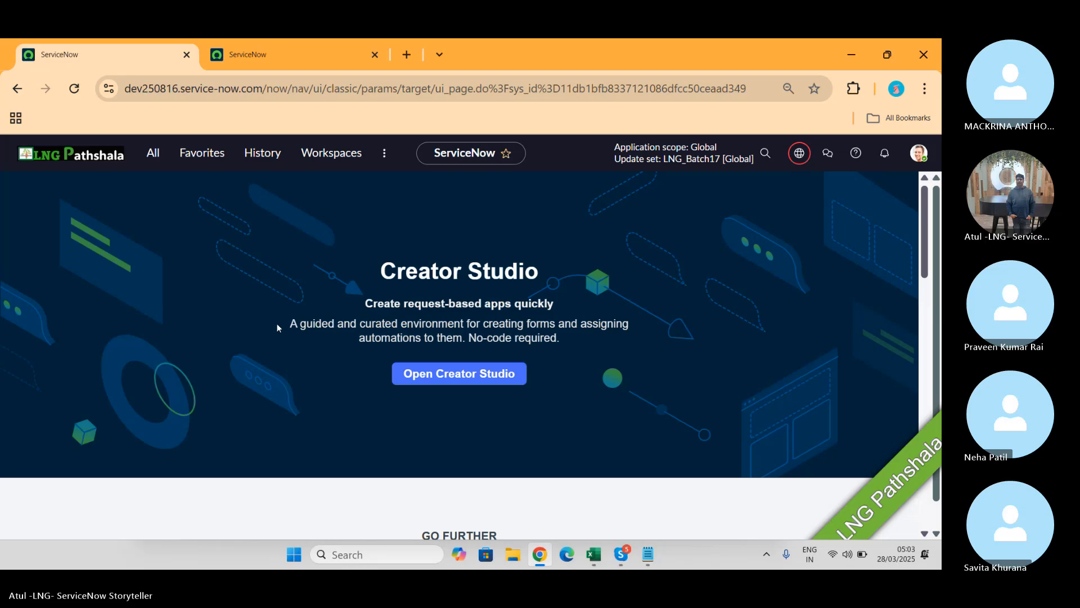
# Step: Compare the other ServiceNow instance with the LNG Pathshala instance, ending on LNG Pathshala
pyautogui.click(248, 54)
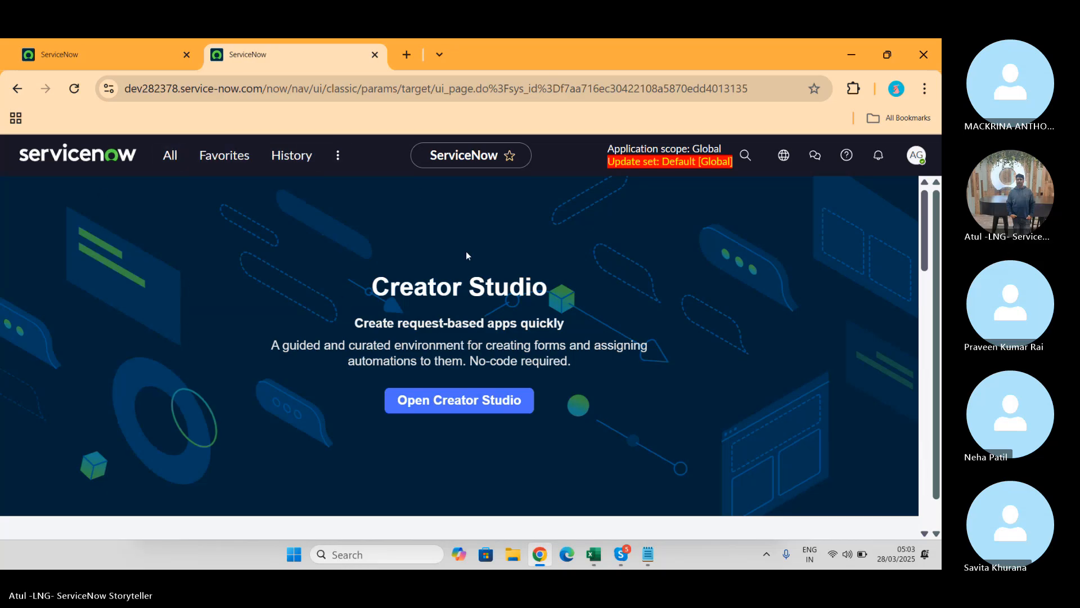
pyautogui.click(79, 56)
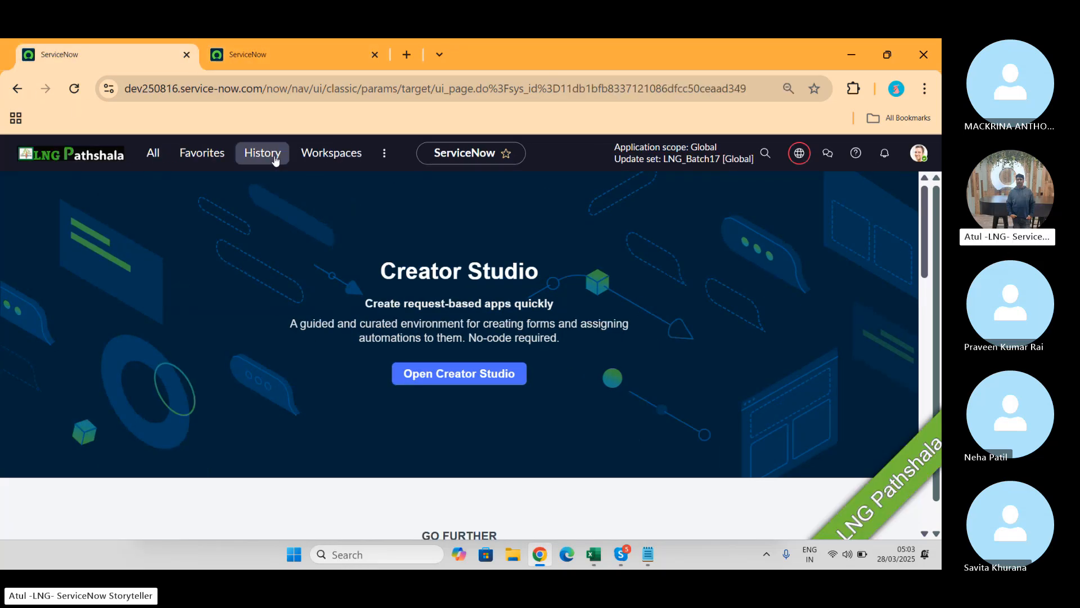
pyautogui.click(282, 56)
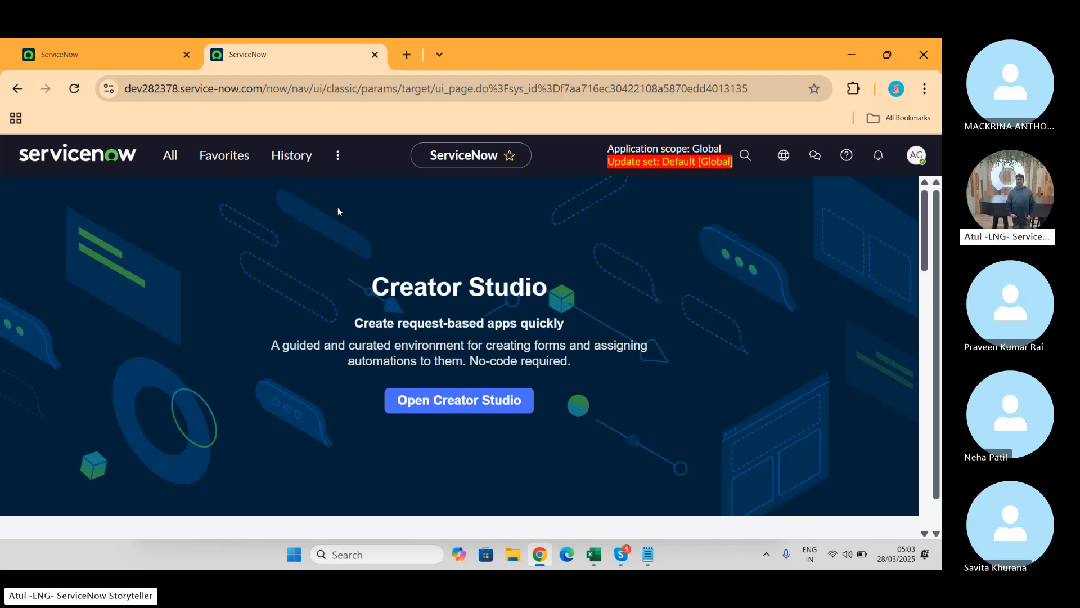
pyautogui.click(74, 45)
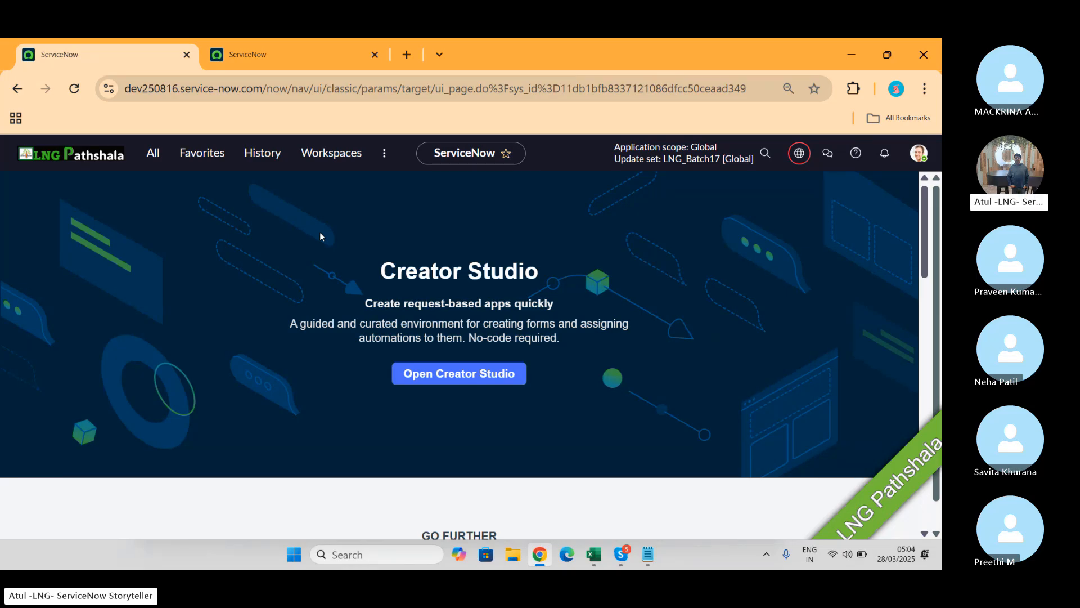
# Step: Filter the navigator for 'local u', open Local Update Sets, and open LNG_Batch17
pyautogui.click(149, 153)
pyautogui.write('local u')
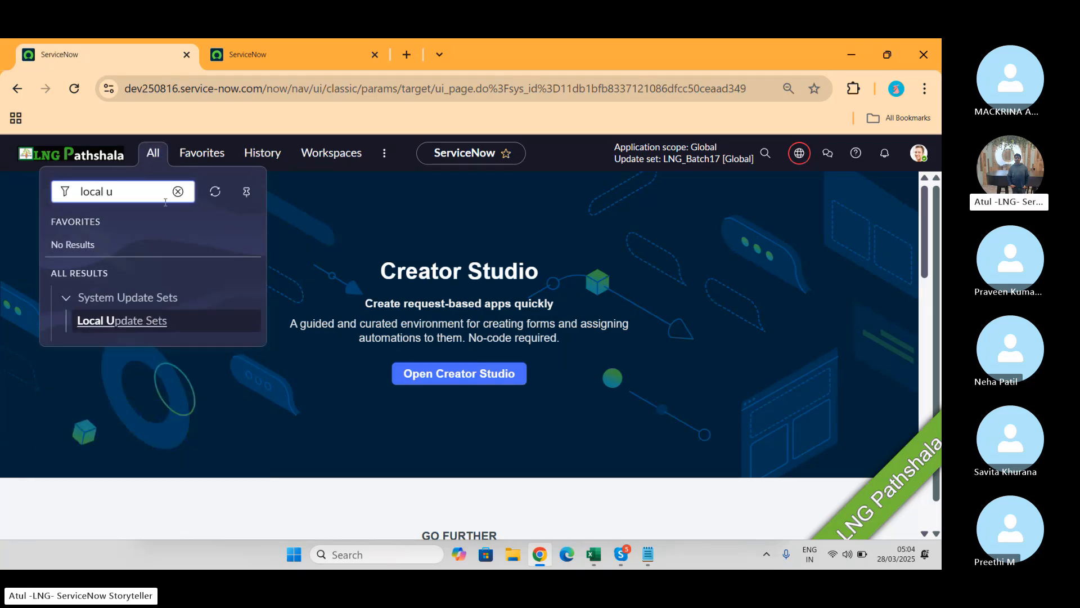
pyautogui.click(142, 323)
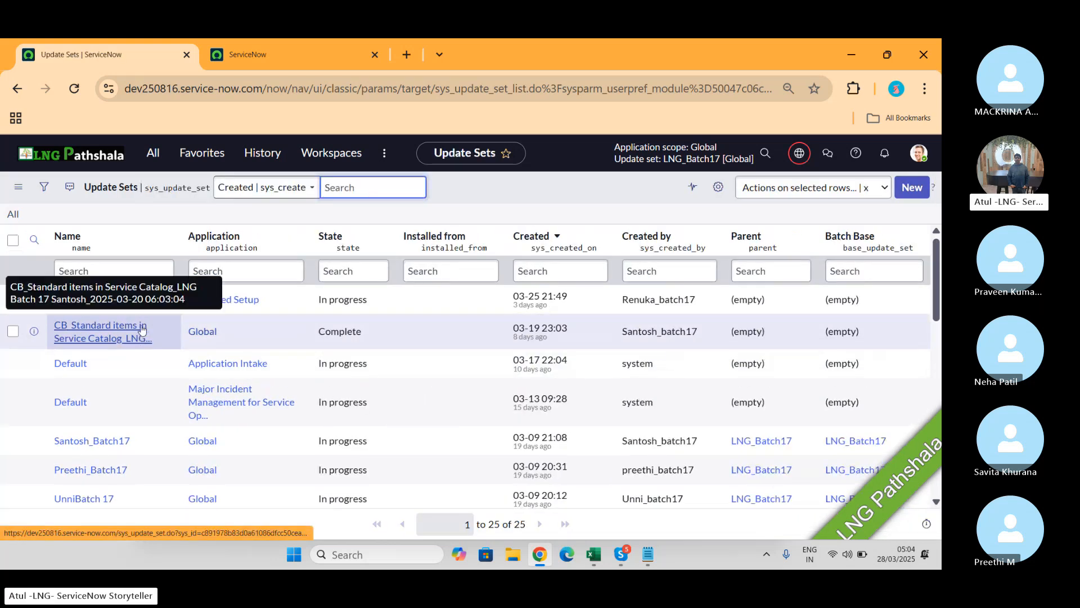
pyautogui.scroll(-5, 141, 329)
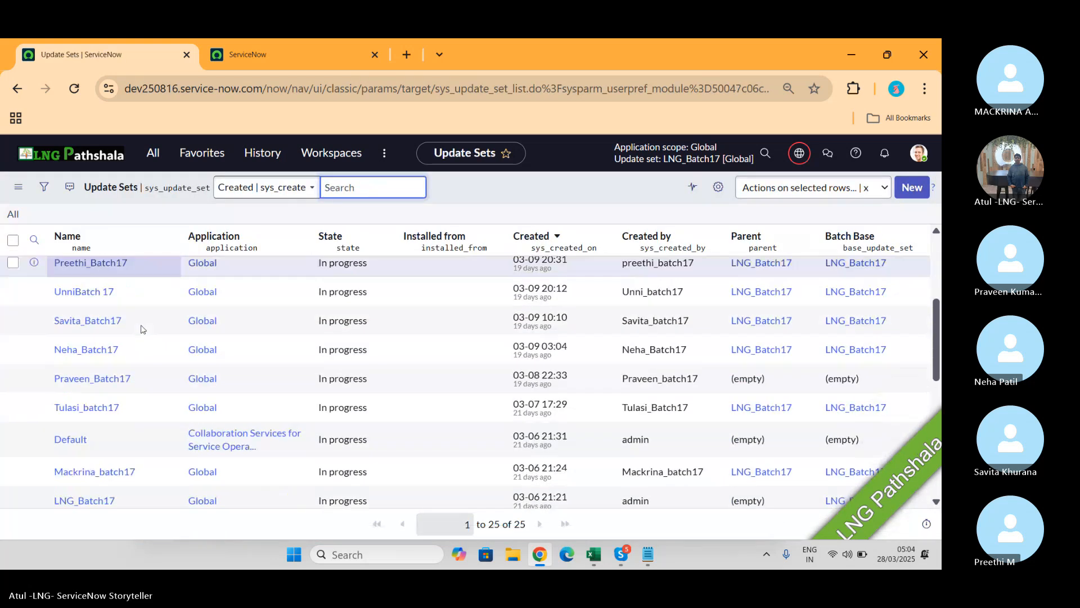
pyautogui.scroll(-3, 142, 329)
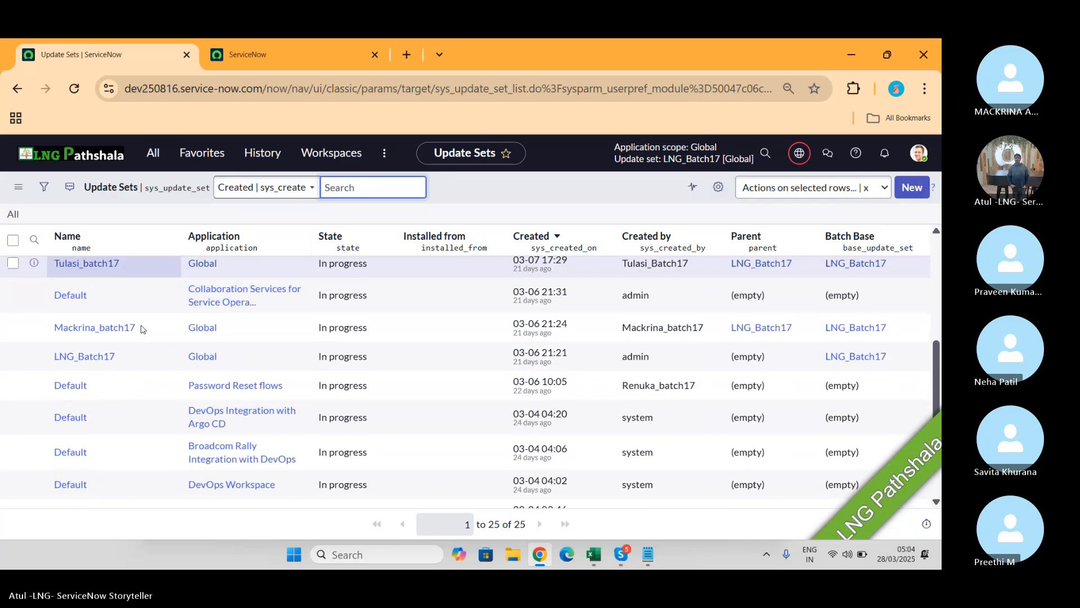
pyautogui.click(72, 359)
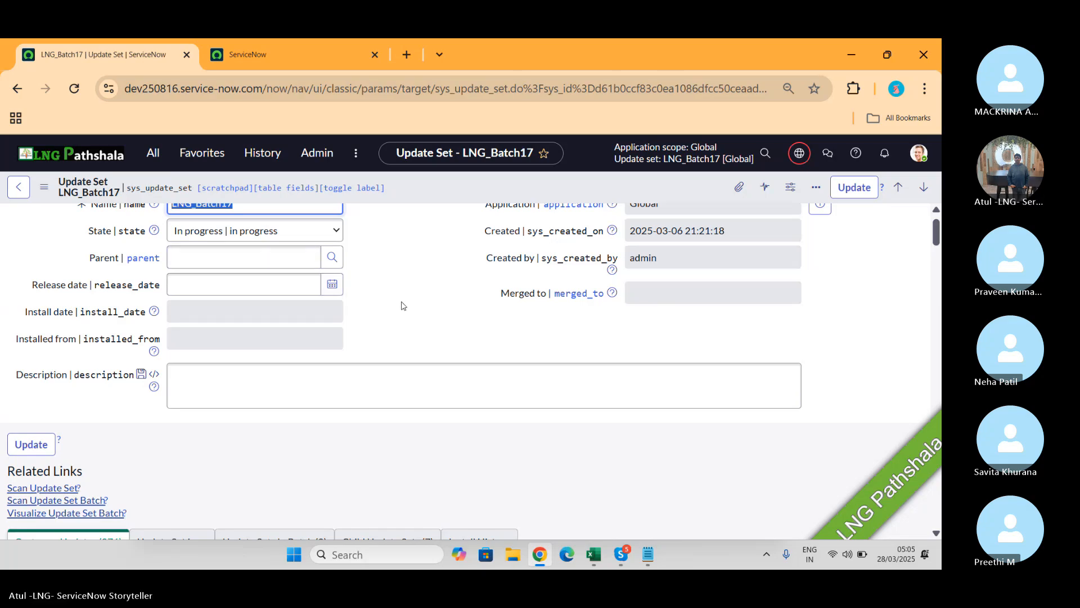
# Step: Show the Update Sets In Batch (8) list on the LNG_Batch17 record
pyautogui.scroll(-5, 403, 305)
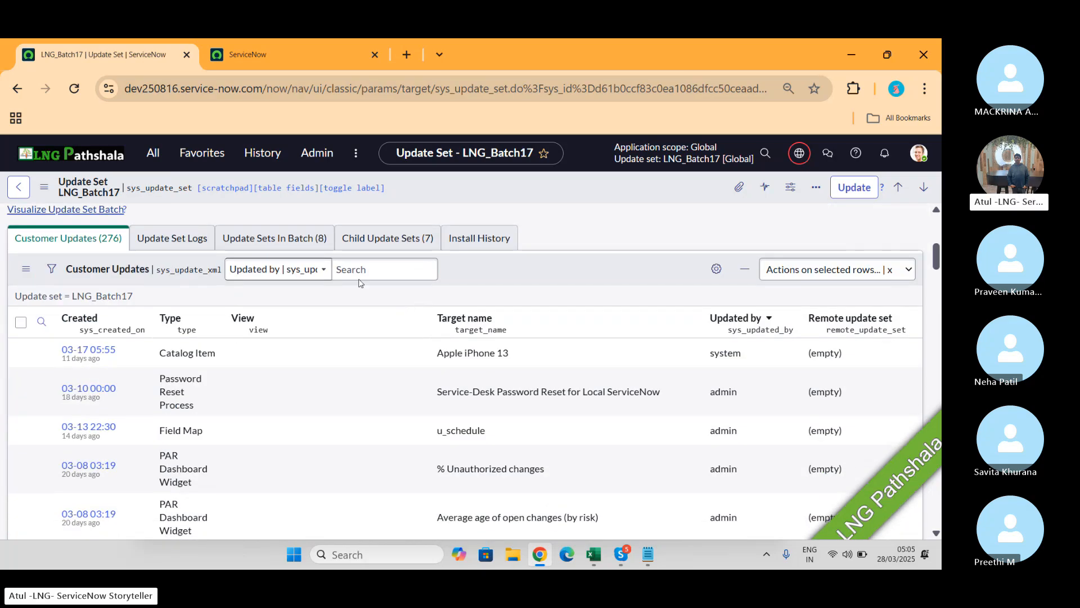
pyautogui.click(274, 240)
pyautogui.scroll(-2, 298, 428)
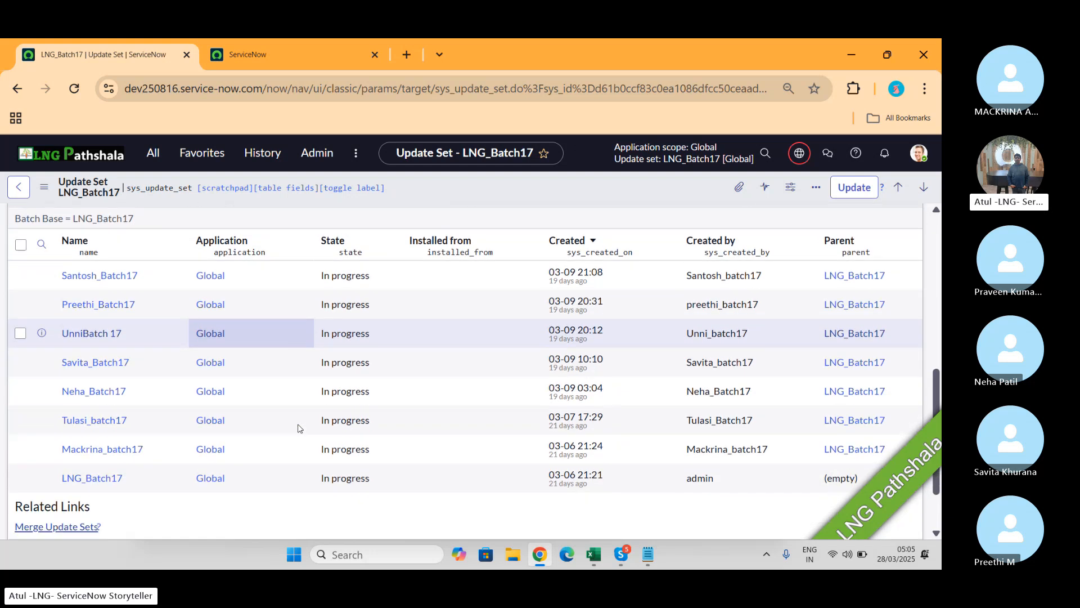
pyautogui.scroll(1, 298, 427)
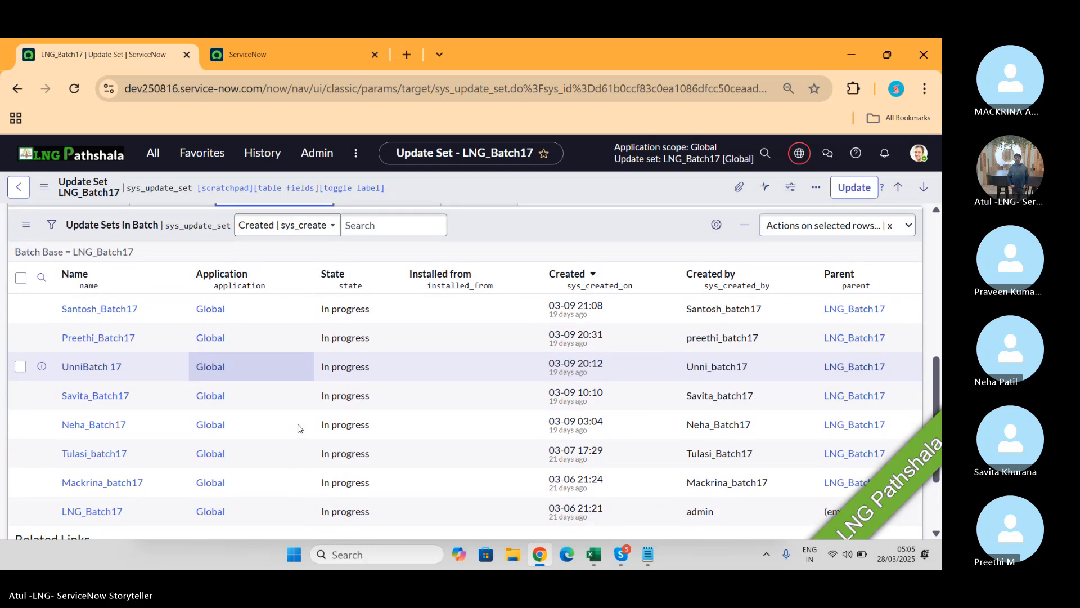
# Step: Open the seven child update sets each in its own browser tab
pyautogui.middleClick(104, 311)
pyautogui.middleClick(104, 341)
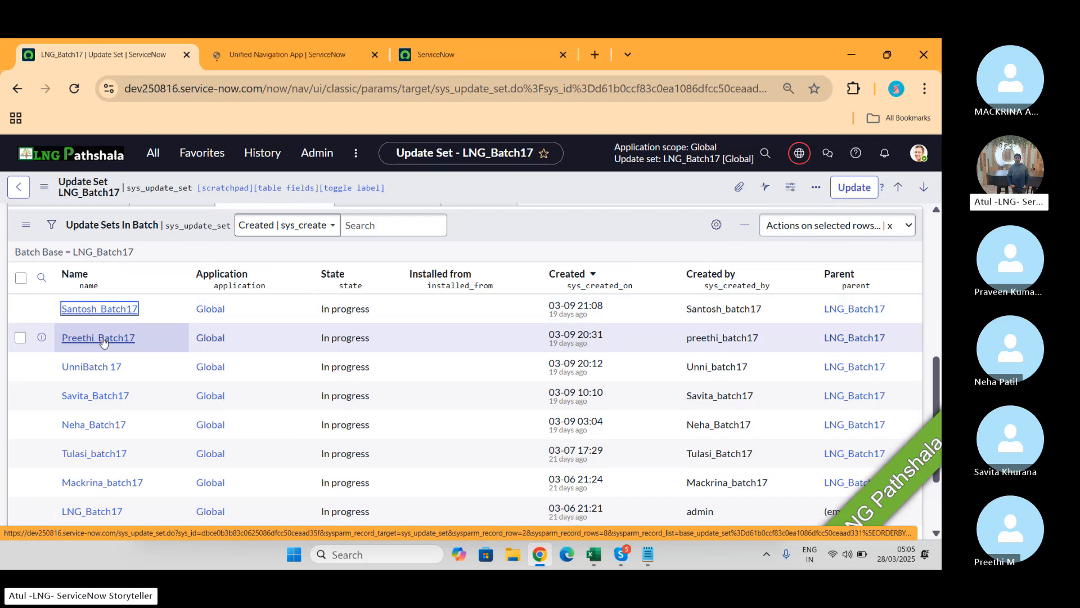
pyautogui.middleClick(93, 367)
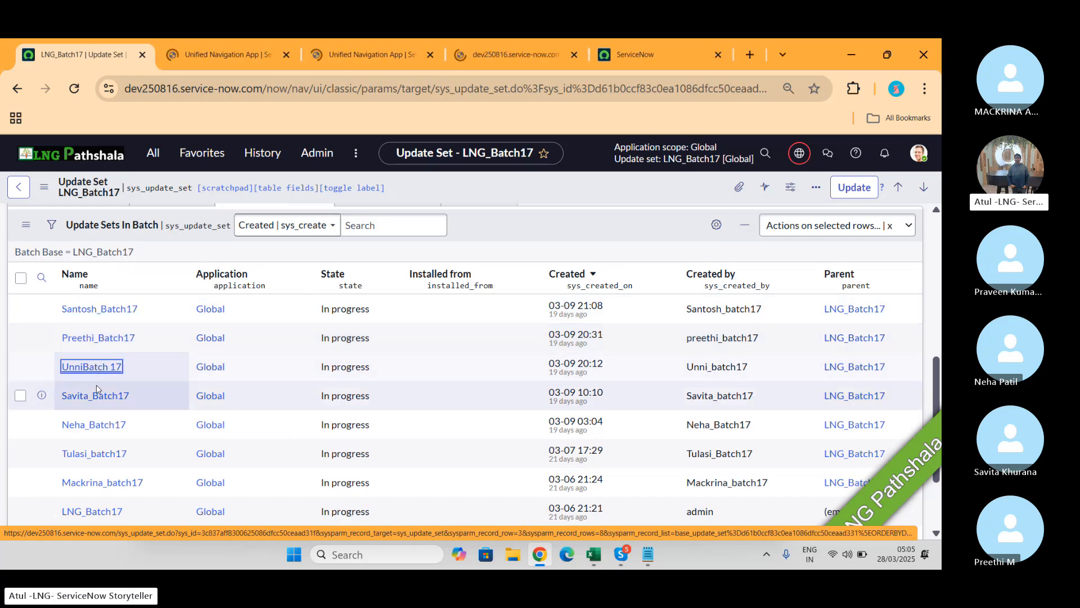
pyautogui.middleClick(95, 397)
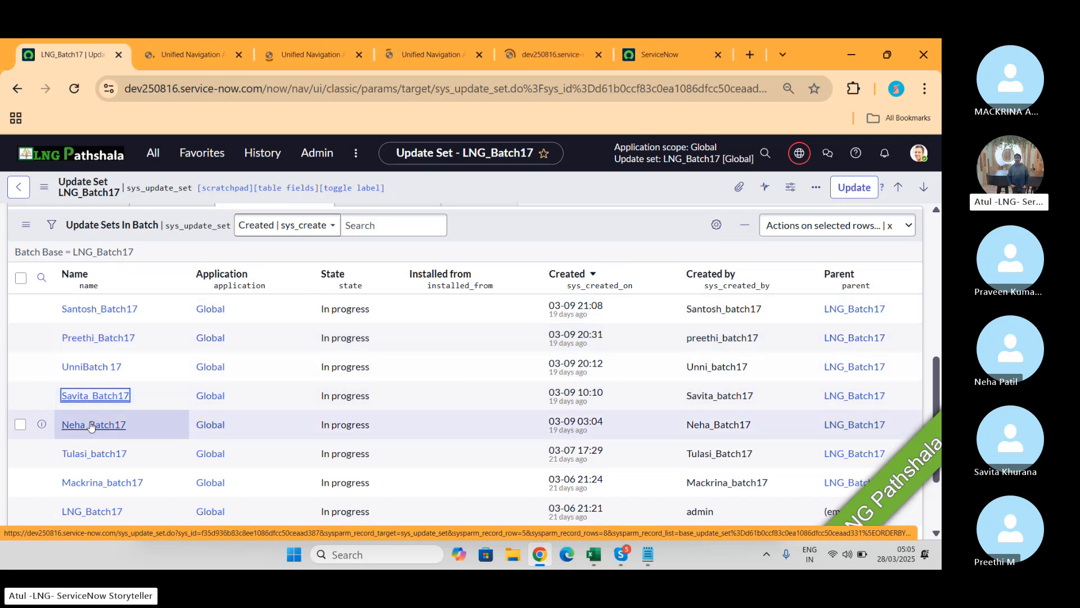
pyautogui.middleClick(92, 425)
pyautogui.middleClick(85, 454)
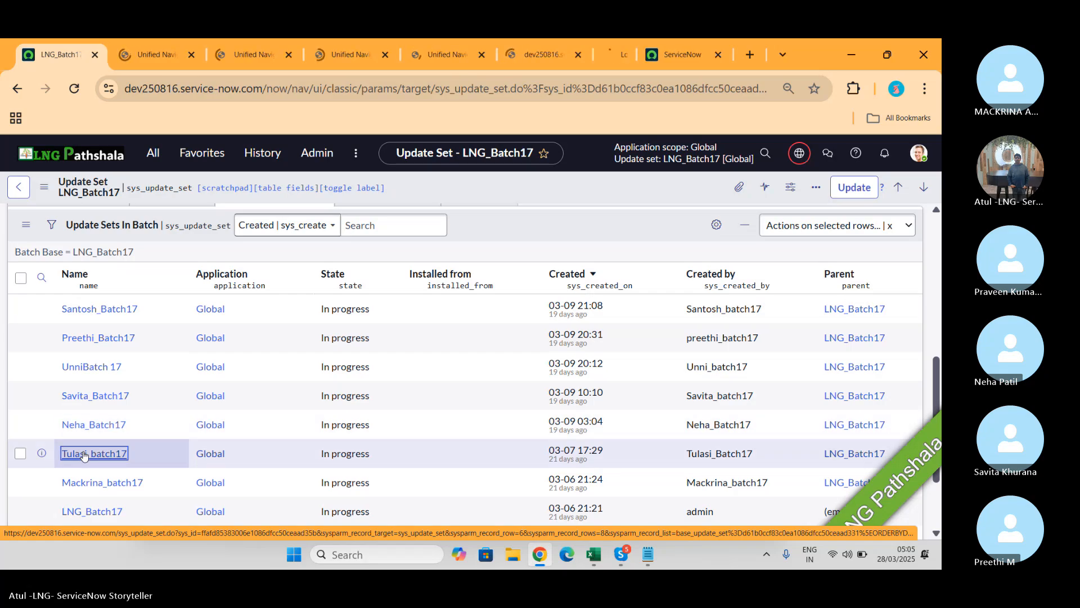
pyautogui.middleClick(82, 479)
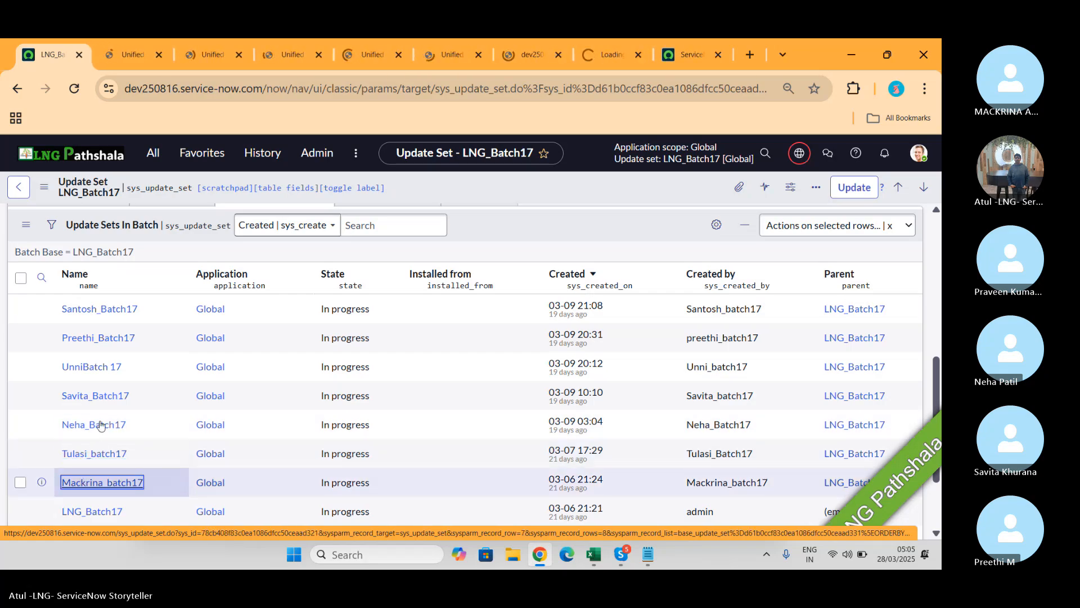
pyautogui.scroll(3, 104, 409)
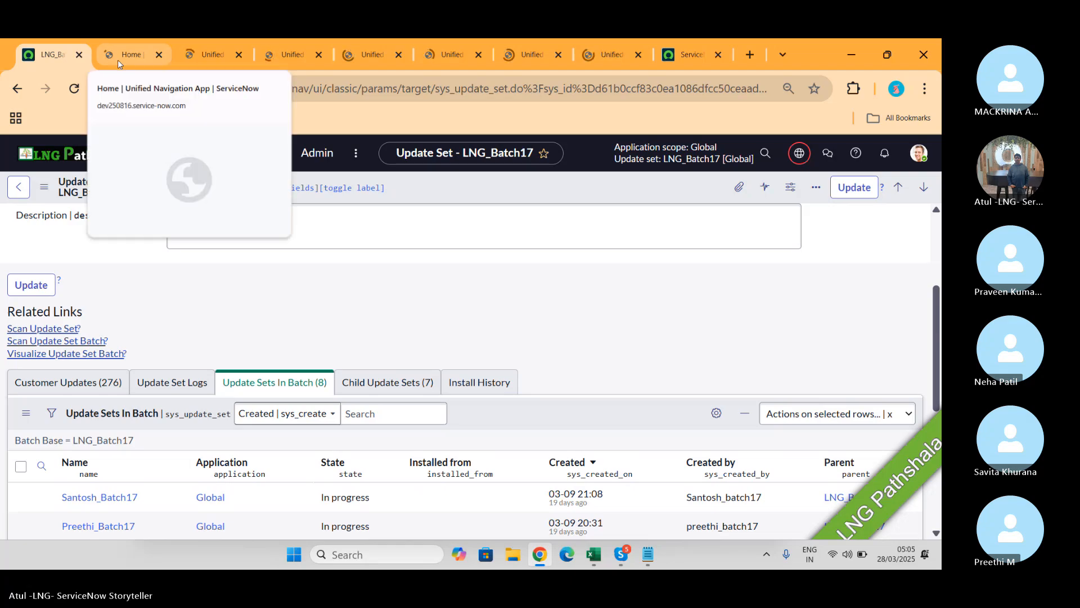
# Step: Scroll through the first child's 30 customer updates, then move to the next child's tab
pyautogui.click(117, 60)
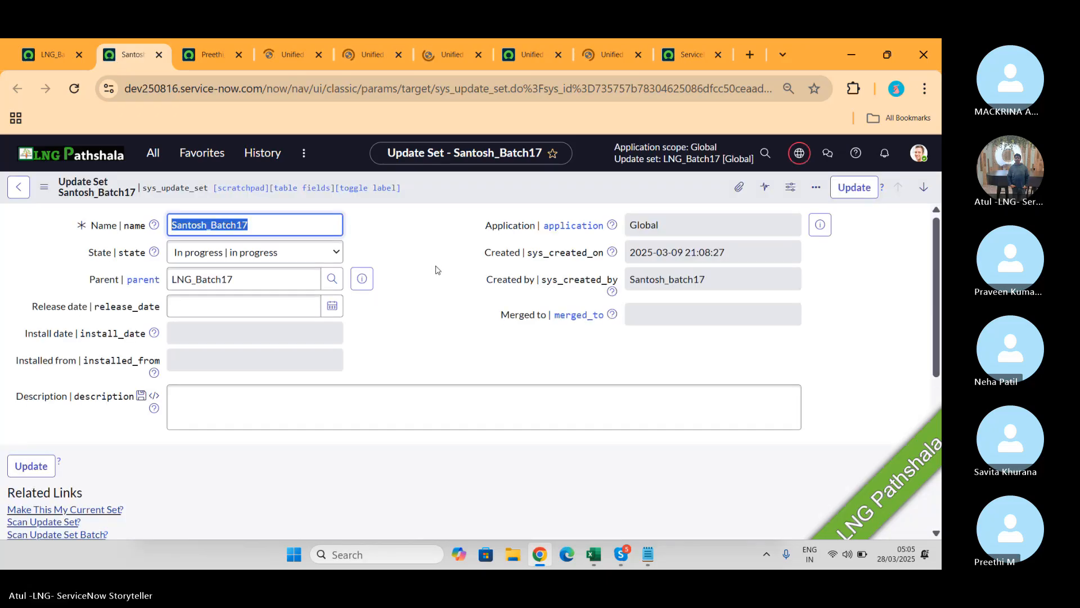
pyautogui.scroll(-3, 437, 266)
pyautogui.scroll(-2, 437, 266)
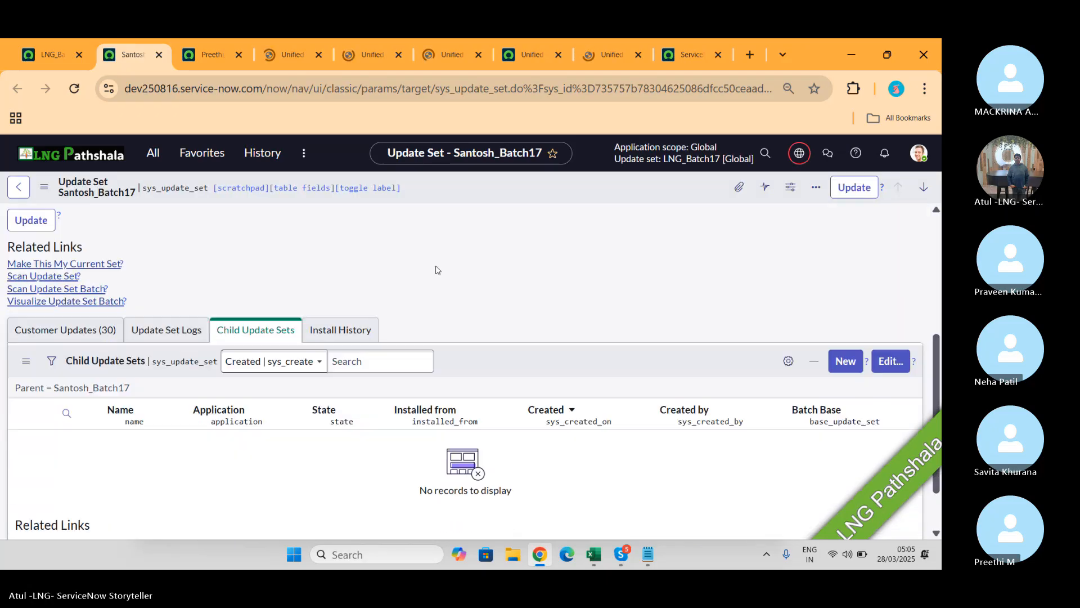
pyautogui.click(51, 339)
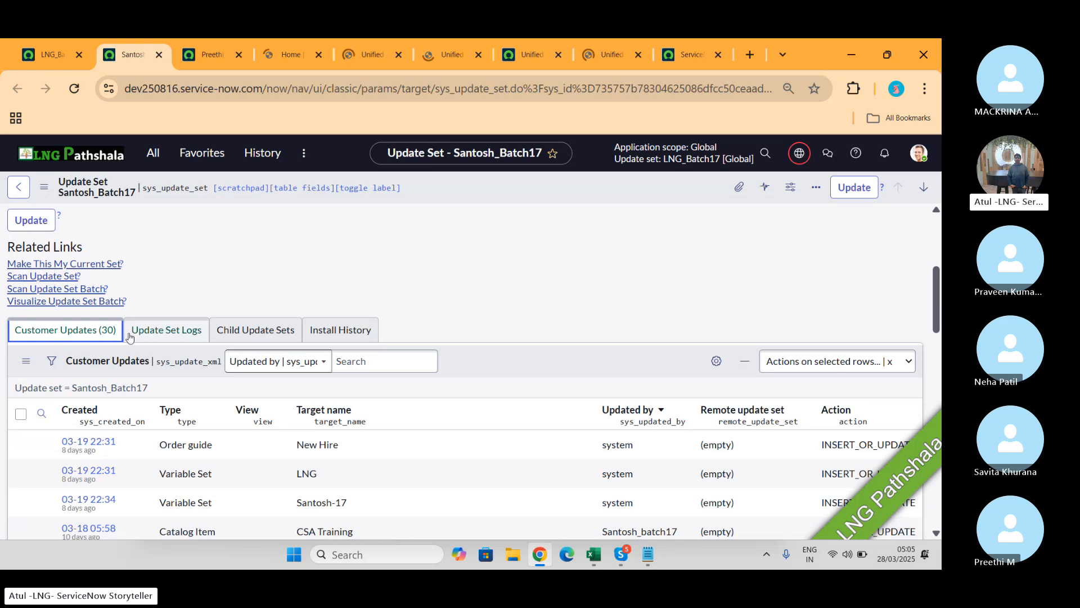
pyautogui.scroll(-3, 313, 441)
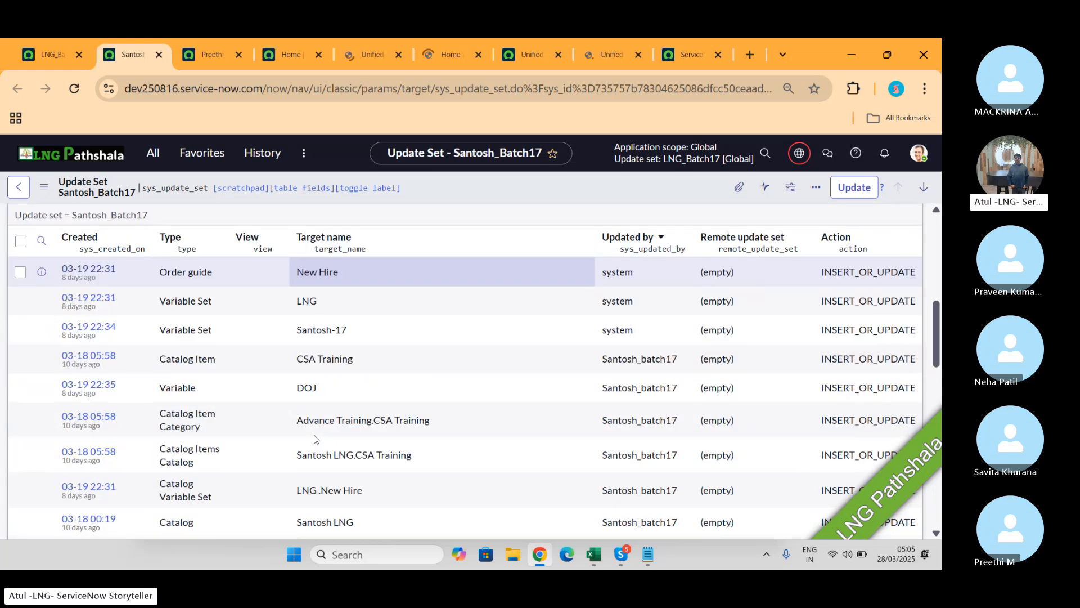
pyautogui.scroll(-5, 314, 439)
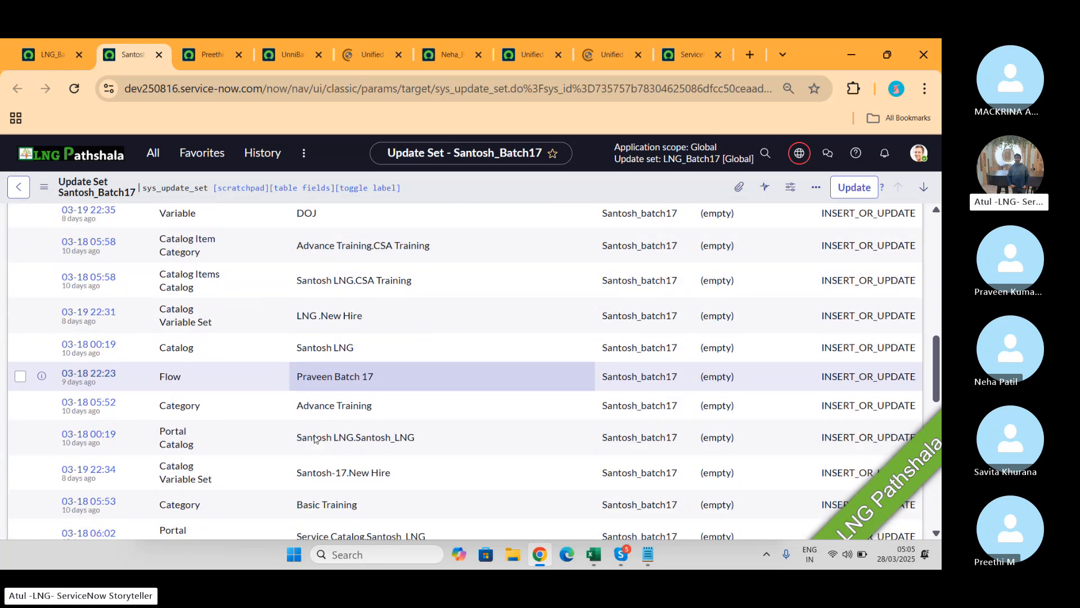
pyautogui.scroll(-5, 314, 439)
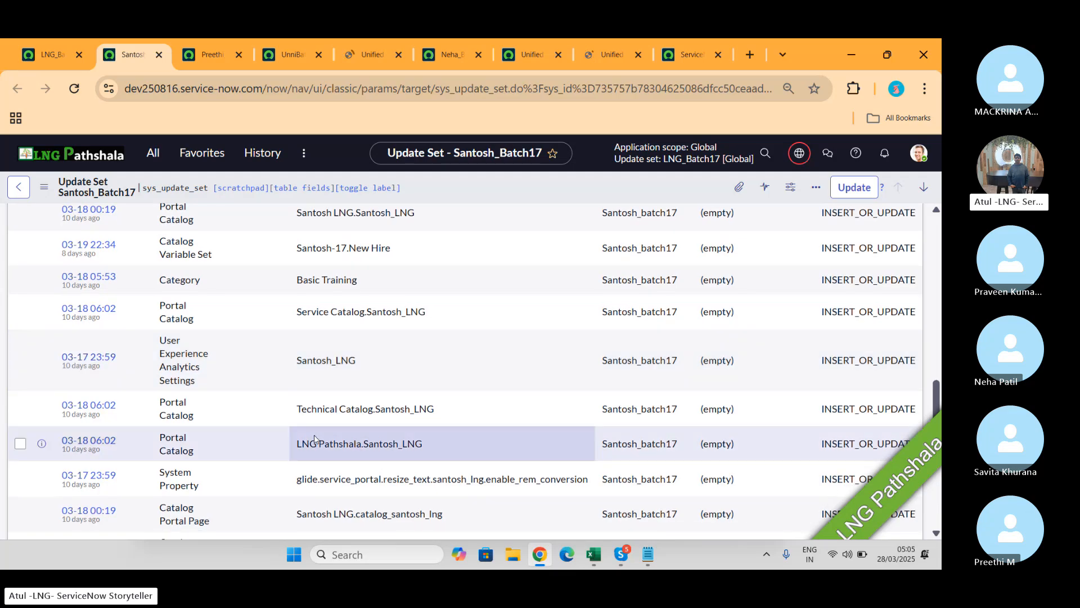
pyautogui.scroll(-3, 314, 439)
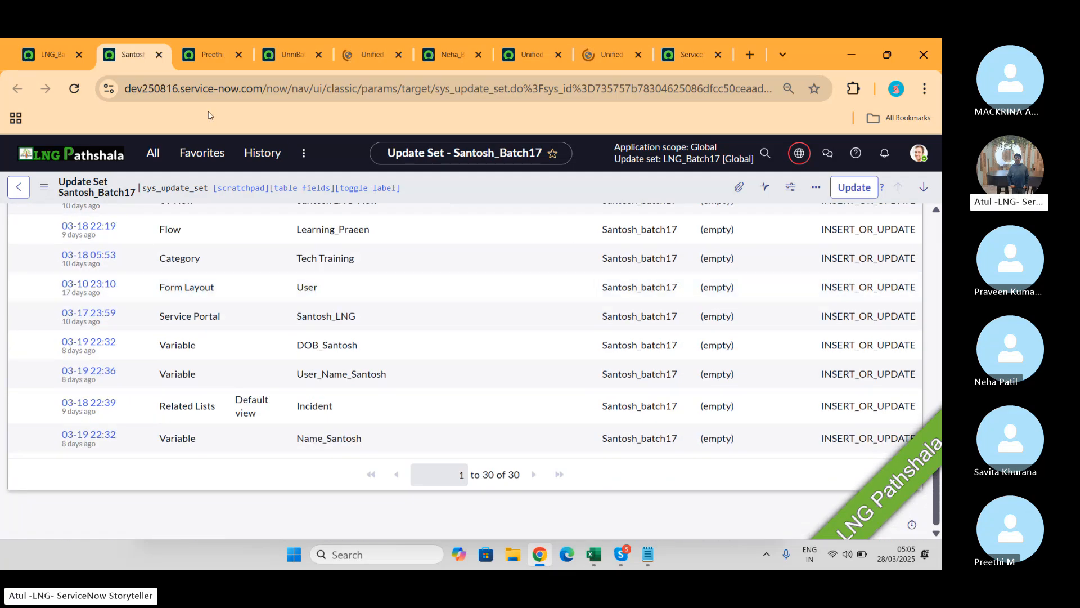
pyautogui.click(215, 54)
pyautogui.scroll(-2, 324, 366)
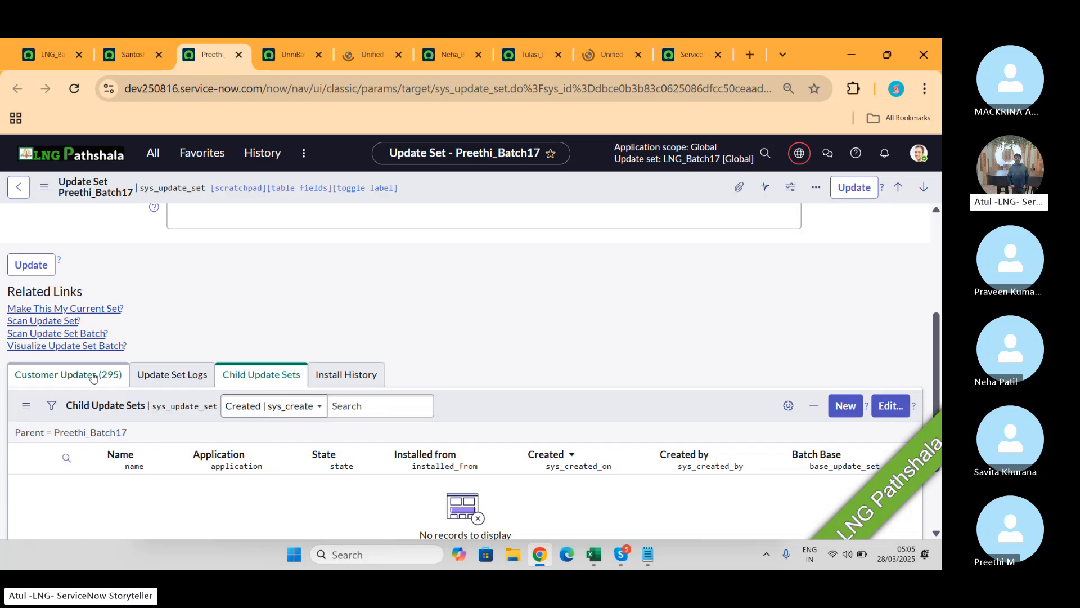
# Step: Show and scroll through Savita_Batch17's customer updates
pyautogui.click(93, 376)
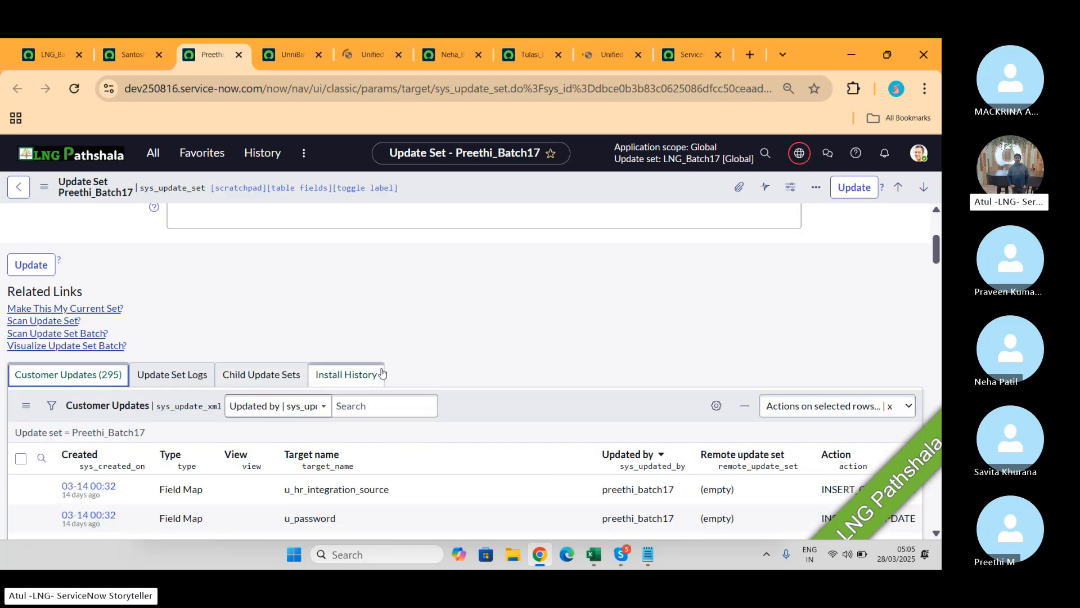
pyautogui.scroll(-4, 382, 373)
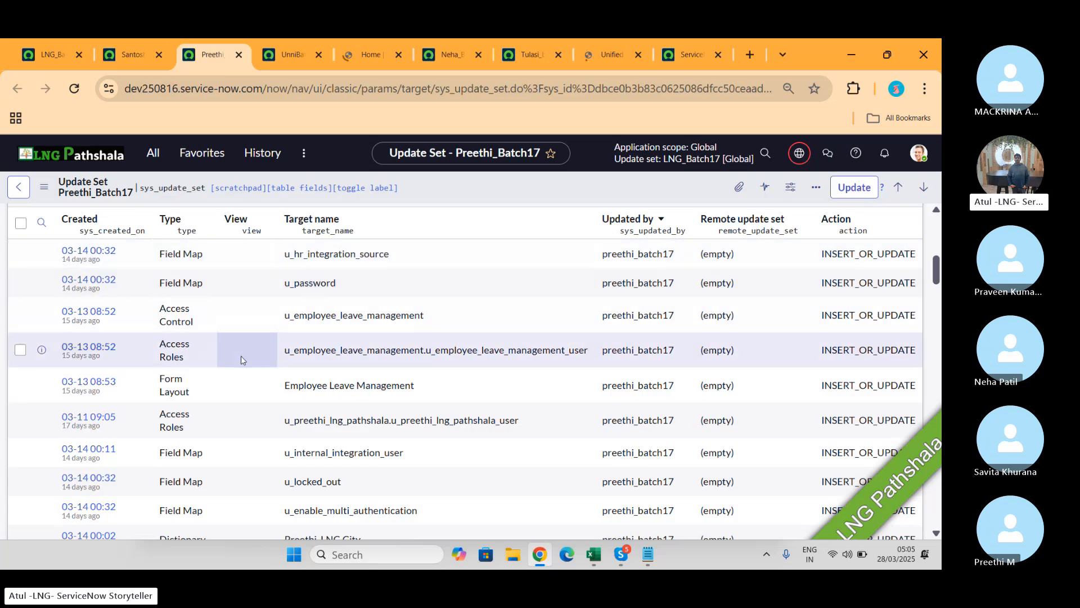
pyautogui.scroll(-2, 242, 360)
pyautogui.scroll(-3, 242, 360)
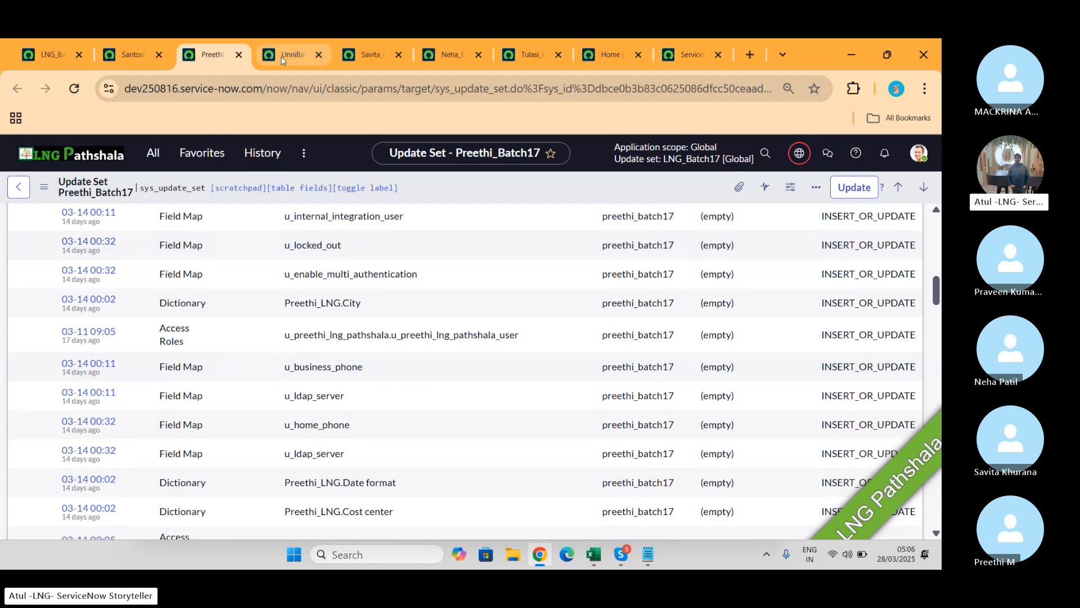
# Step: Glance at the next child update set, close its tab, and keep scrolling the customer updates
pyautogui.click(283, 55)
pyautogui.scroll(-3, 360, 277)
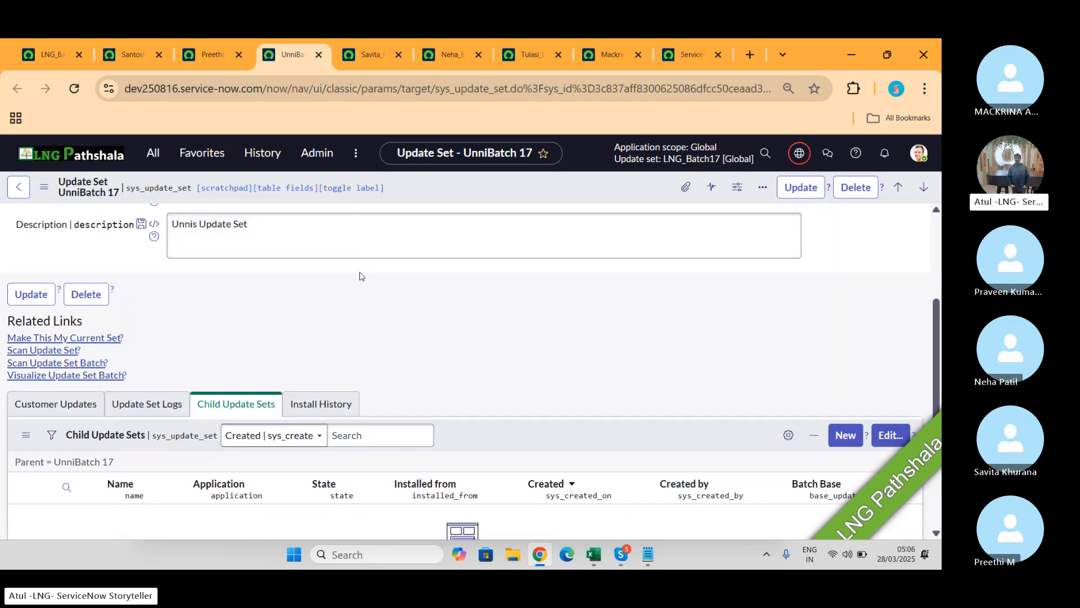
pyautogui.click(318, 55)
pyautogui.scroll(-4, 434, 287)
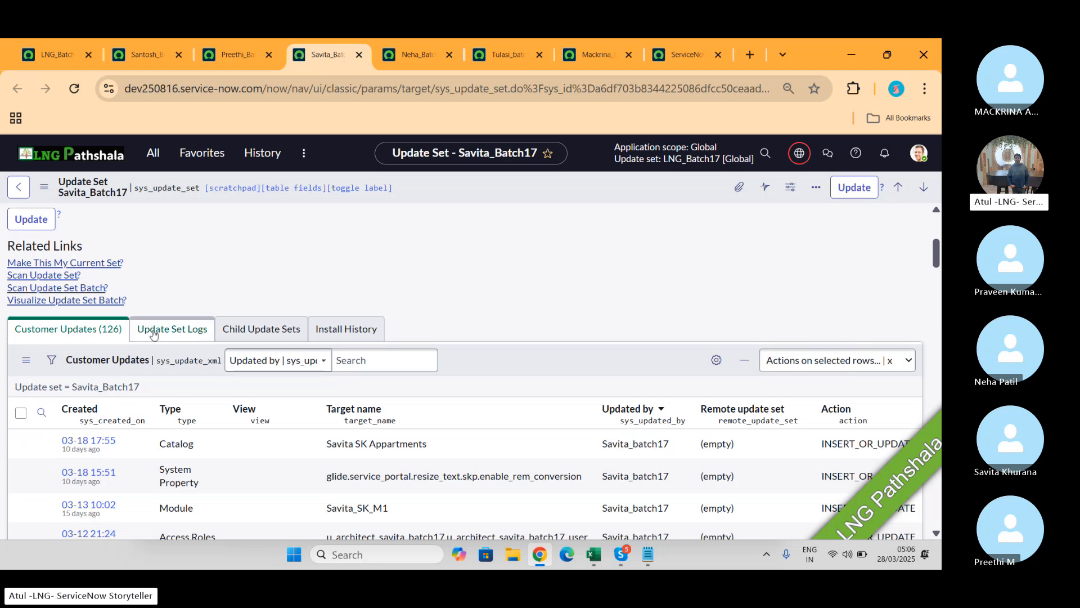
pyautogui.scroll(-2, 351, 387)
pyautogui.scroll(-1, 191, 300)
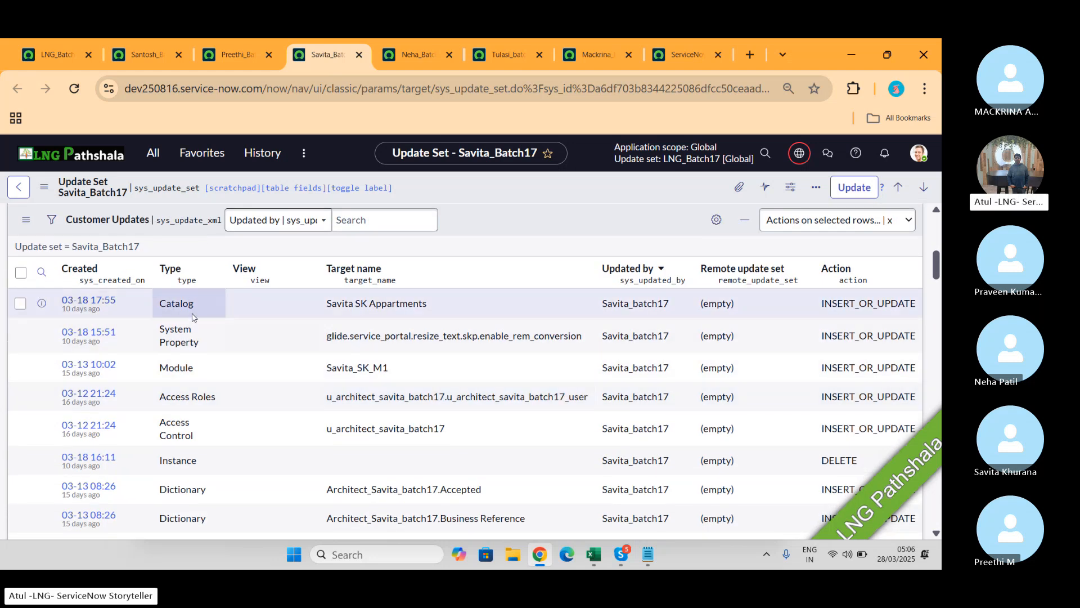
pyautogui.scroll(-4, 193, 317)
pyautogui.scroll(-10, 193, 316)
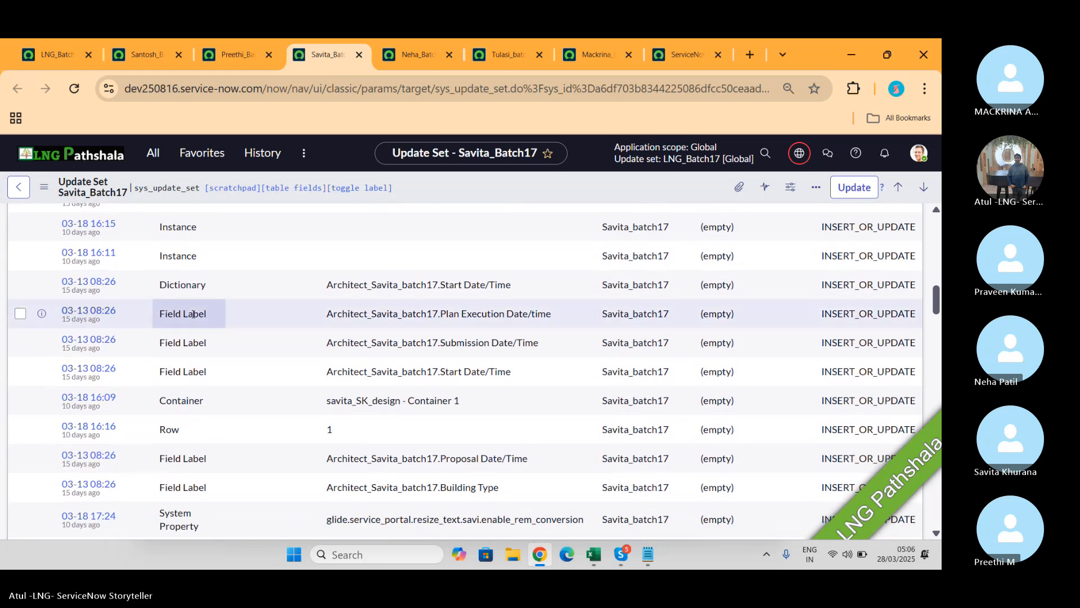
pyautogui.scroll(-4, 193, 316)
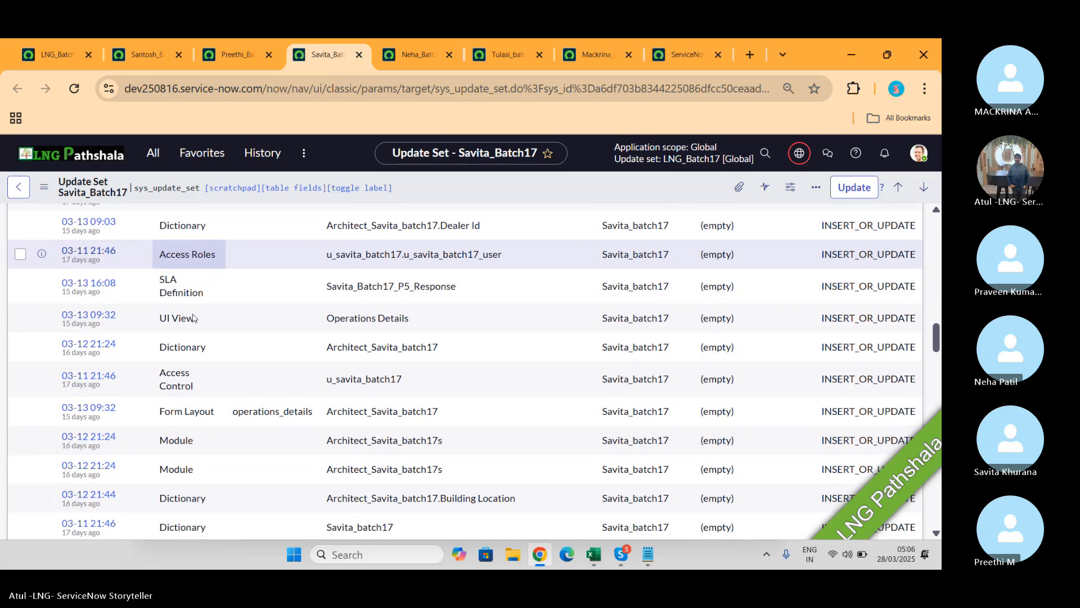
pyautogui.scroll(-2, 193, 317)
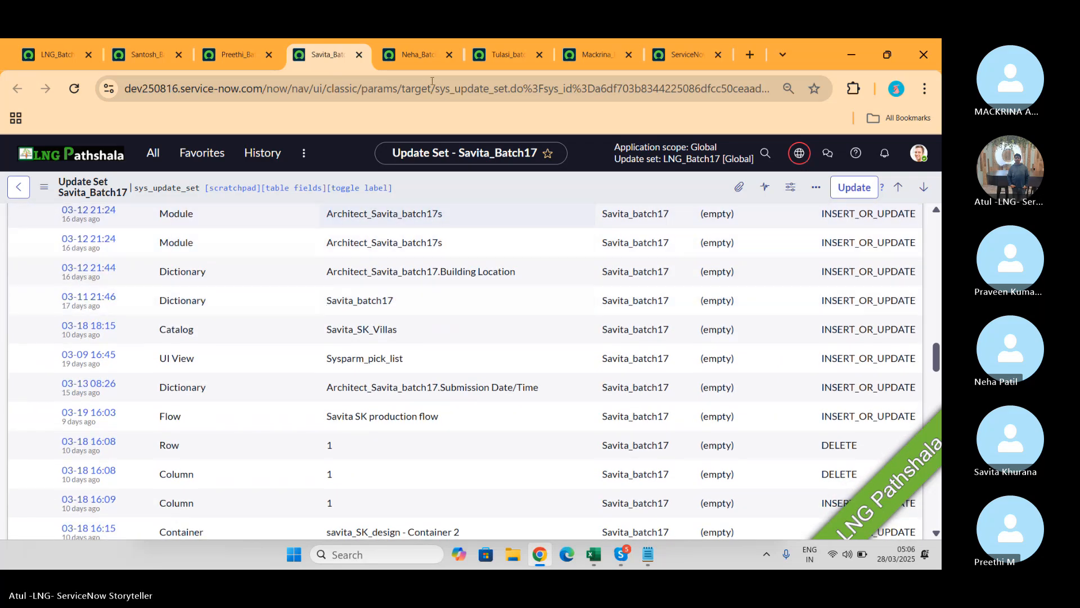
# Step: Switch to Neha_Batch17 and scroll through its customer updates
pyautogui.click(400, 59)
pyautogui.scroll(-5, 311, 298)
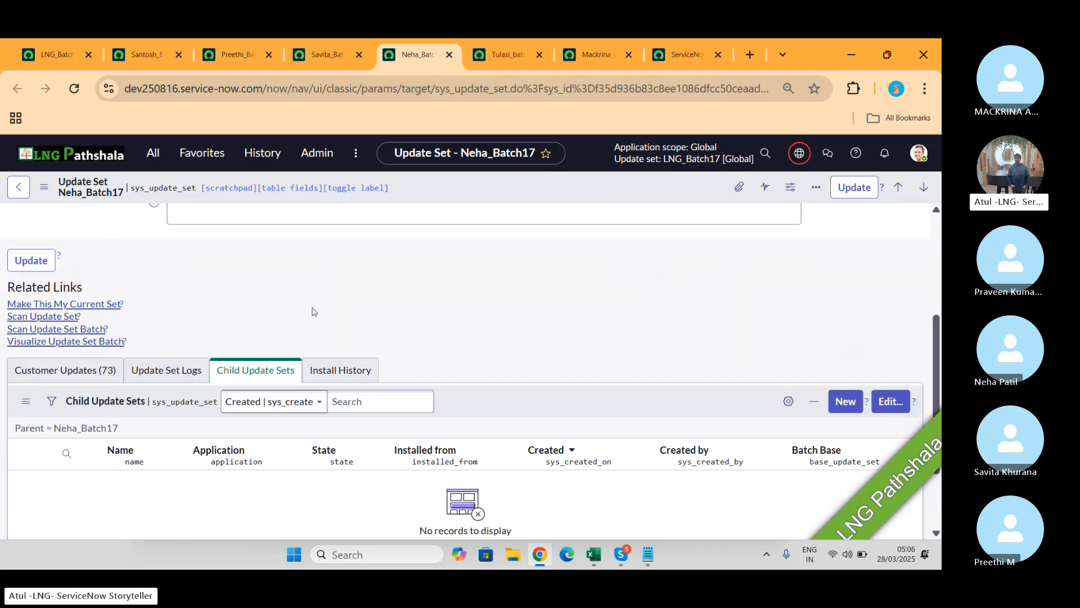
pyautogui.click(89, 309)
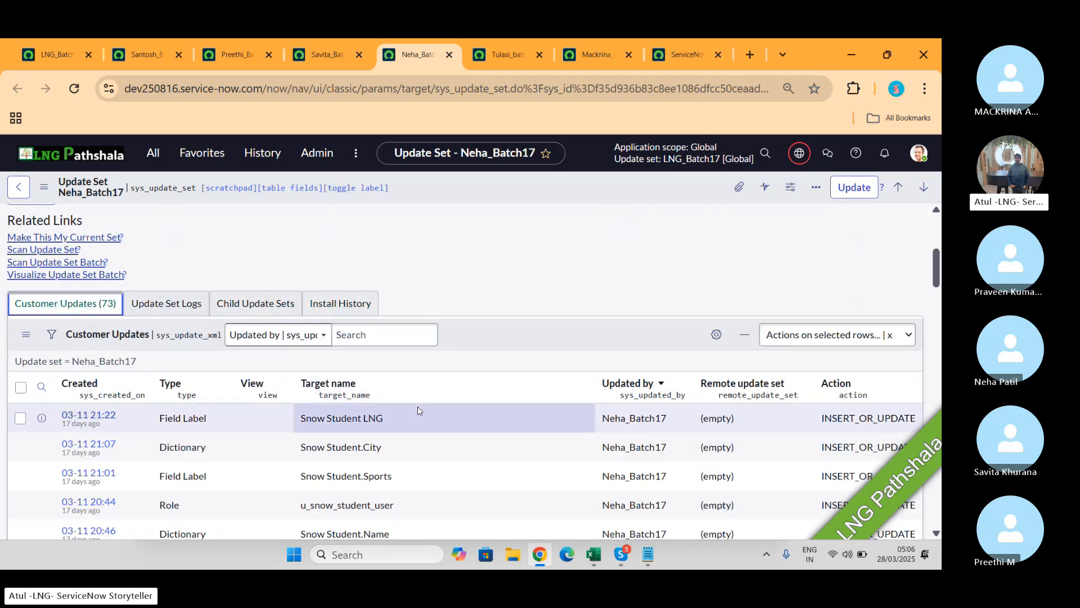
pyautogui.scroll(-3, 416, 410)
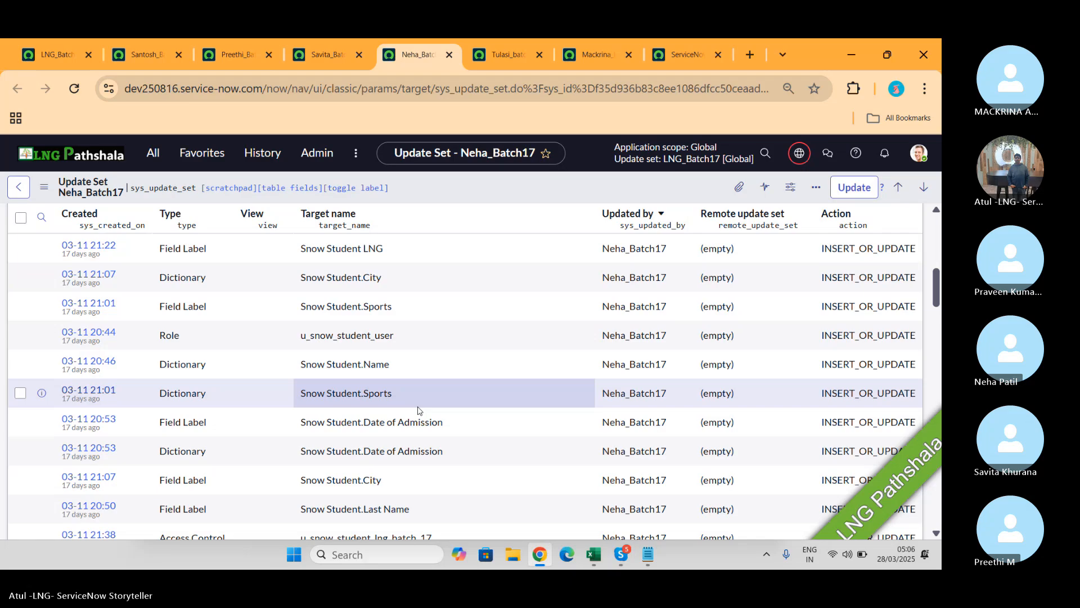
# Step: Switch to Tulasi_batch17 and scroll down through its record
pyautogui.click(474, 55)
pyautogui.scroll(-7, 414, 304)
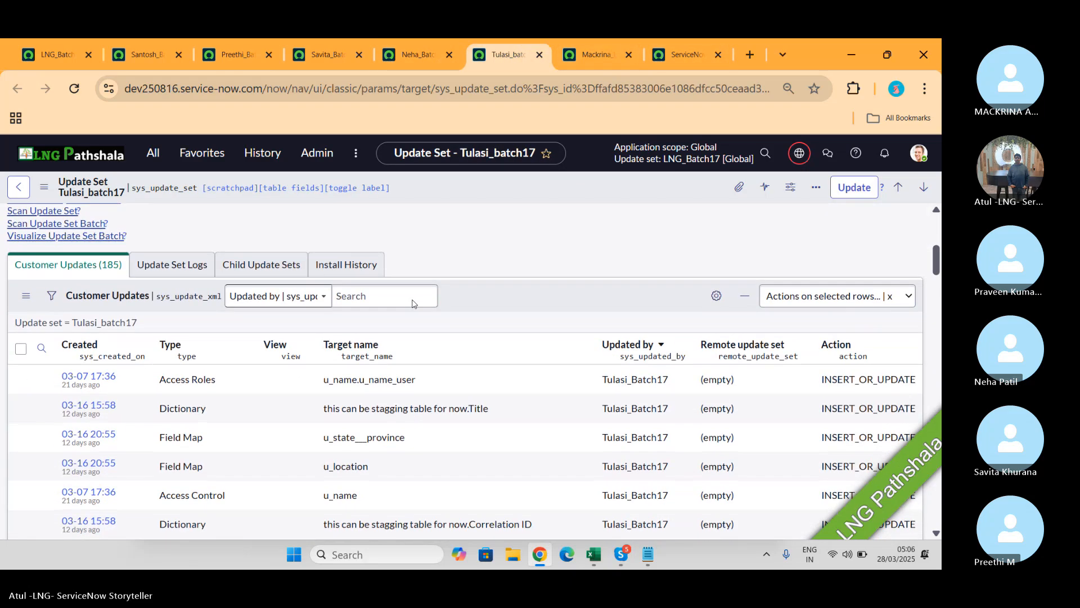
pyautogui.scroll(-1, 414, 304)
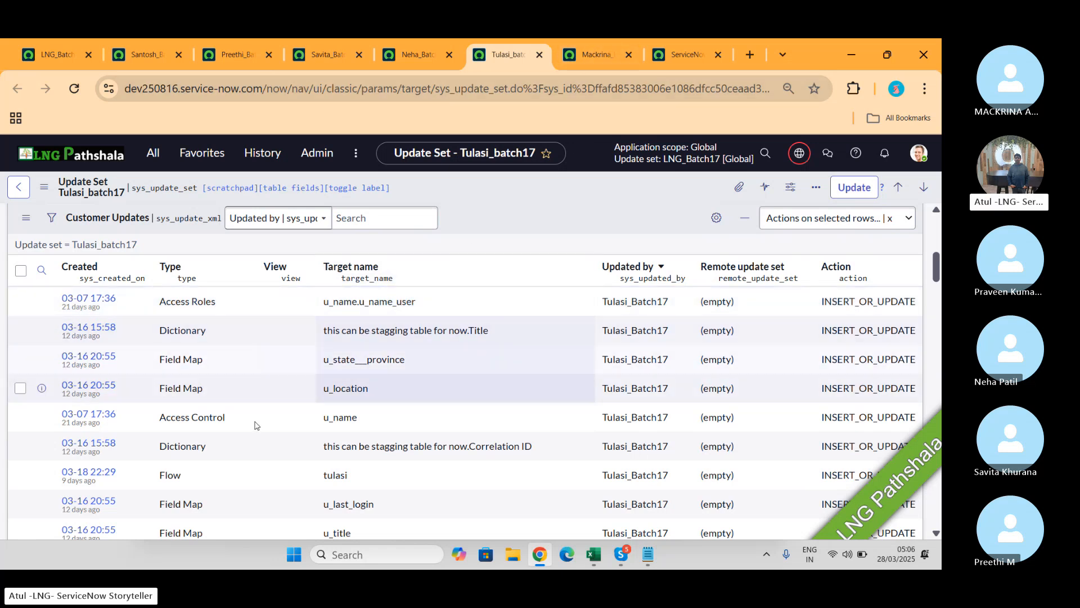
pyautogui.scroll(-2, 354, 424)
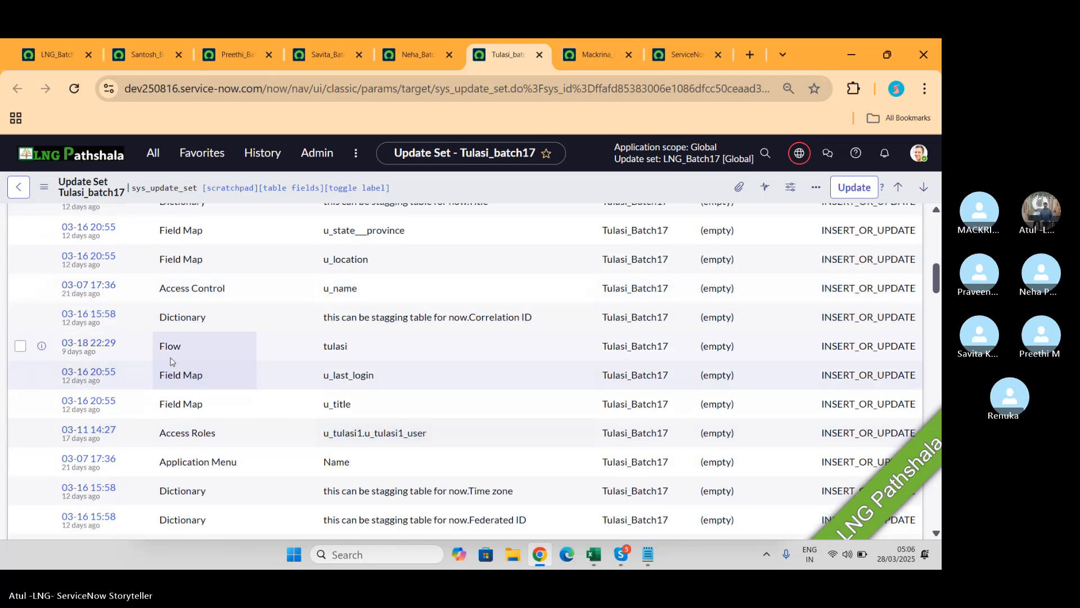
# Step: Switch to Mackrina_batch17 and scroll through its record
pyautogui.click(589, 66)
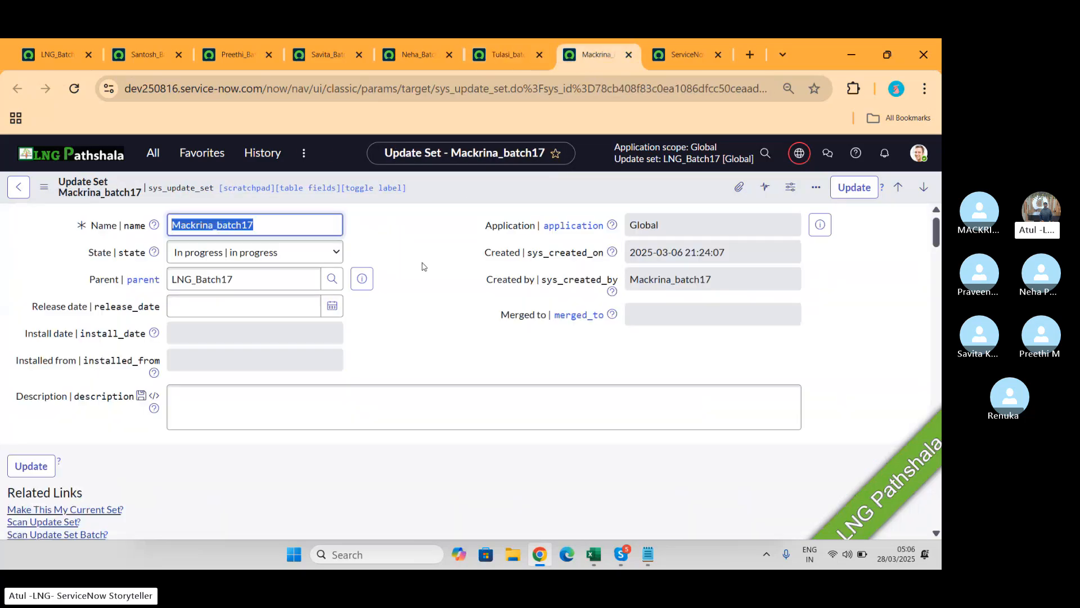
pyautogui.scroll(-4, 377, 355)
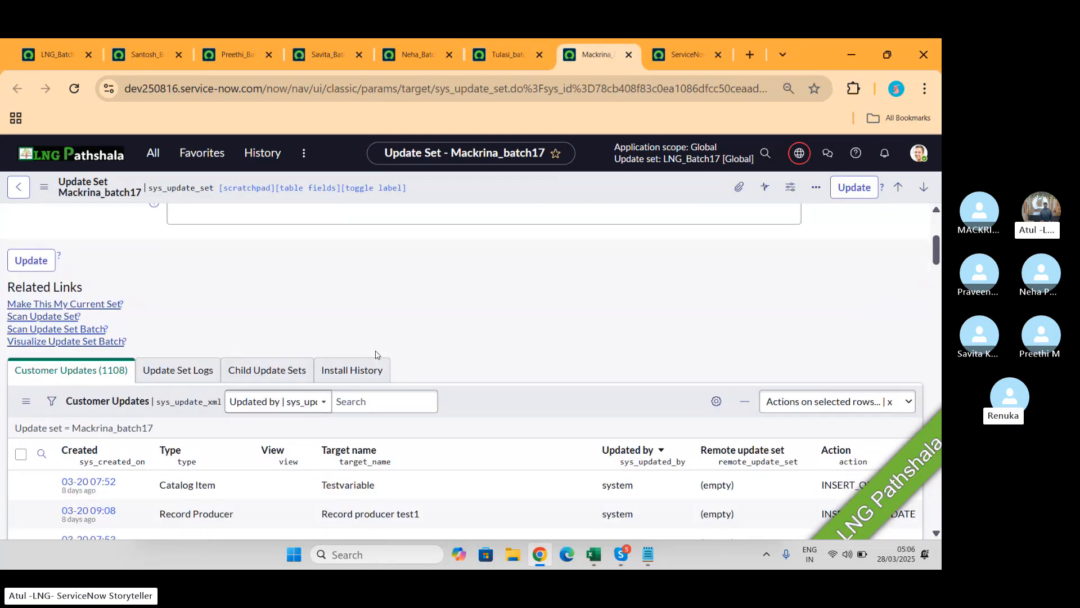
pyautogui.scroll(3, 377, 355)
pyautogui.scroll(1, 376, 354)
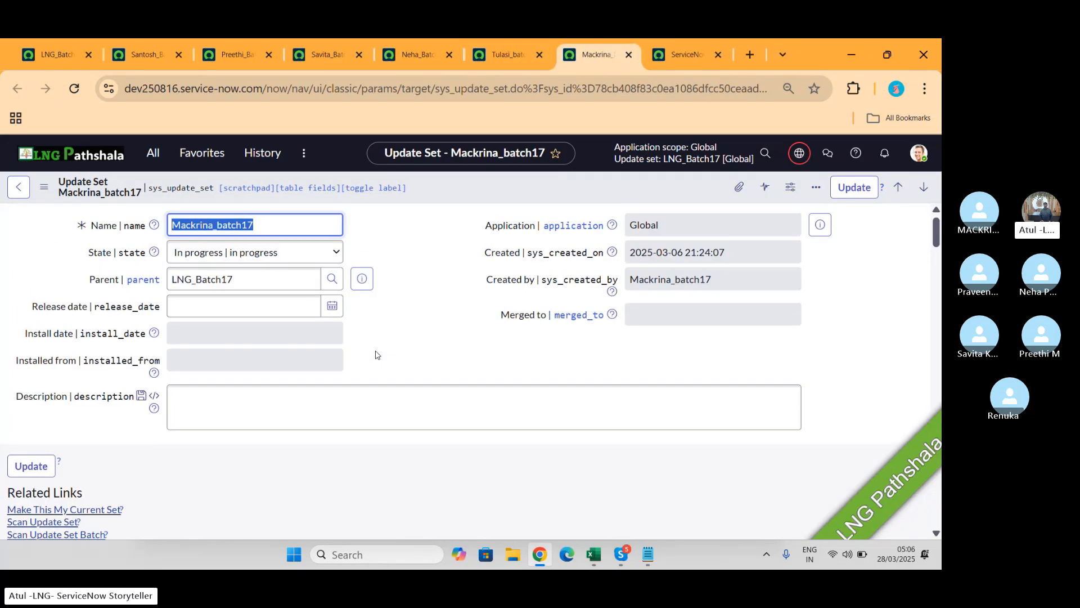
pyautogui.scroll(-8, 376, 354)
pyautogui.scroll(3, 242, 338)
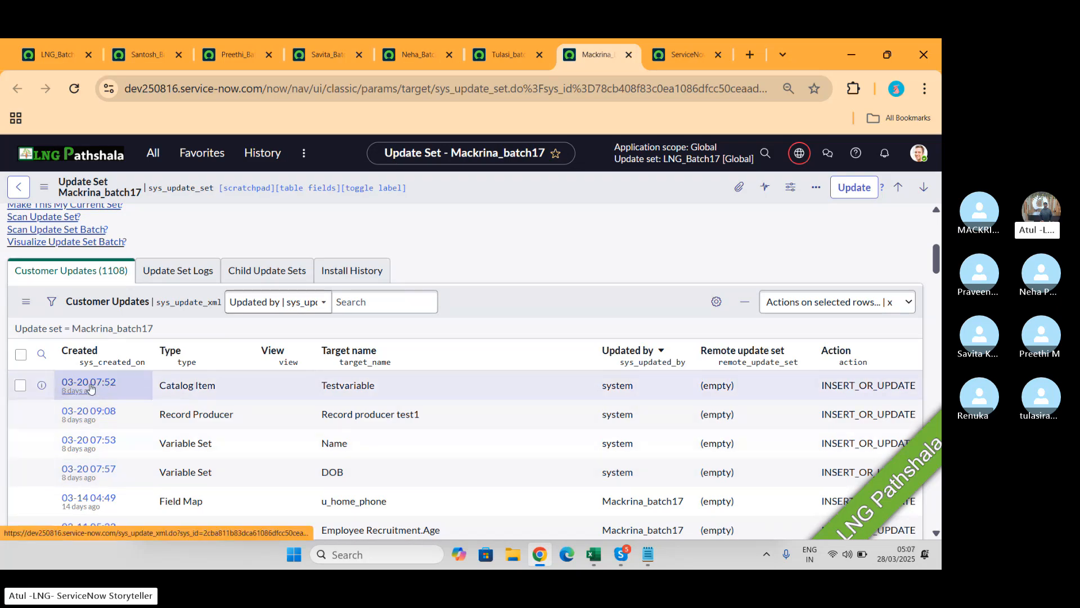
# Step: Sort its customer updates by Created, oldest first, then glance at Creator Studio
pyautogui.click(93, 352)
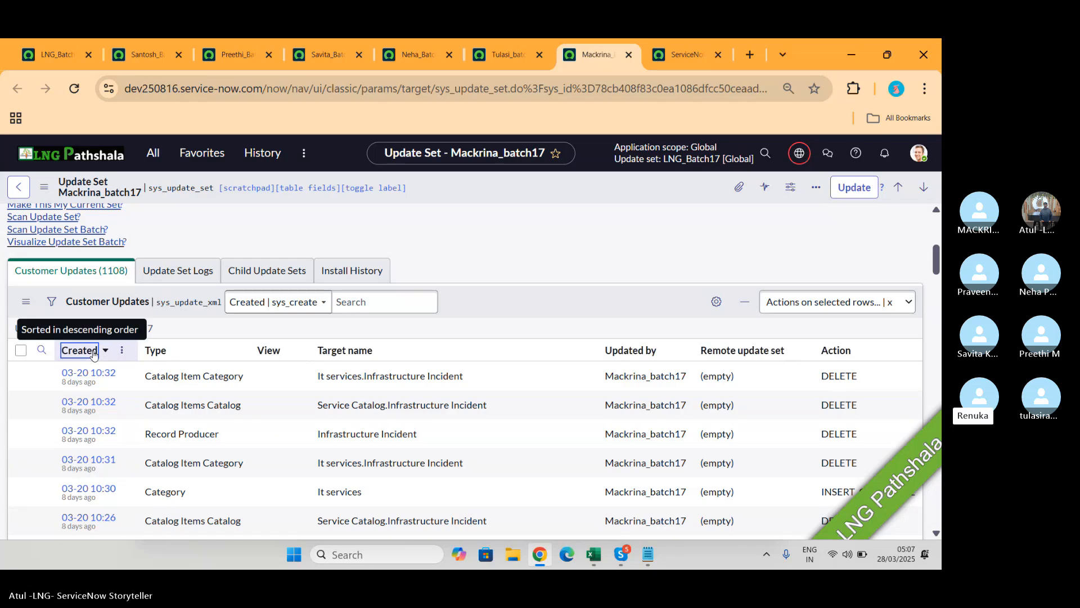
pyautogui.click(93, 352)
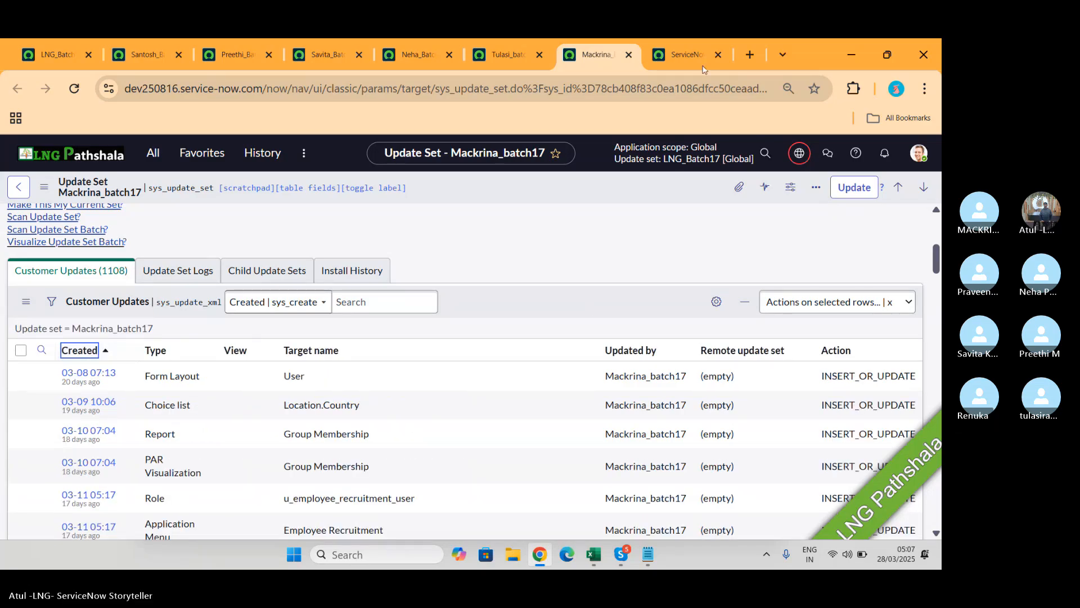
pyautogui.click(681, 55)
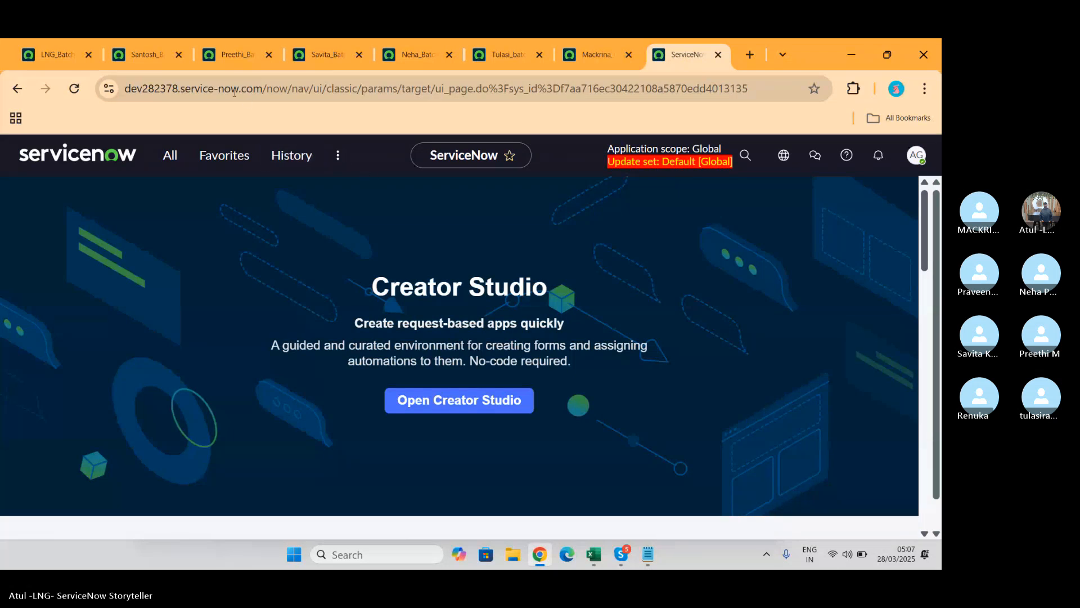
# Step: Close the Santosh, Preethi, Savita, Neha, Tulasi and Mackrina update set tabs
pyautogui.click(147, 56)
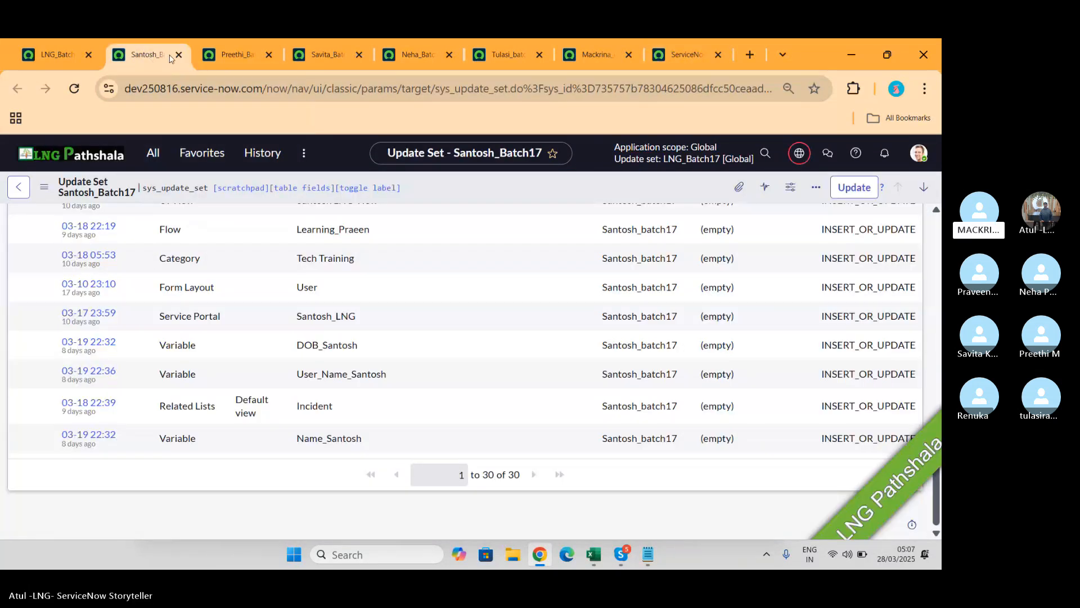
pyautogui.click(178, 57)
pyautogui.click(178, 57)
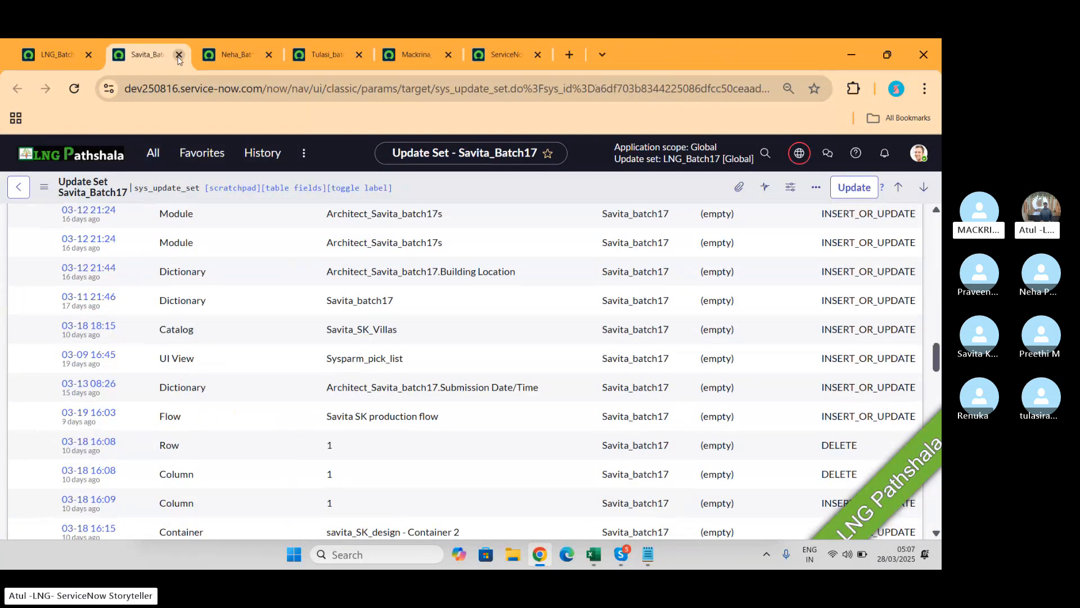
pyautogui.click(178, 57)
pyautogui.click(178, 57)
pyautogui.click(178, 57)
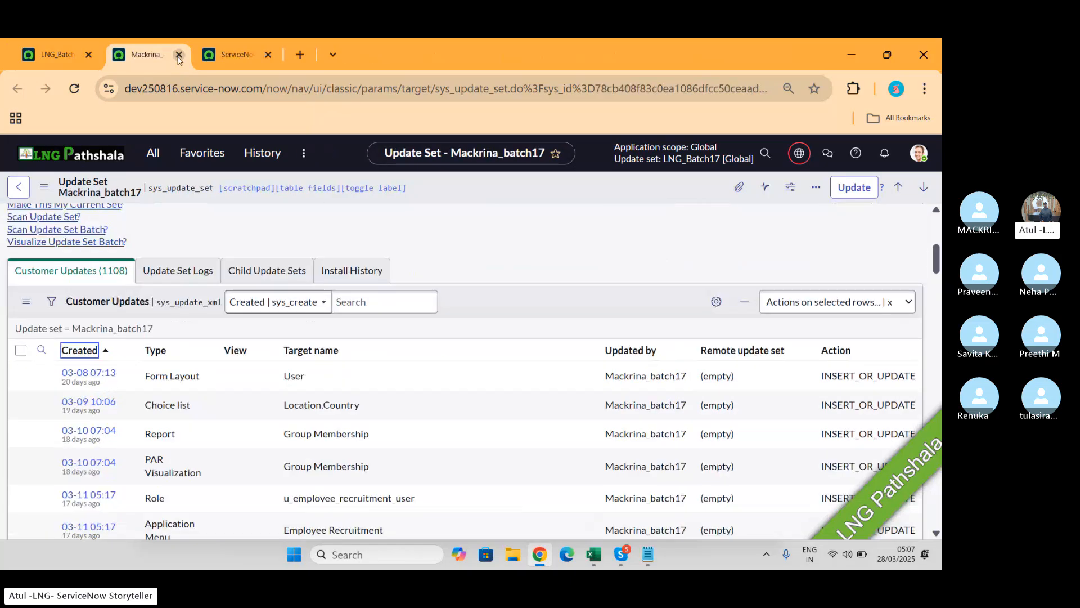
pyautogui.click(177, 57)
# Step: Return to LNG_Batch17 and scroll through its 276 customer updates
pyautogui.click(37, 53)
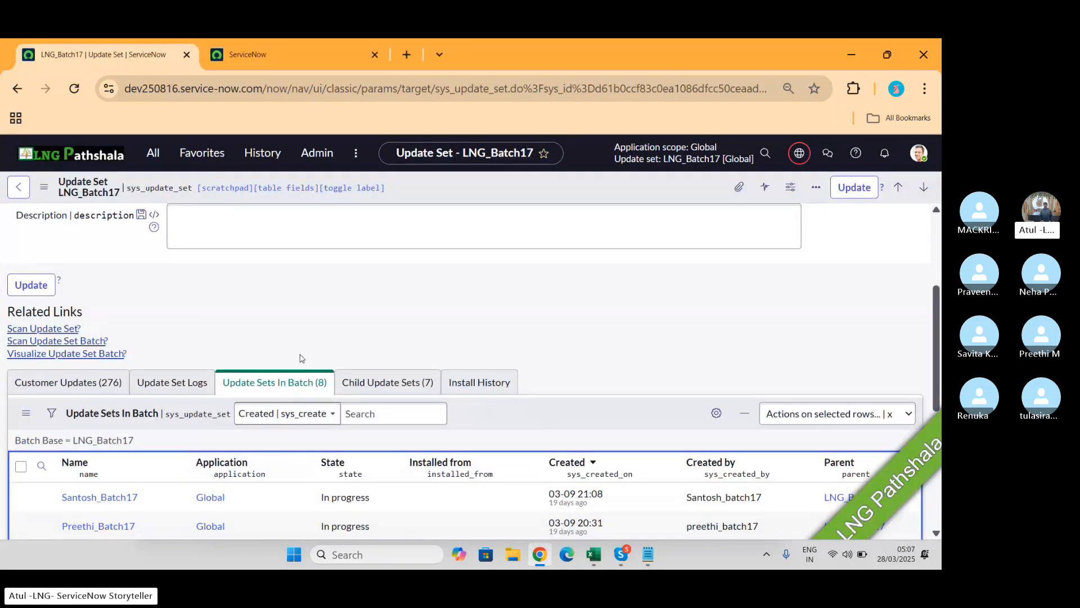
pyautogui.click(68, 388)
pyautogui.scroll(-1, 238, 388)
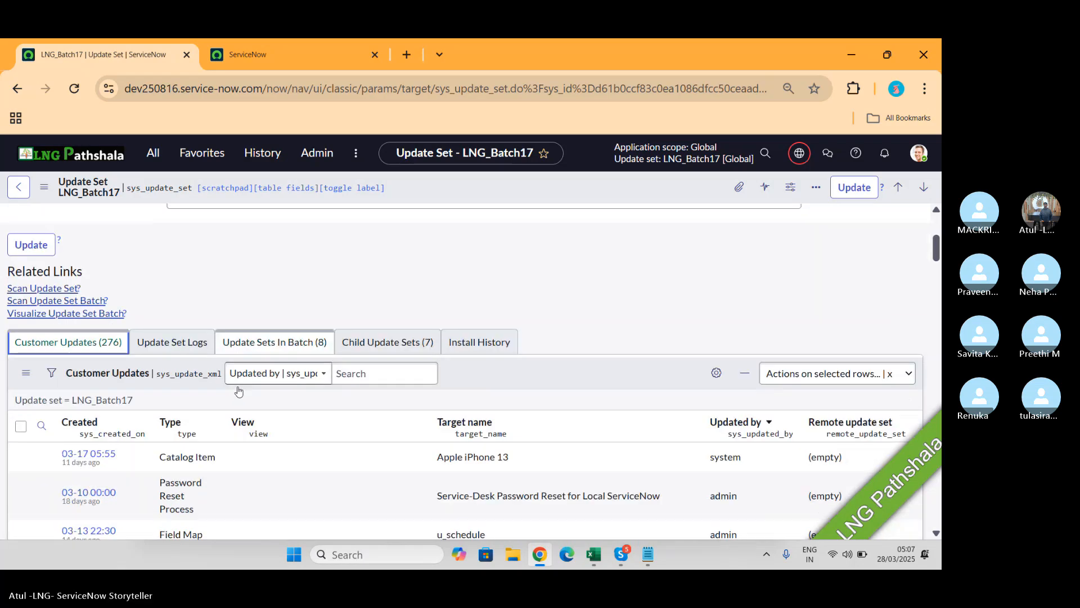
pyautogui.scroll(-6, 239, 391)
pyautogui.scroll(10, 238, 386)
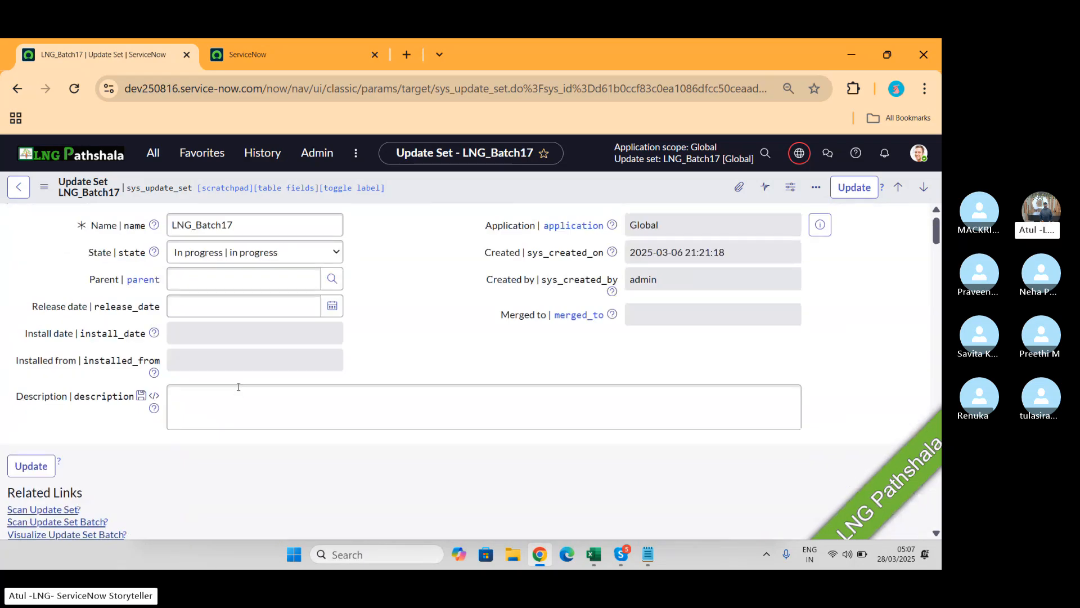
pyautogui.scroll(-6, 239, 386)
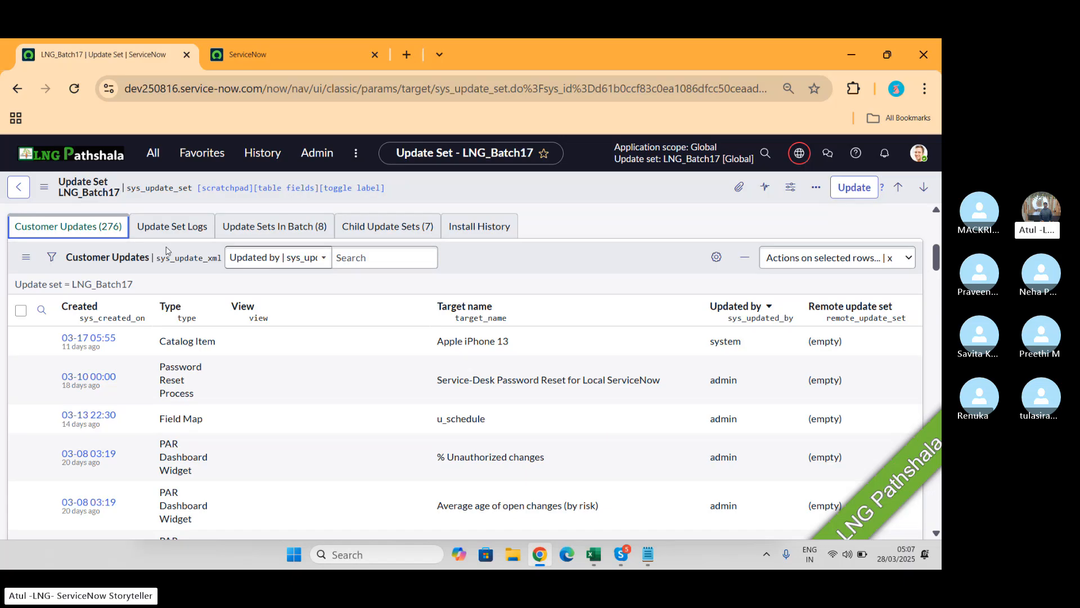
pyautogui.scroll(5, 166, 250)
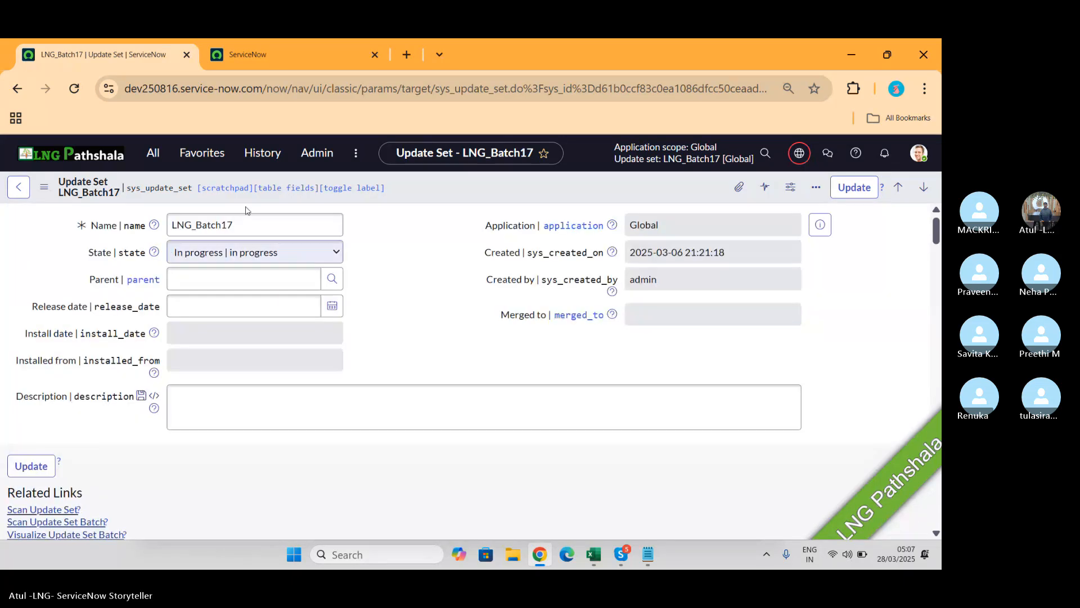
pyautogui.click(285, 47)
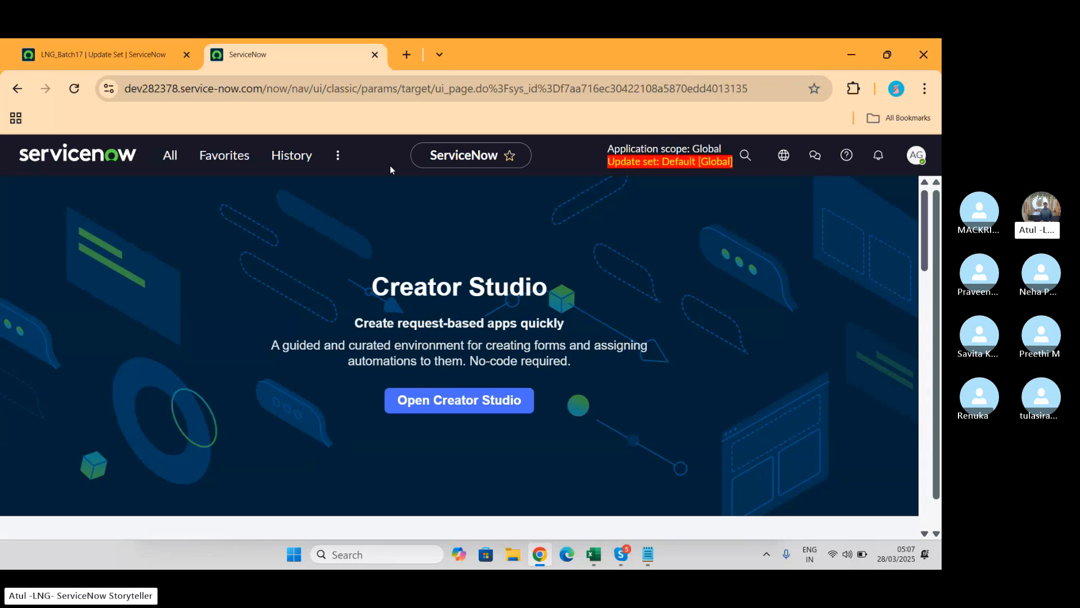
pyautogui.click(114, 55)
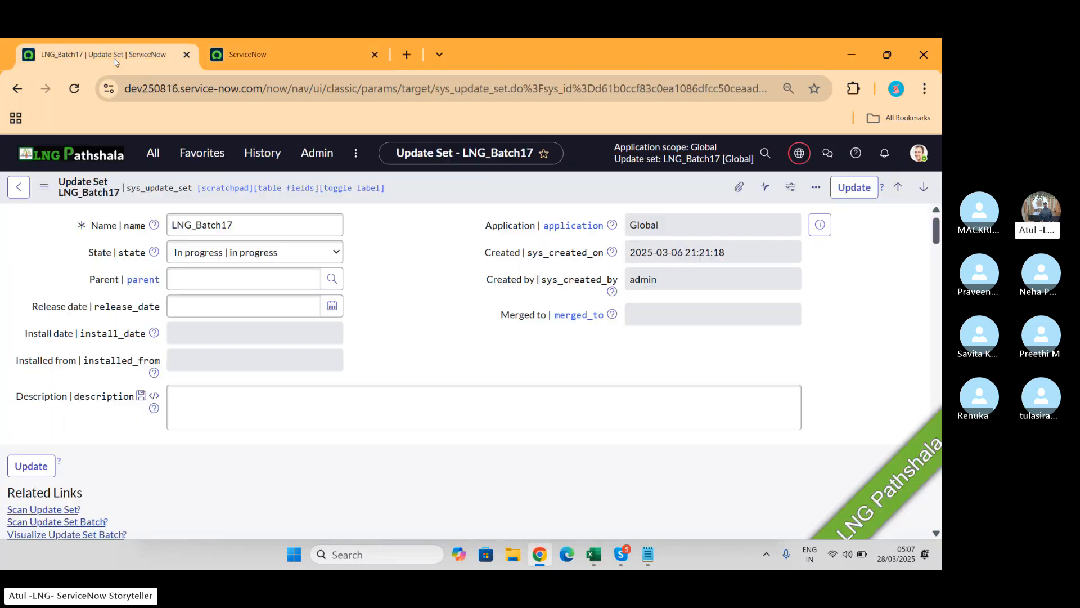
# Step: Set LNG_Batch17's State to Complete, leaving the confirmation pending while checking Skype
pyautogui.click(259, 259)
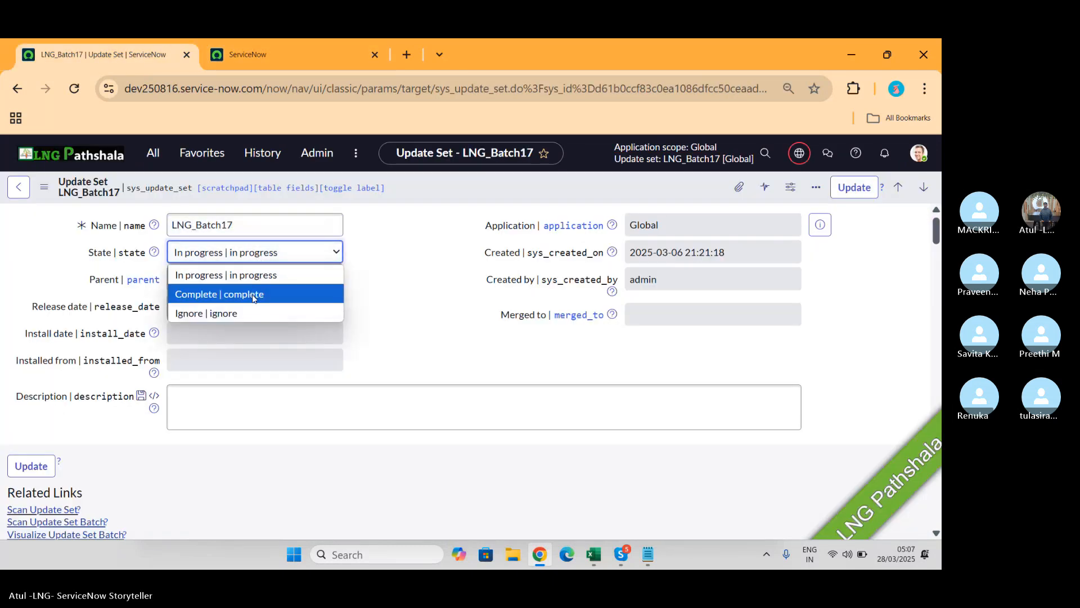
pyautogui.click(253, 294)
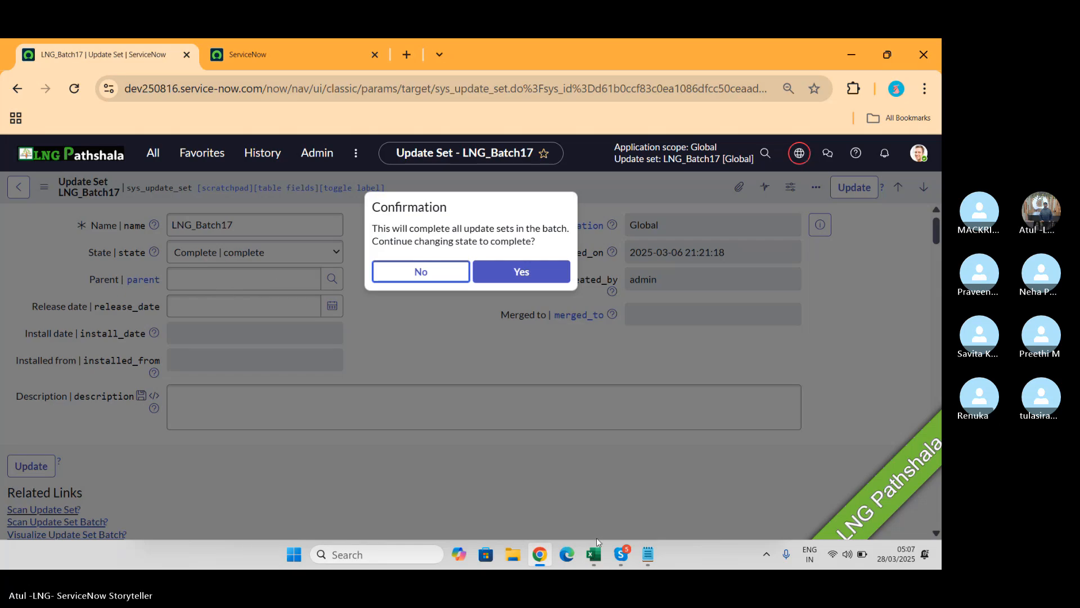
pyautogui.click(623, 558)
# Step: Mute one participant in the Skype call and return to ServiceNow
pyautogui.click(598, 490)
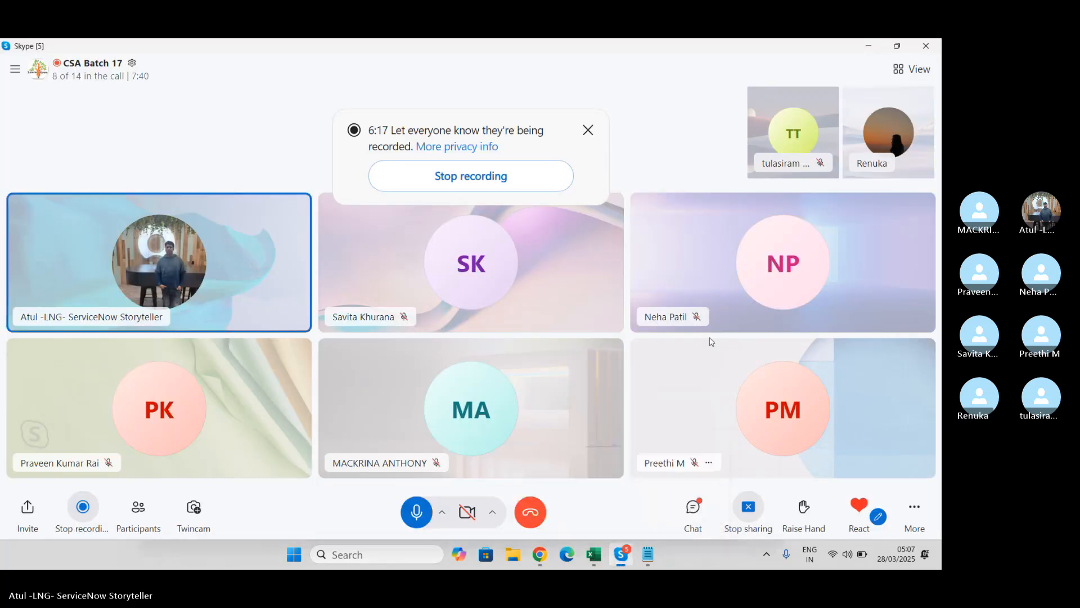
pyautogui.rightClick(889, 120)
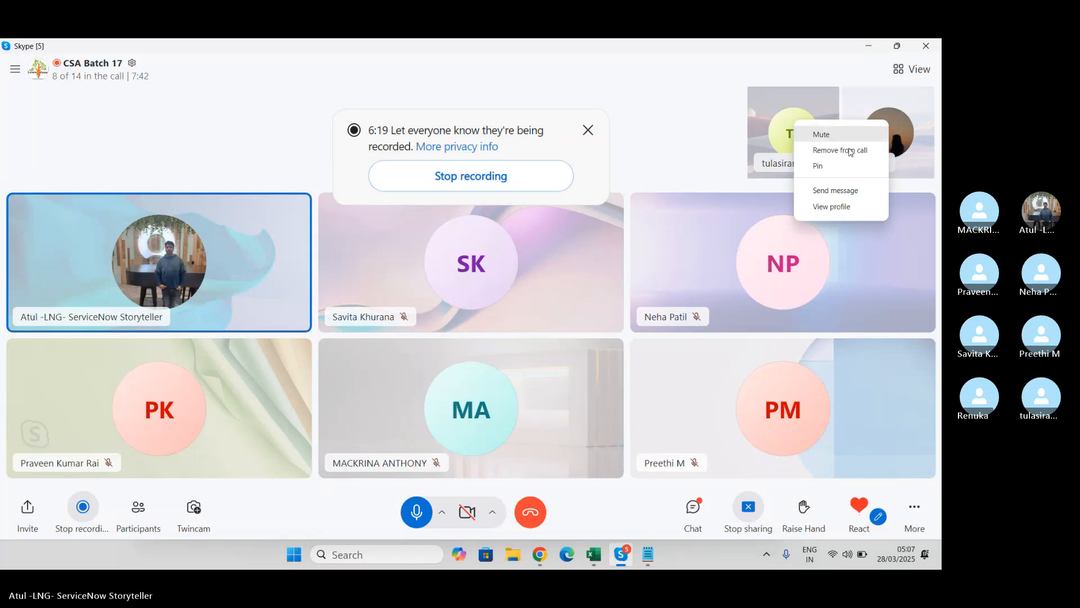
pyautogui.click(839, 130)
pyautogui.click(540, 555)
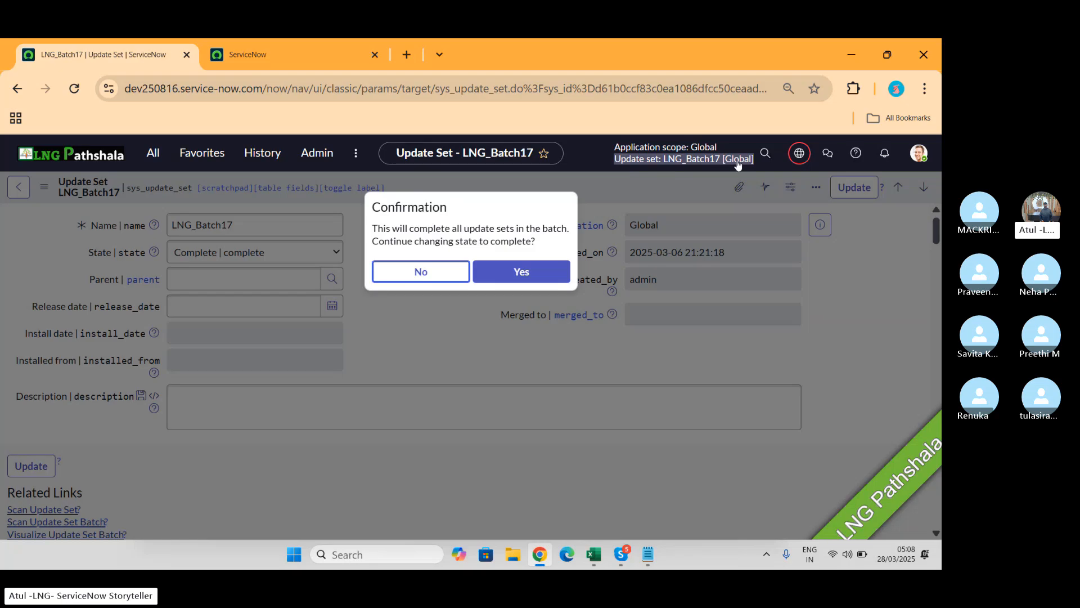
# Step: Confirm completing all batch update sets, save, and proceed past the Major Incident Management install
pyautogui.click(526, 279)
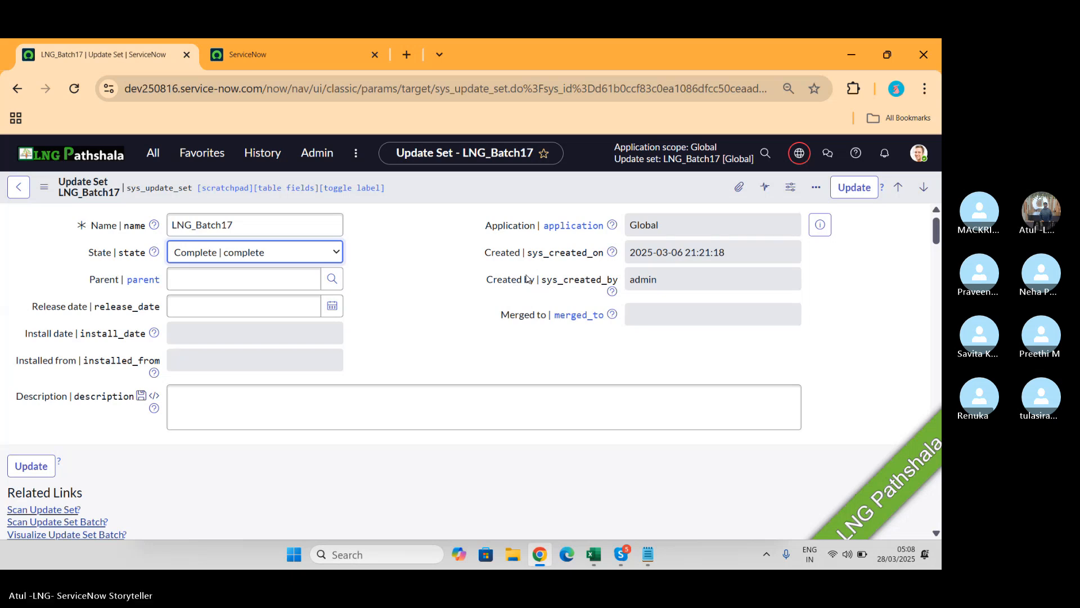
pyautogui.rightClick(679, 190)
pyautogui.click(698, 201)
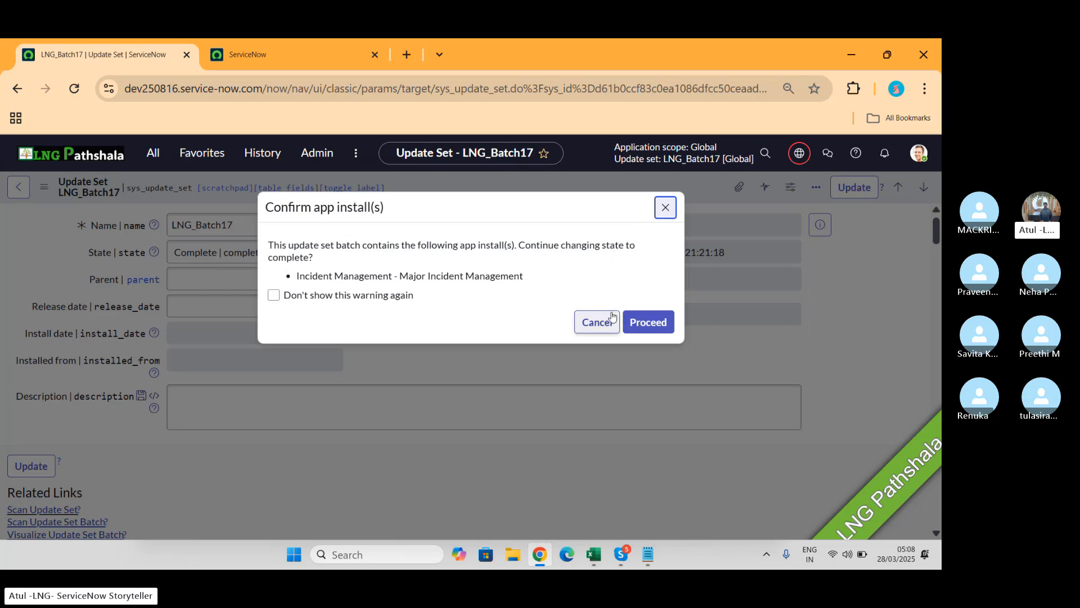
pyautogui.click(648, 323)
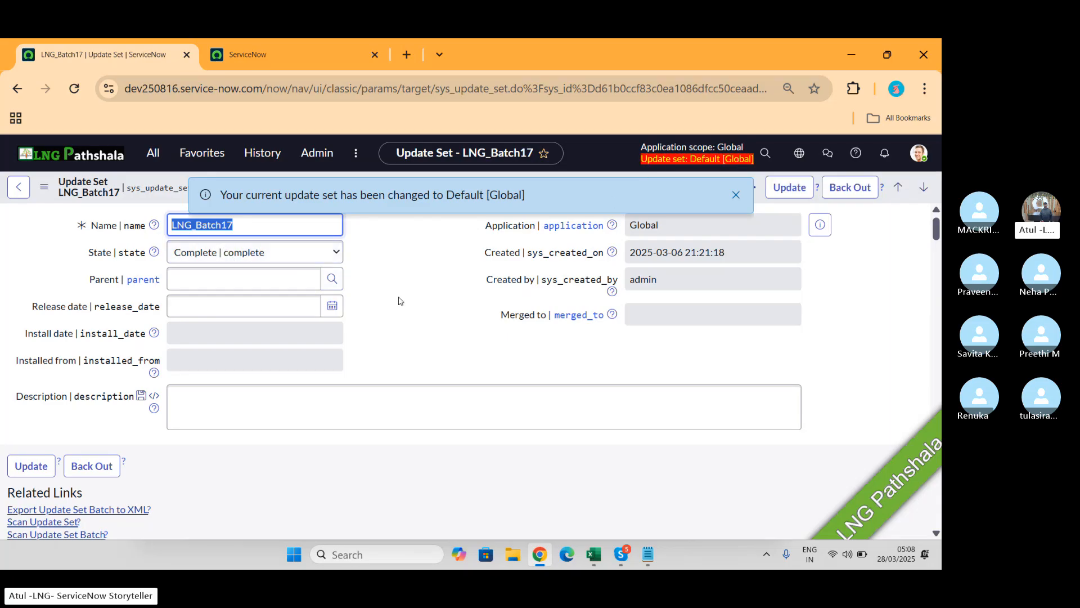
# Step: Check the Update Sets In Batch (8) and Child Update Sets (7) lists on LNG_Batch17
pyautogui.scroll(-4, 399, 301)
pyautogui.scroll(-2, 349, 293)
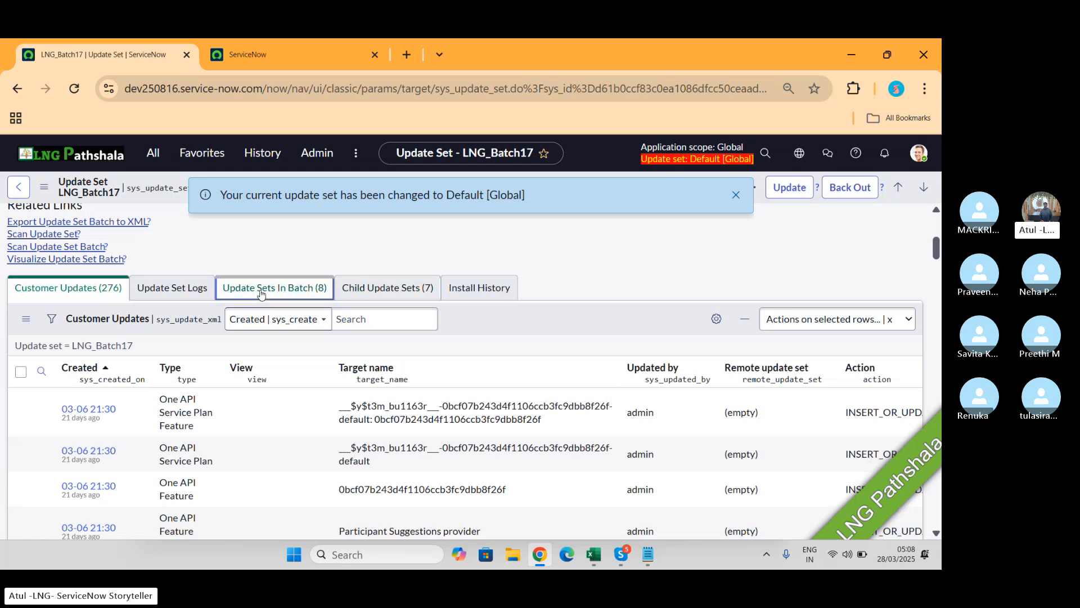
pyautogui.click(274, 285)
pyautogui.scroll(-1, 607, 437)
pyautogui.scroll(-2, 415, 328)
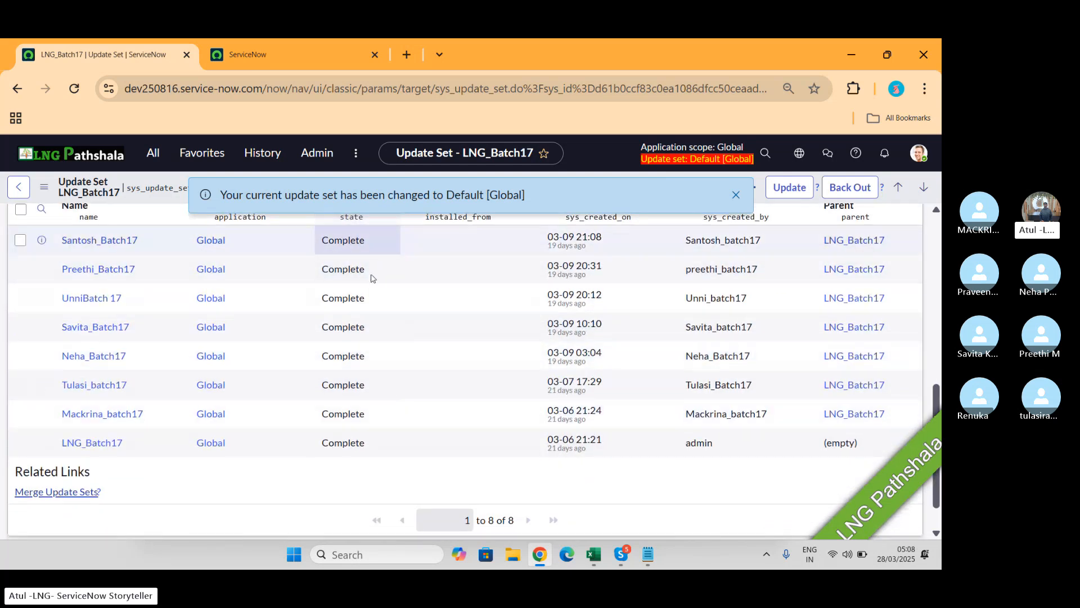
pyautogui.scroll(1, 386, 358)
pyautogui.scroll(3, 387, 358)
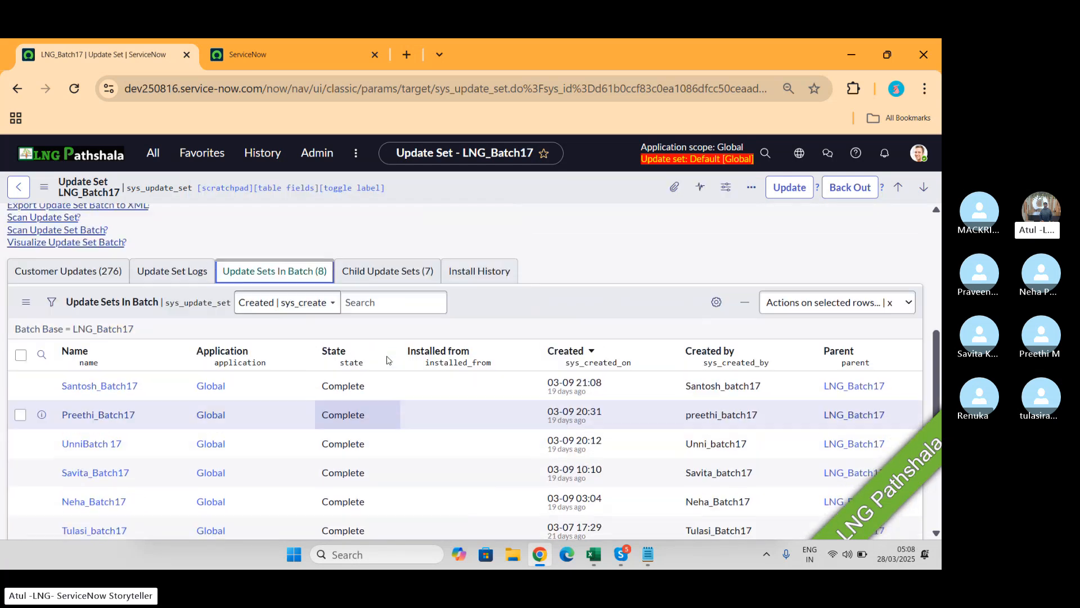
pyautogui.click(380, 275)
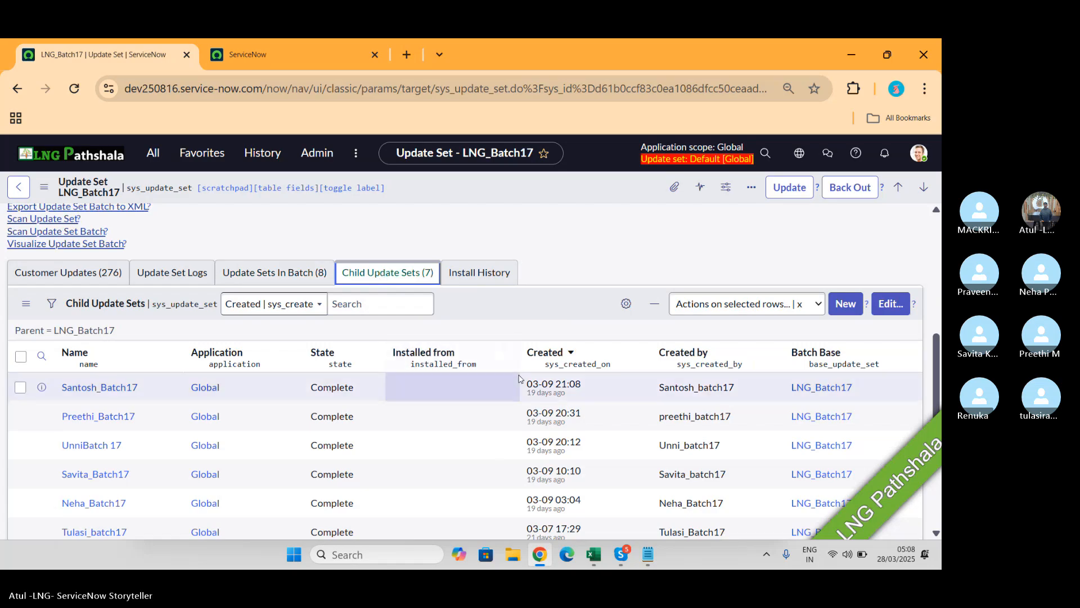
pyautogui.scroll(-3, 398, 285)
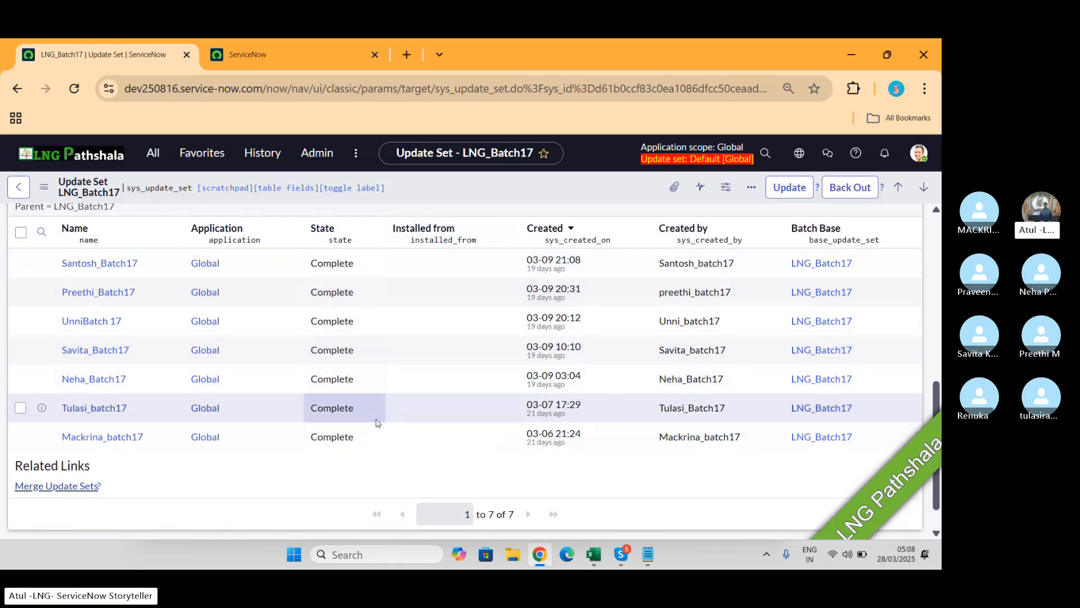
pyautogui.scroll(6, 376, 423)
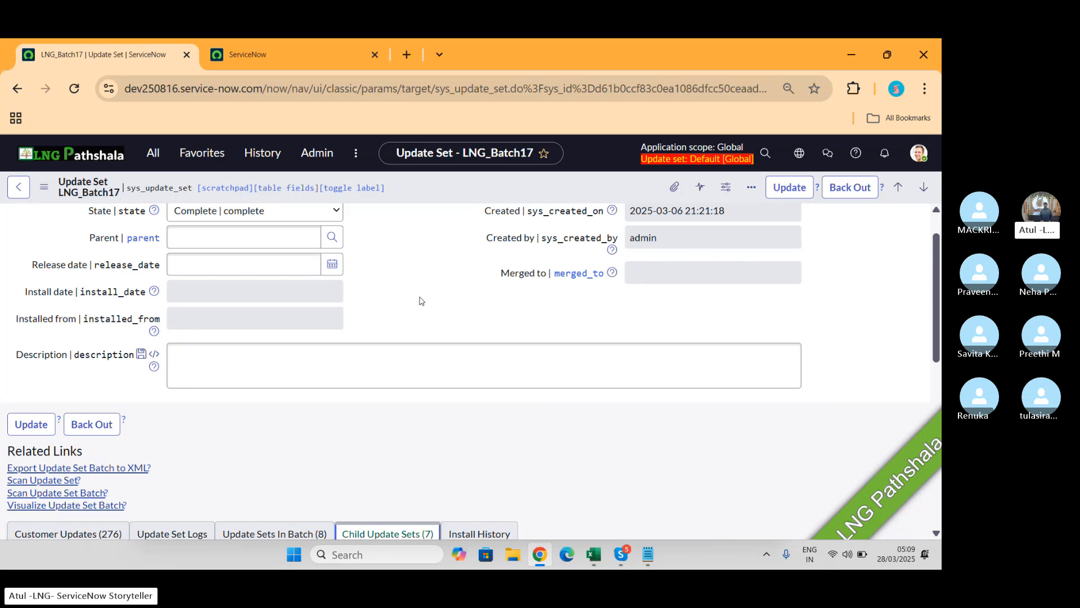
# Step: Export the LNG_Batch17 update set batch to XML and go to the target instance's tab
pyautogui.scroll(-2, 420, 301)
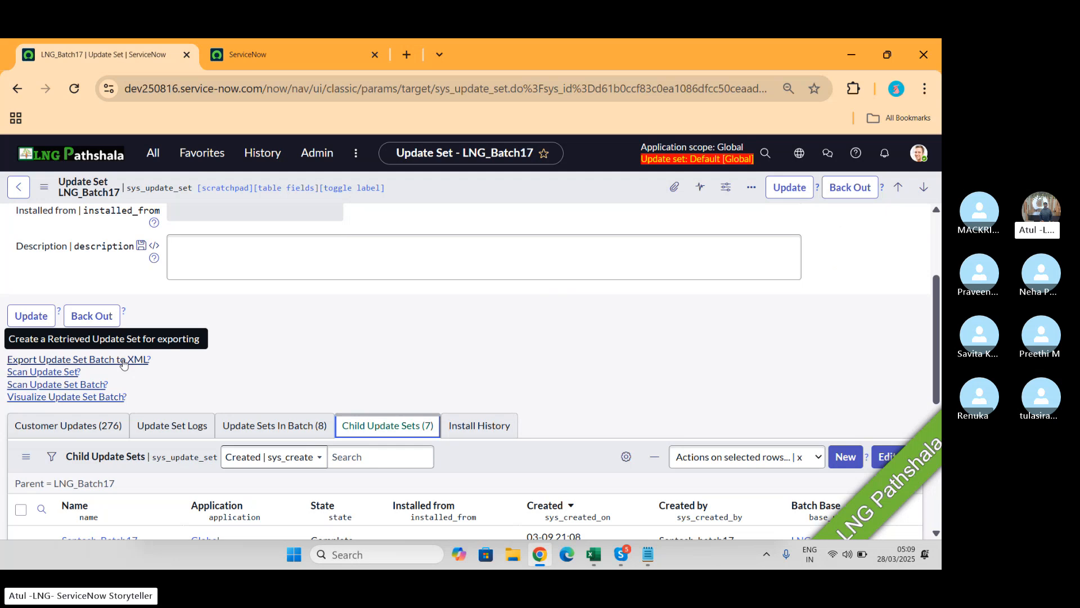
pyautogui.click(123, 361)
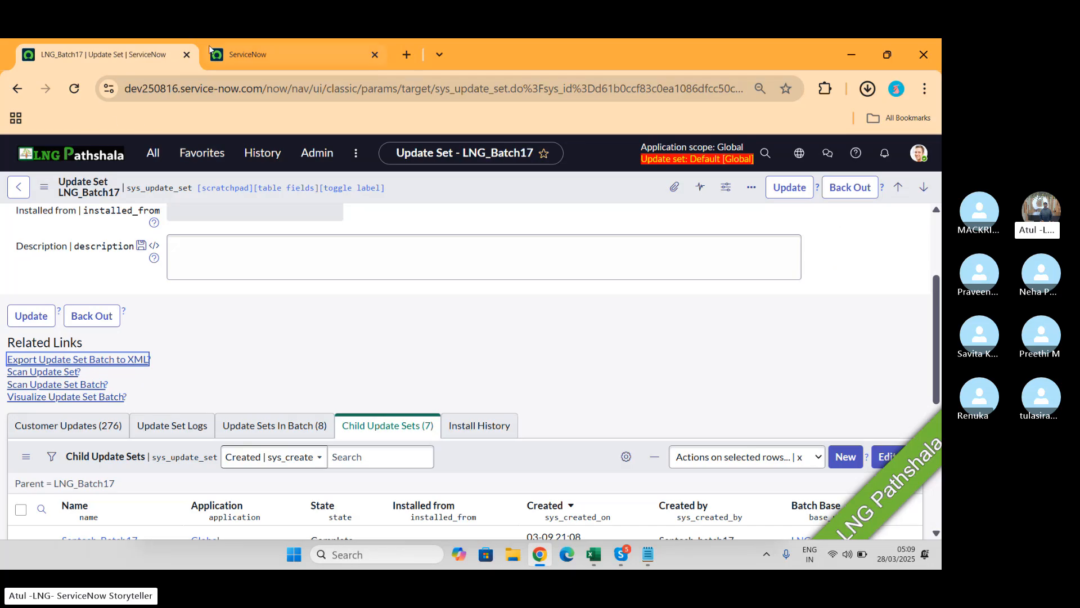
pyautogui.click(248, 53)
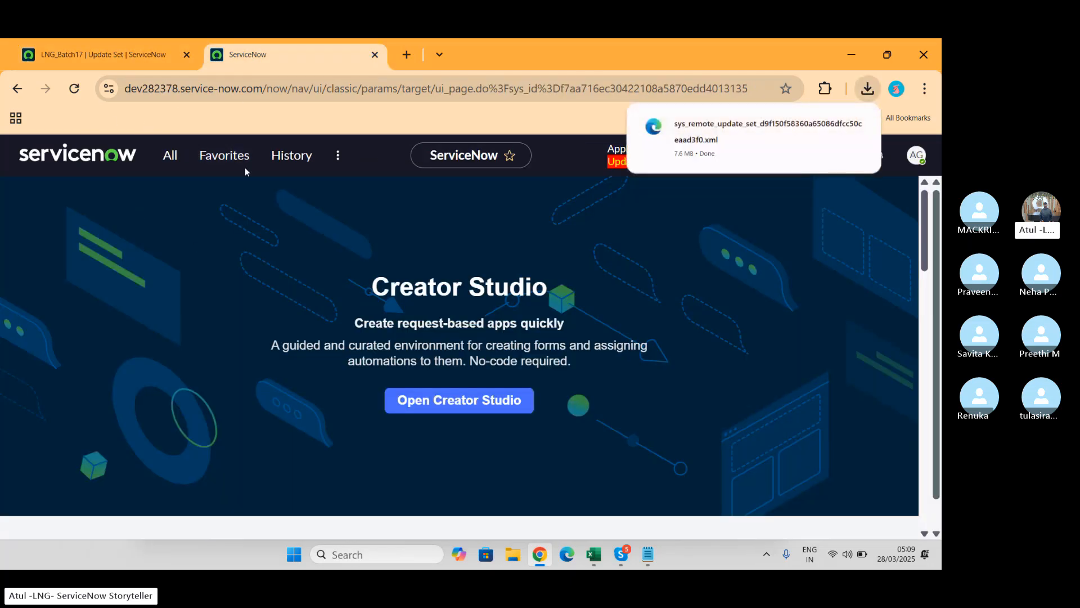
pyautogui.moveTo(838, 158)
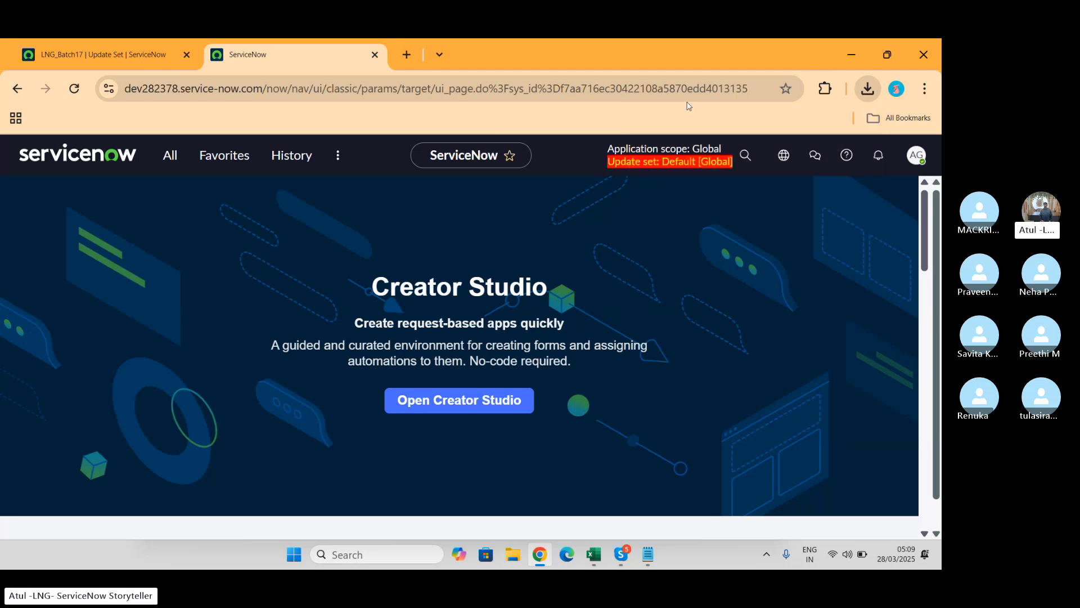
# Step: Filter the navigator for 'update se' and open Retrieved Update Sets on the target instance
pyautogui.click(171, 156)
pyautogui.write('re')
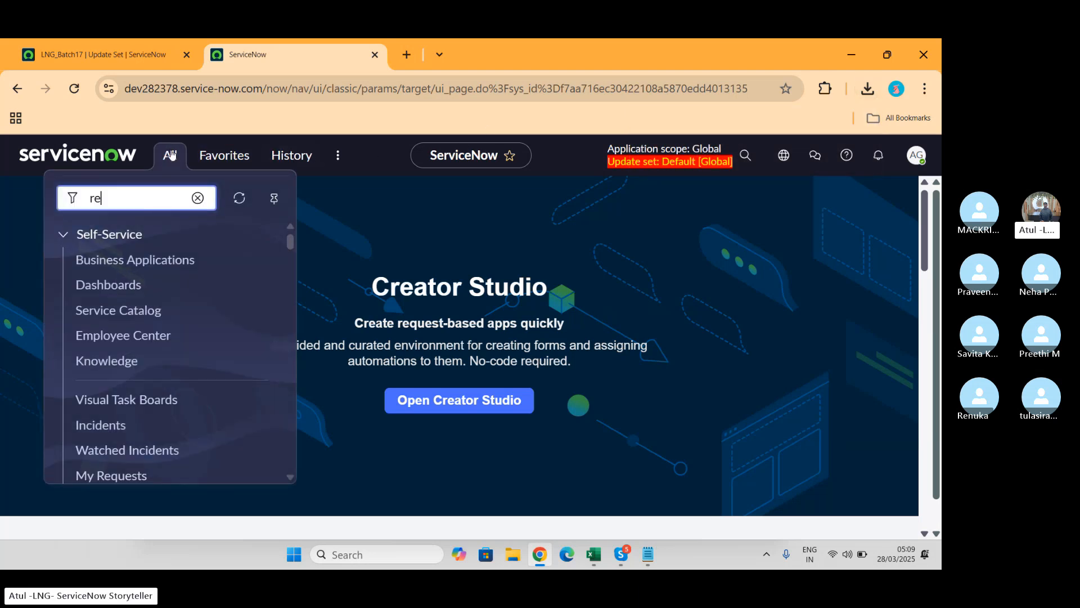
pyautogui.write('trive')
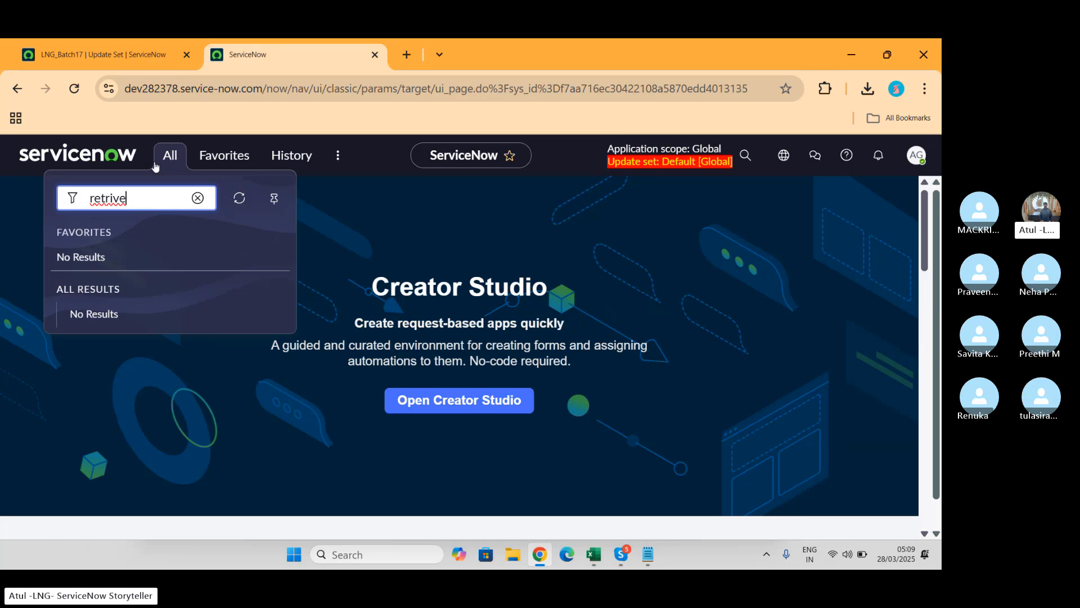
pyautogui.press('BackSpace')
pyautogui.press('BackSpace')
pyautogui.press('BackSpace')
pyautogui.press('BackSpace')
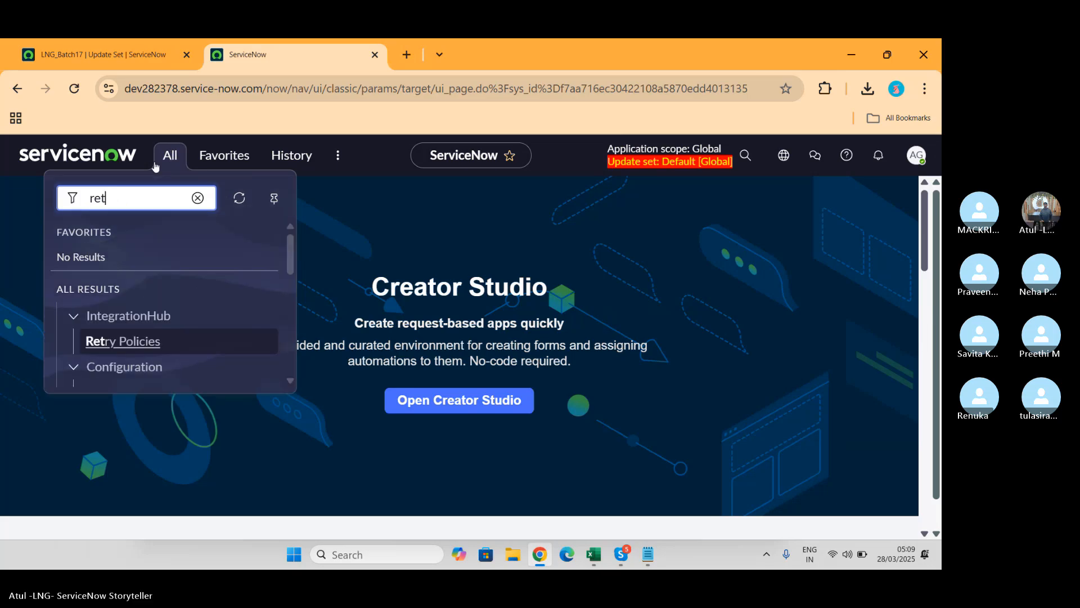
pyautogui.write('r')
pyautogui.press('BackSpace')
pyautogui.press('BackSpace')
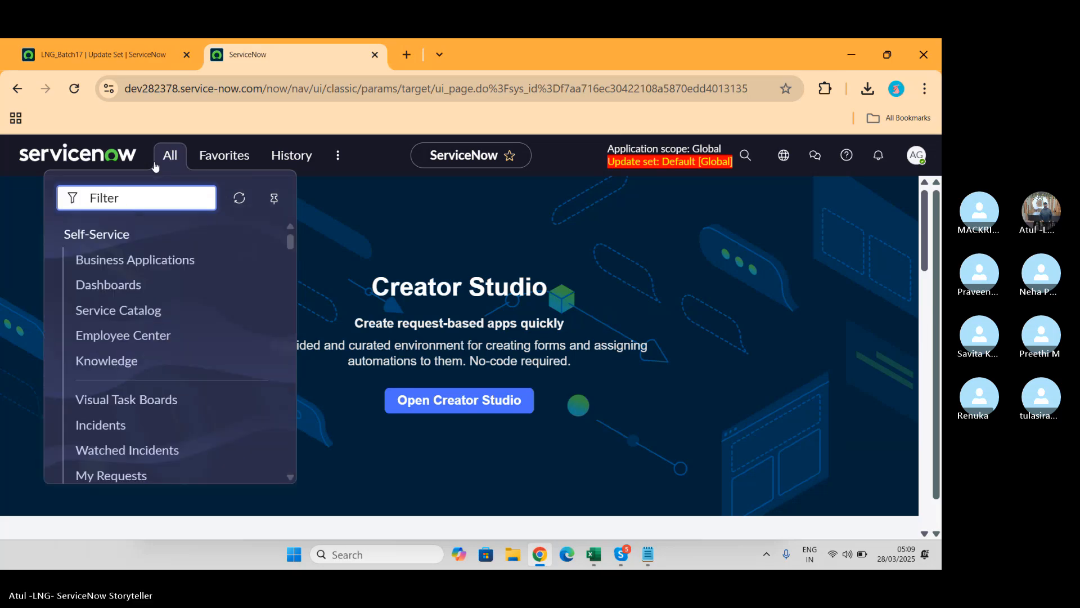
pyautogui.write('update se')
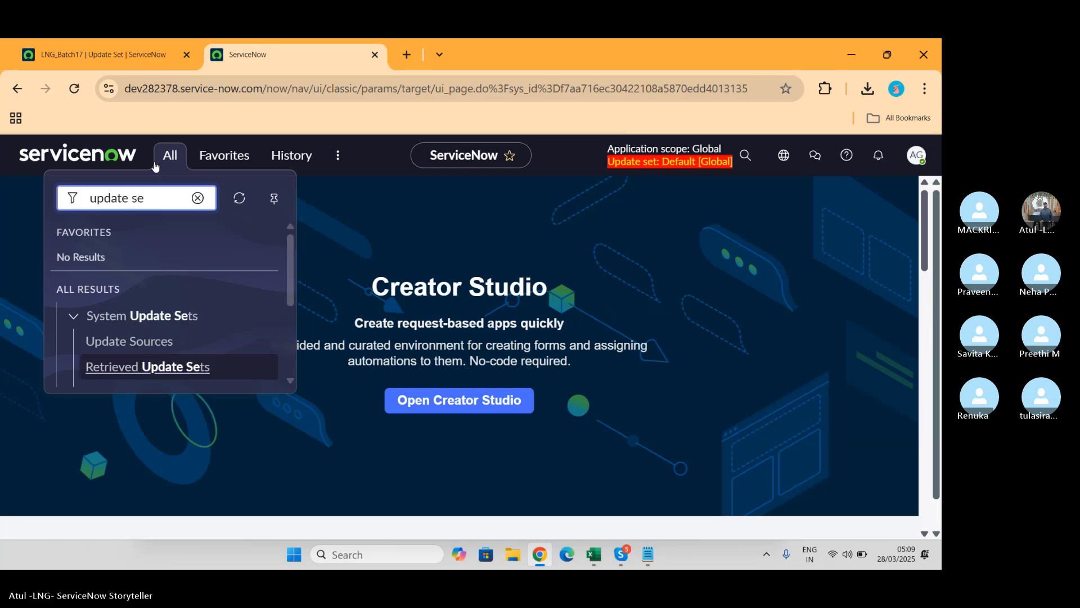
pyautogui.click(143, 371)
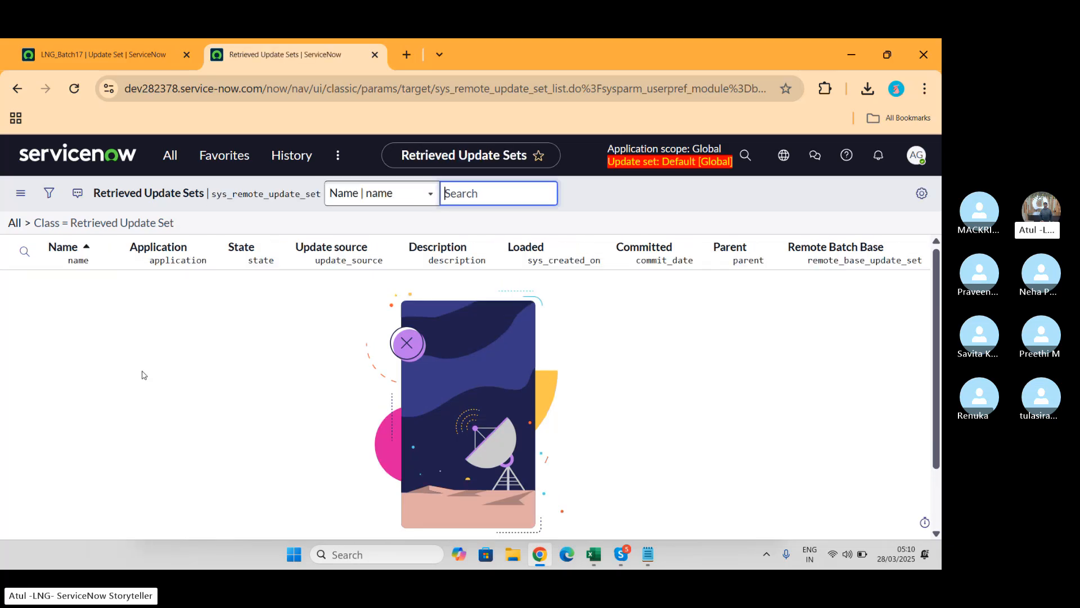
# Step: Open the Update Sources list on the target instance and start a new Remote Instance record
pyautogui.click(120, 55)
pyautogui.click(275, 64)
pyautogui.click(170, 156)
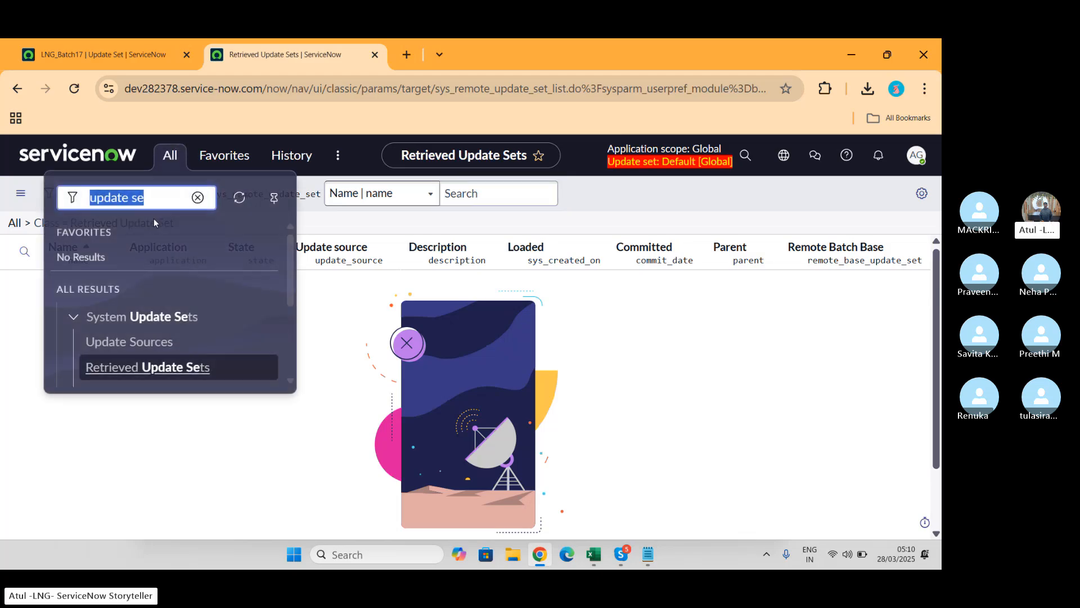
pyautogui.click(137, 342)
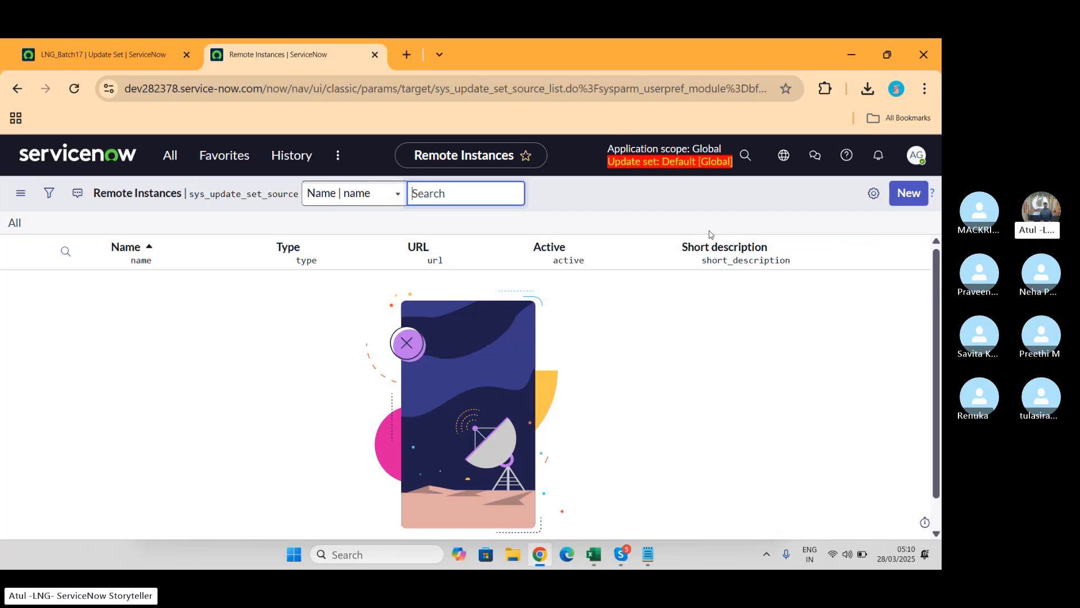
pyautogui.click(907, 193)
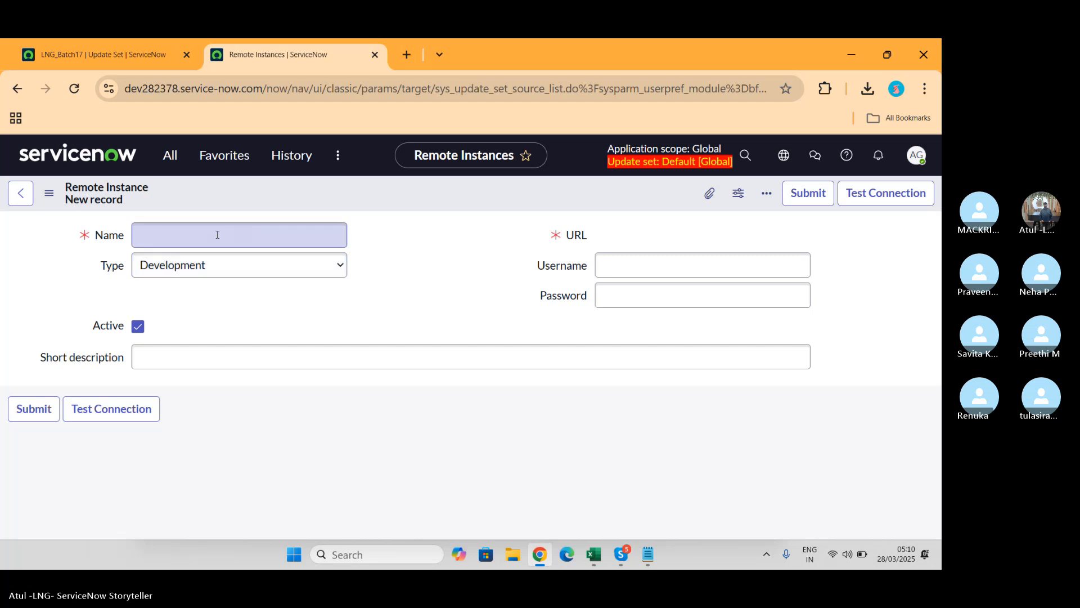
# Step: Name the remote instance LNG Dev250816 and keep its type as Development
pyautogui.click(214, 235)
pyautogui.write('L')
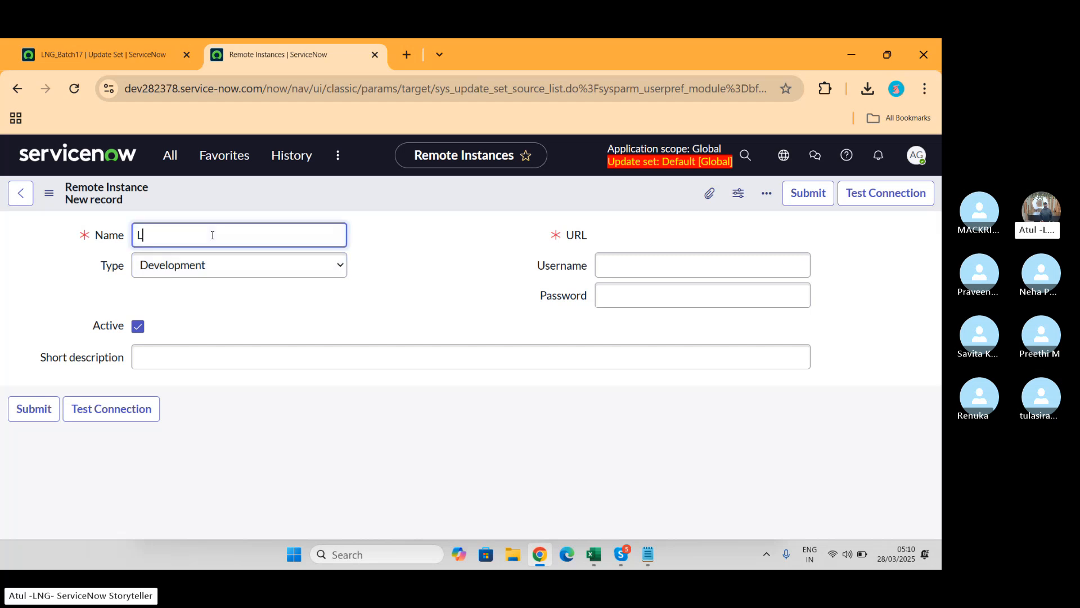
pyautogui.write('NG Dev250816')
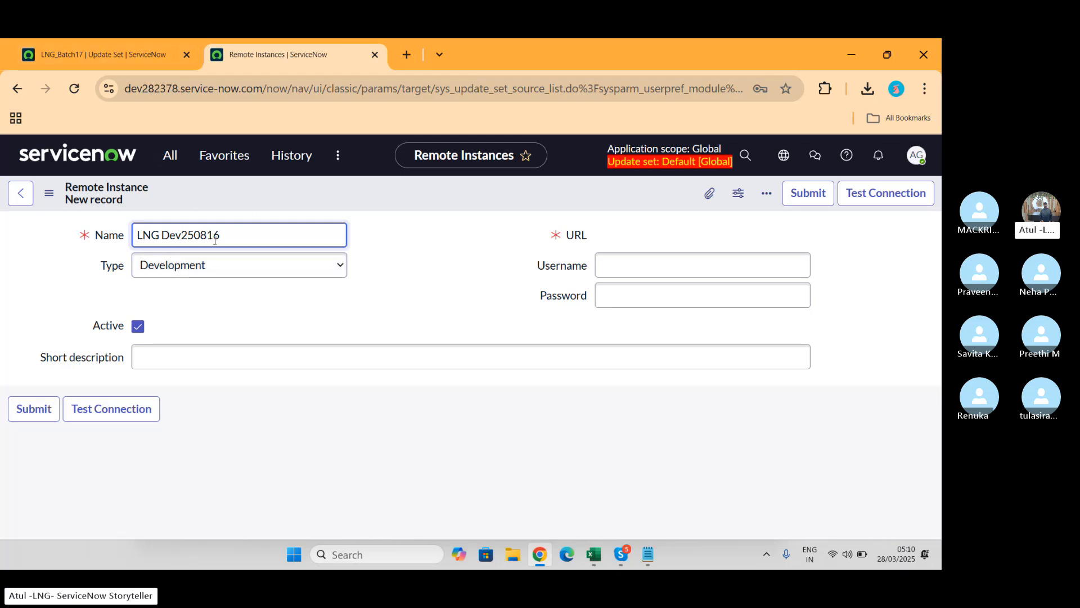
pyautogui.click(223, 272)
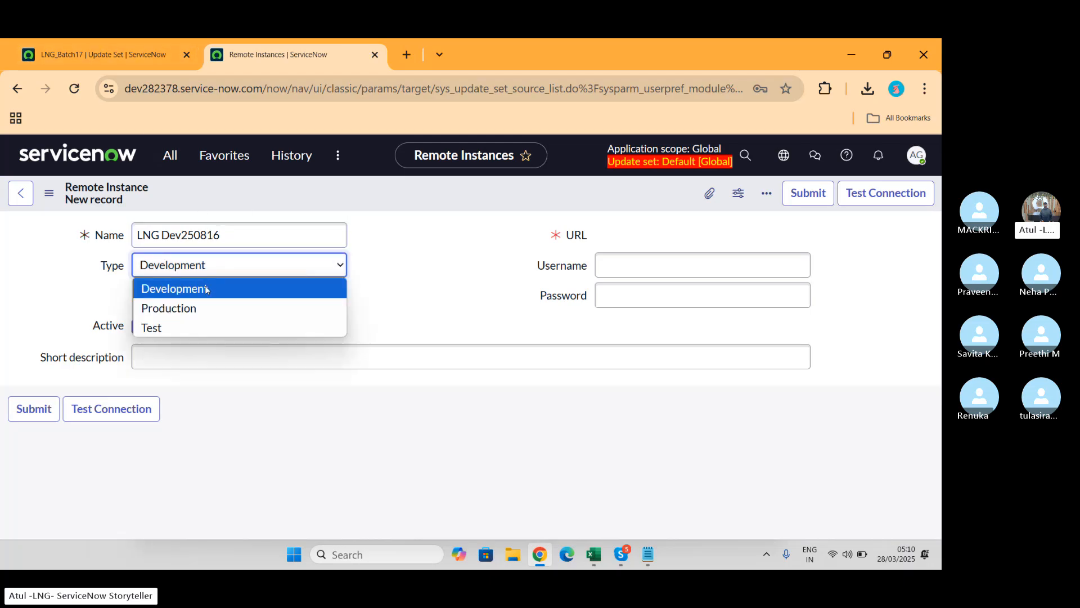
pyautogui.click(205, 290)
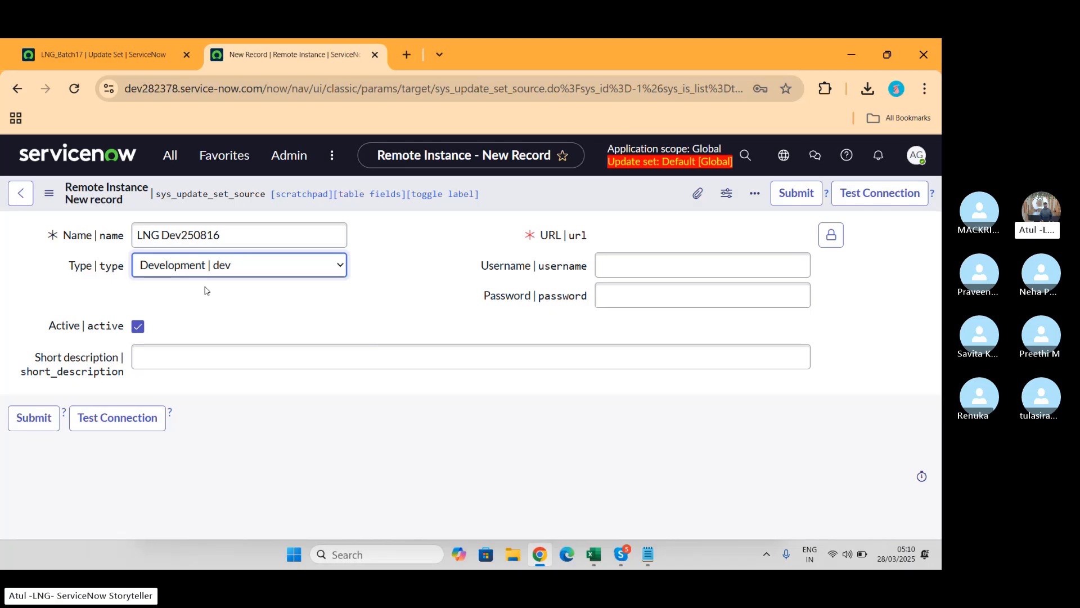
pyautogui.click(116, 52)
pyautogui.click(129, 90)
pyautogui.click(128, 90)
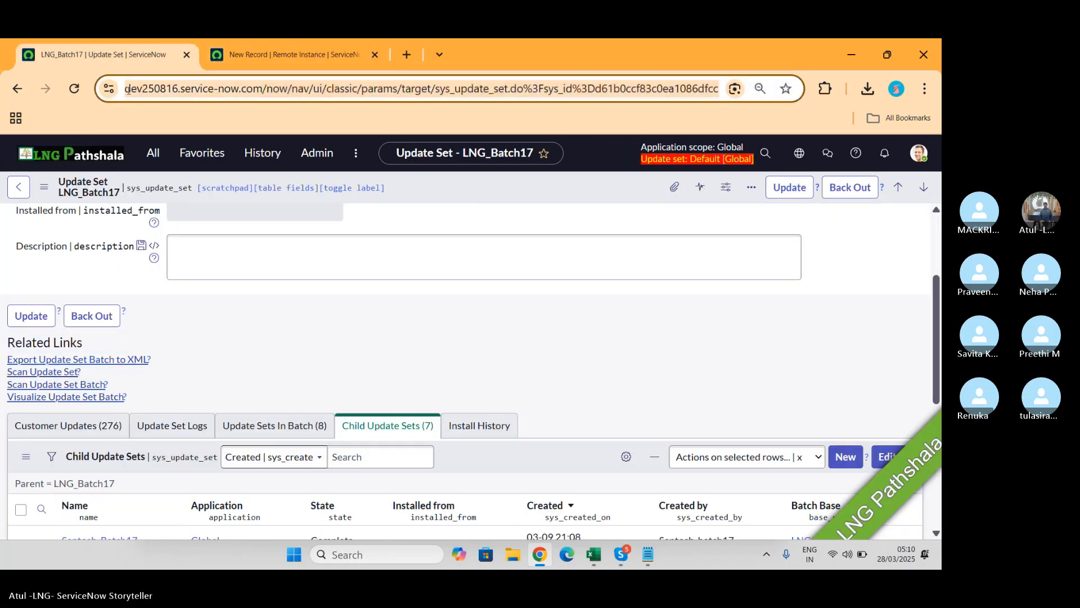
pyautogui.click(129, 90)
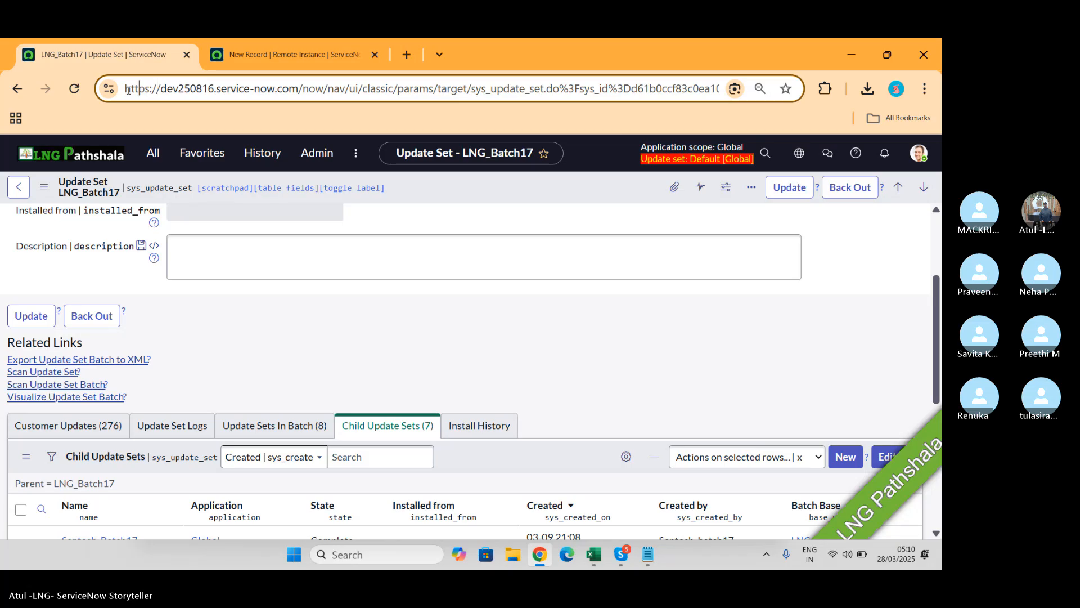
pyautogui.click(128, 90)
pyautogui.hotkey('shift', 'Right')
pyautogui.hotkey('shift', 'Right')
pyautogui.hotkey('shift', 'Right')
pyautogui.hotkey('shift', 'Right')
pyautogui.hotkey('shift', 'Right')
pyautogui.hotkey('shift', 'Right')
pyautogui.hotkey('shift', 'Right')
pyautogui.hotkey('shift', 'Right')
pyautogui.hotkey('shift', 'Right')
pyautogui.hotkey('shift', 'Right')
pyautogui.hotkey('shift', 'Right')
pyautogui.hotkey('shift', 'Right')
pyautogui.hotkey('shift', 'Right')
pyautogui.hotkey('shift', 'Right')
pyautogui.hotkey('shift', 'Right')
pyautogui.hotkey('shift', 'Right')
pyautogui.hotkey('shift', 'Right')
pyautogui.hotkey('shift', 'Right')
pyautogui.hotkey('shift', 'Right')
pyautogui.hotkey('shift', 'Right')
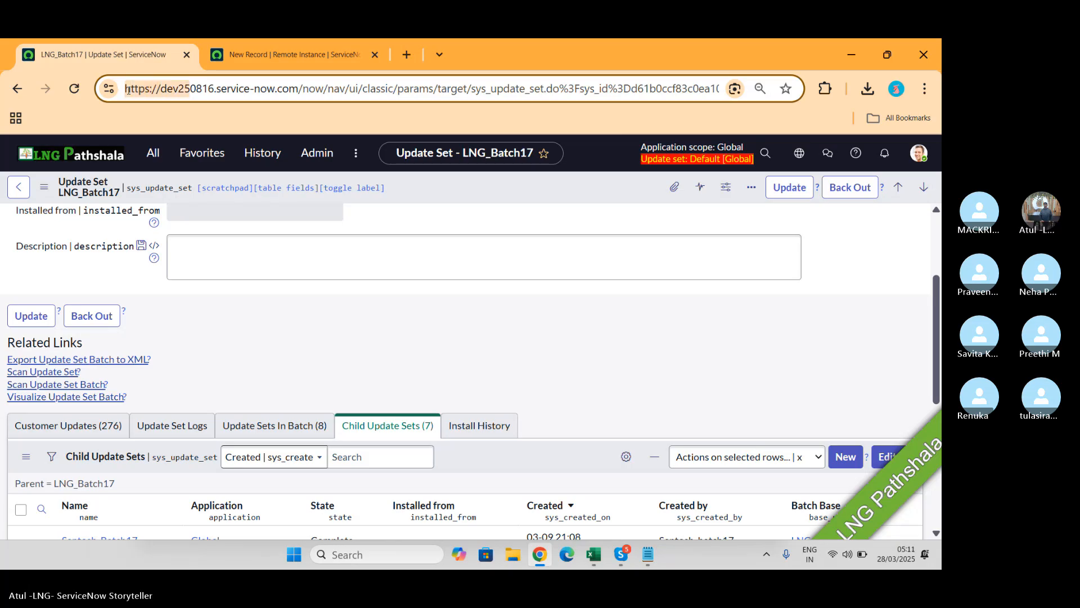
pyautogui.hotkey('shift', 'Left')
pyautogui.hotkey('ctrl', 'c')
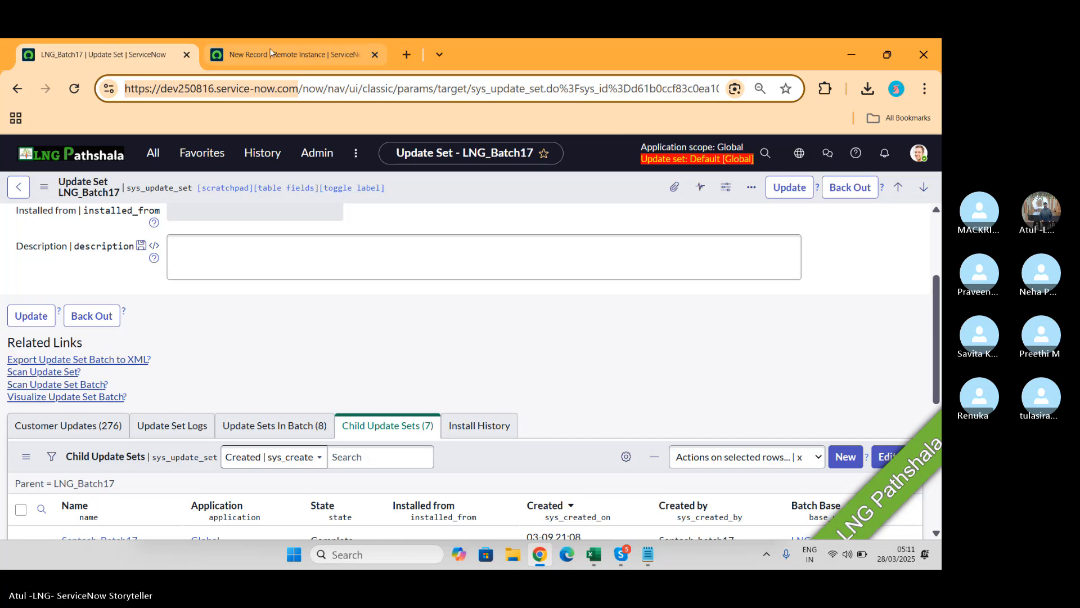
pyautogui.click(287, 55)
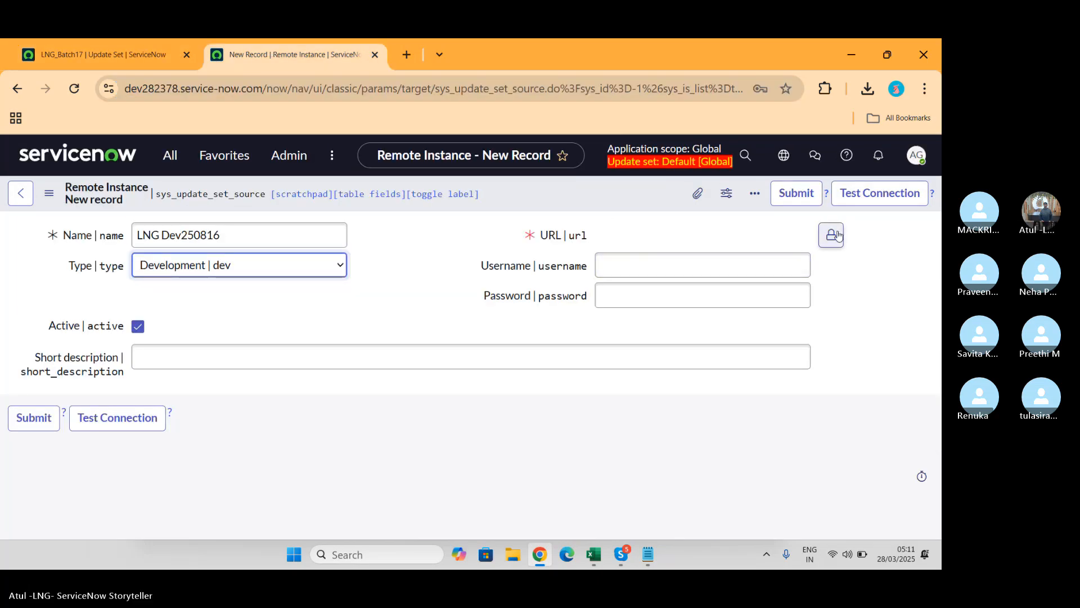
pyautogui.click(725, 239)
pyautogui.hotkey('ctrl', 'v')
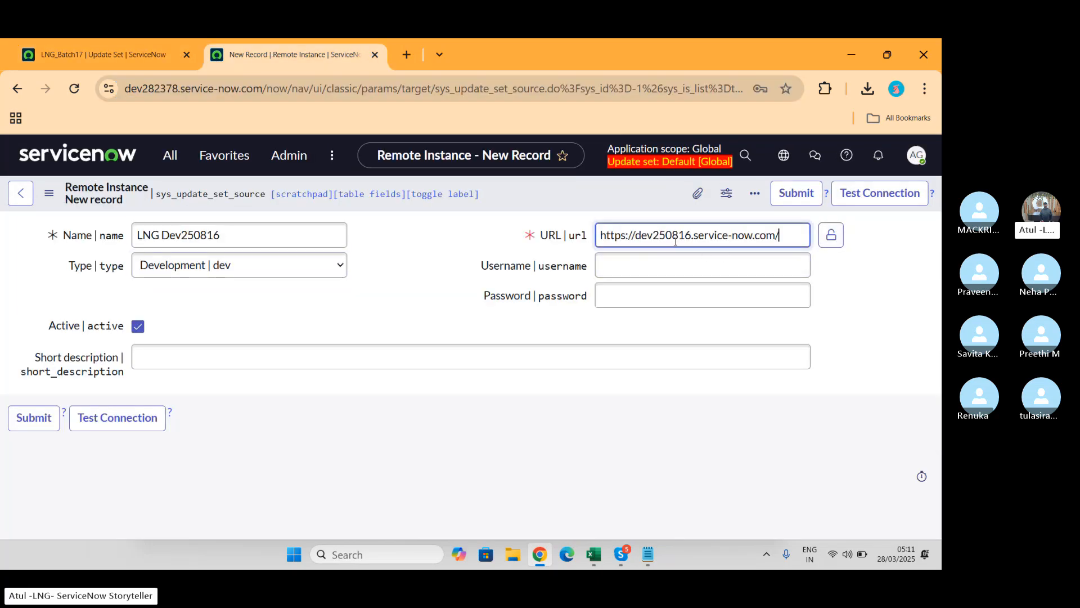
pyautogui.click(831, 235)
# Step: Enter the username admin and the account password
pyautogui.click(709, 256)
pyautogui.write('admin')
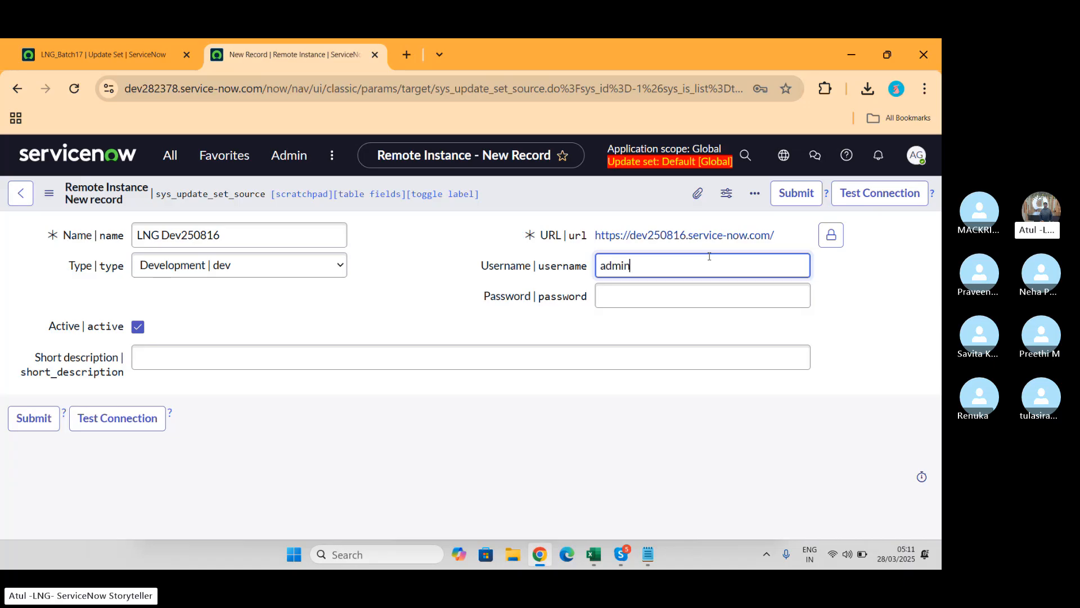
pyautogui.press('Tab')
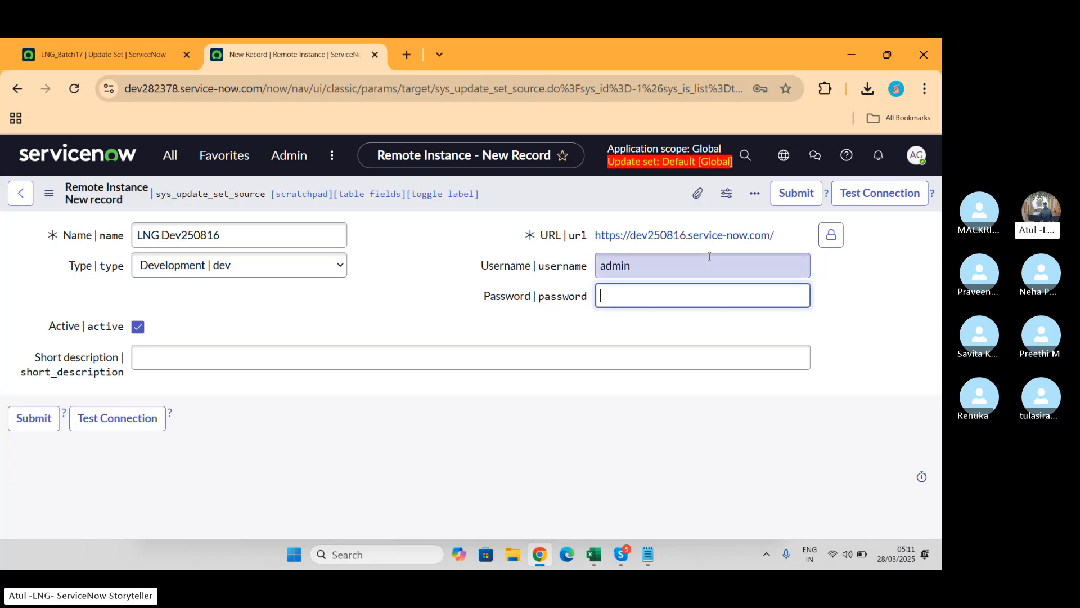
pyautogui.write('••••••••••••')
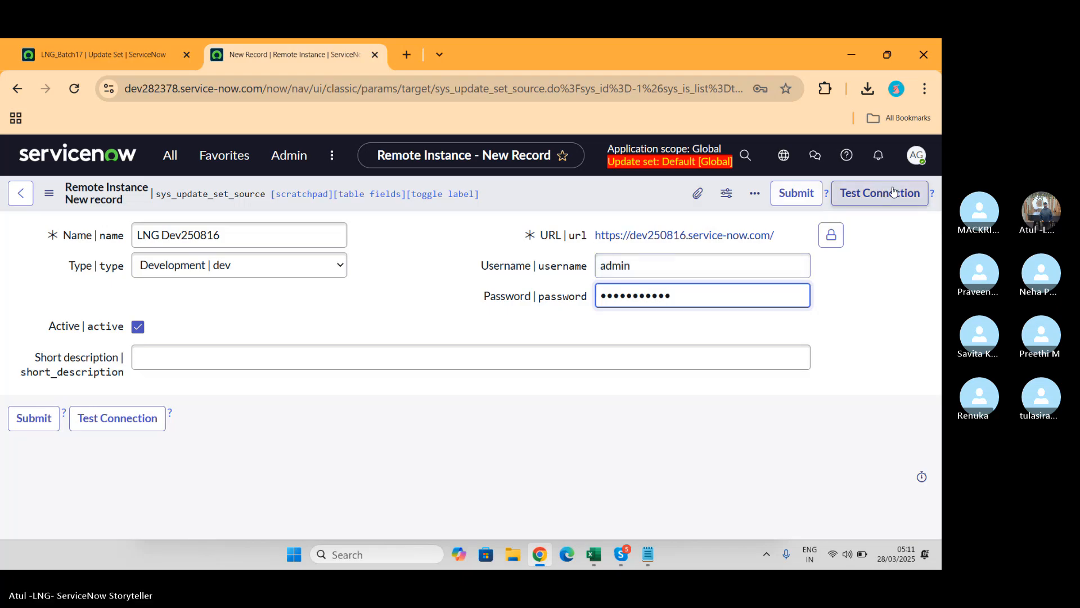
pyautogui.click(875, 197)
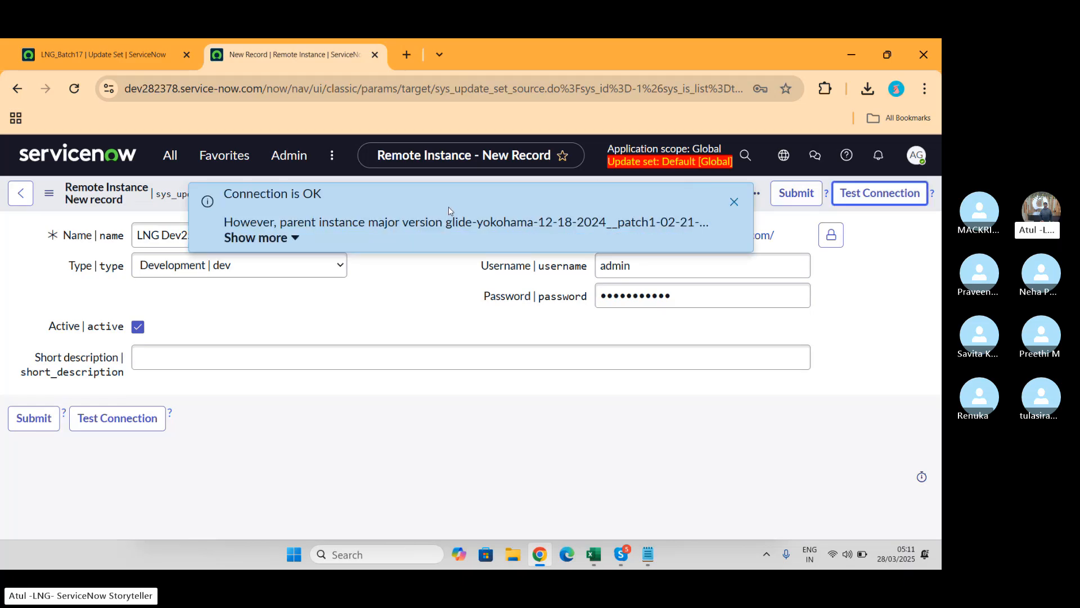
pyautogui.click(297, 239)
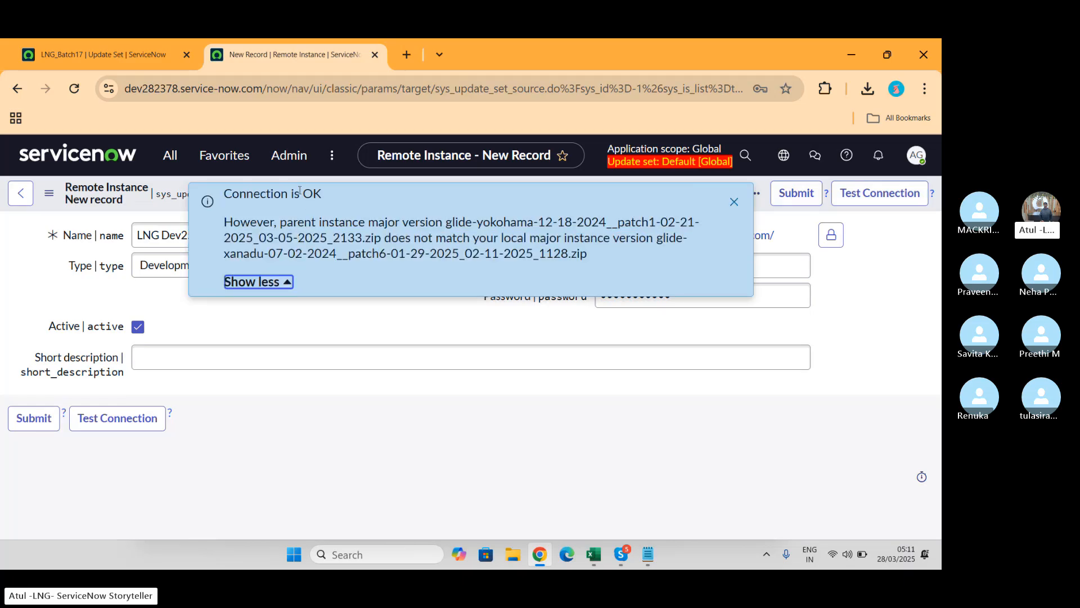
pyautogui.moveTo(303, 228); pyautogui.dragTo(700, 223)
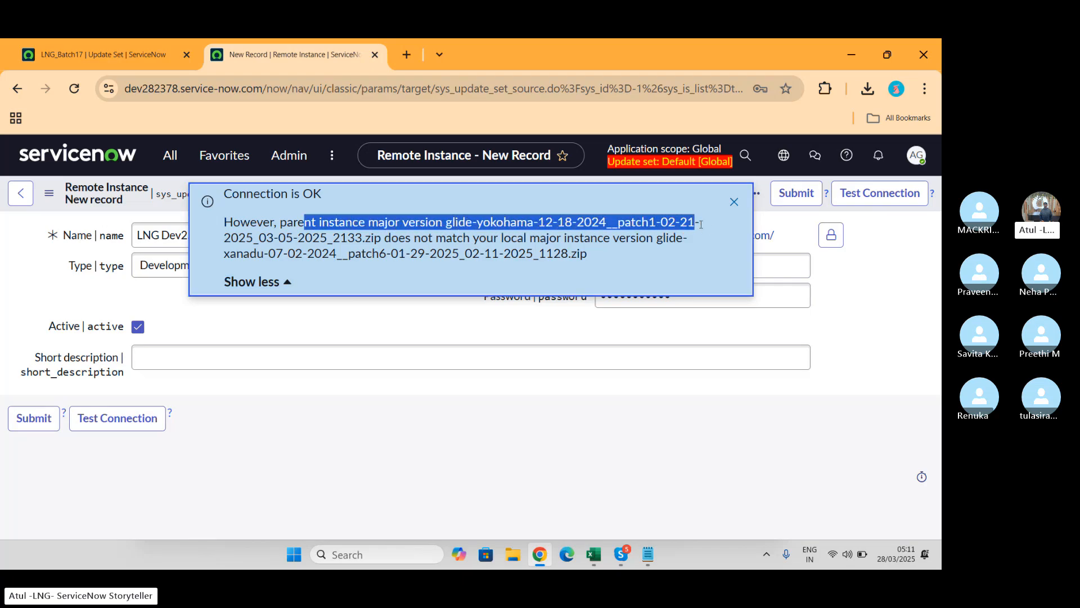
pyautogui.click(734, 201)
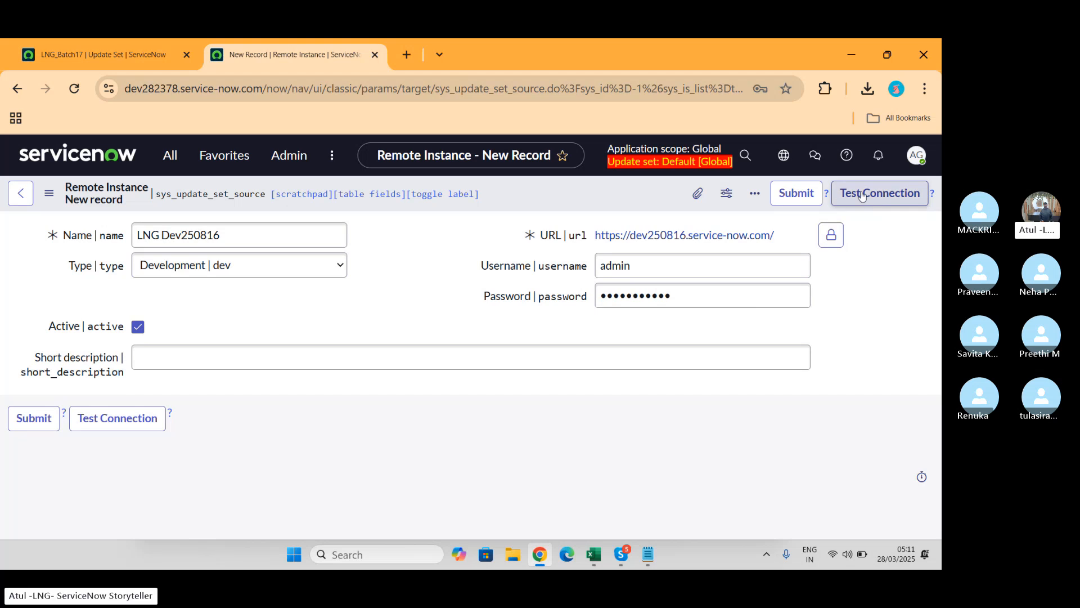
pyautogui.click(879, 192)
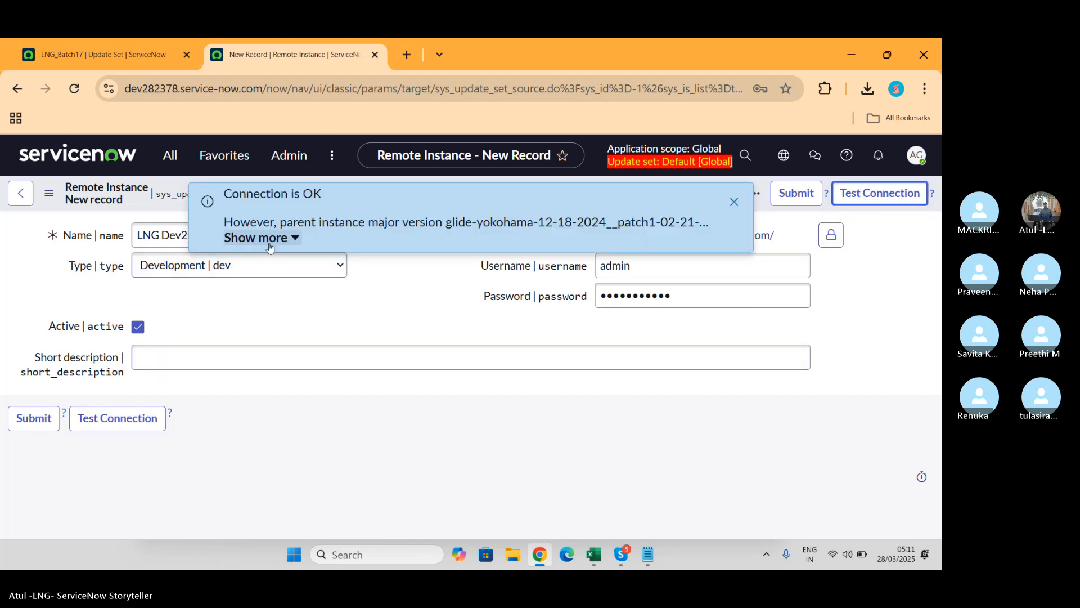
pyautogui.click(247, 238)
pyautogui.moveTo(224, 254); pyautogui.dragTo(592, 269)
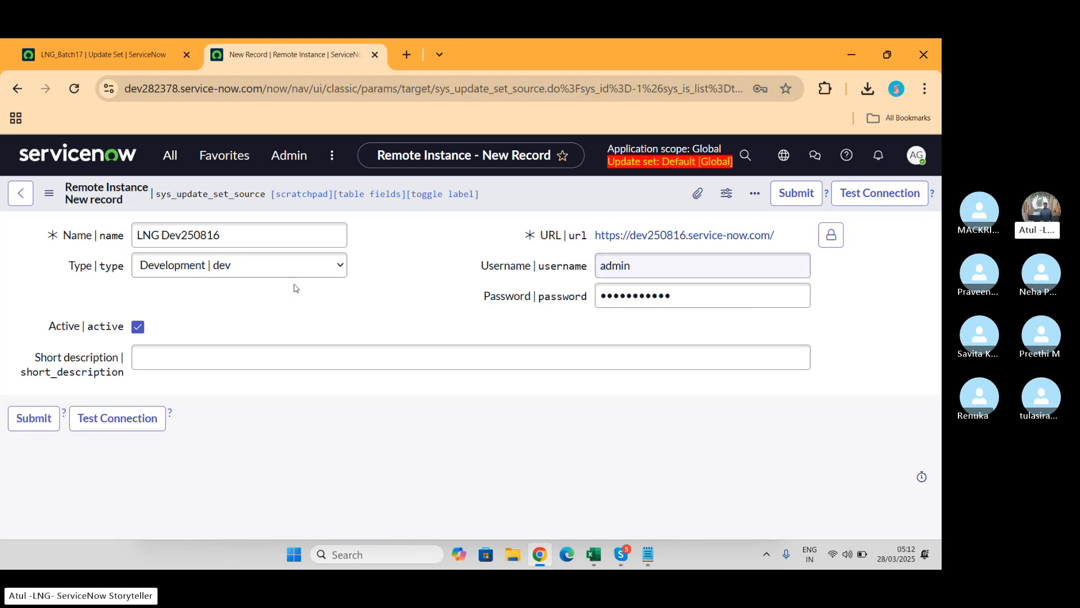
# Step: Submit the LNG Dev250816 remote instance and open its saved record from the list
pyautogui.click(797, 196)
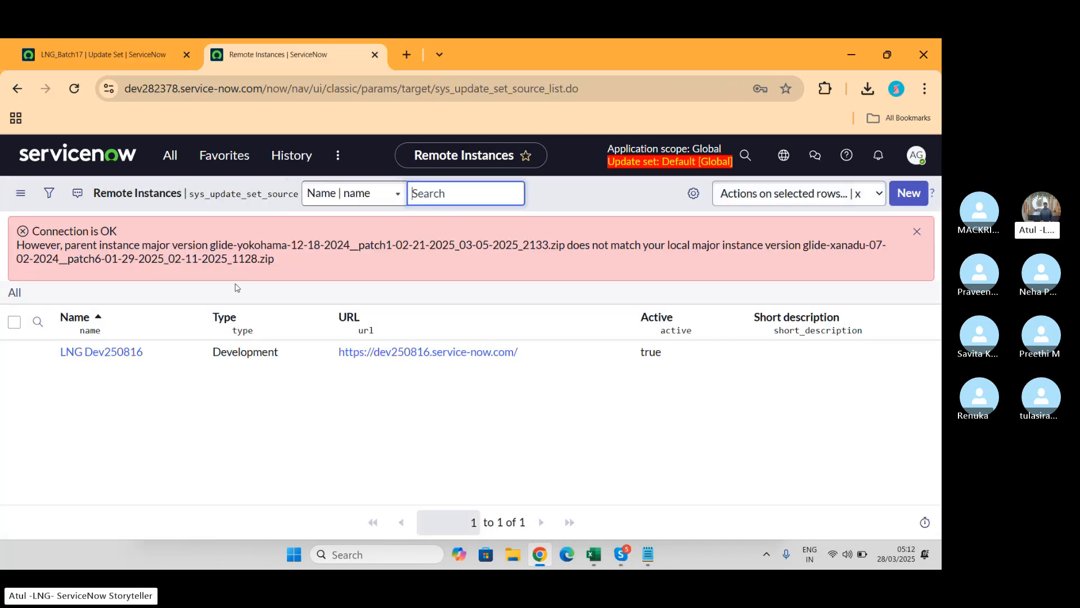
pyautogui.click(102, 357)
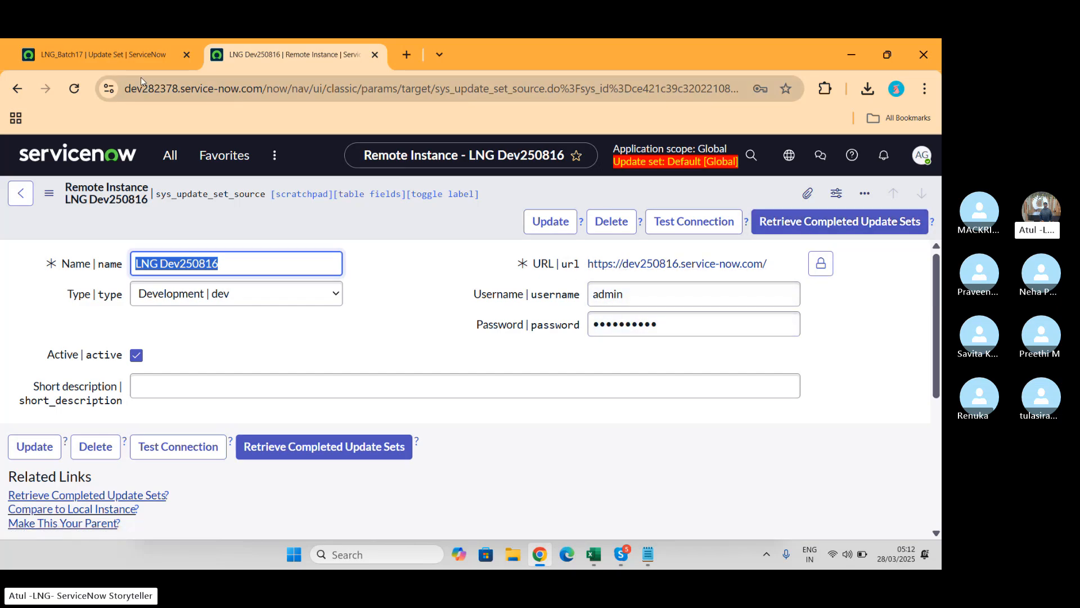
pyautogui.click(129, 59)
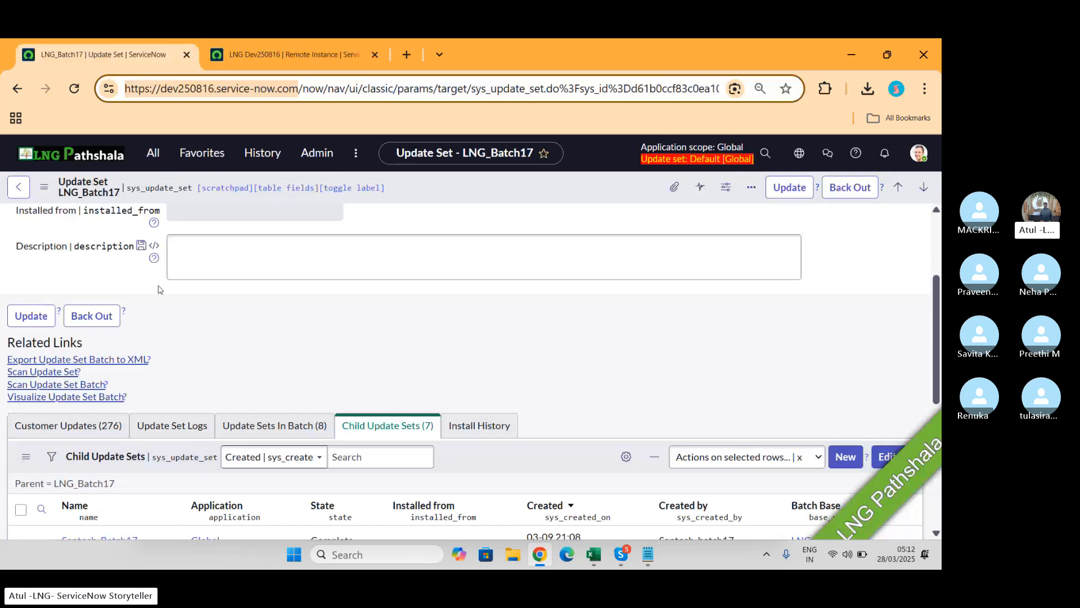
pyautogui.scroll(2, 165, 342)
pyautogui.scroll(1, 164, 342)
pyautogui.click(153, 153)
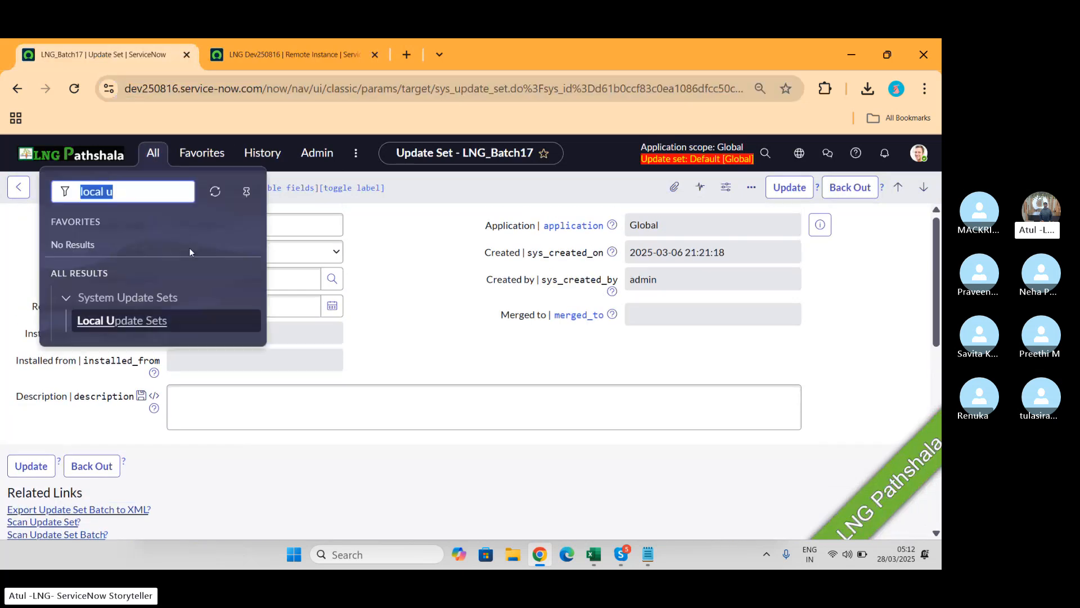
pyautogui.click(132, 323)
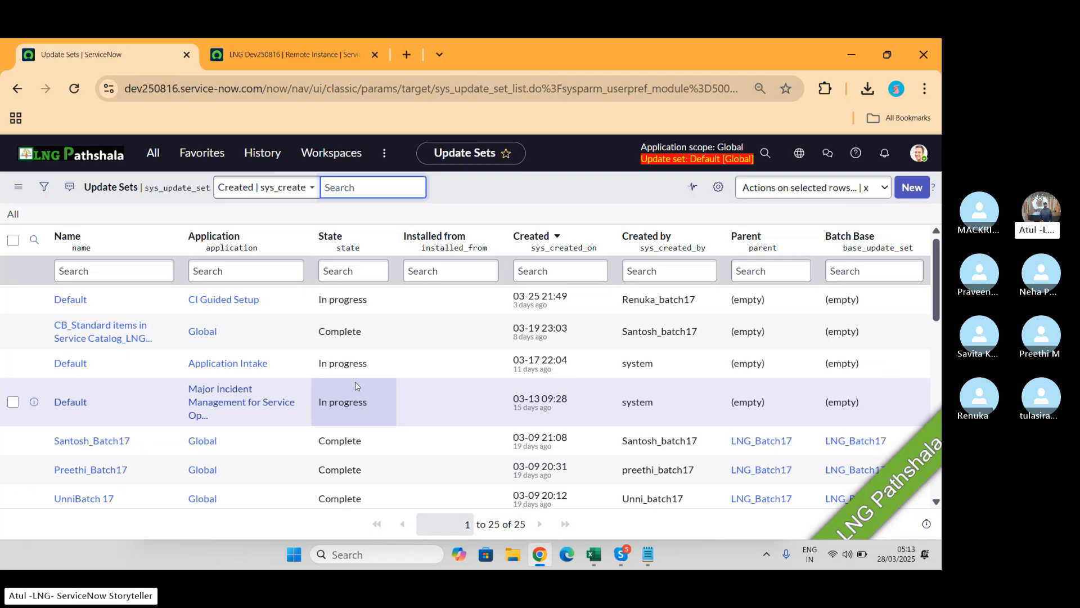
pyautogui.scroll(-6, 356, 381)
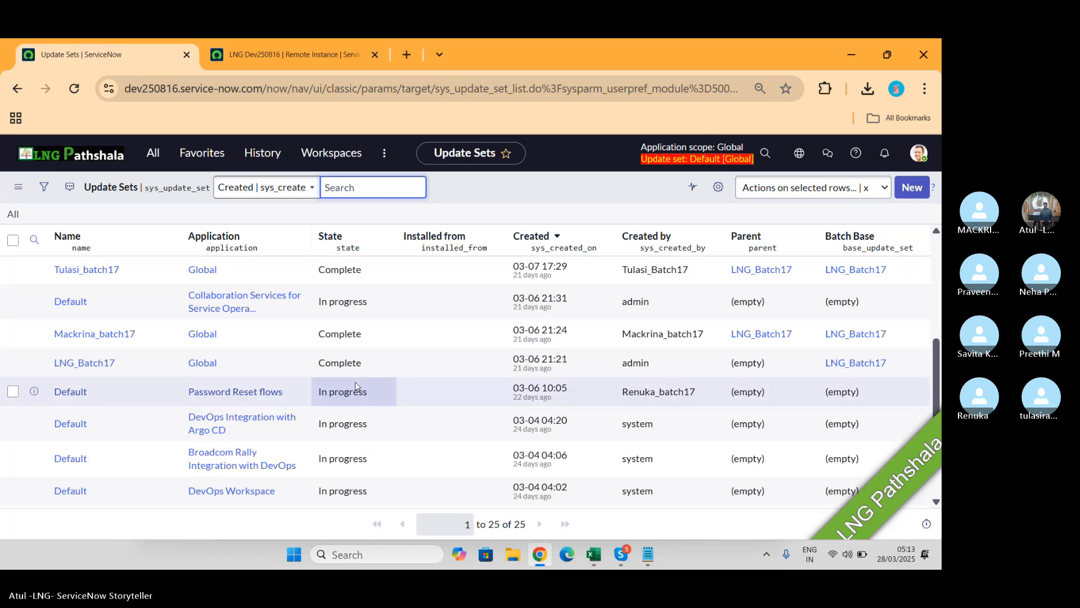
pyautogui.scroll(-3, 356, 381)
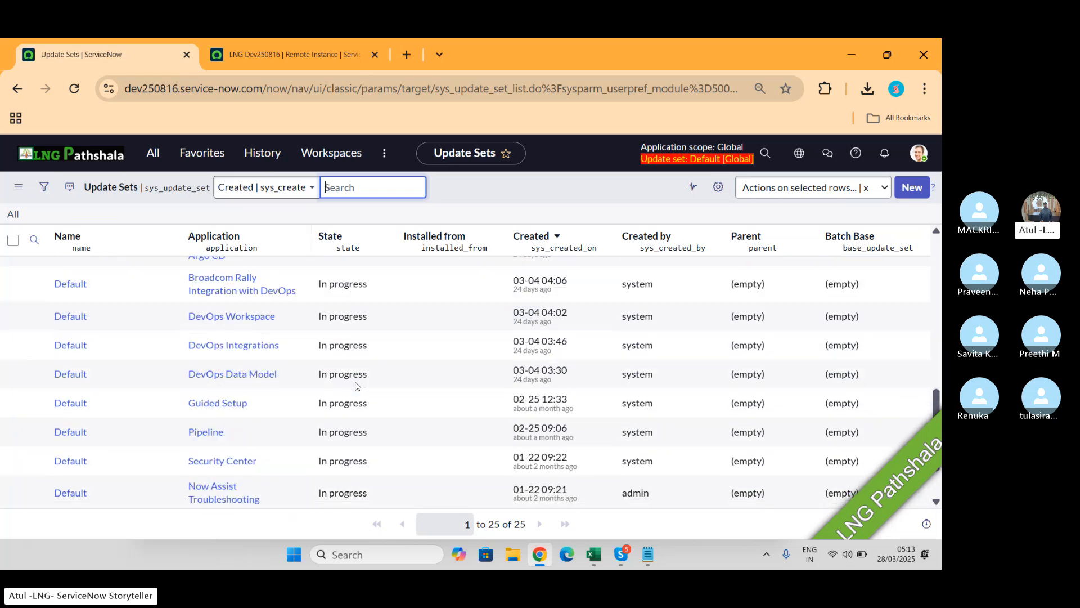
pyautogui.scroll(-2, 355, 386)
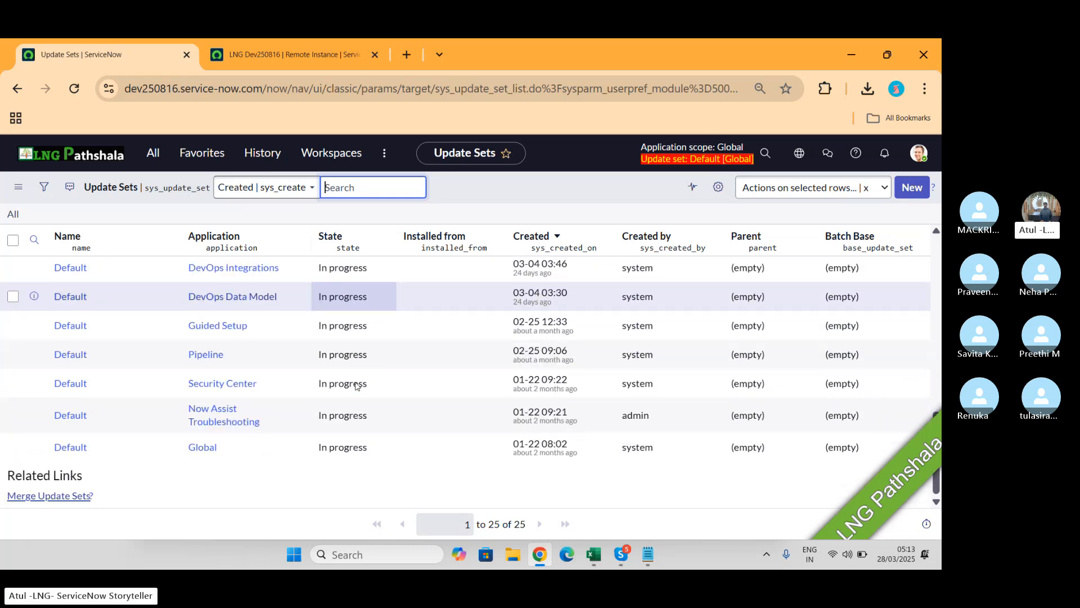
# Step: Retrieve completed update sets from LNG Dev250816 and review the preview details, including LNG_Batch17
pyautogui.click(283, 58)
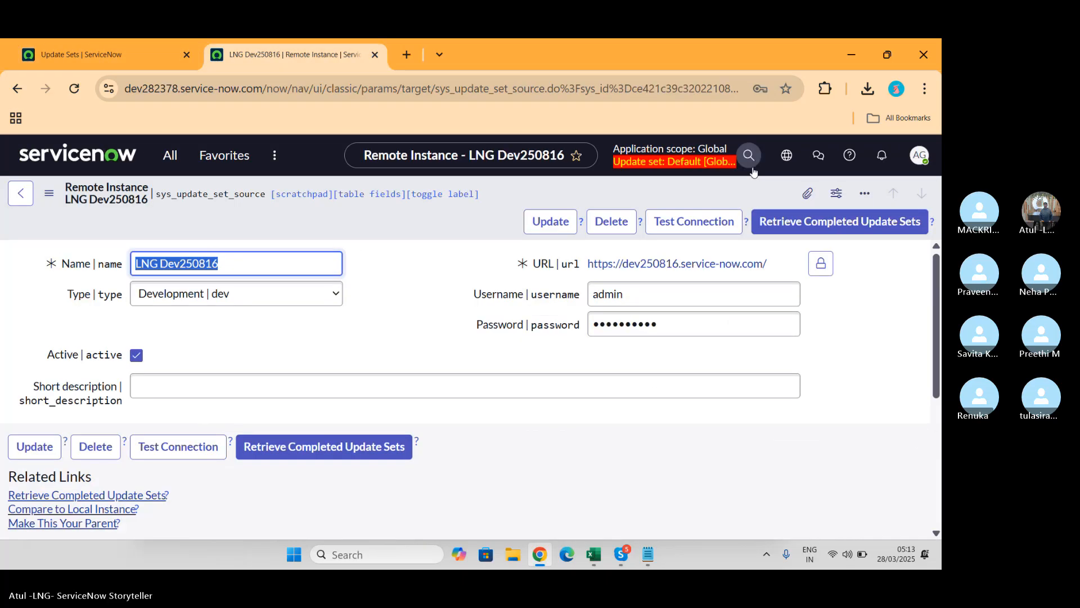
pyautogui.click(793, 225)
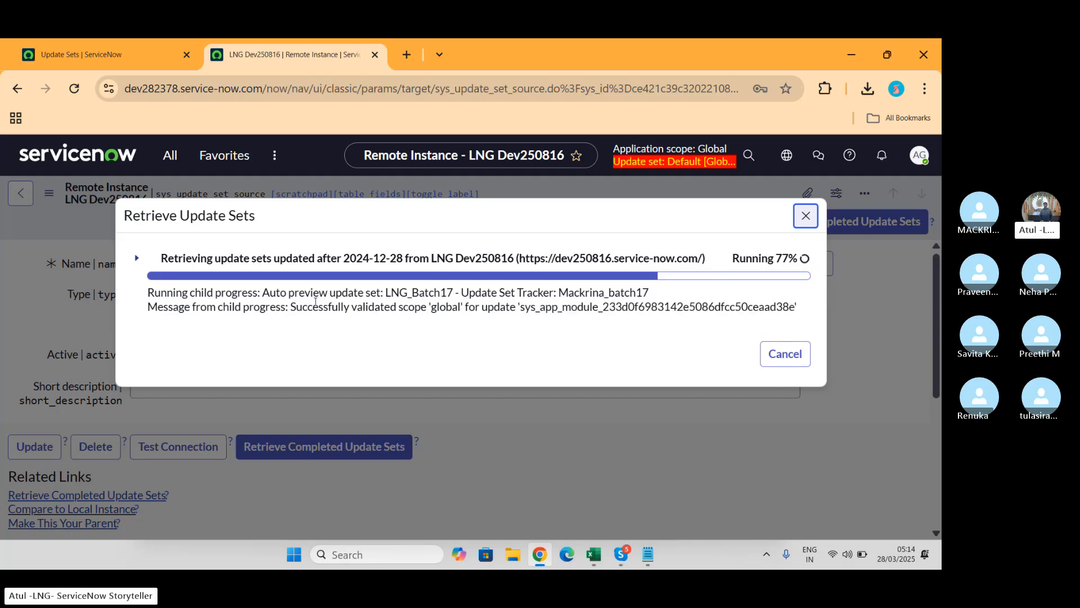
pyautogui.click(133, 262)
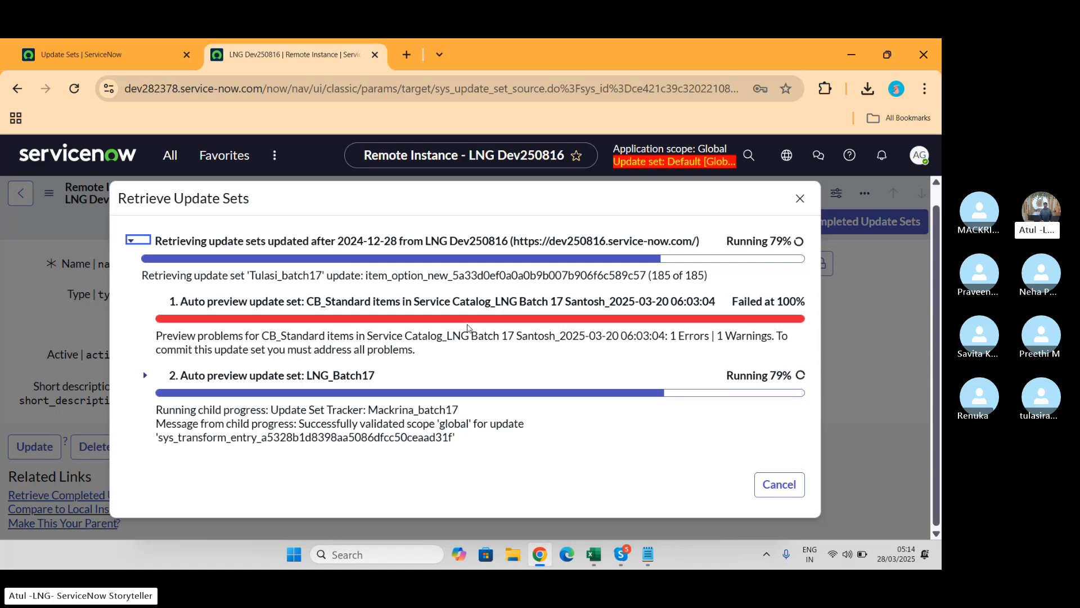
pyautogui.click(145, 376)
pyautogui.scroll(-4, 462, 382)
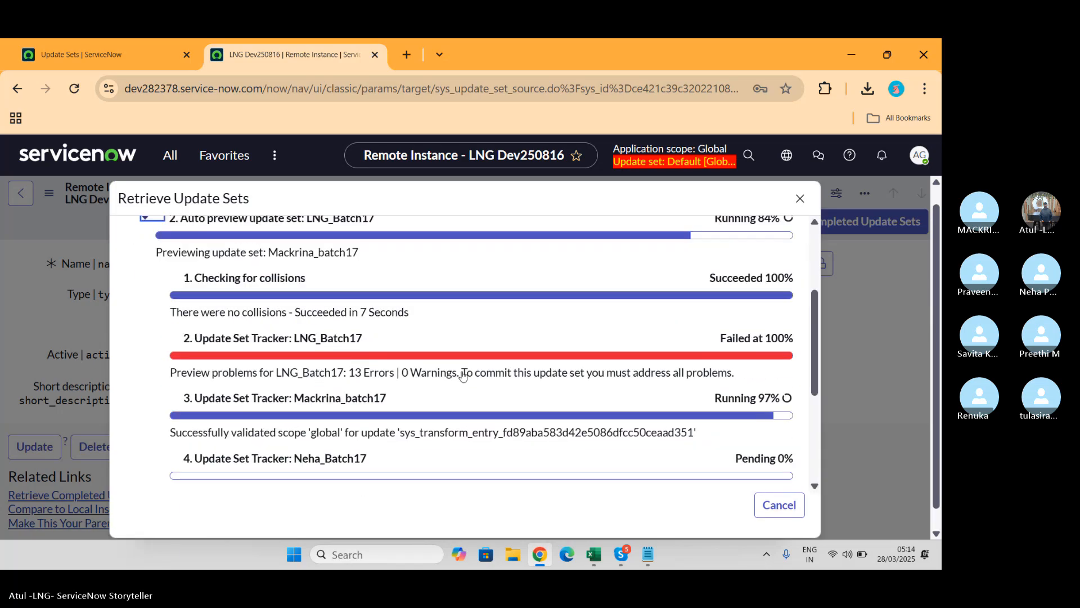
pyautogui.scroll(-4, 462, 371)
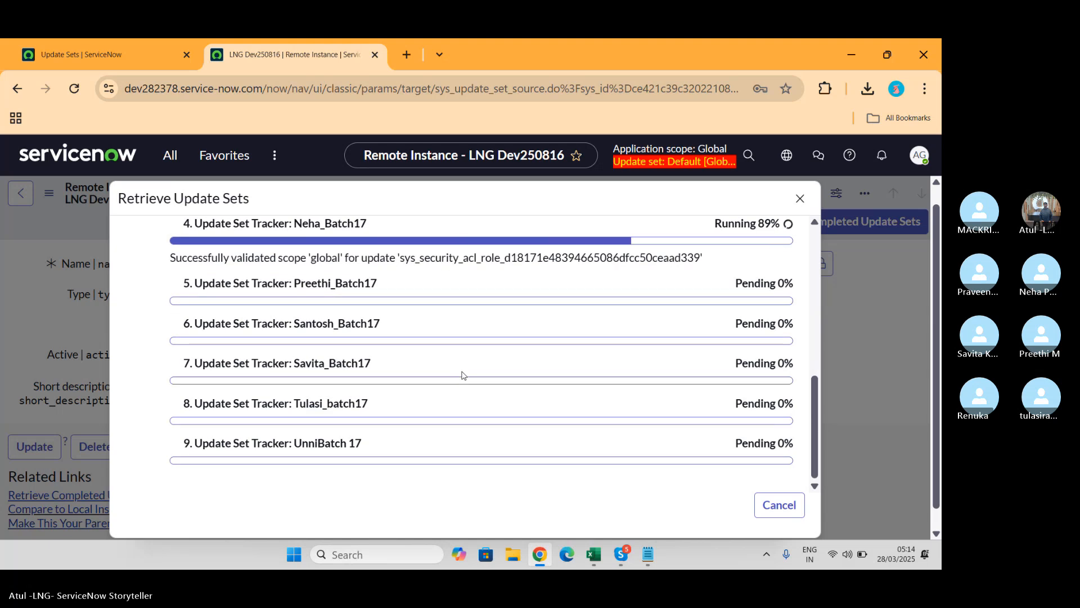
pyautogui.scroll(10, 462, 375)
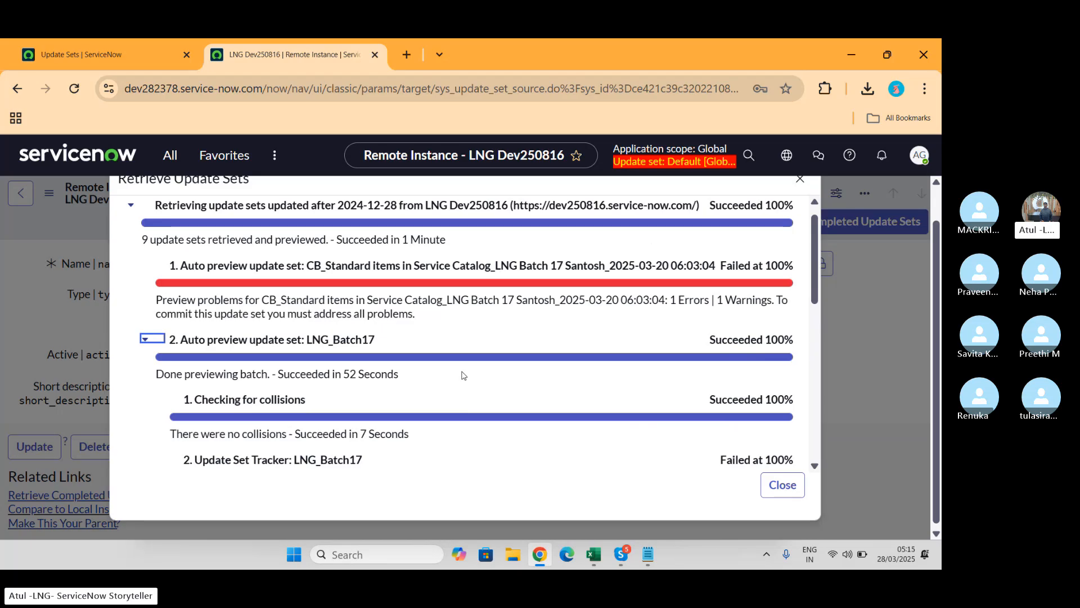
pyautogui.scroll(3, 561, 296)
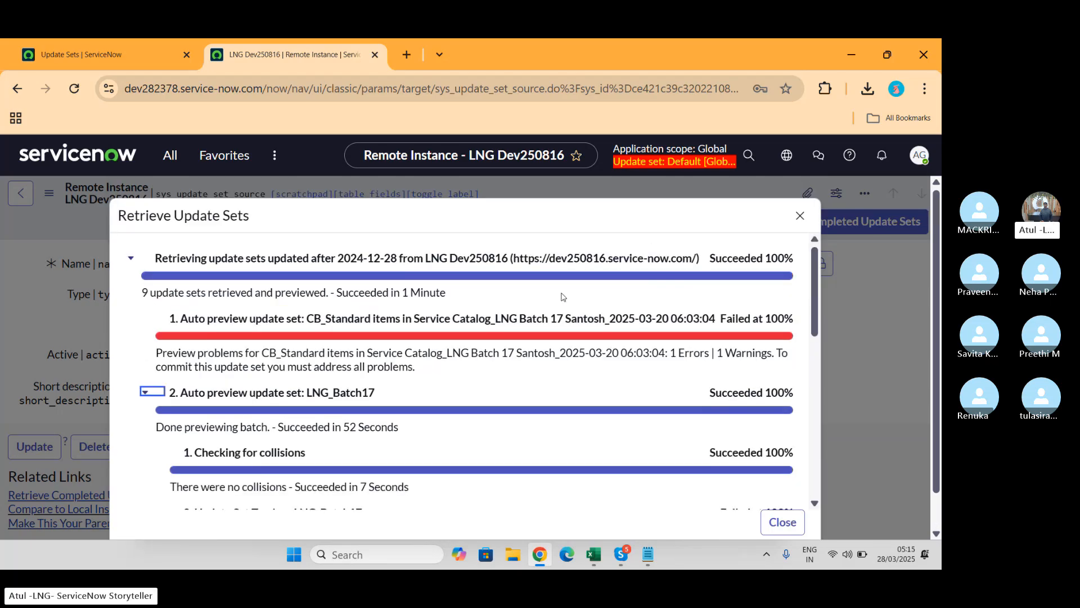
pyautogui.click(132, 258)
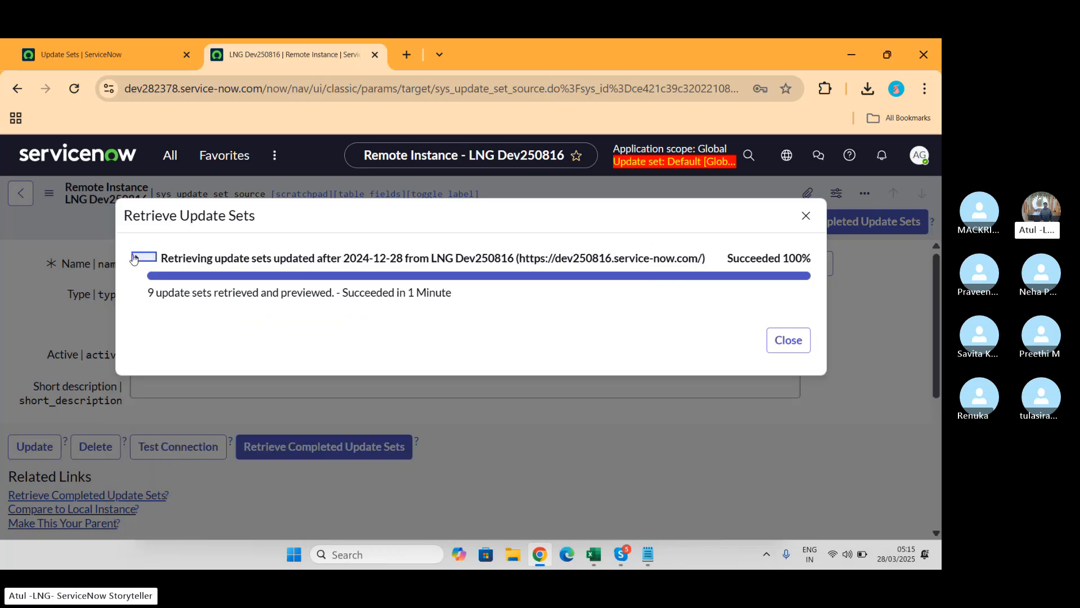
pyautogui.click(784, 347)
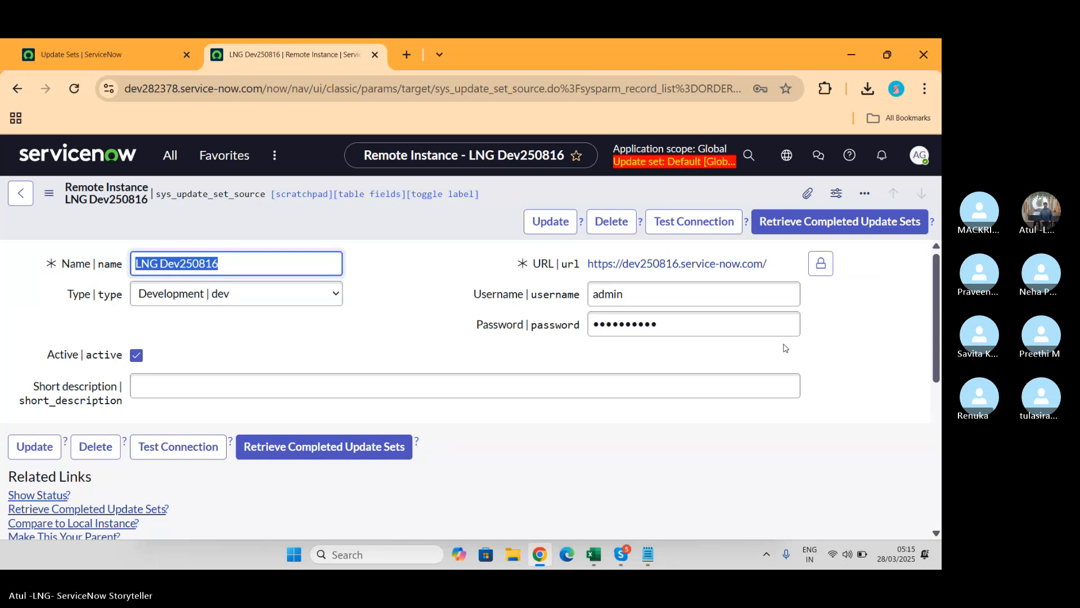
pyautogui.scroll(-6, 784, 346)
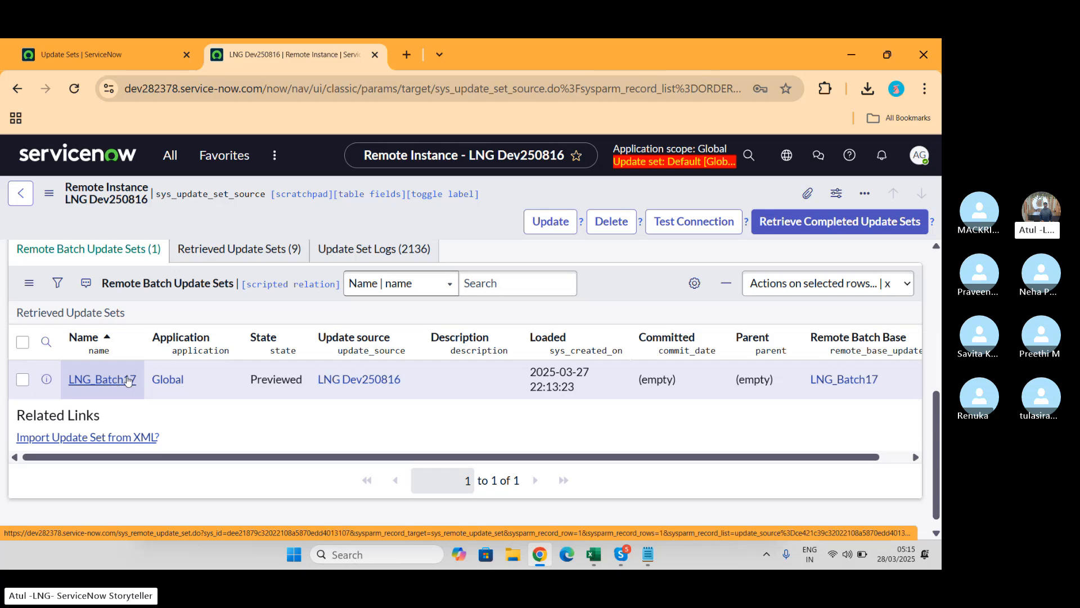
pyautogui.scroll(1, 128, 380)
pyautogui.click(264, 329)
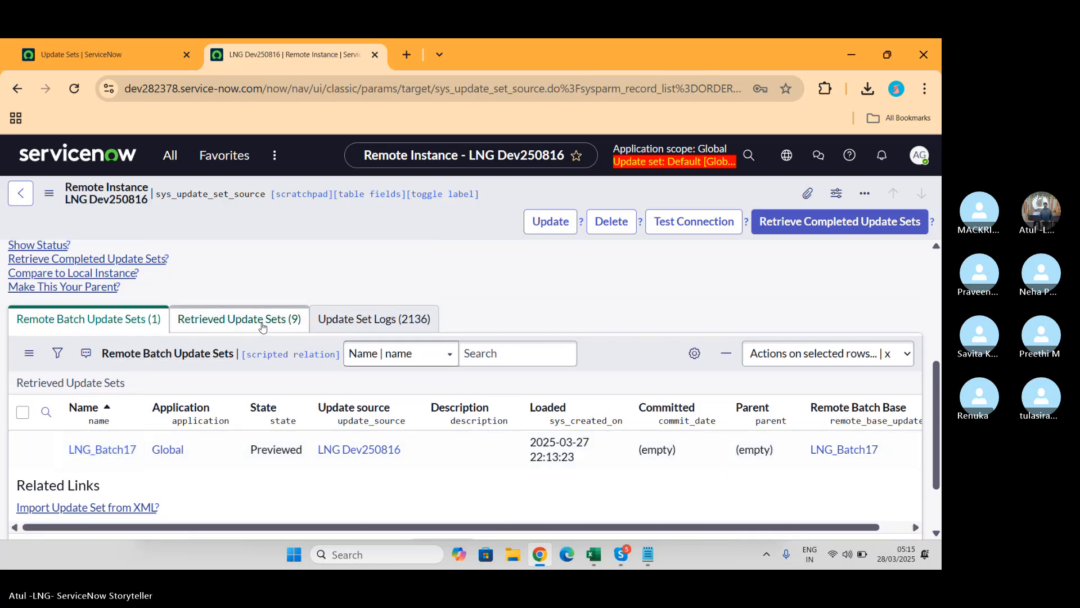
pyautogui.scroll(-1, 396, 391)
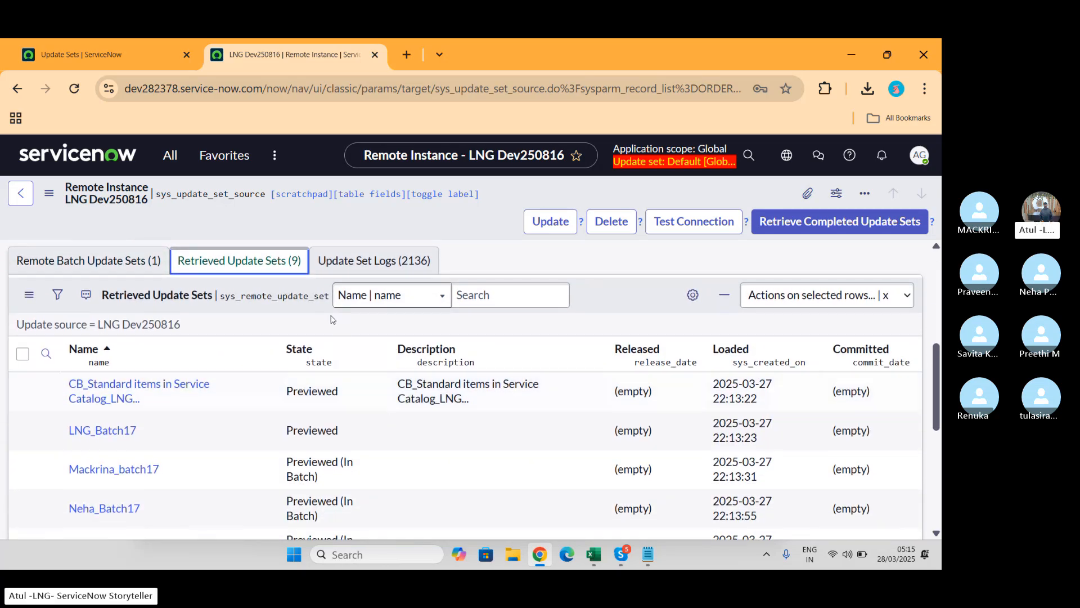
pyautogui.click(113, 60)
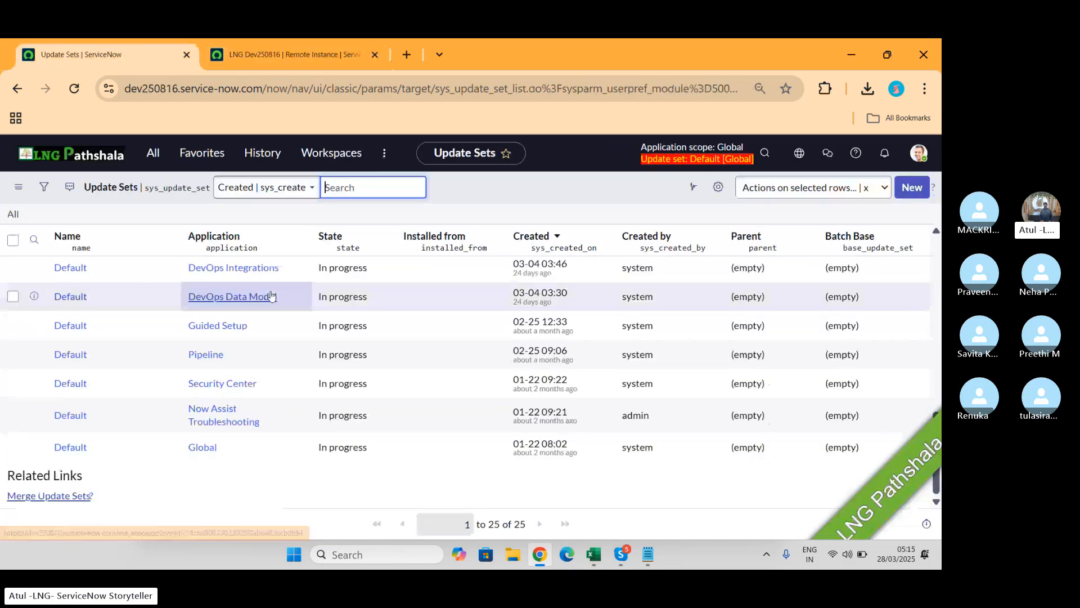
pyautogui.scroll(3, 235, 378)
pyautogui.scroll(5, 235, 378)
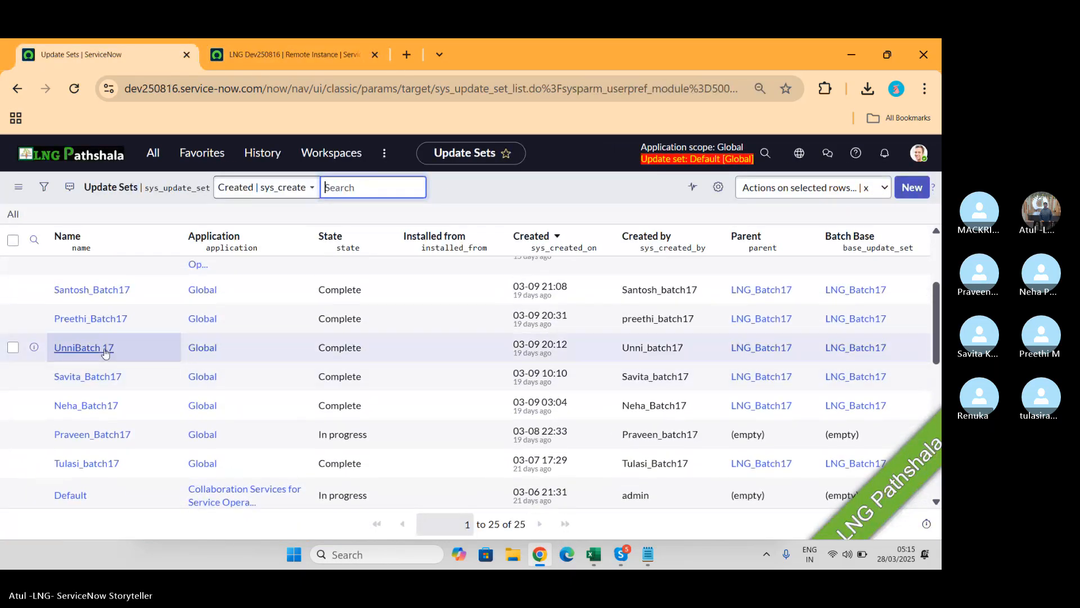
pyautogui.scroll(2, 160, 373)
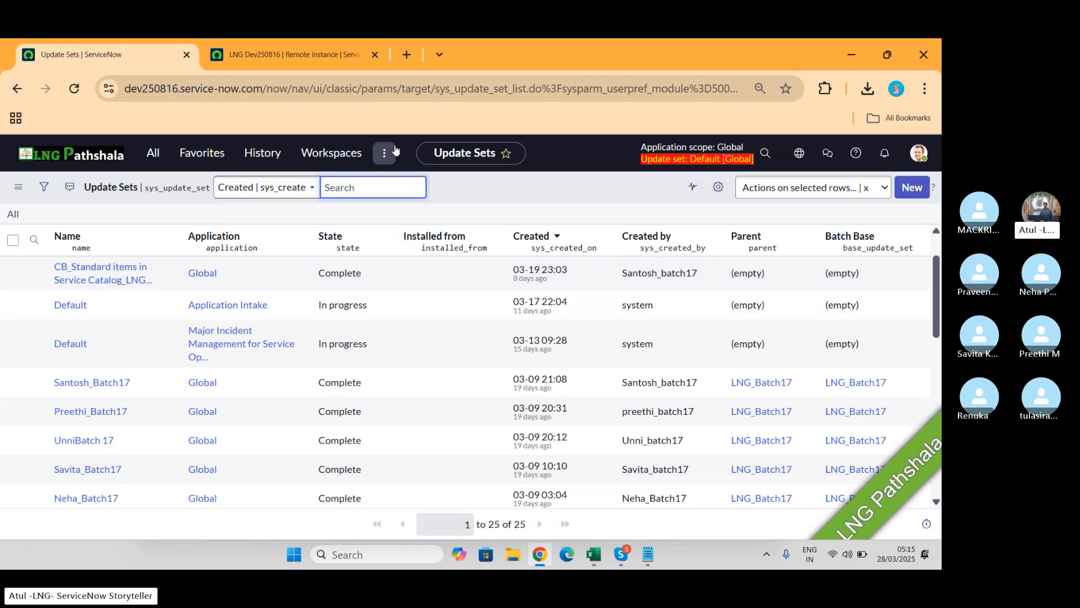
pyautogui.click(306, 54)
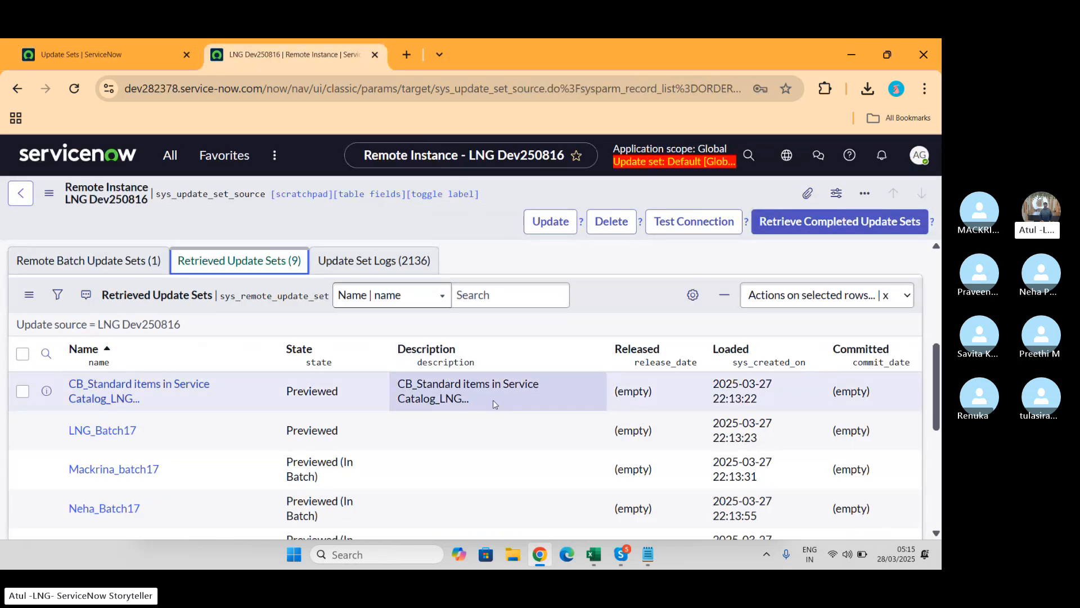
pyautogui.scroll(-2, 493, 403)
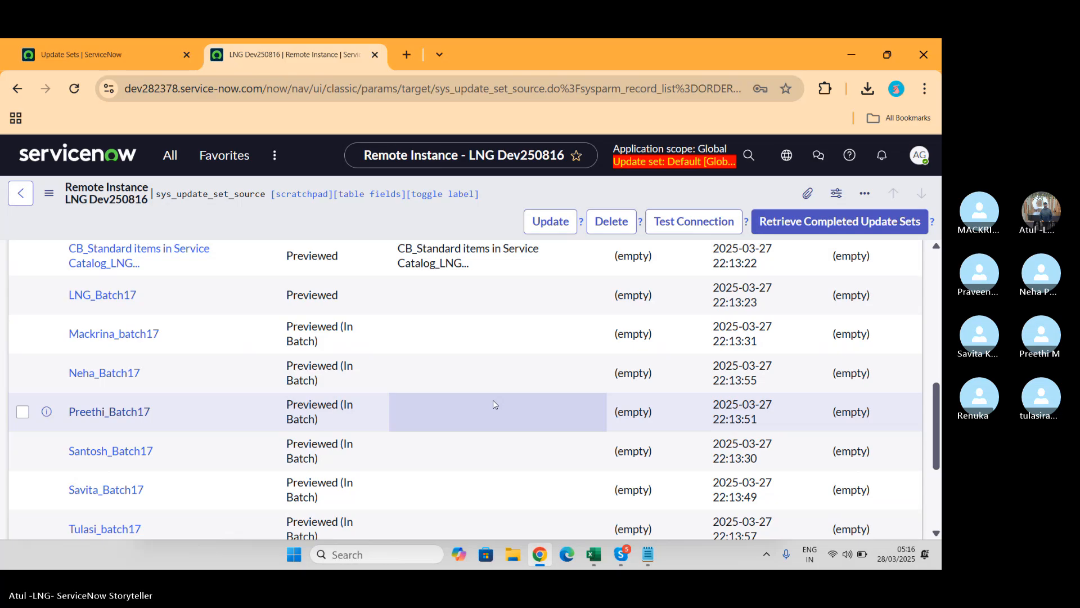
pyautogui.scroll(5, 493, 404)
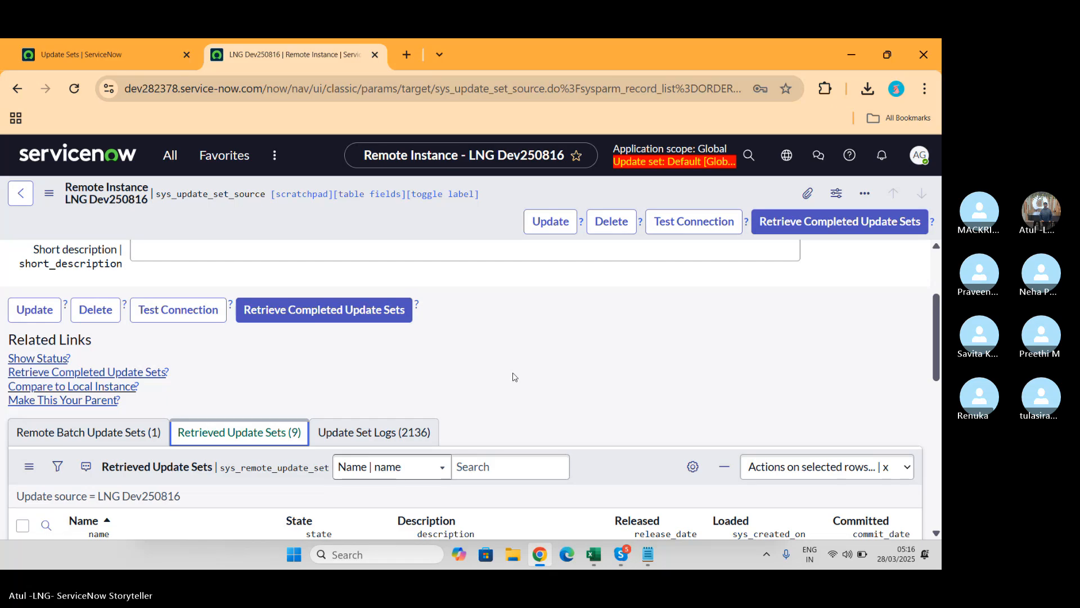
pyautogui.scroll(-3, 513, 377)
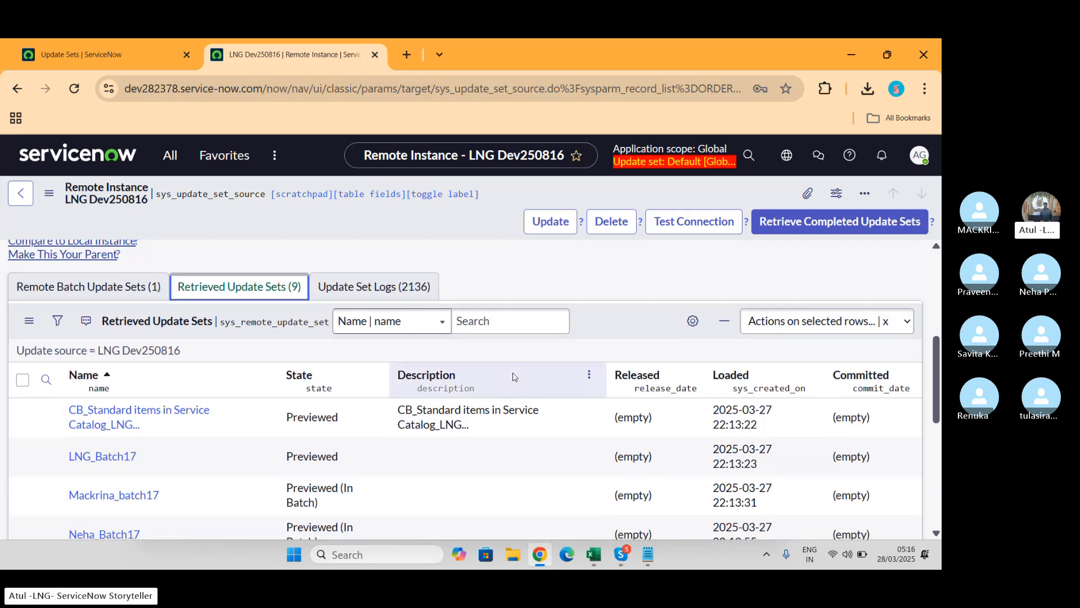
# Step: Open LNG_Batch17, check 232 inserted, 22 updated and 4 collisions, then scroll to preview problems
pyautogui.click(100, 415)
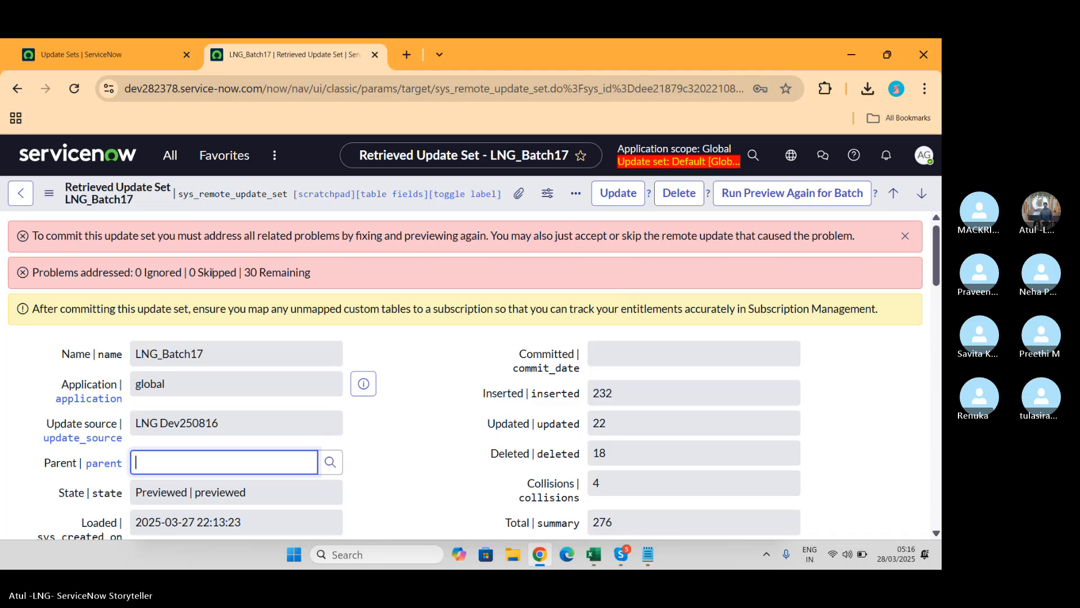
pyautogui.scroll(-2, 355, 380)
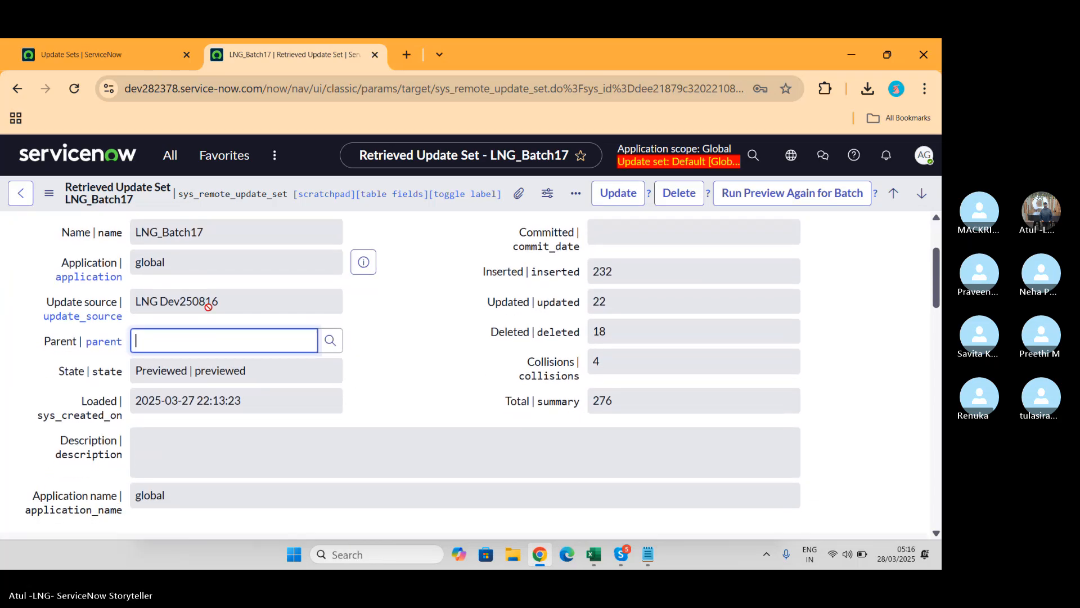
pyautogui.click(621, 269)
pyautogui.doubleClick(602, 271)
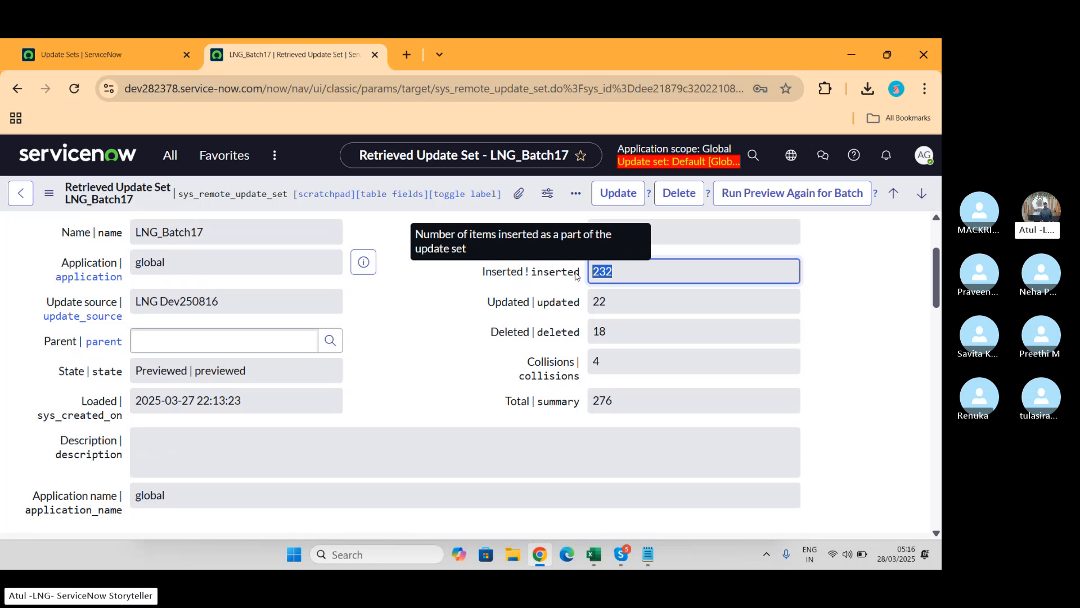
pyautogui.click(603, 303)
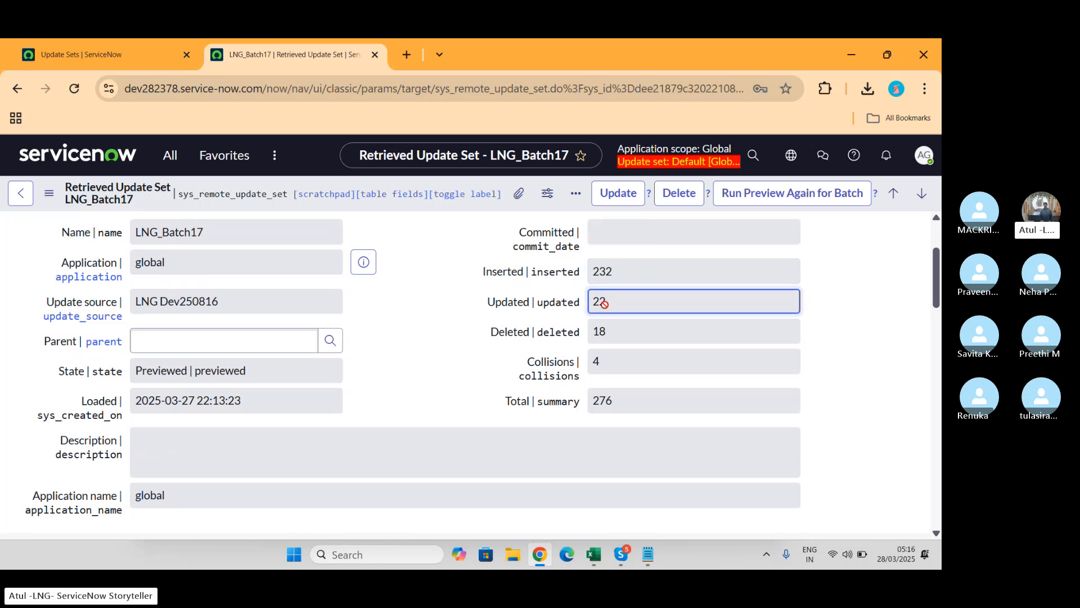
pyautogui.moveTo(603, 303); pyautogui.dragTo(580, 310)
pyautogui.click(607, 358)
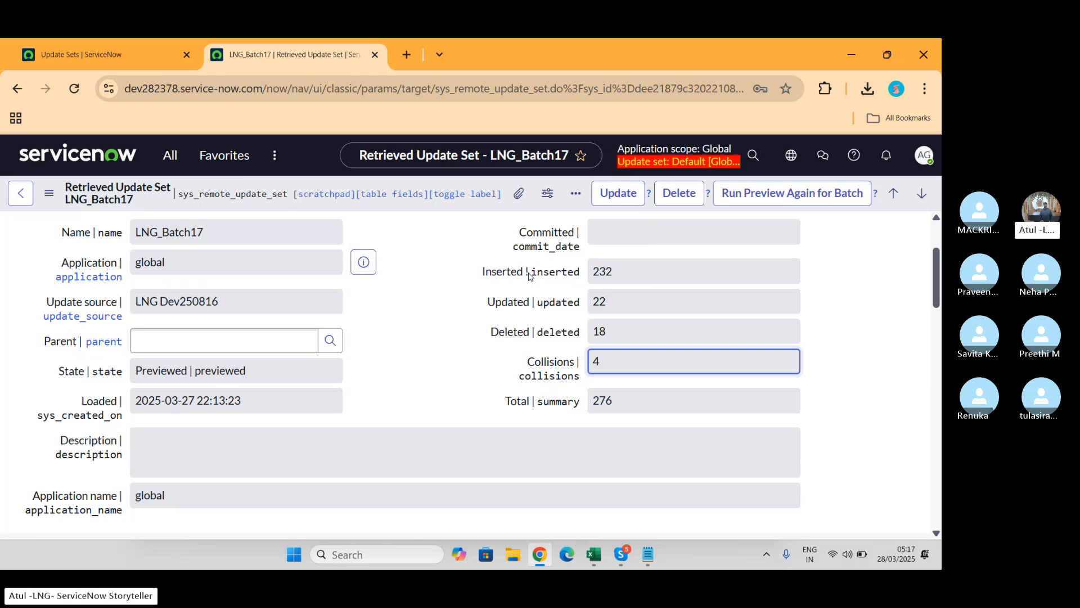
pyautogui.scroll(-10, 557, 337)
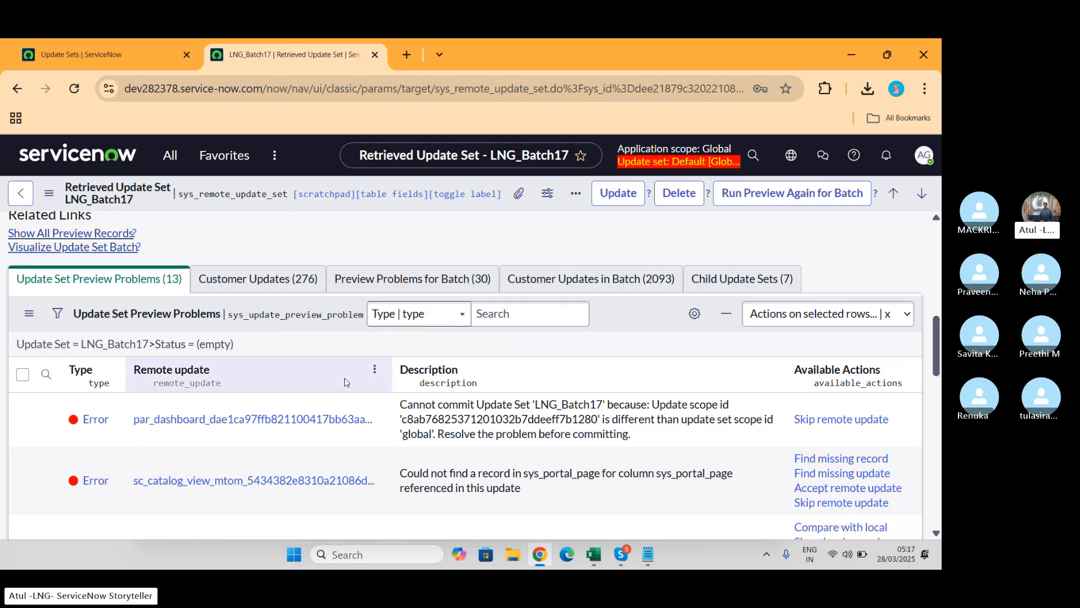
pyautogui.scroll(-1, 419, 410)
pyautogui.scroll(1, 419, 410)
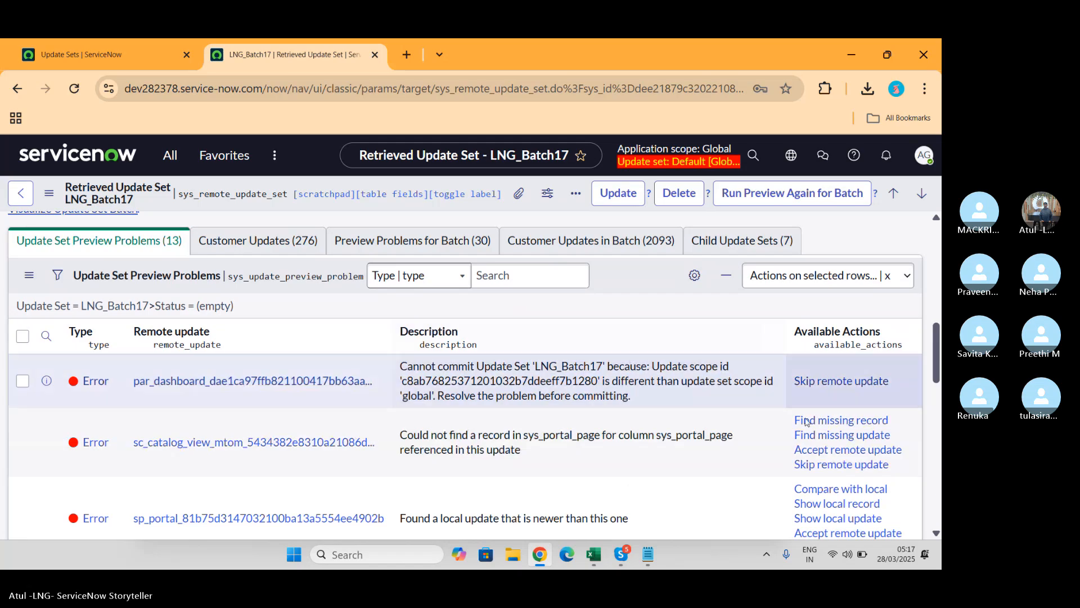
pyautogui.scroll(-4, 699, 394)
pyautogui.scroll(-6, 700, 398)
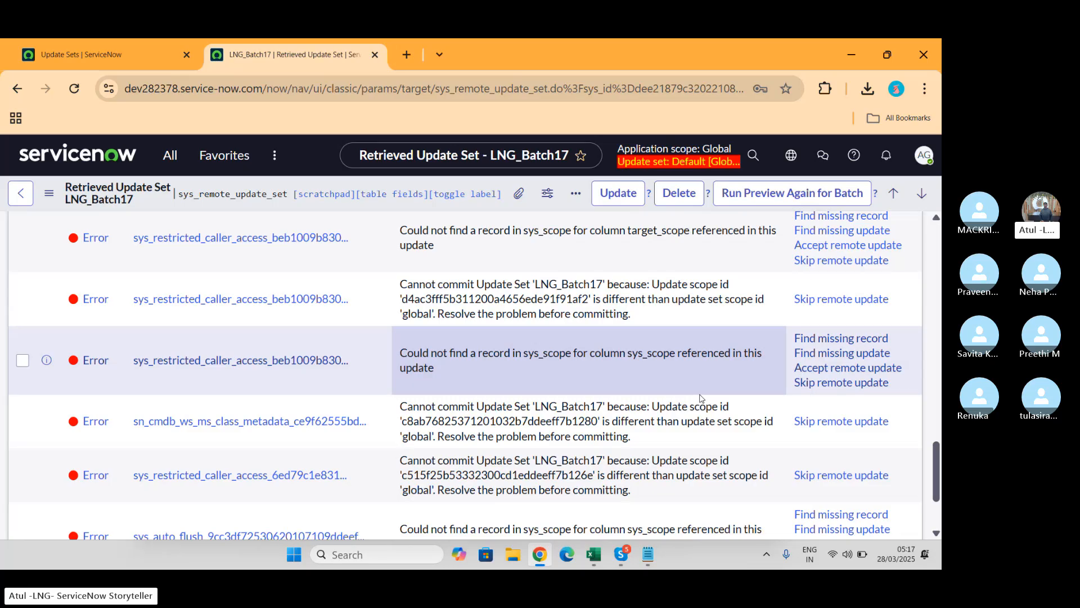
pyautogui.scroll(10, 700, 398)
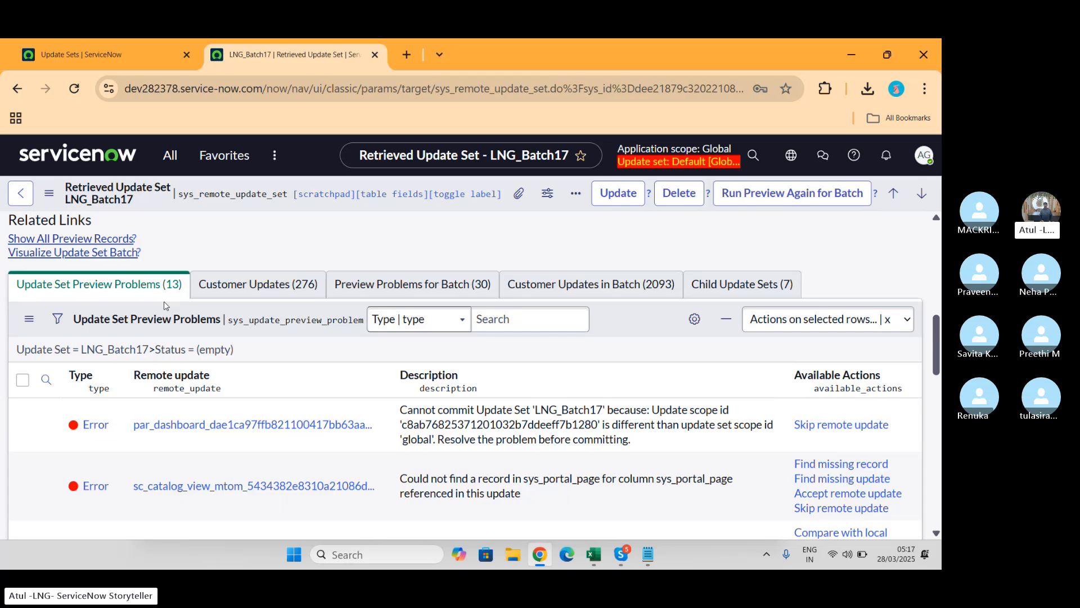
pyautogui.scroll(-3, 164, 304)
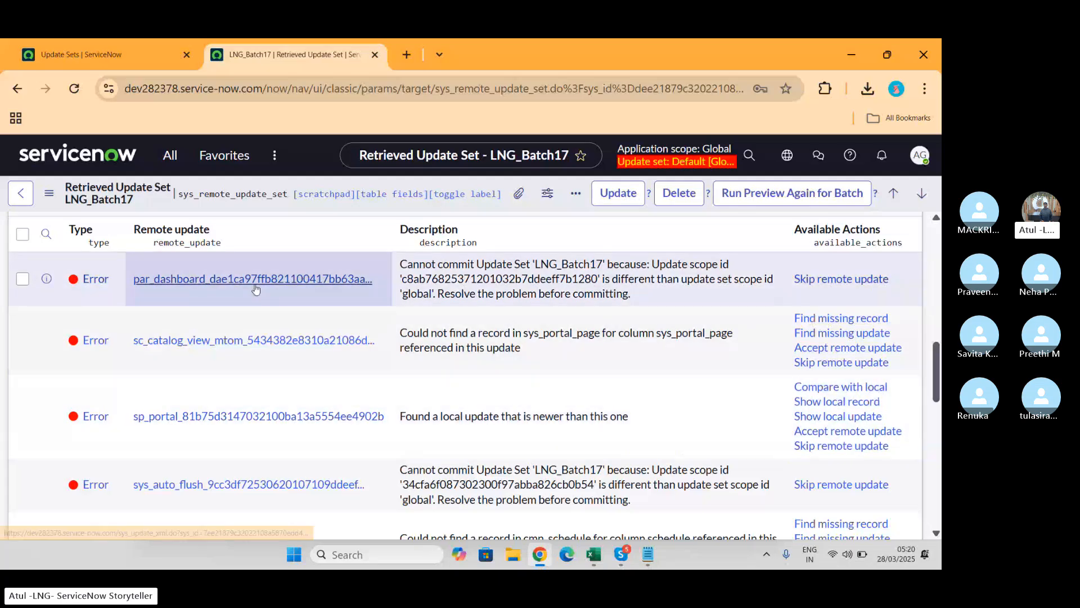
# Step: Skip the remote updates for all 13 of LNG_Batch17's own preview problems
pyautogui.click(25, 242)
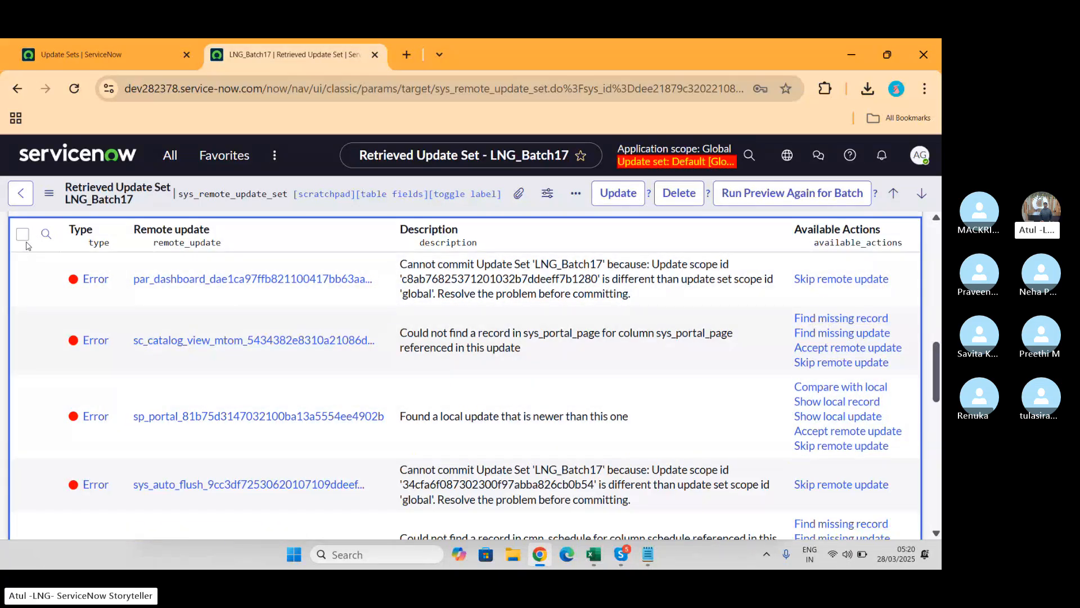
pyautogui.click(23, 234)
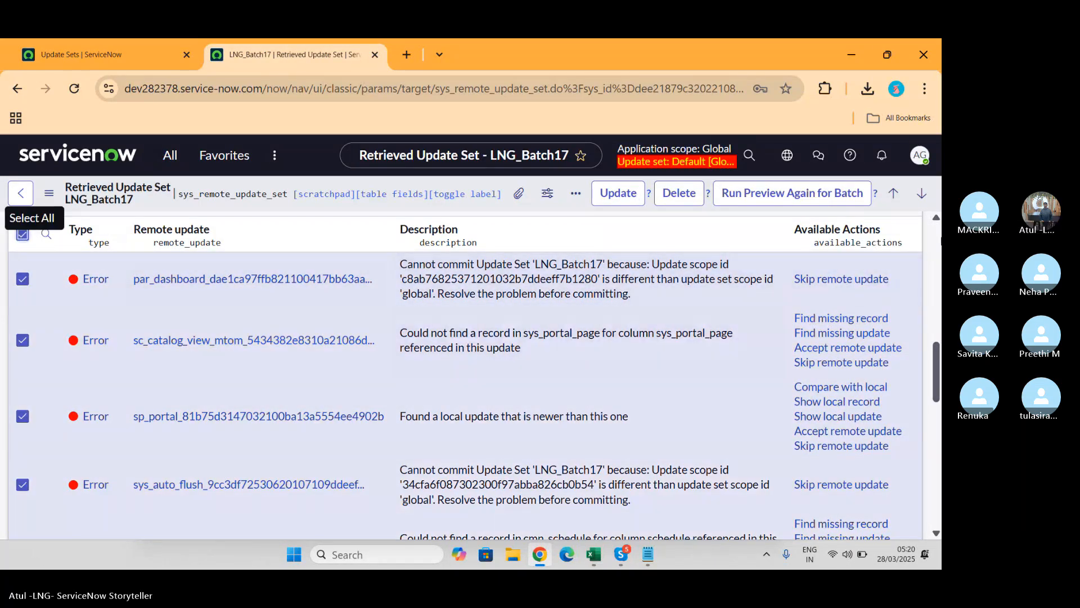
pyautogui.scroll(2, 810, 315)
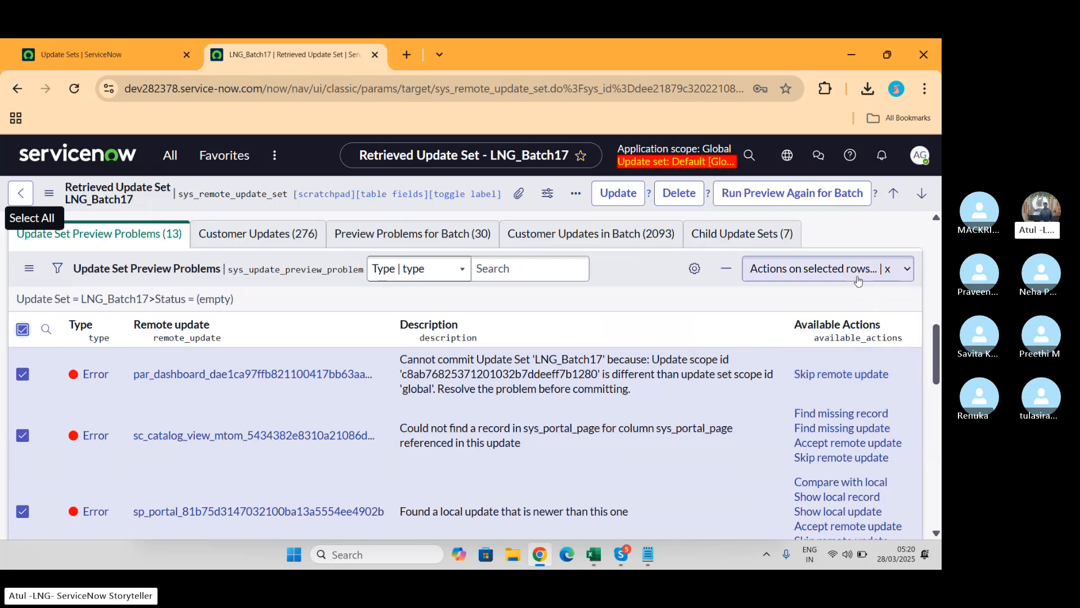
pyautogui.click(857, 270)
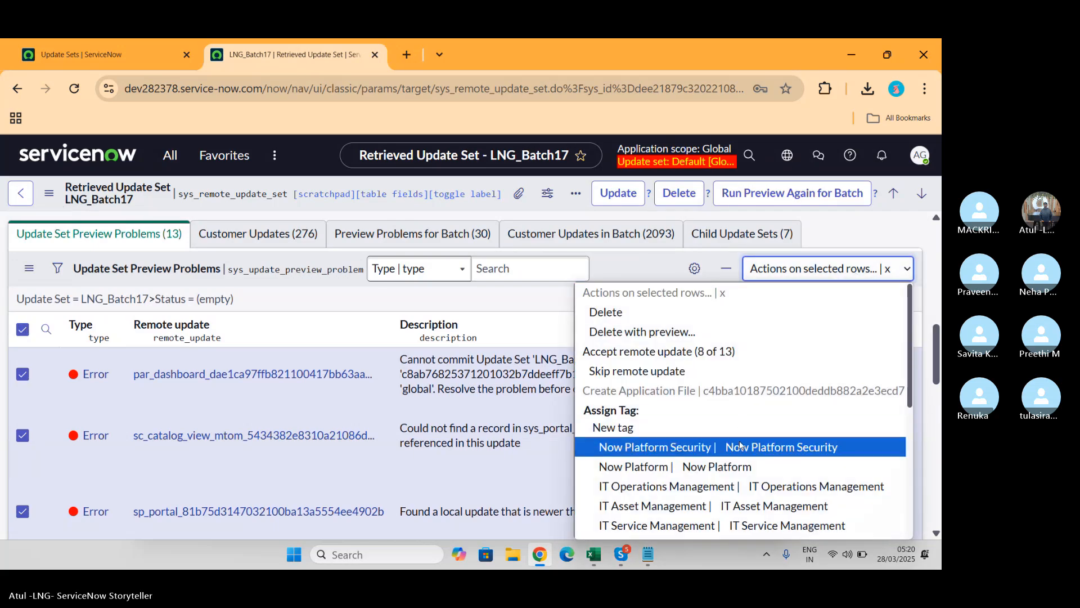
pyautogui.scroll(-1, 741, 446)
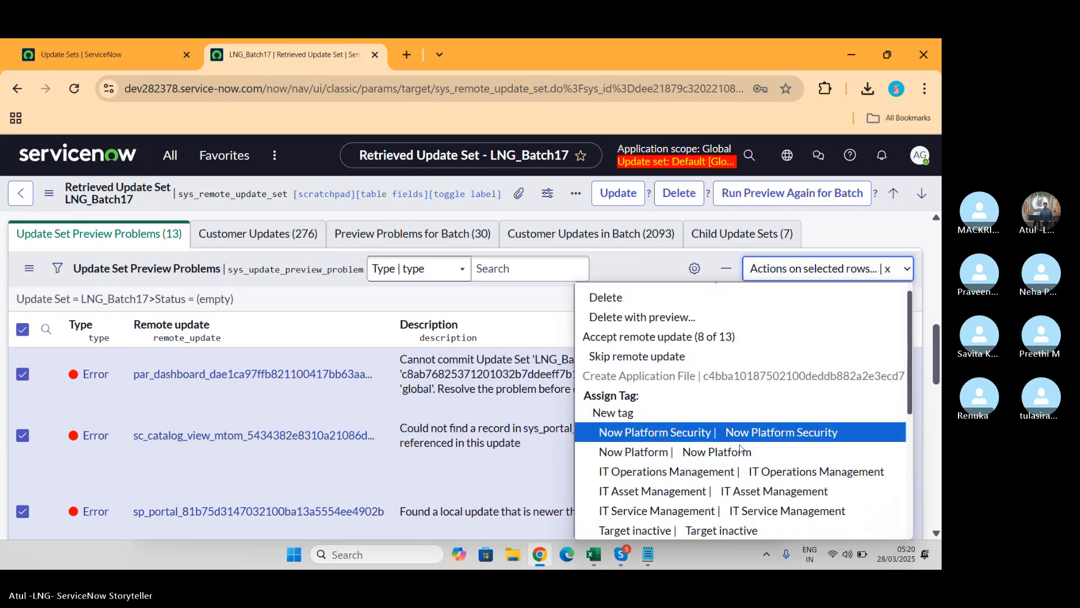
pyautogui.click(664, 357)
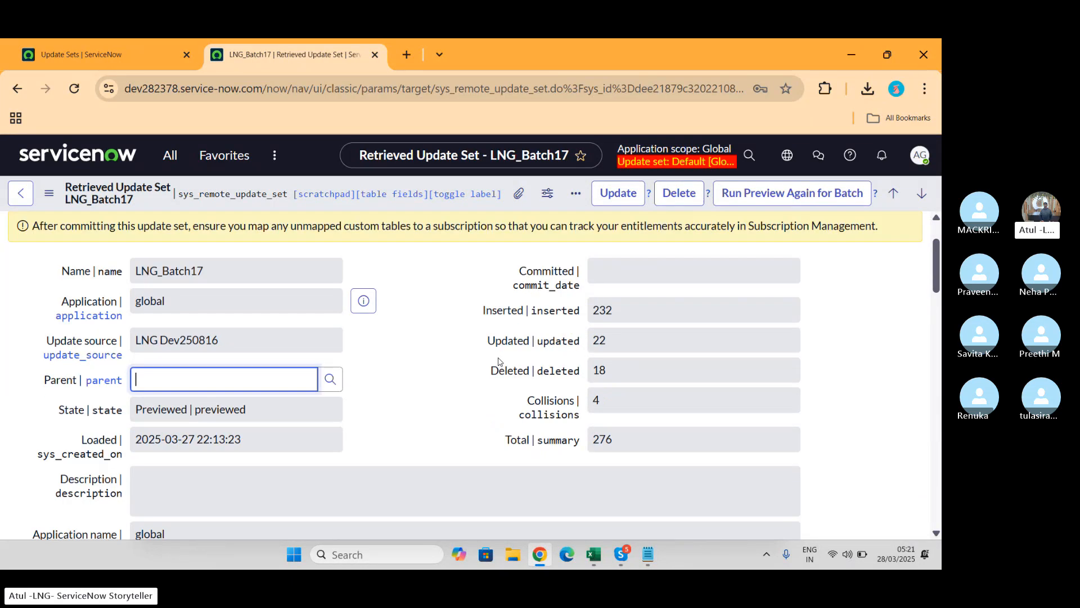
pyautogui.scroll(-5, 499, 362)
pyautogui.scroll(-3, 499, 361)
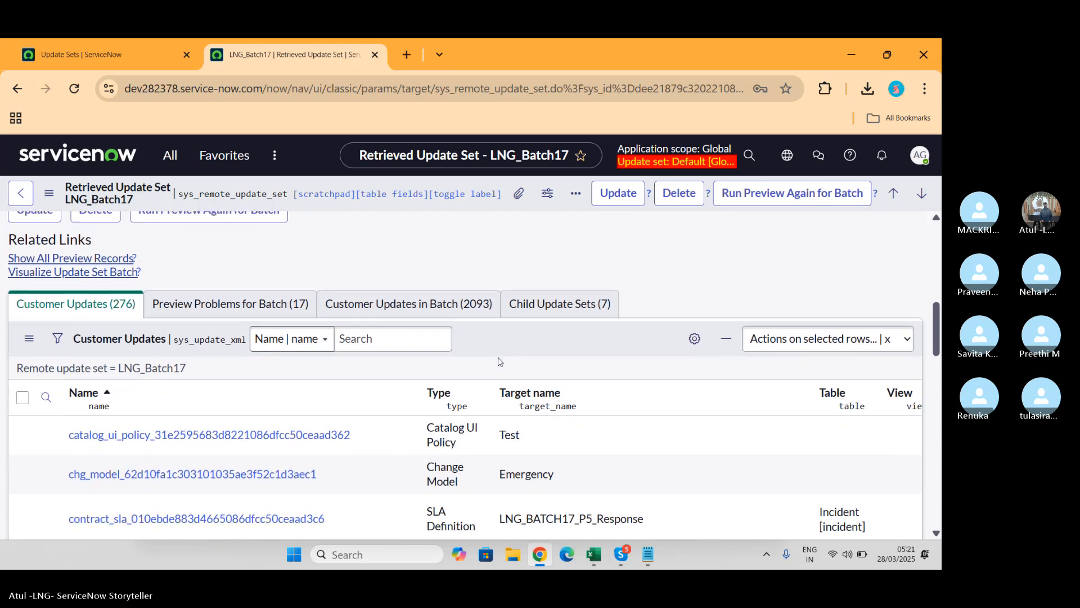
# Step: Skip the remote updates for all 17 preview problems for the batch
pyautogui.click(231, 300)
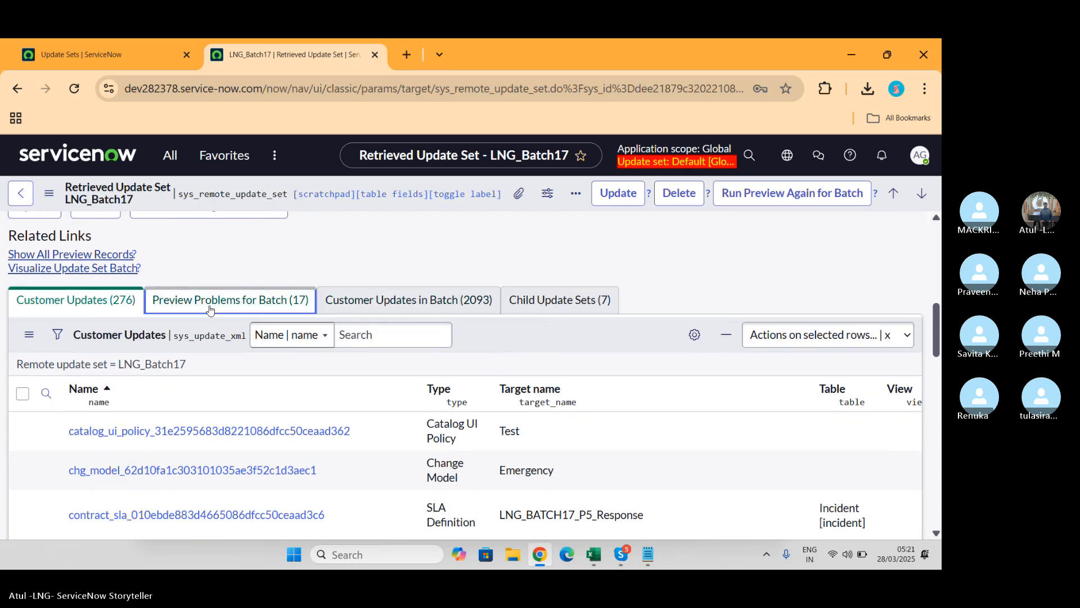
pyautogui.scroll(-1, 326, 382)
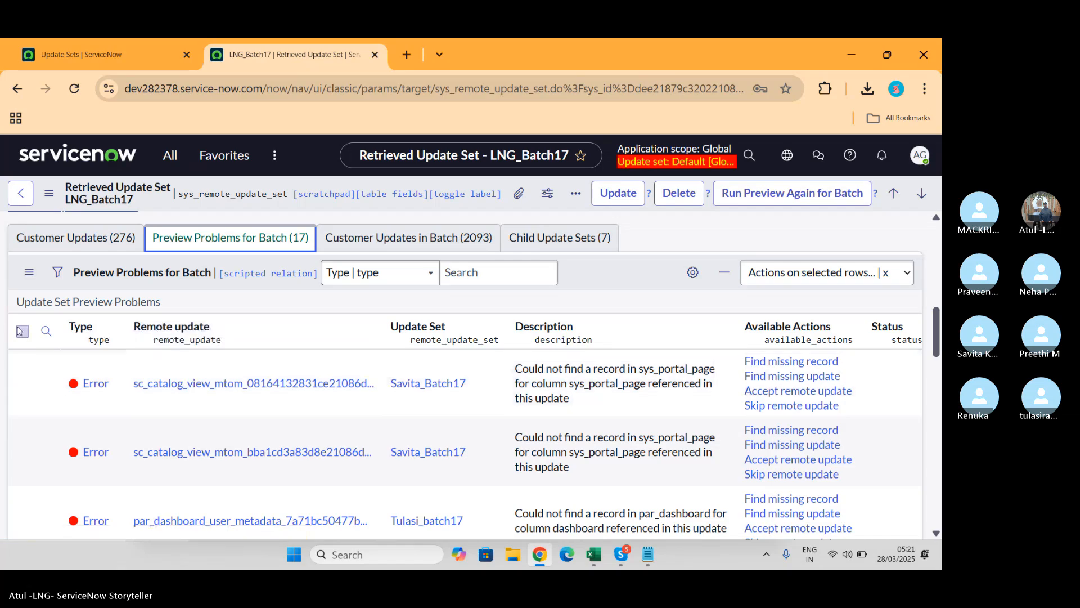
pyautogui.click(20, 331)
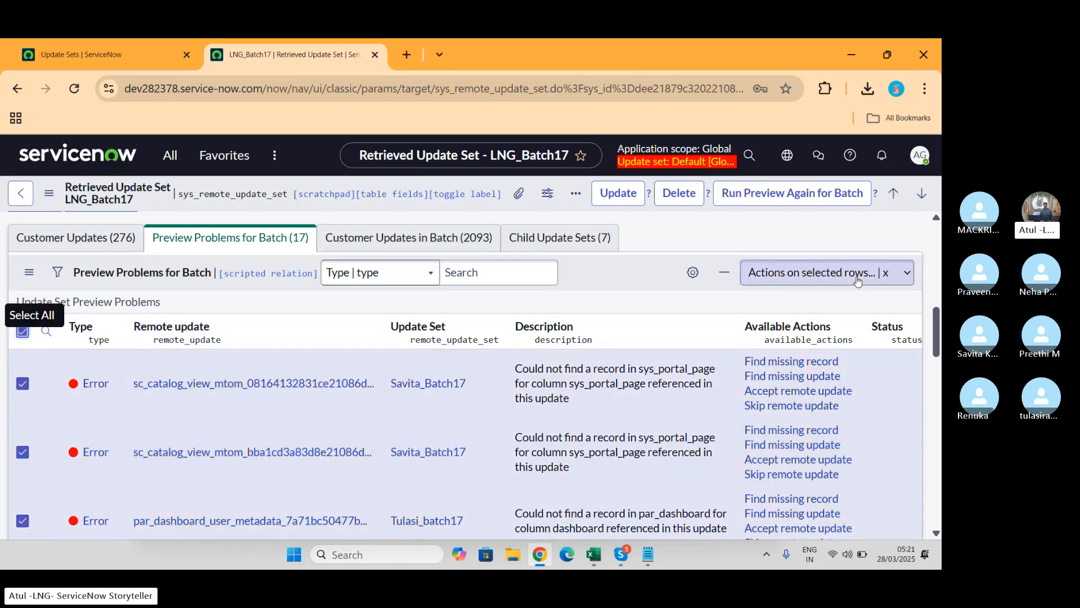
pyautogui.click(857, 275)
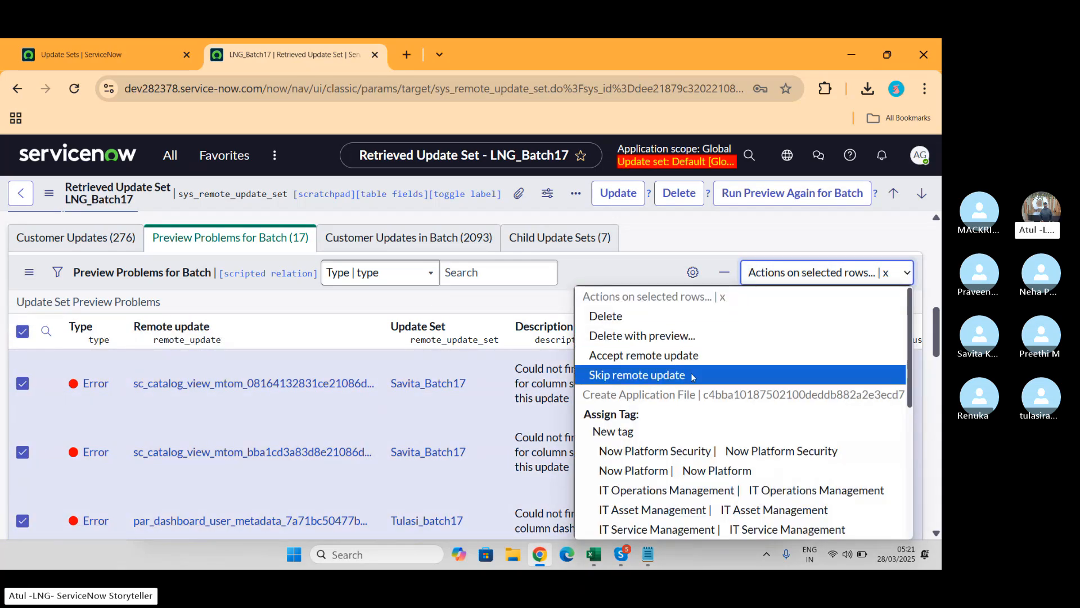
pyautogui.click(692, 374)
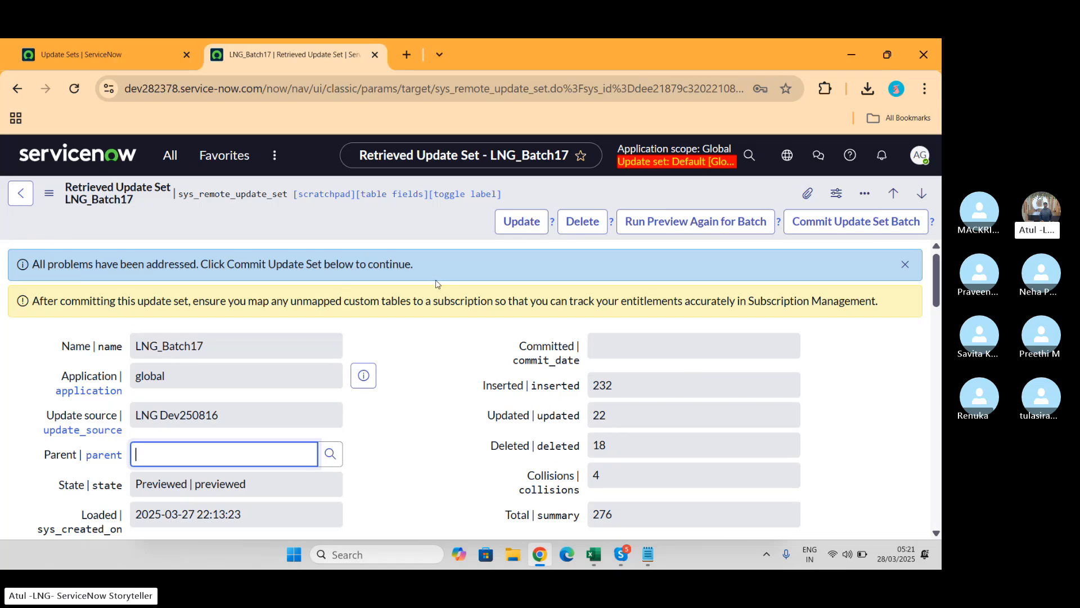
# Step: Save the record, re-run the batch preview until it succeeds, then close the results
pyautogui.rightClick(408, 229)
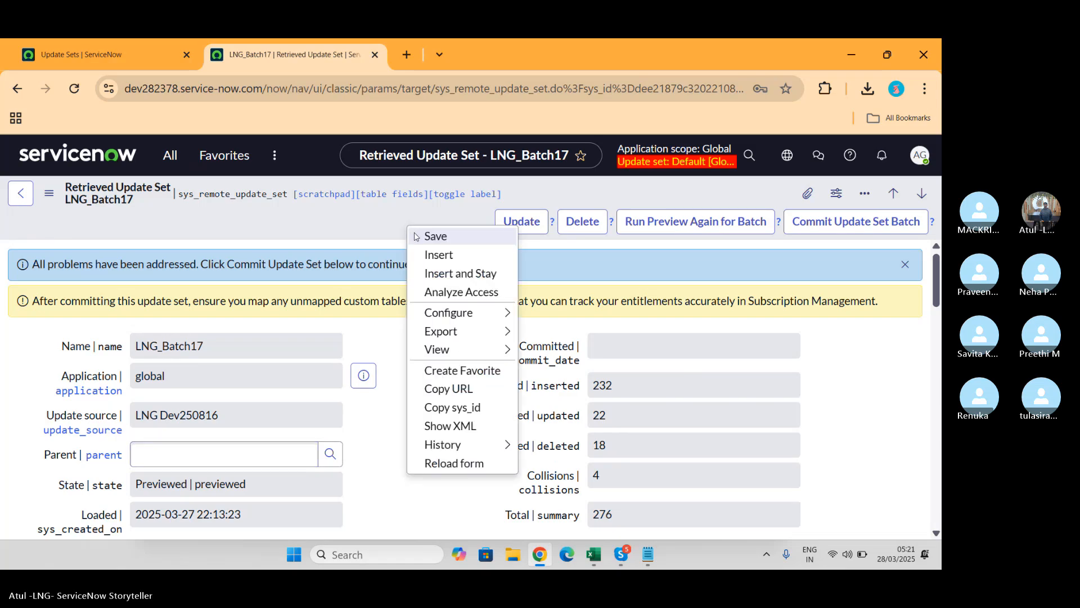
pyautogui.click(422, 235)
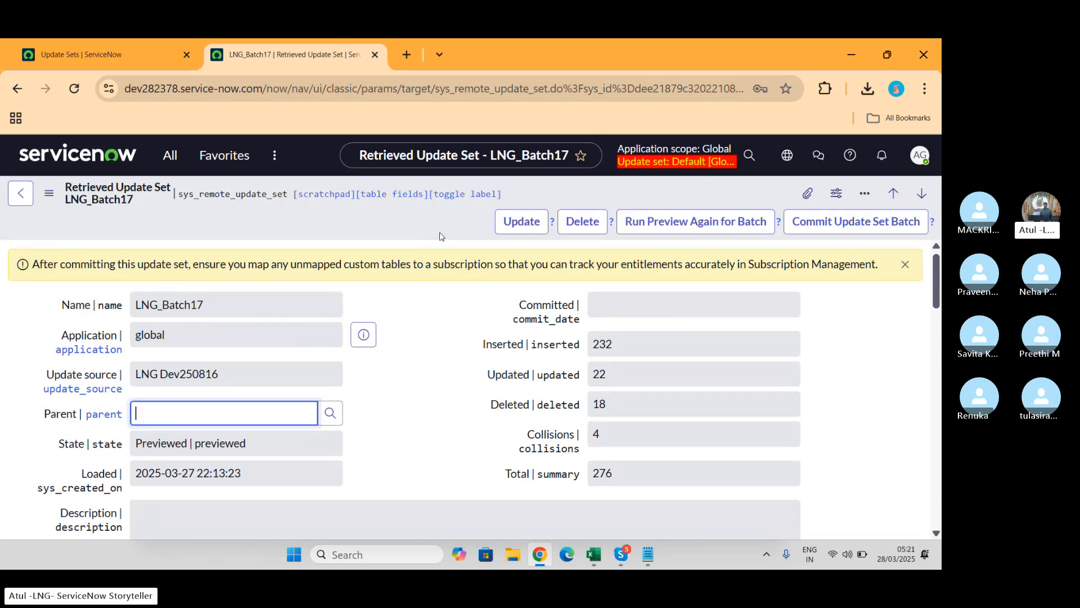
pyautogui.click(712, 224)
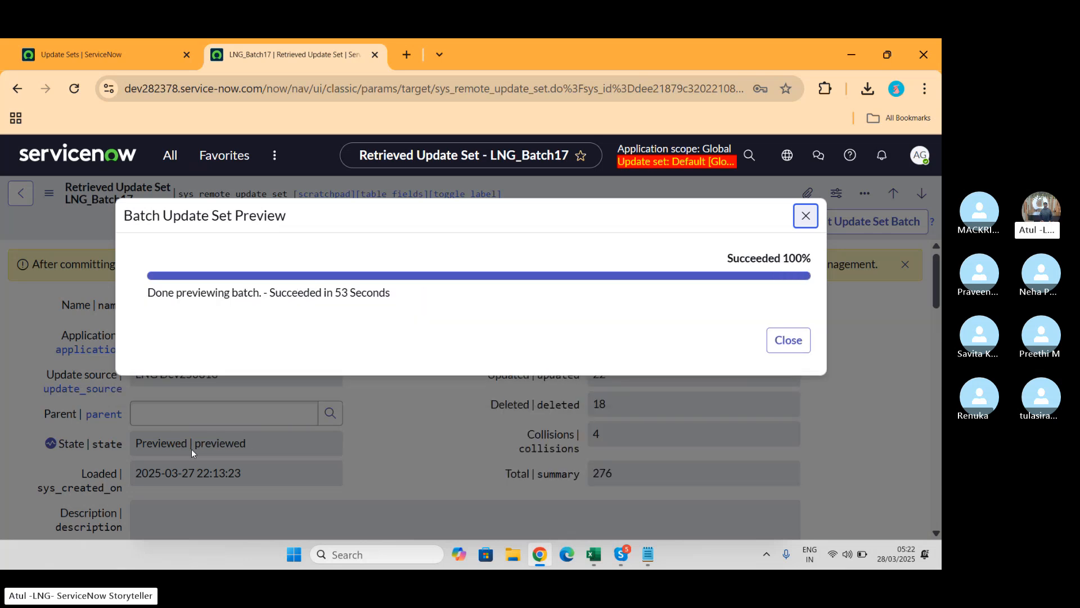
pyautogui.click(787, 341)
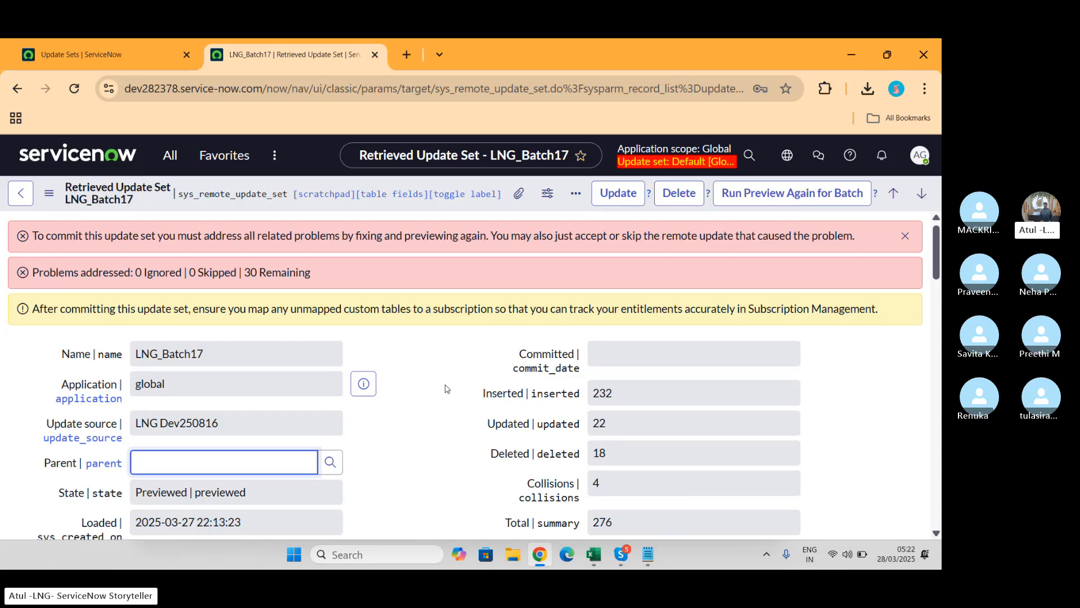
# Step: Skip the remote updates for all 13 of the update set's preview problems
pyautogui.scroll(-15, 445, 388)
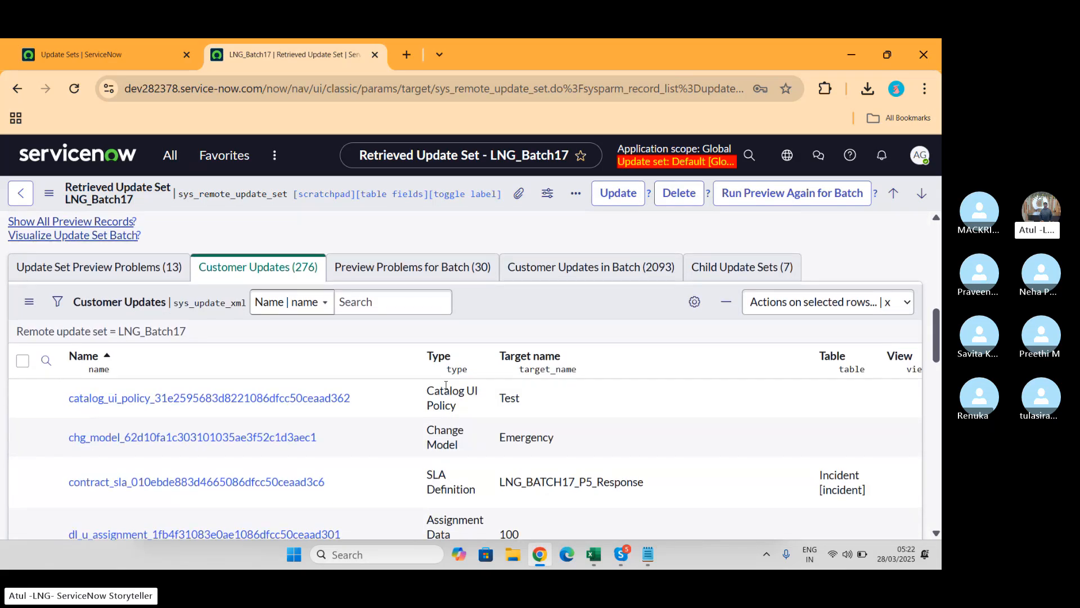
pyautogui.click(118, 269)
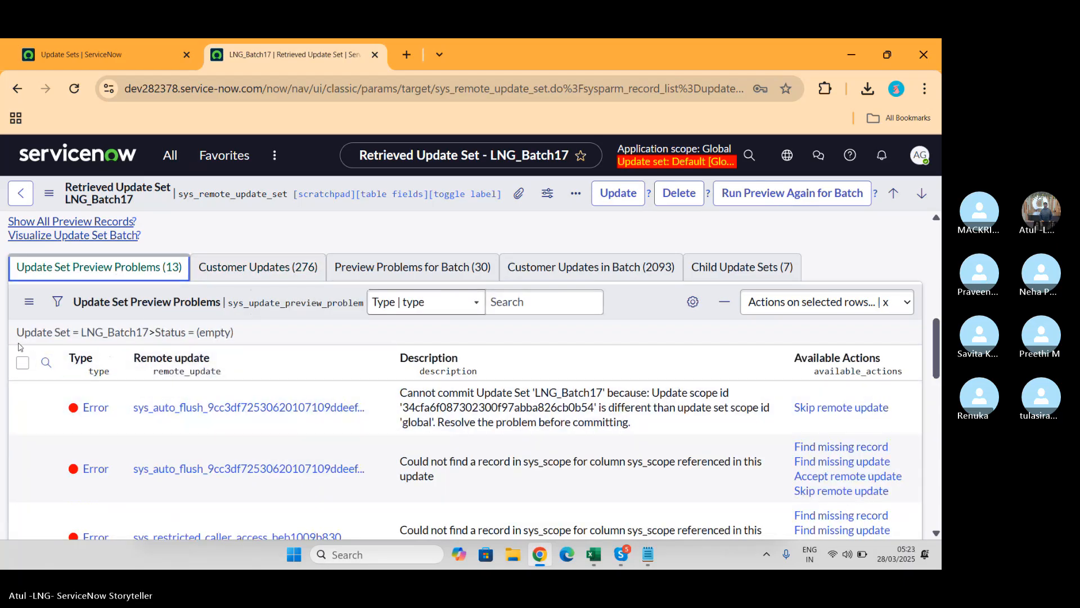
pyautogui.click(23, 362)
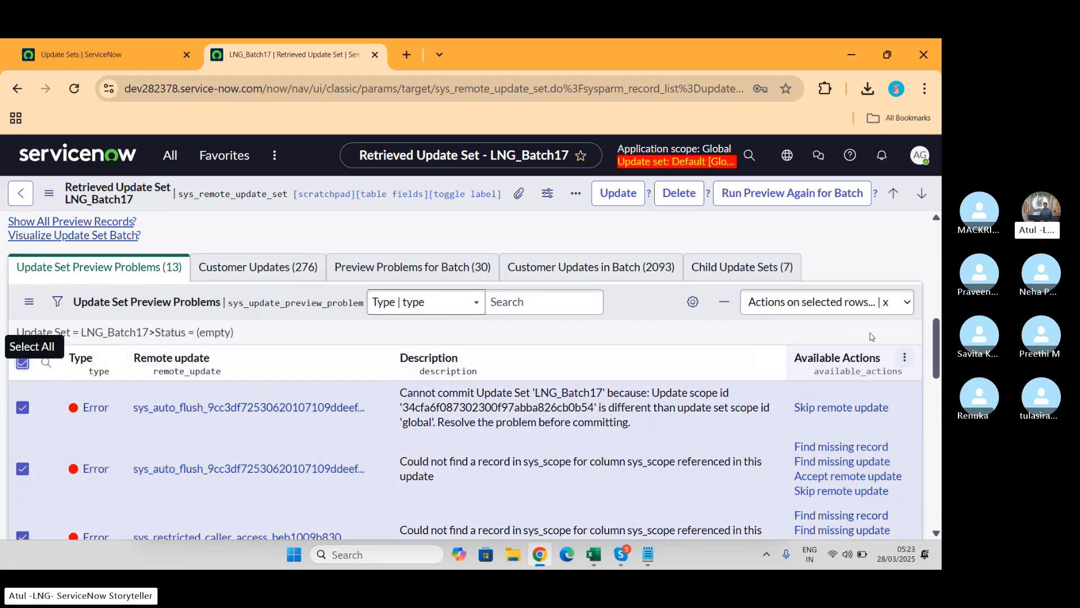
pyautogui.click(831, 307)
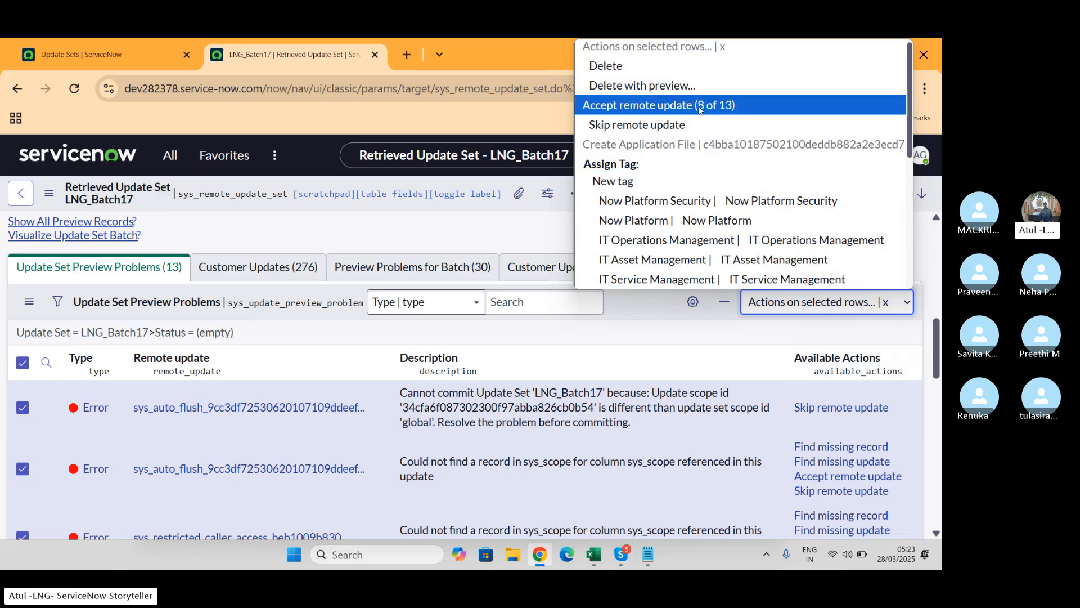
pyautogui.click(671, 126)
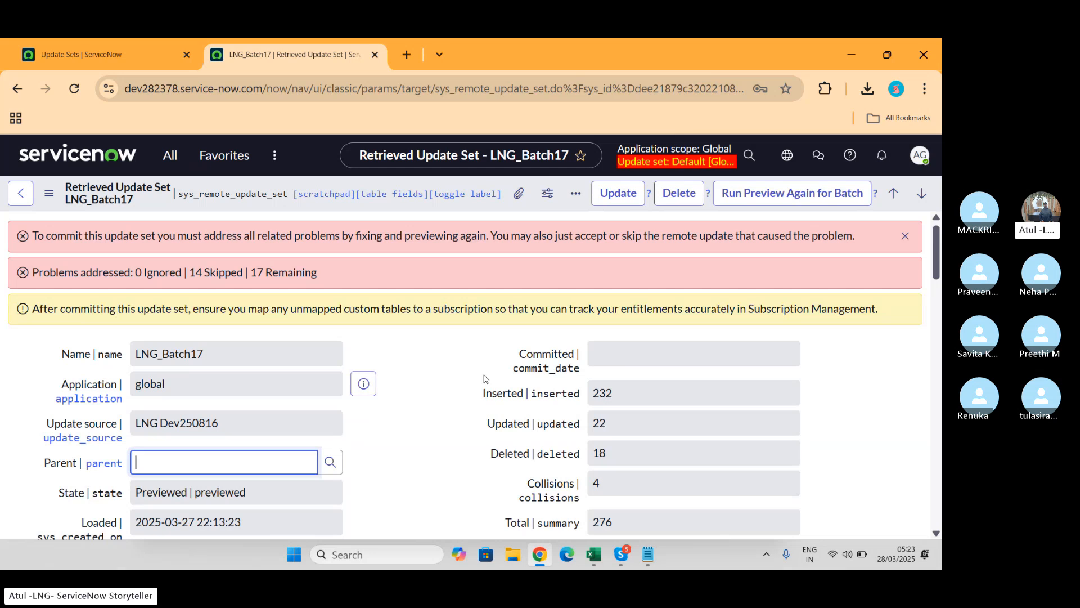
# Step: Apply the IT Asset Management tag choice to all selected customer updates
pyautogui.scroll(-8, 484, 378)
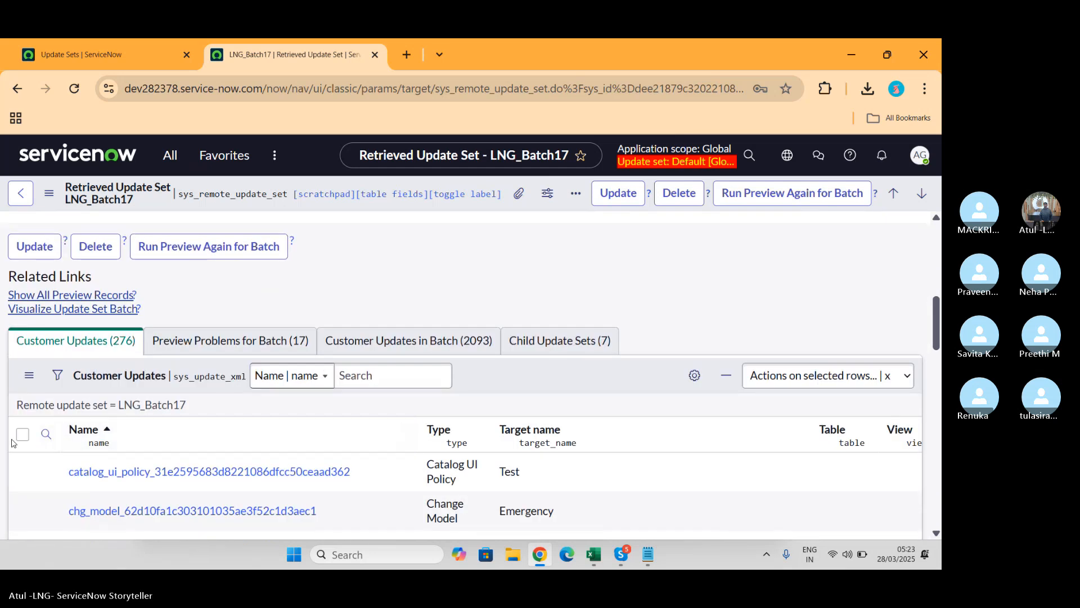
pyautogui.click(22, 434)
pyautogui.click(845, 380)
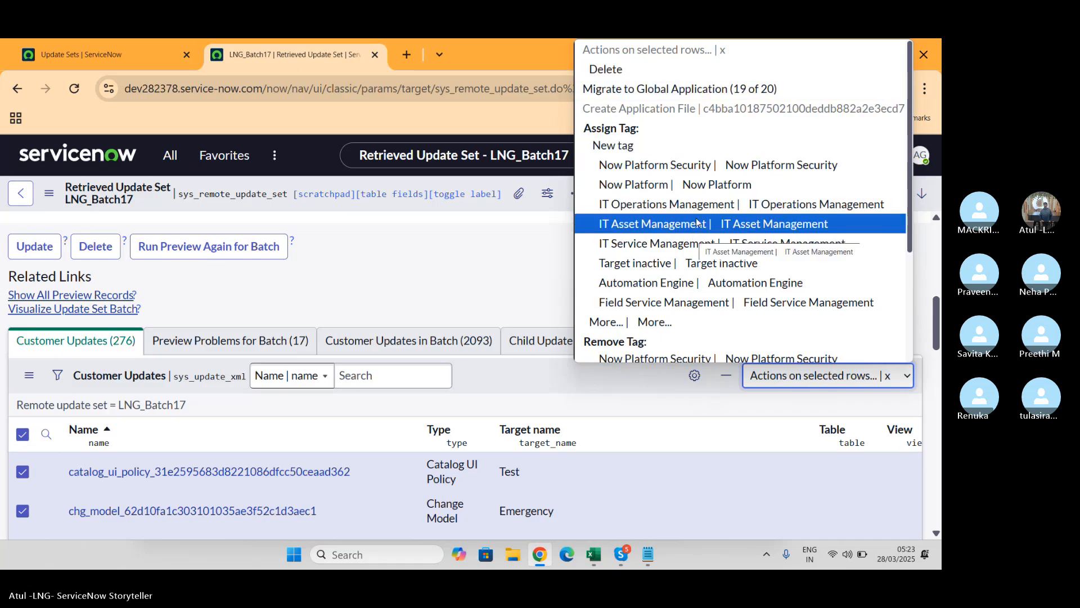
pyautogui.scroll(-3, 696, 222)
pyautogui.scroll(3, 696, 223)
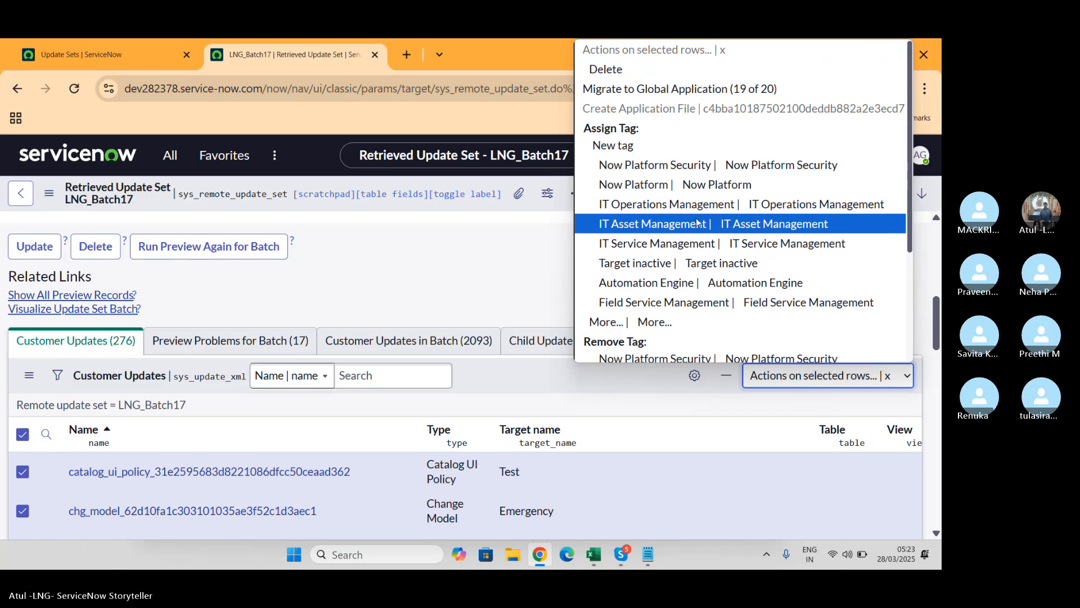
pyautogui.press('Return')
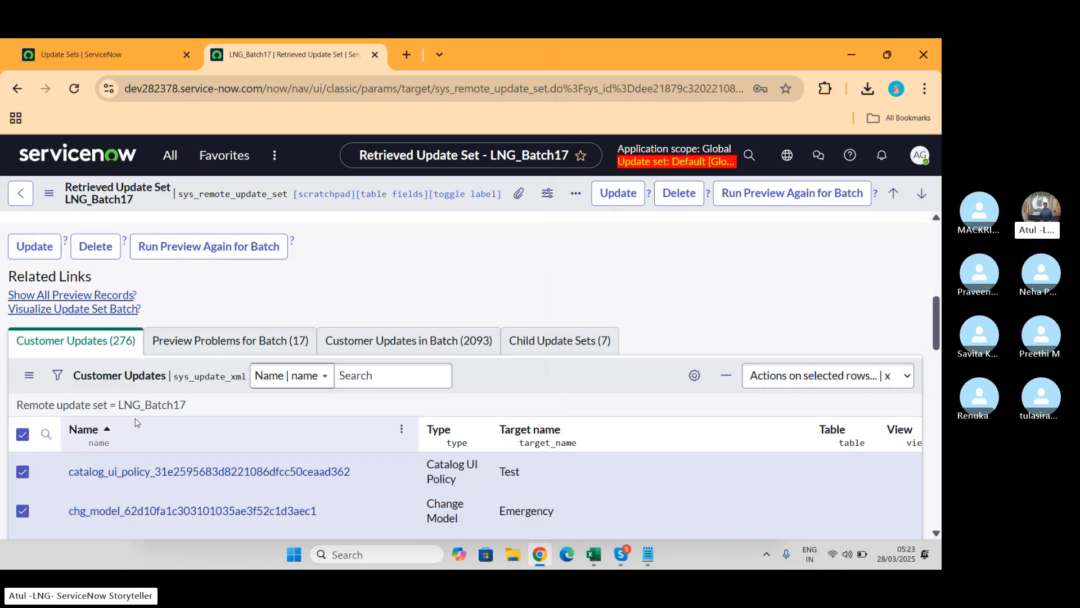
# Step: Skip the remote updates for all 17 batch preview problems
pyautogui.click(206, 344)
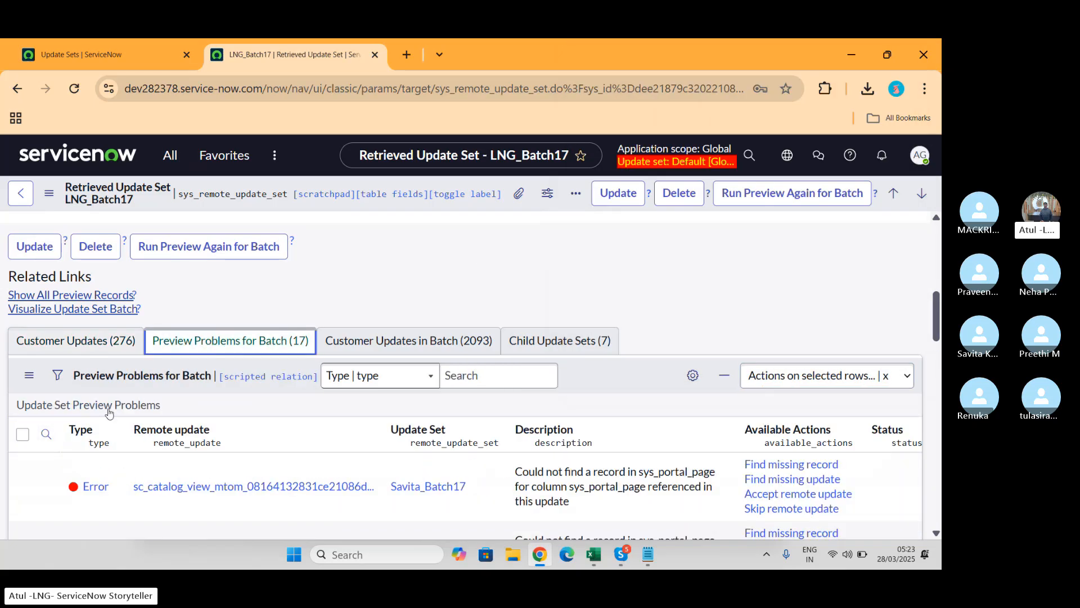
pyautogui.click(23, 434)
pyautogui.click(821, 376)
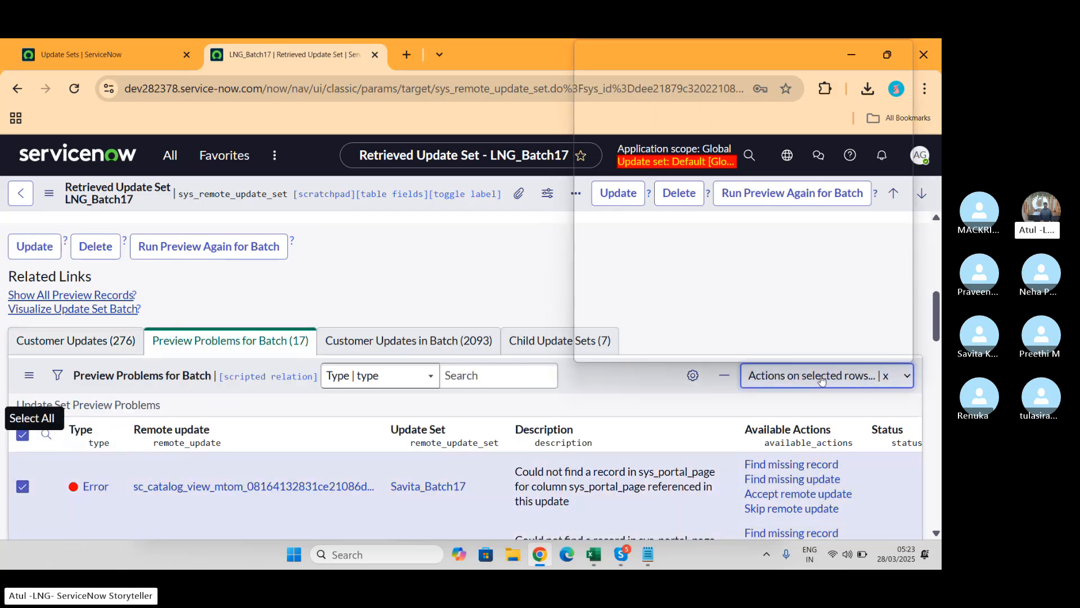
pyautogui.click(701, 119)
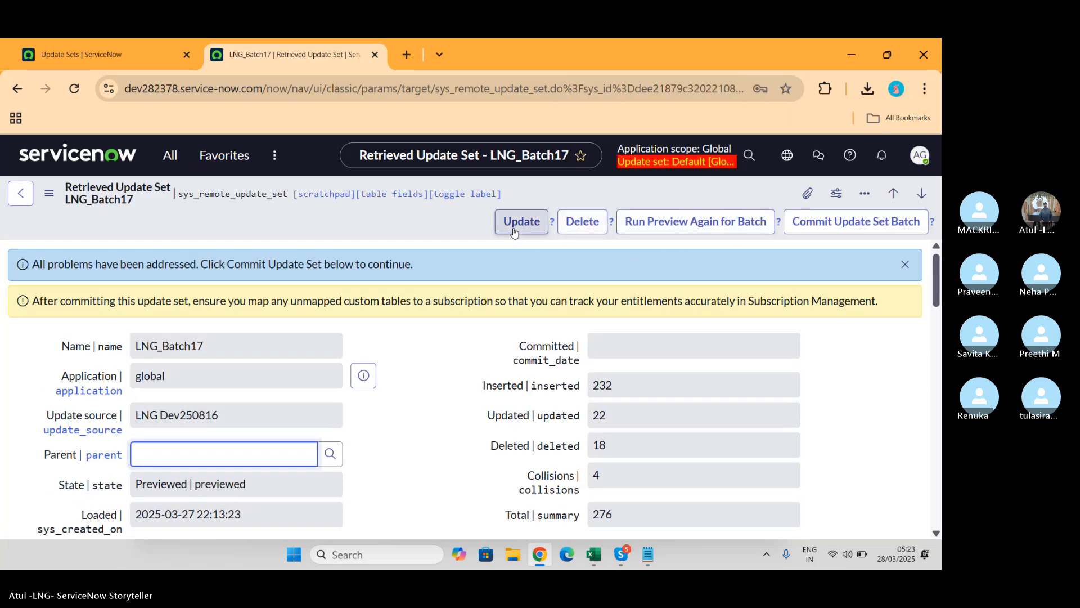
# Step: Save LNG_Batch17 and commit the update set batch, accepting the data-destruction warning
pyautogui.rightClick(418, 232)
pyautogui.click(428, 239)
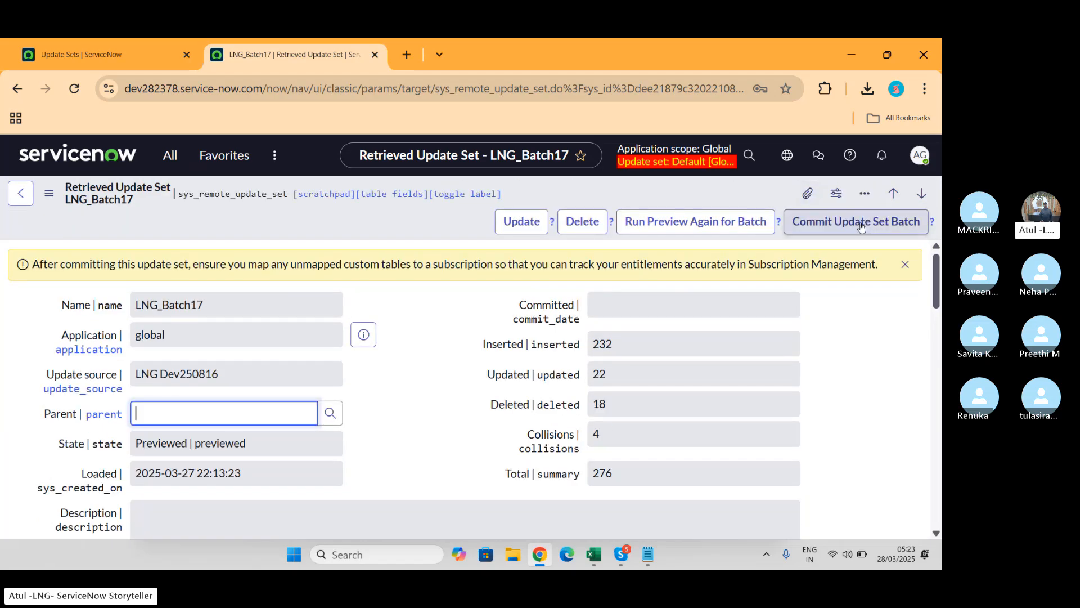
pyautogui.click(861, 225)
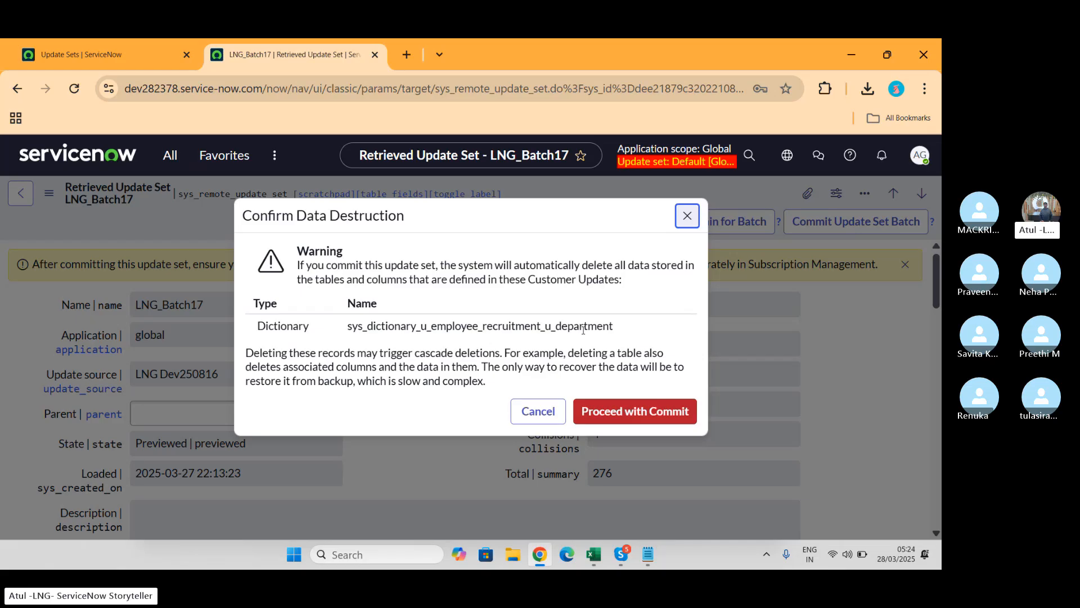
pyautogui.click(687, 216)
pyautogui.moveTo(607, 402); pyautogui.dragTo(587, 406)
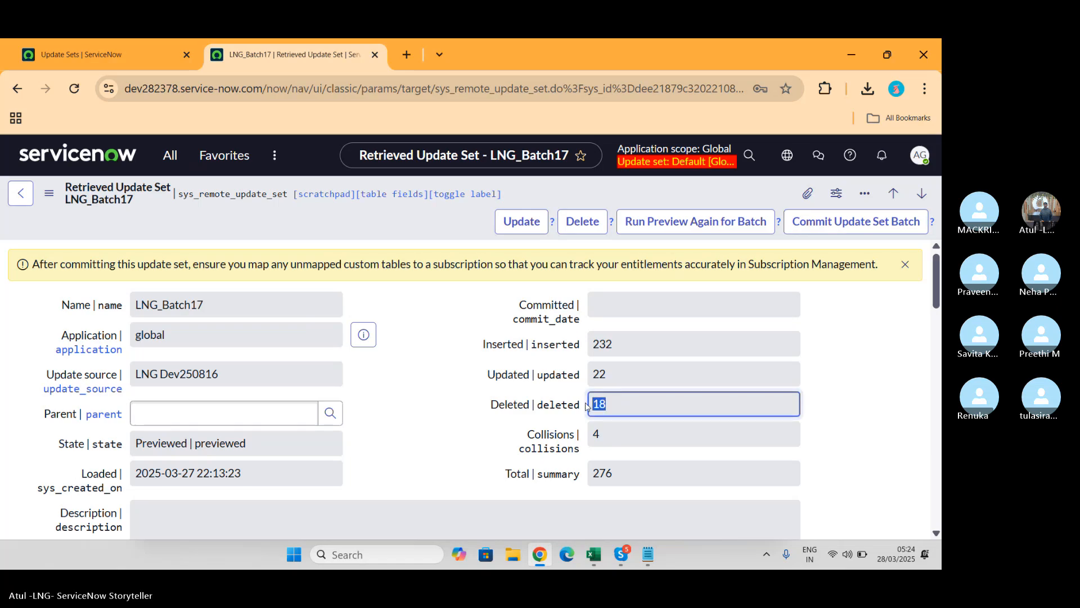
pyautogui.click(853, 227)
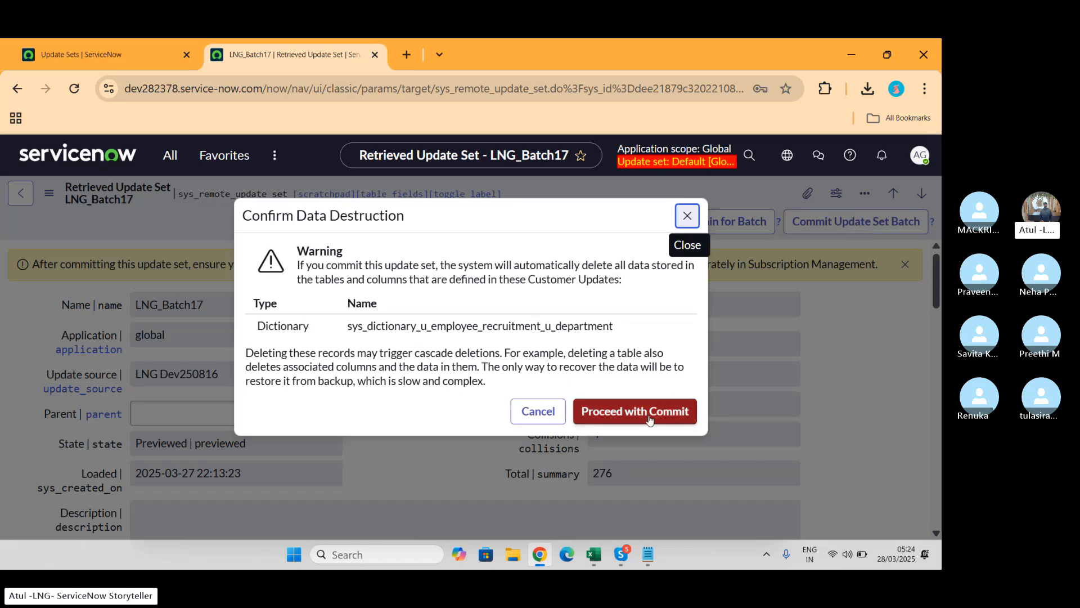
pyautogui.click(649, 415)
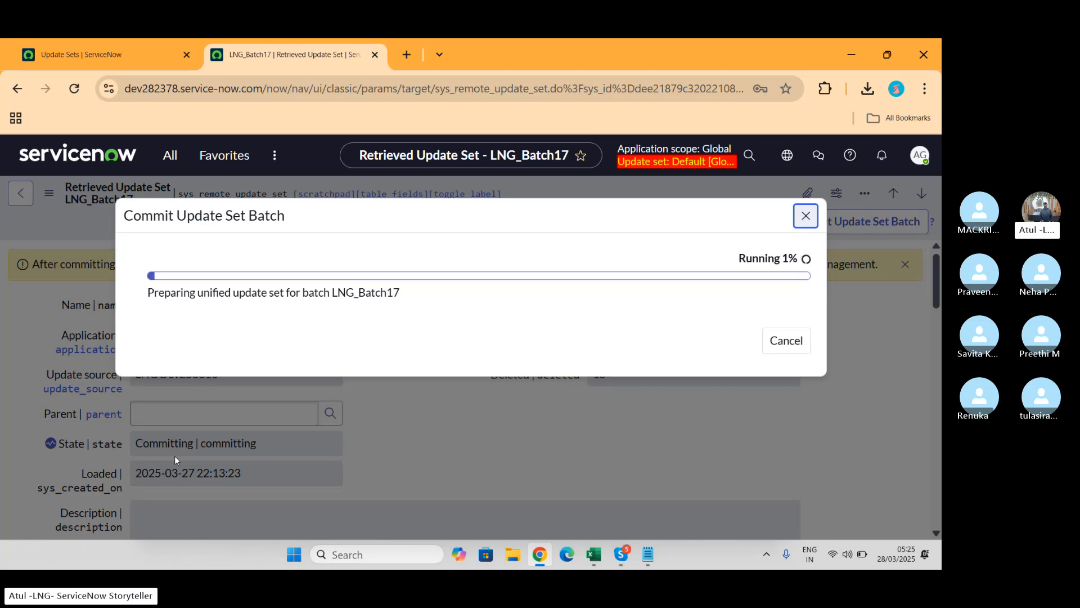
pyautogui.click(120, 46)
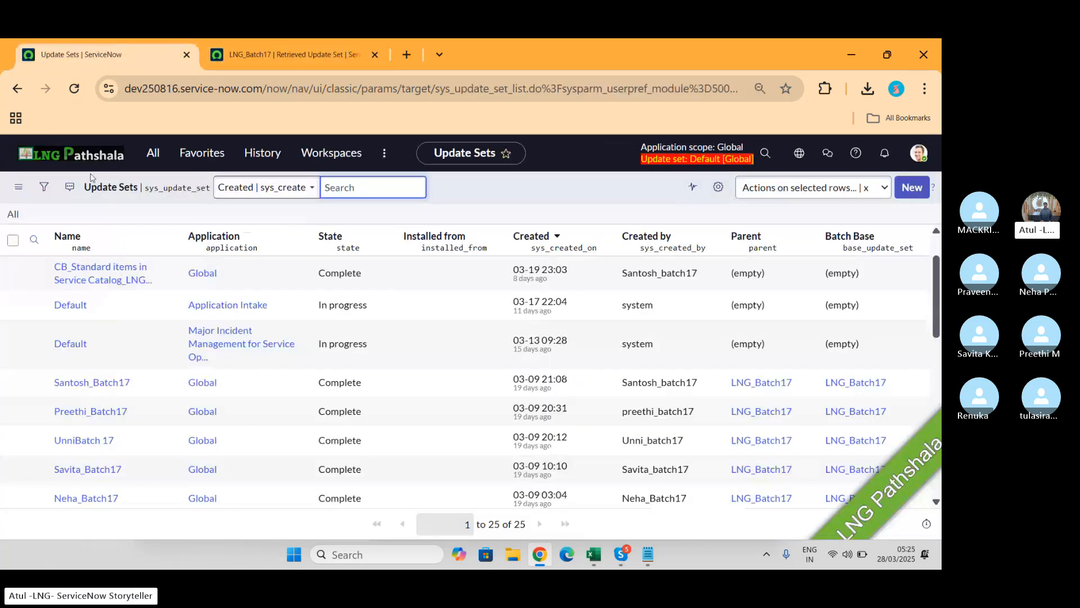
pyautogui.click(159, 161)
pyautogui.write('lng')
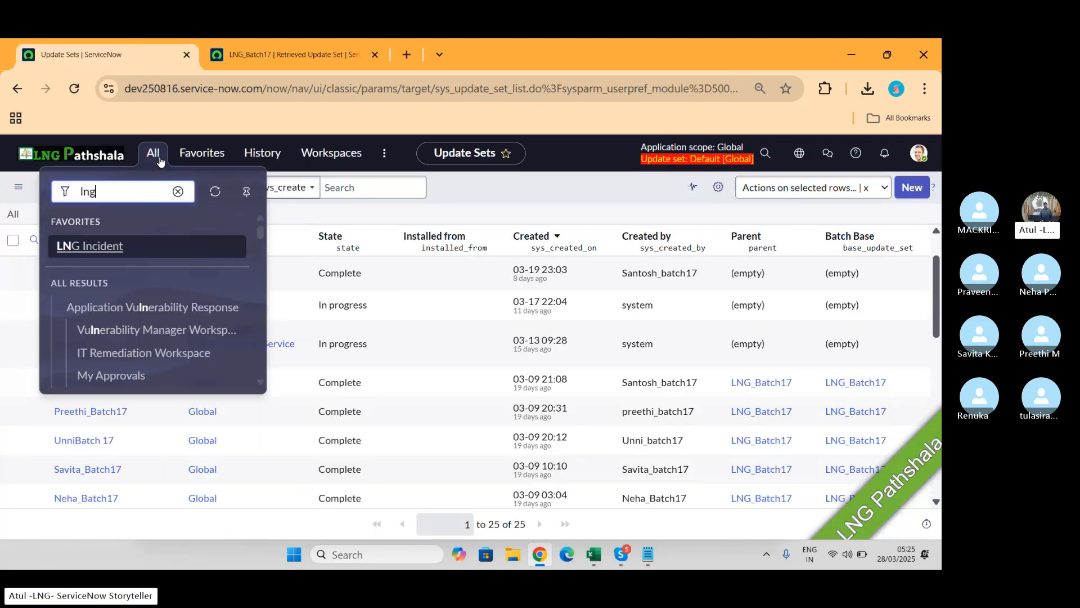
pyautogui.scroll(-3, 148, 281)
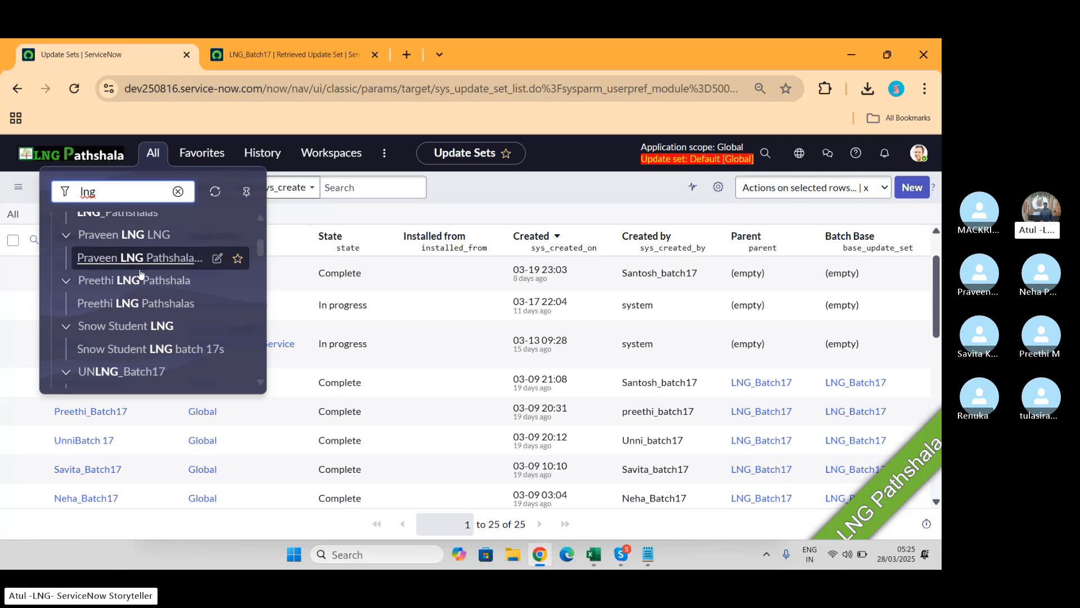
pyautogui.scroll(-1, 152, 320)
pyautogui.scroll(-2, 152, 320)
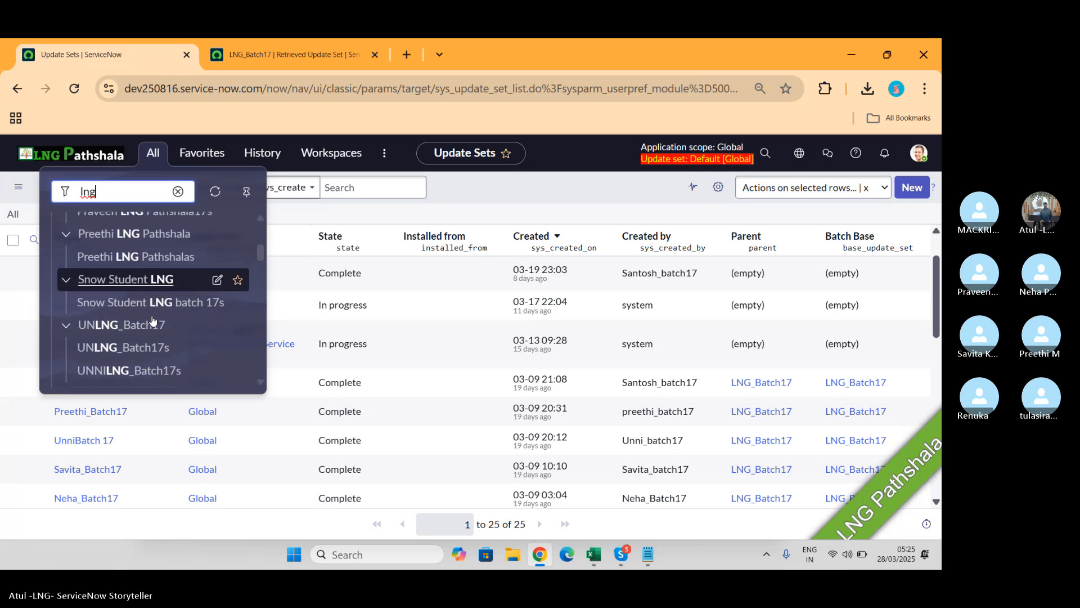
pyautogui.scroll(1, 152, 320)
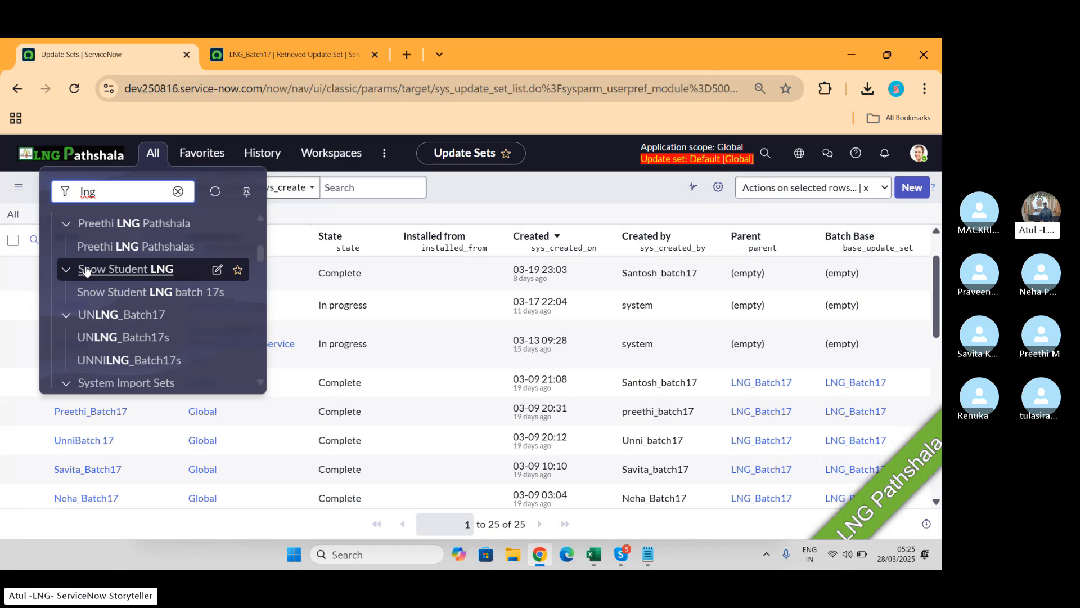
pyautogui.scroll(-3, 141, 304)
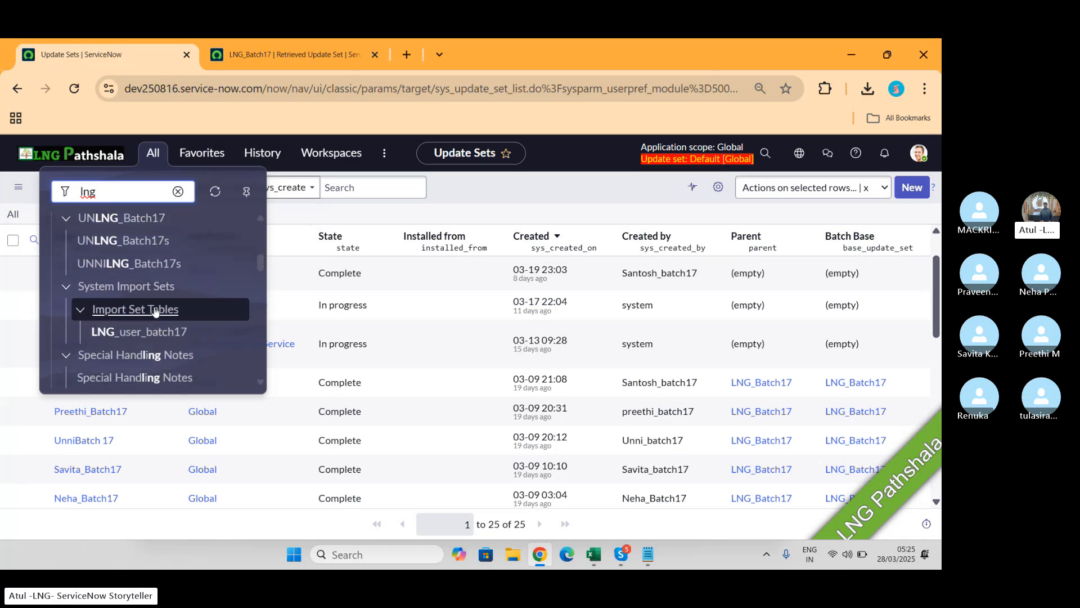
pyautogui.scroll(-1, 155, 311)
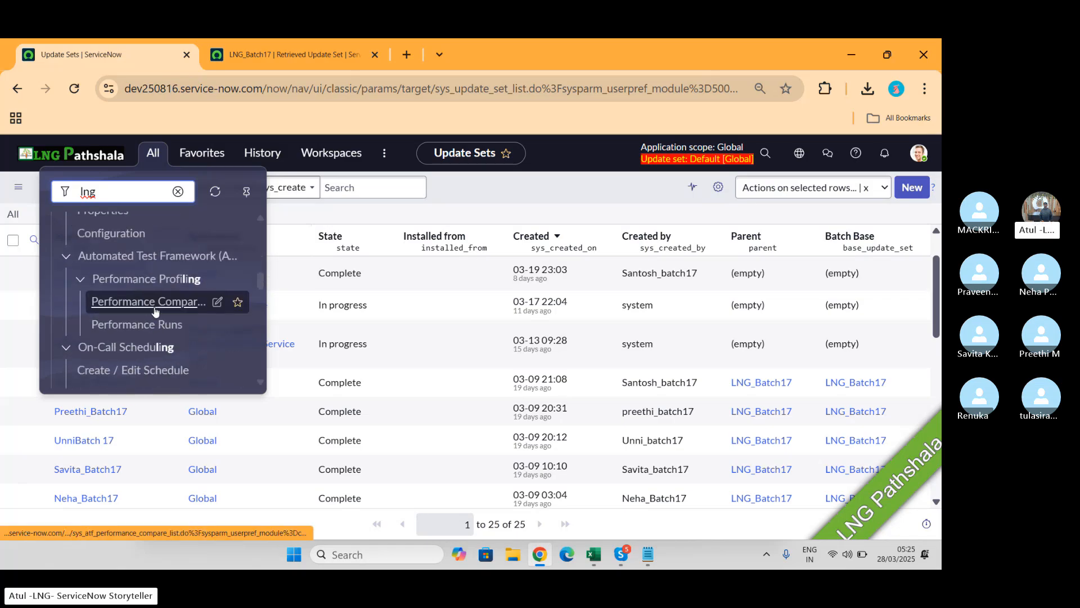
pyautogui.click(240, 55)
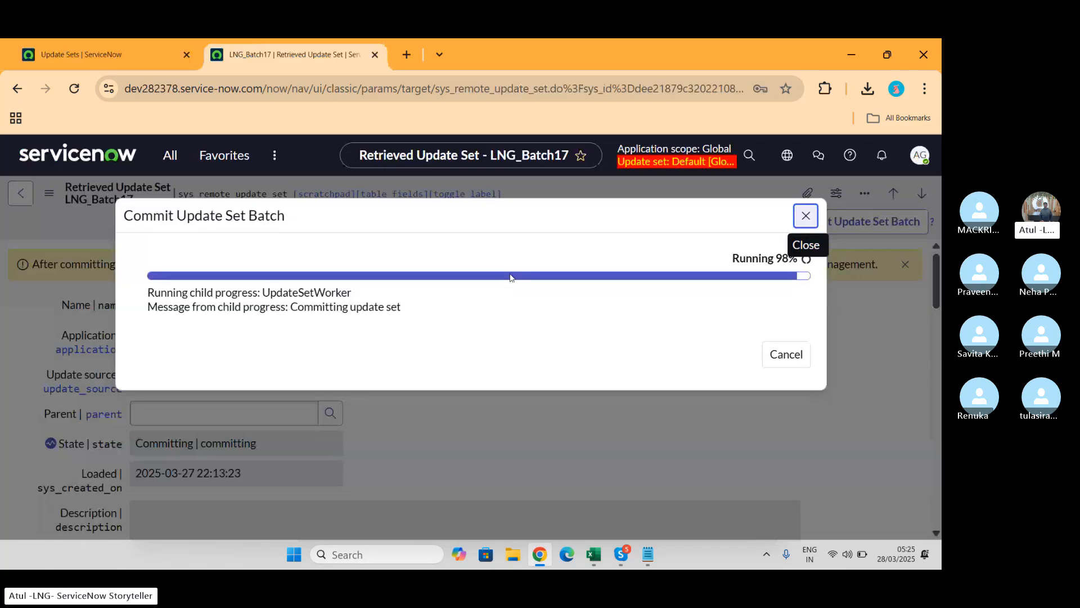
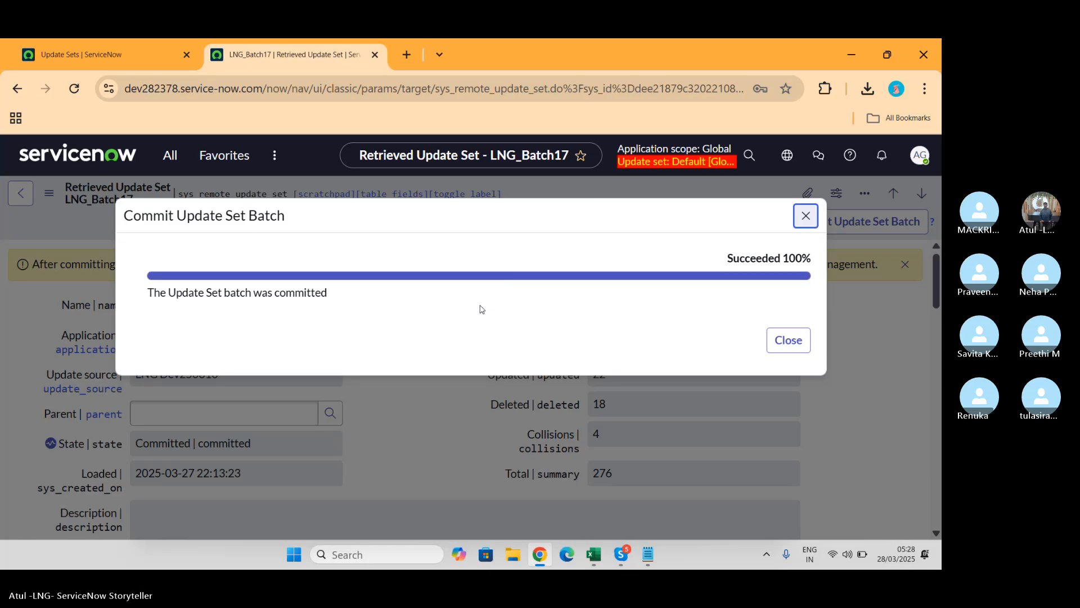
# Step: Close the batch-commit message and reload the committed LNG_Batch17 record
pyautogui.click(787, 341)
pyautogui.scroll(-5, 440, 350)
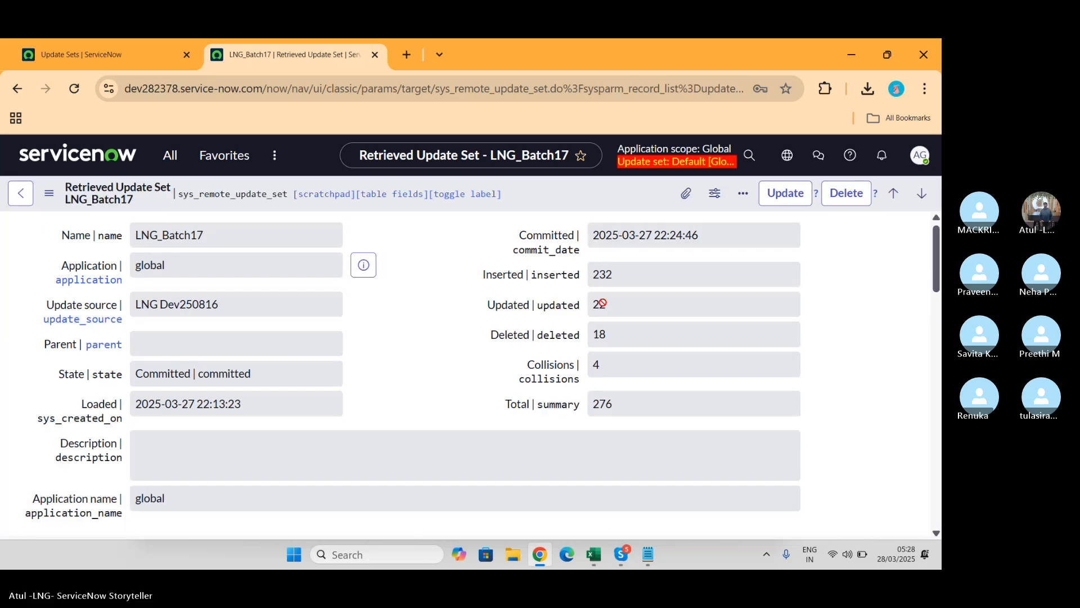
pyautogui.click(74, 88)
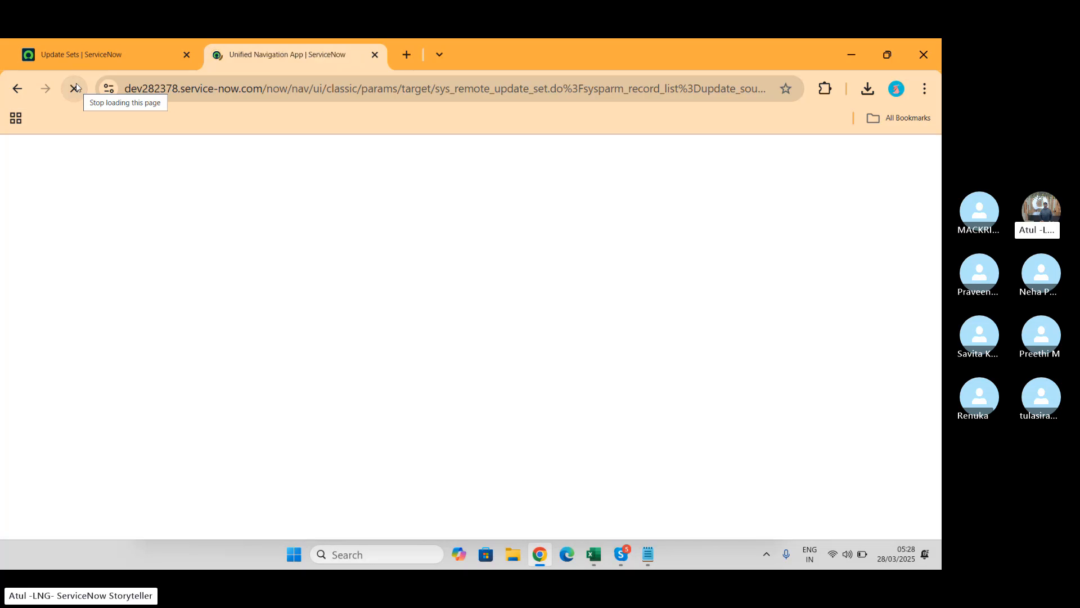
# Step: Filter the application navigator for LNG modules and browse the matching entries
pyautogui.click(169, 155)
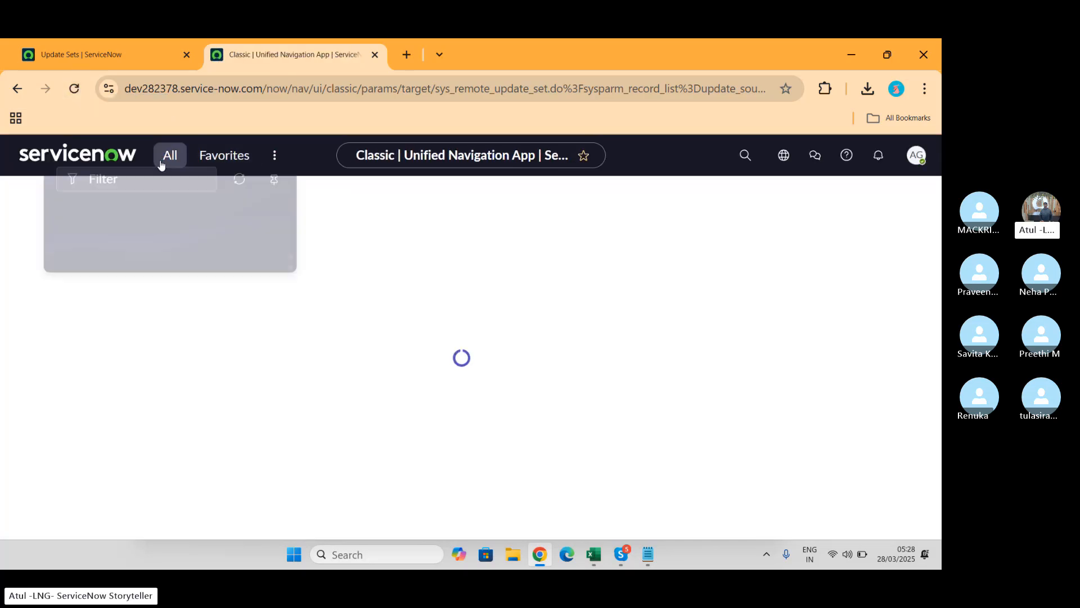
pyautogui.write('LNG')
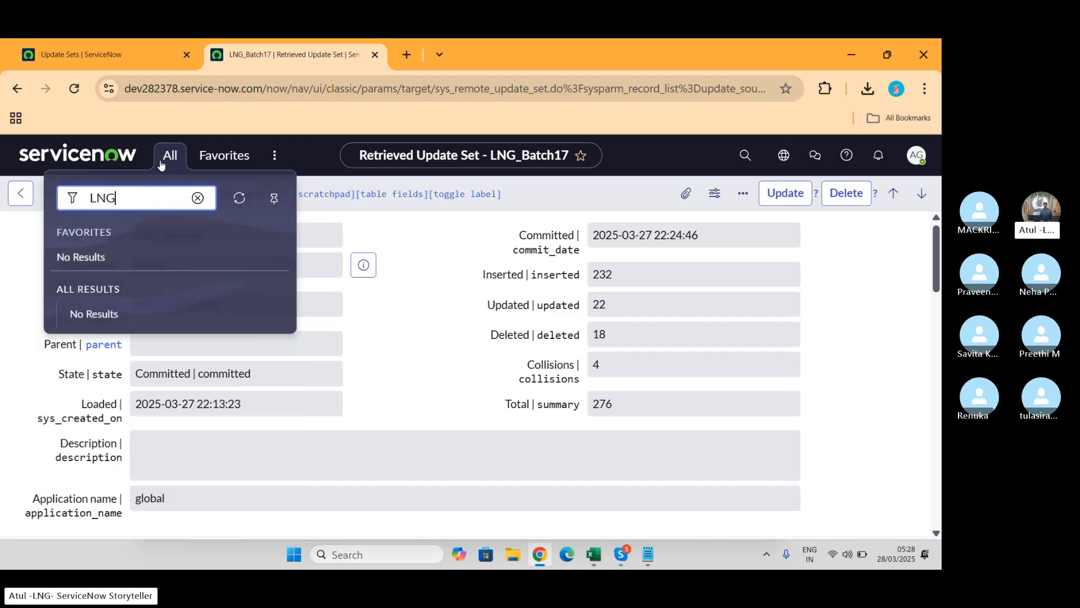
pyautogui.click(197, 197)
pyautogui.click(239, 197)
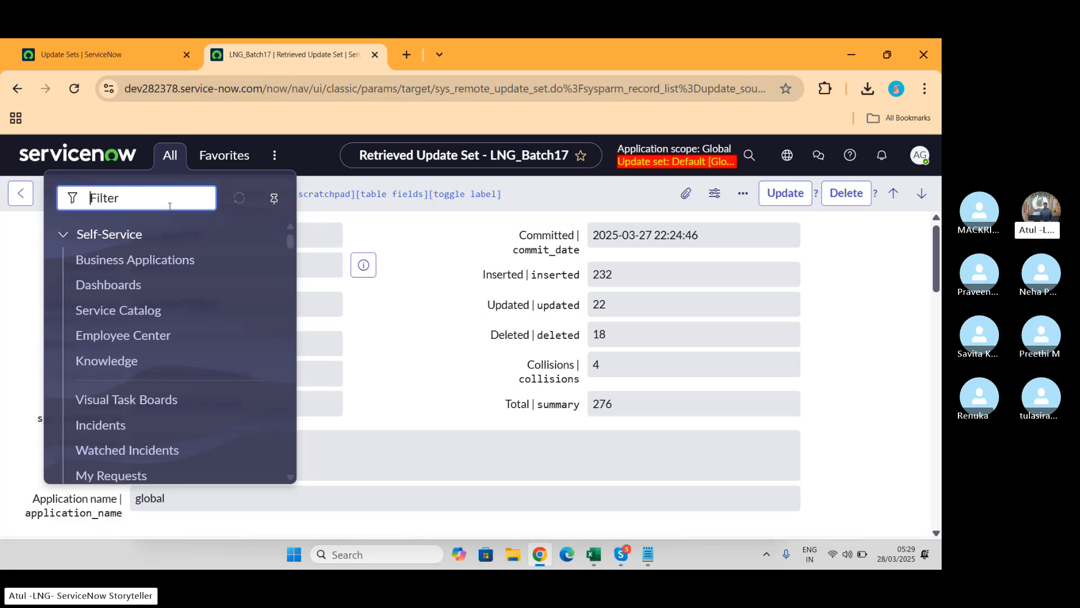
pyautogui.write('LNG')
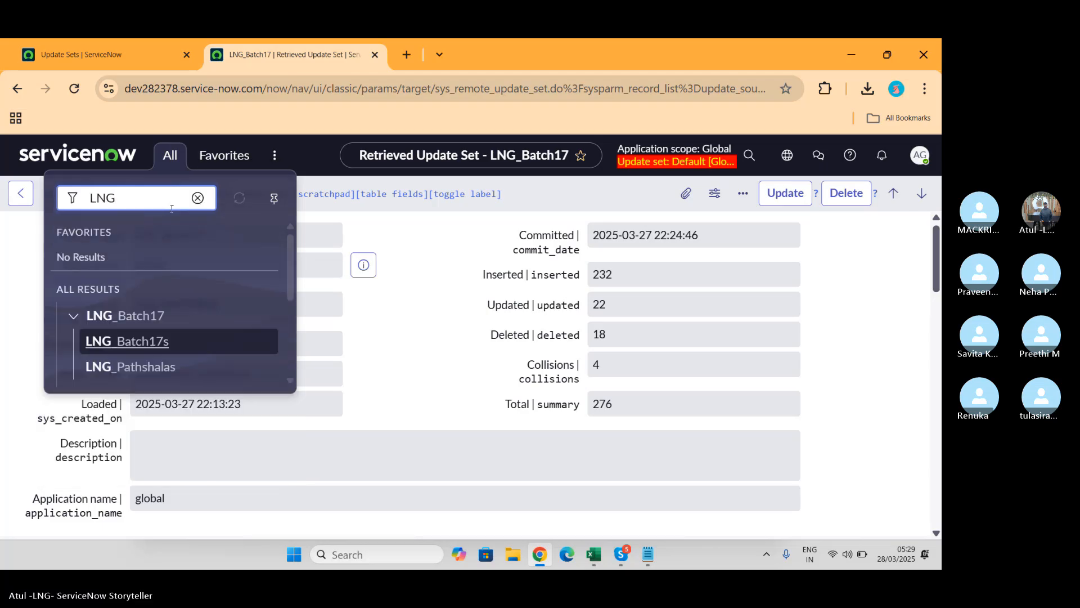
pyautogui.scroll(-5, 218, 310)
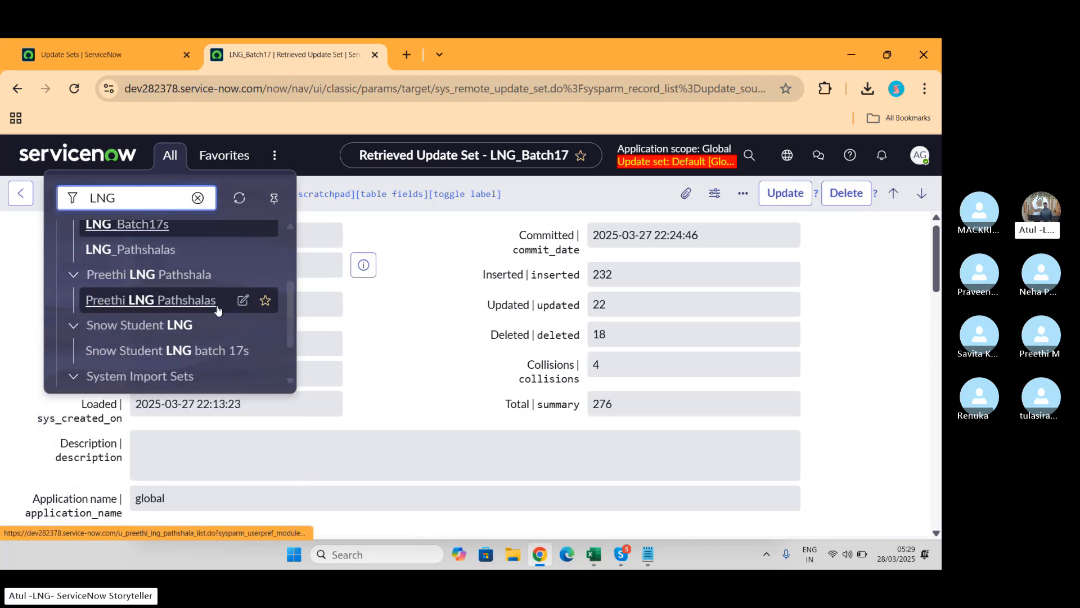
pyautogui.scroll(2, 219, 310)
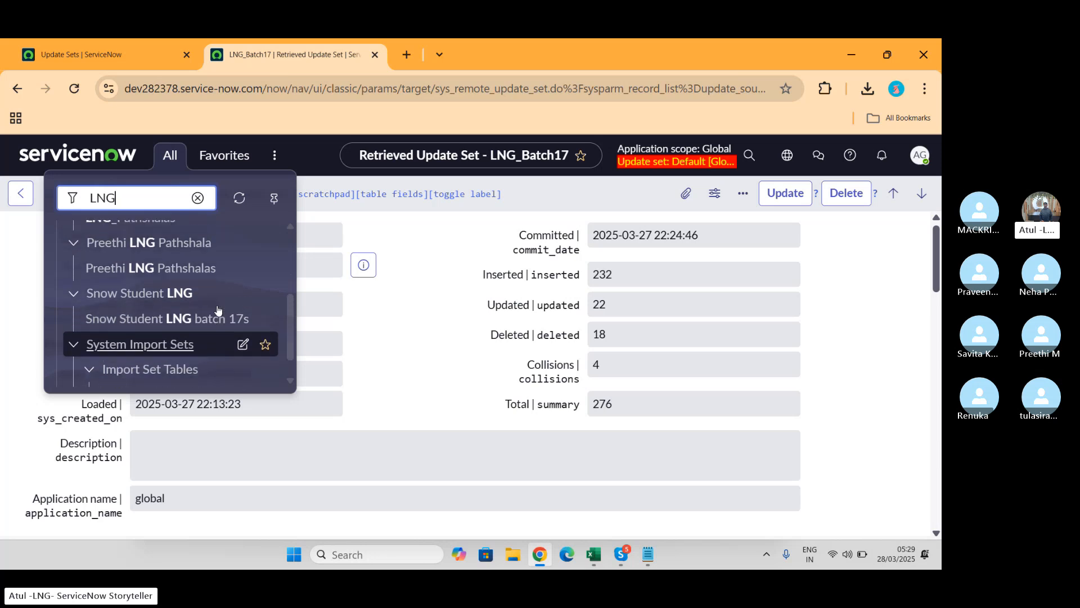
pyautogui.scroll(2, 218, 310)
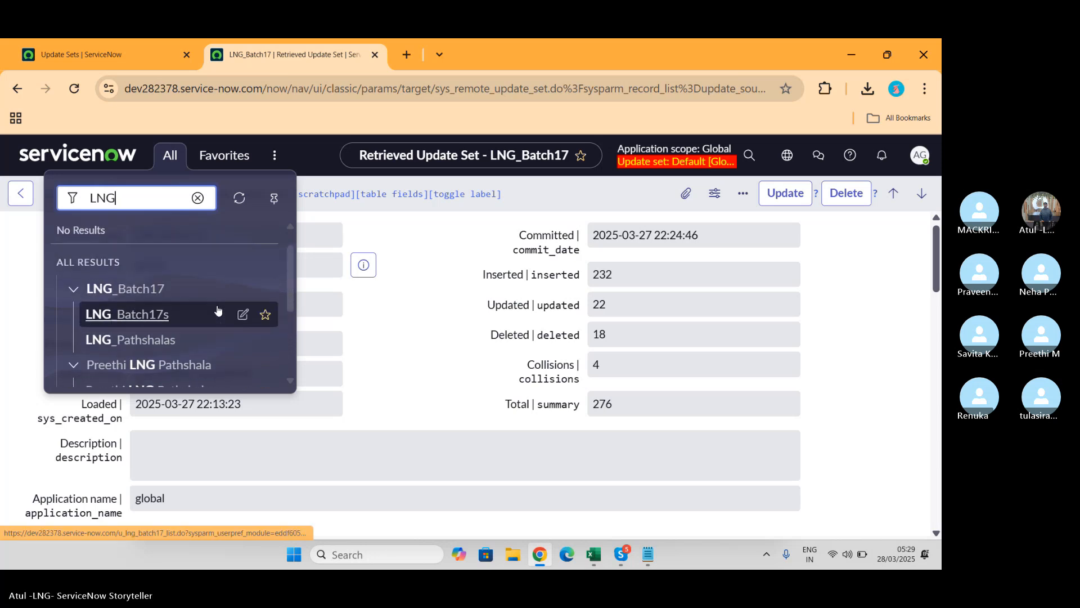
pyautogui.scroll(1, 219, 310)
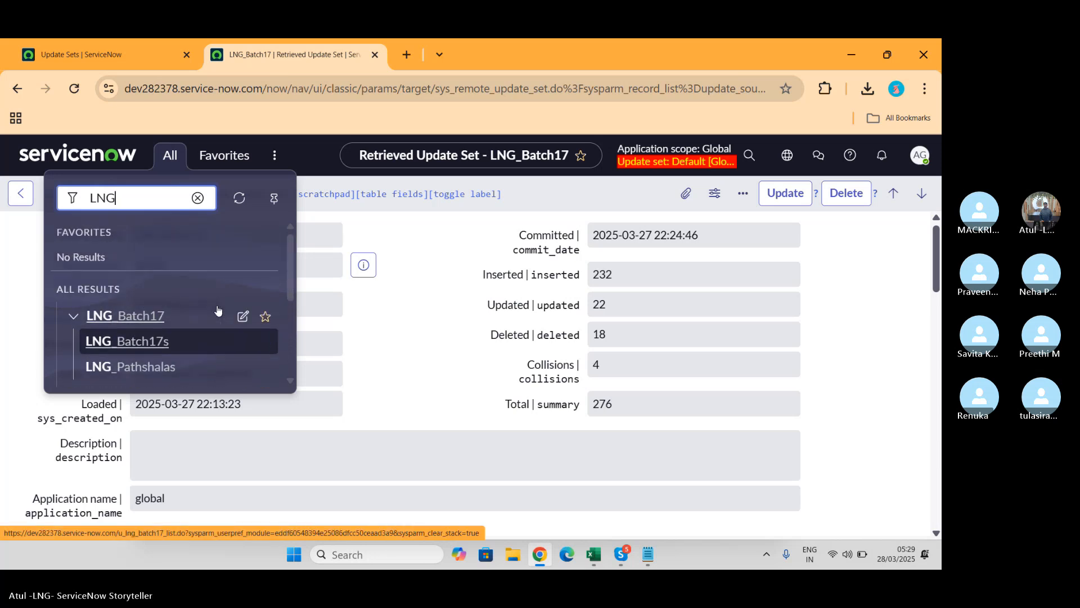
pyautogui.scroll(-5, 219, 310)
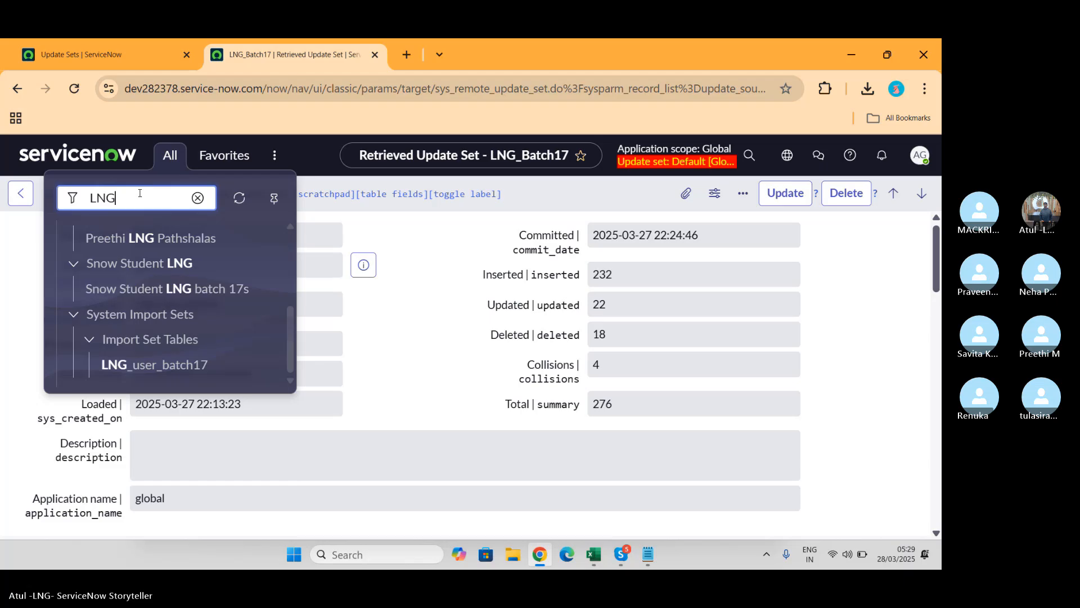
# Step: Narrow the navigator filter to UN and browse the matching entries
pyautogui.press('BackSpace')
pyautogui.press('BackSpace')
pyautogui.press('BackSpace')
pyautogui.write('UNL')
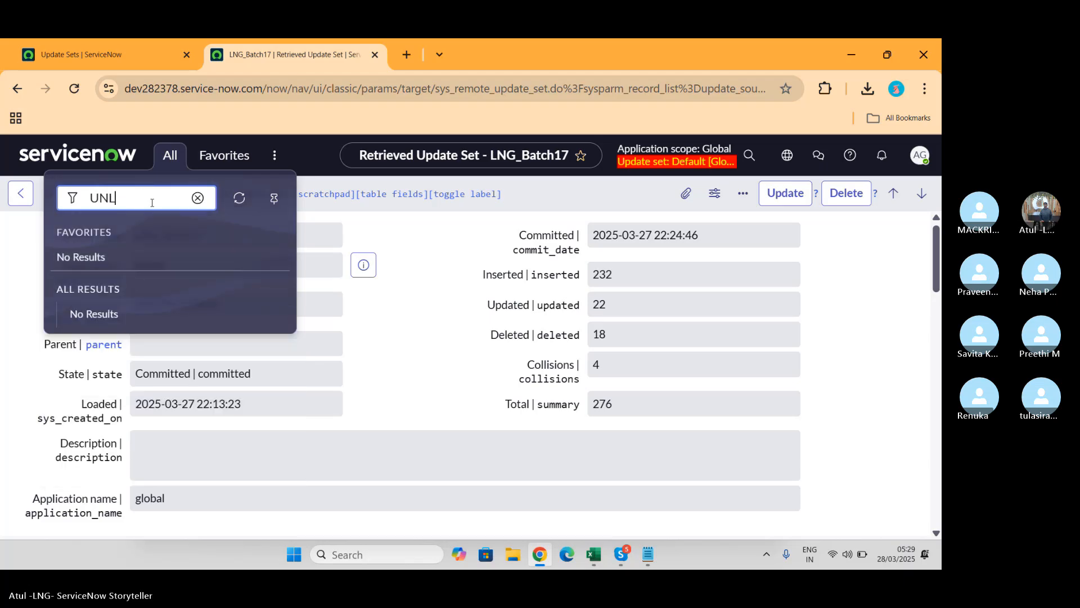
pyautogui.press('BackSpace')
pyautogui.scroll(-5, 156, 299)
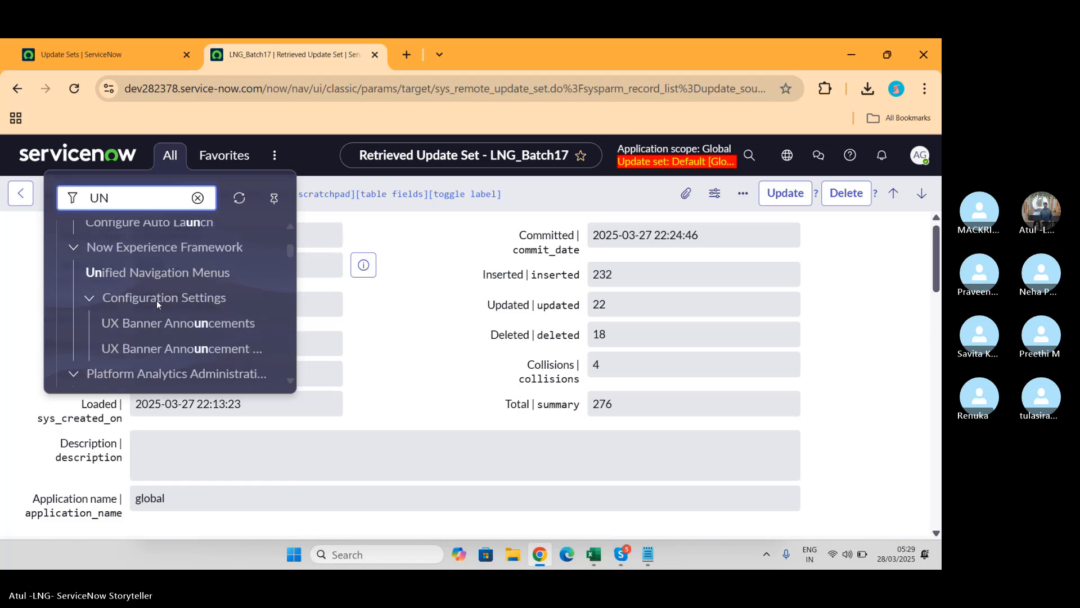
pyautogui.scroll(-10, 156, 299)
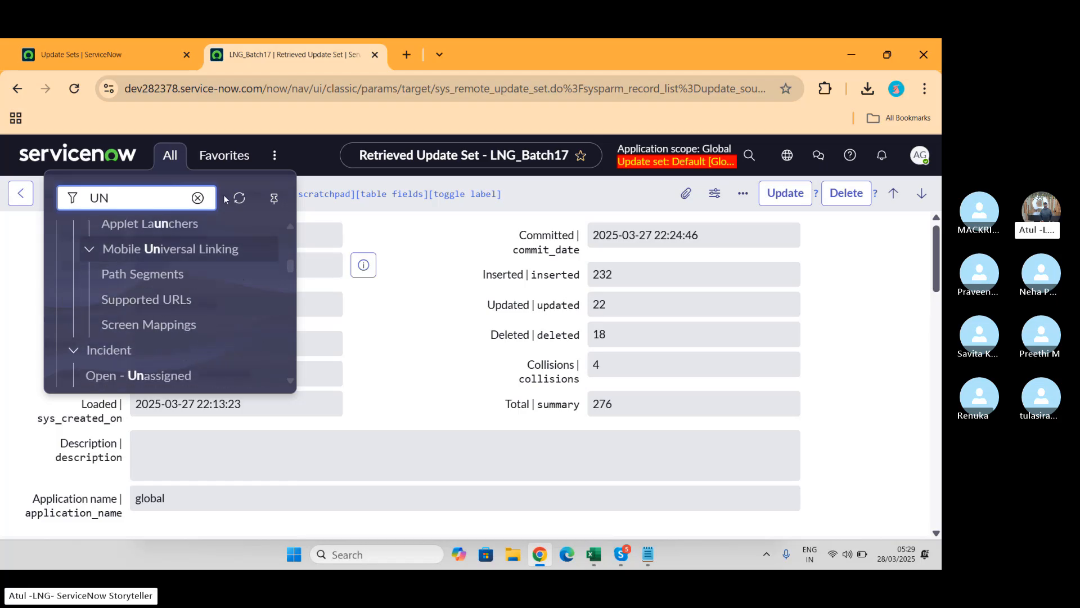
pyautogui.click(122, 218)
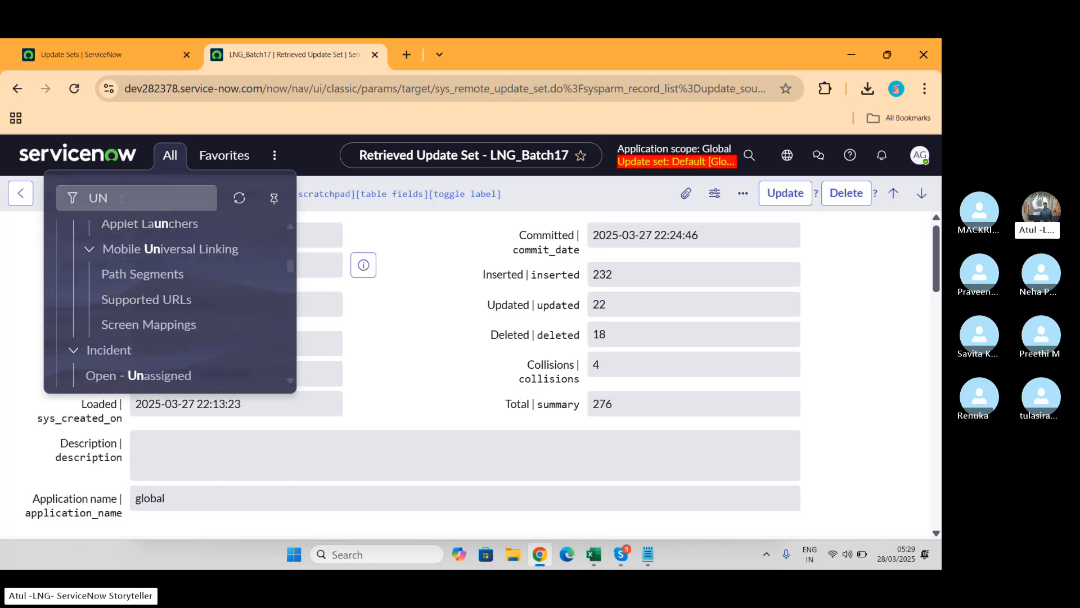
pyautogui.click(122, 199)
# Step: Search the navigator for 'tables', then close it to return to the LNG_Batch17 record
pyautogui.write('tables')
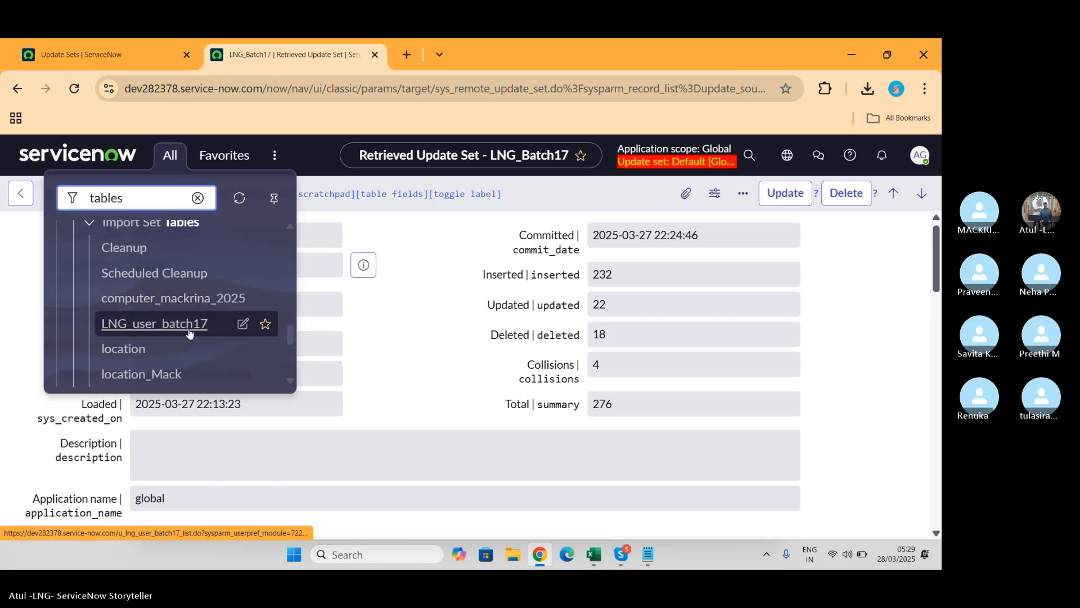
pyautogui.scroll(-5, 162, 298)
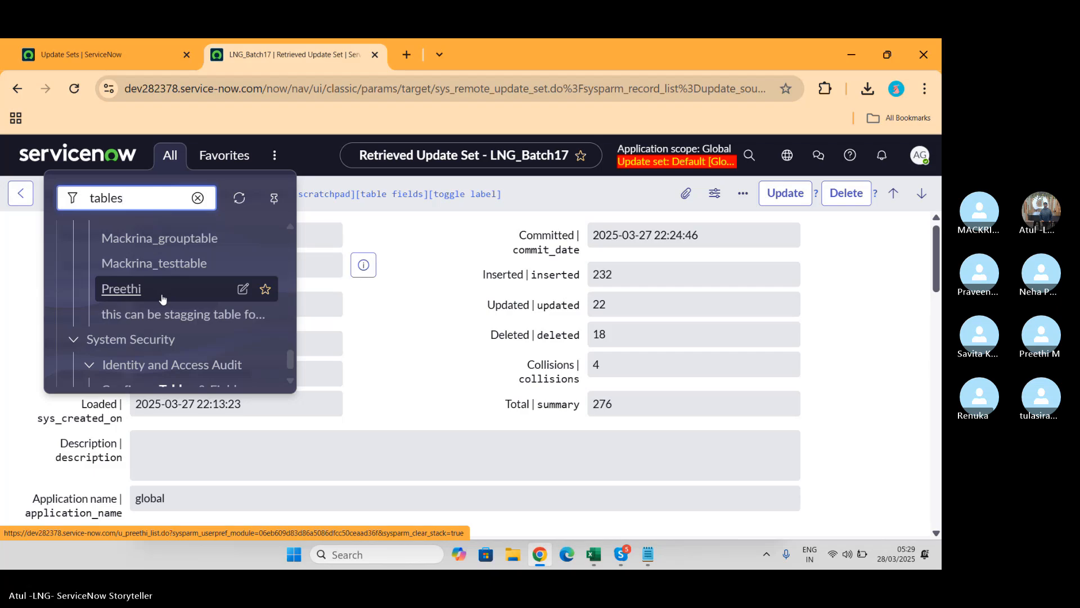
pyautogui.click(162, 289)
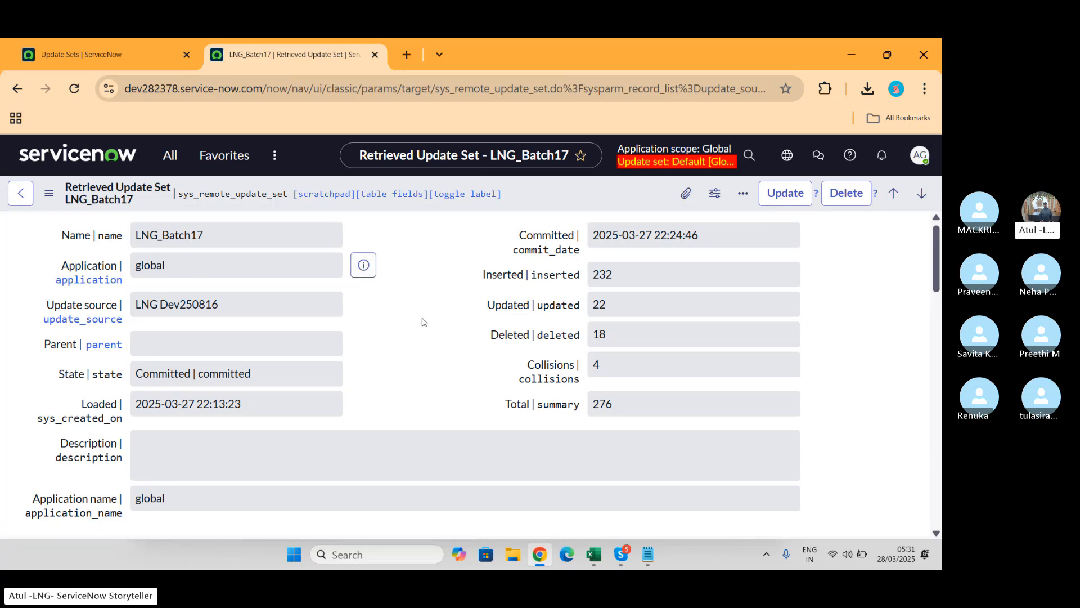
# Step: Show LNG_Batch17's Child Update Sets related list and open one child update set
pyautogui.scroll(-6, 423, 322)
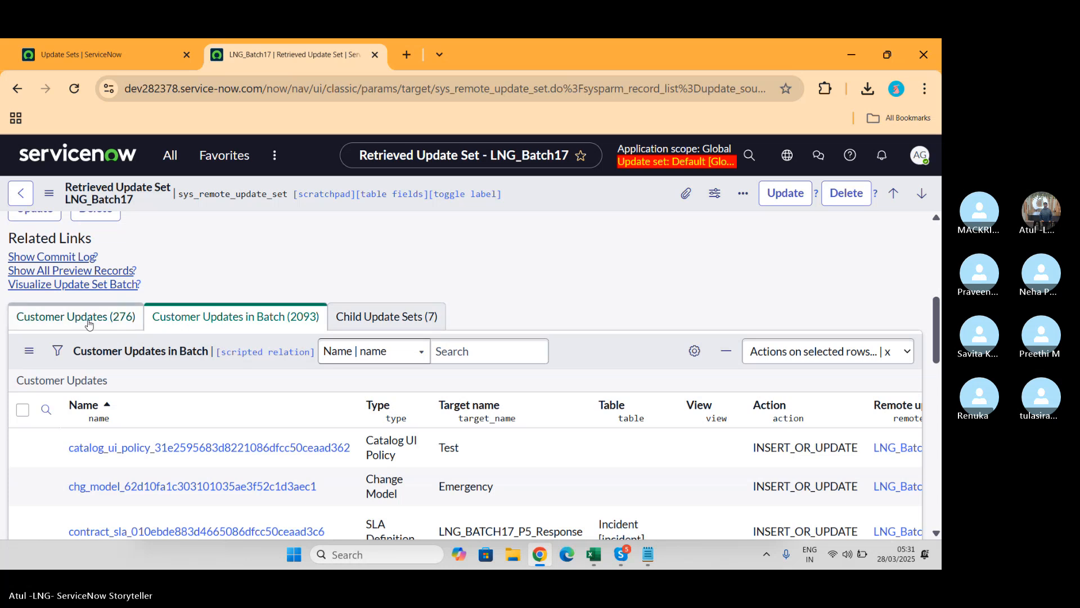
pyautogui.click(89, 324)
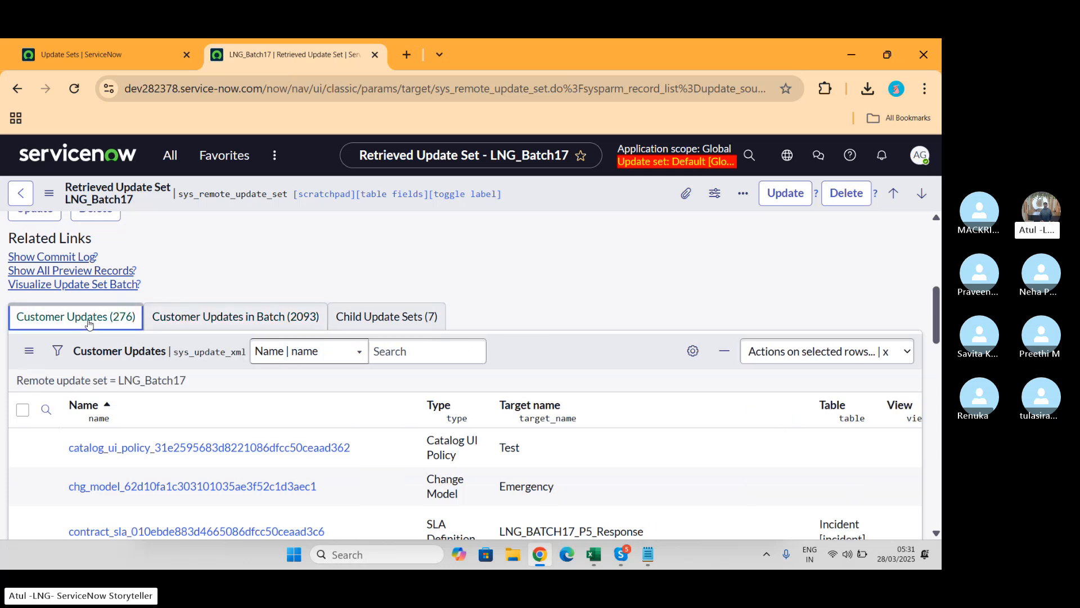
pyautogui.click(394, 316)
pyautogui.scroll(-4, 394, 313)
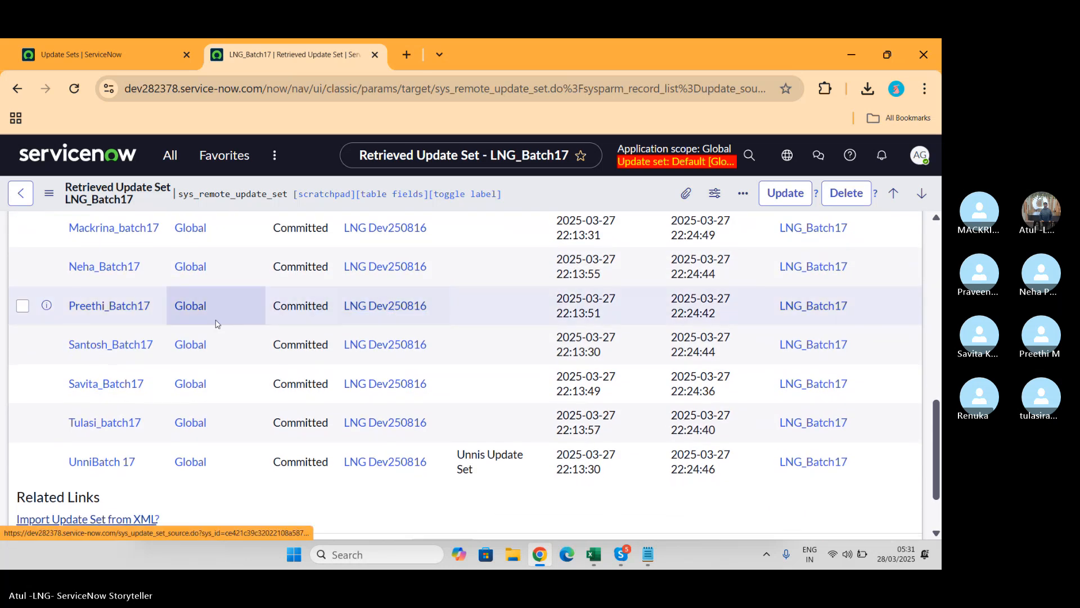
pyautogui.click(106, 388)
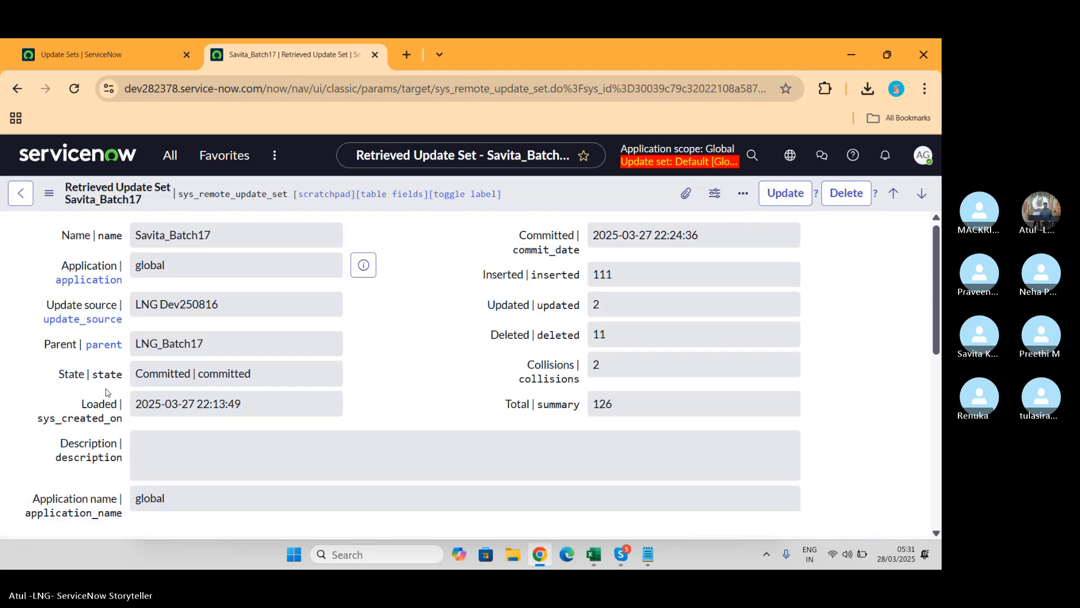
# Step: Go to Retrieved Update Sets via the 'retr' navigator search and reopen LNG_Batch17
pyautogui.click(162, 164)
pyautogui.write('retr')
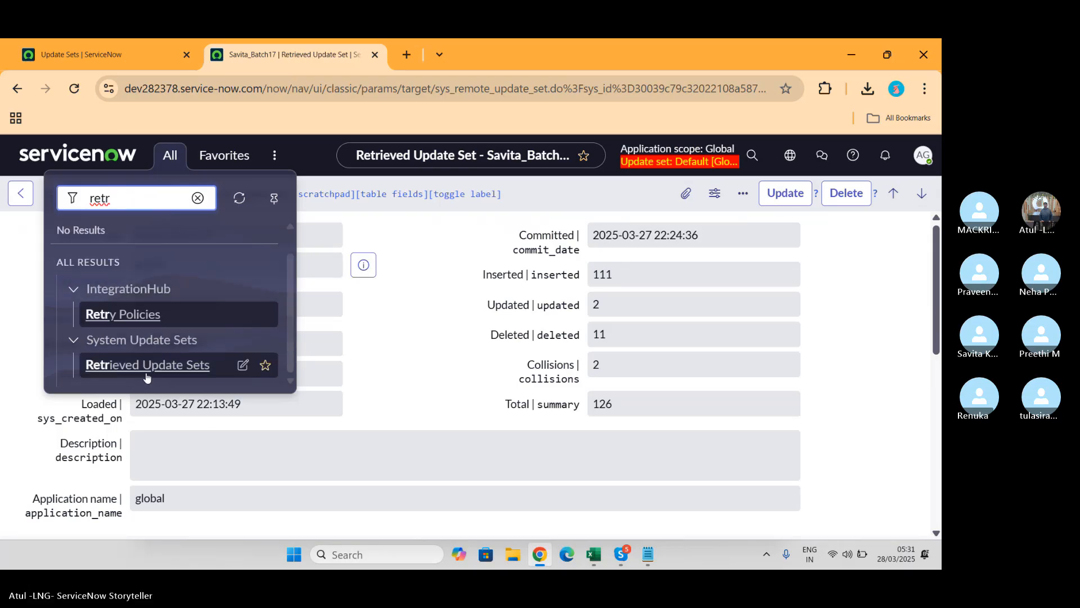
pyautogui.click(146, 375)
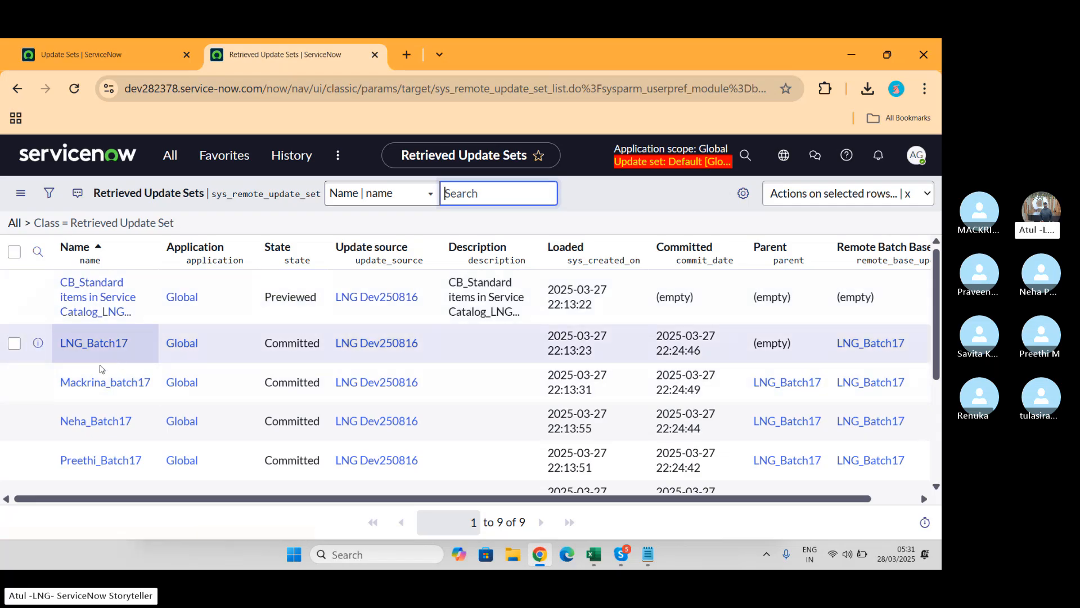
pyautogui.click(110, 344)
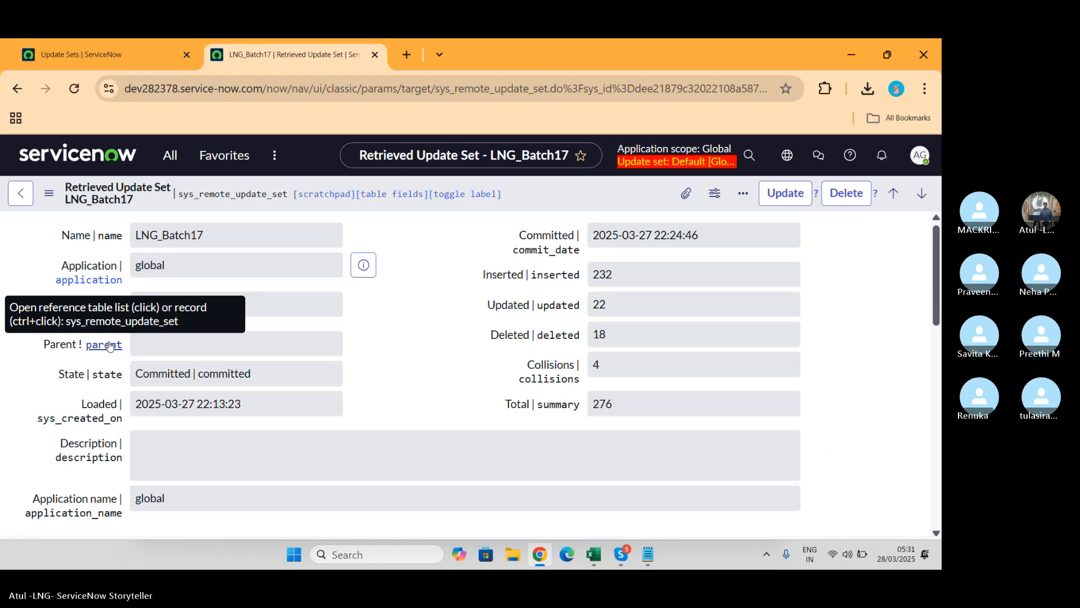
pyautogui.scroll(-5, 422, 369)
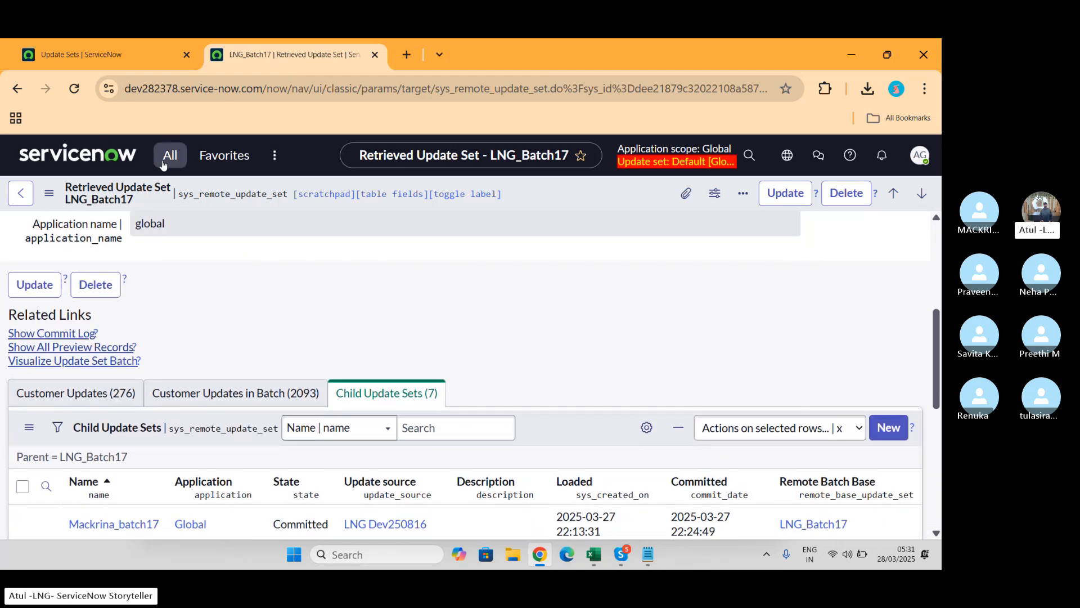
# Step: Filter the navigator by 'update se' to list the update set modules
pyautogui.click(162, 164)
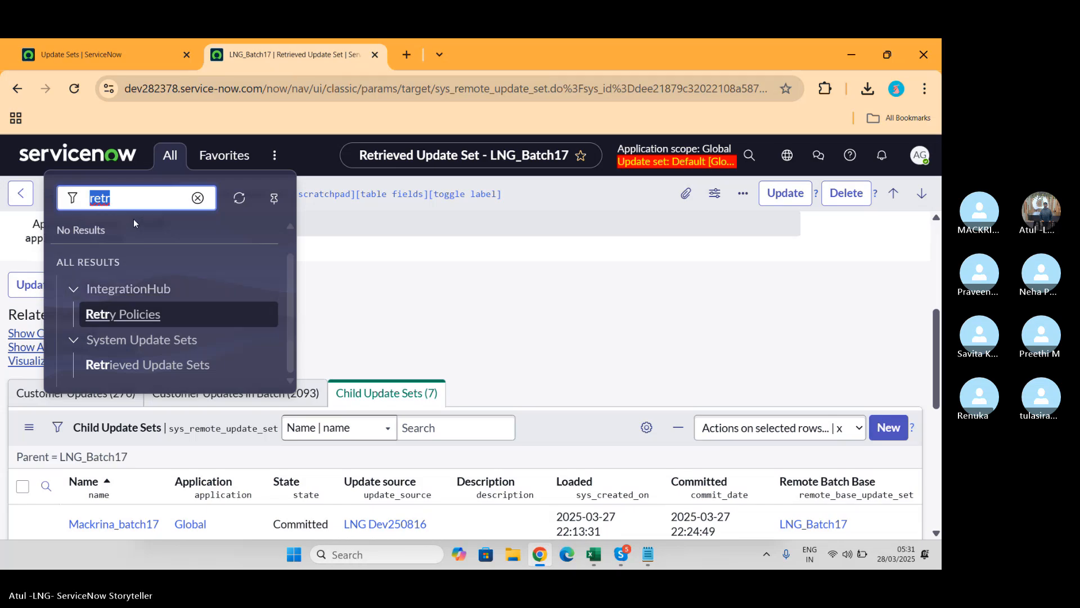
pyautogui.write('update se')
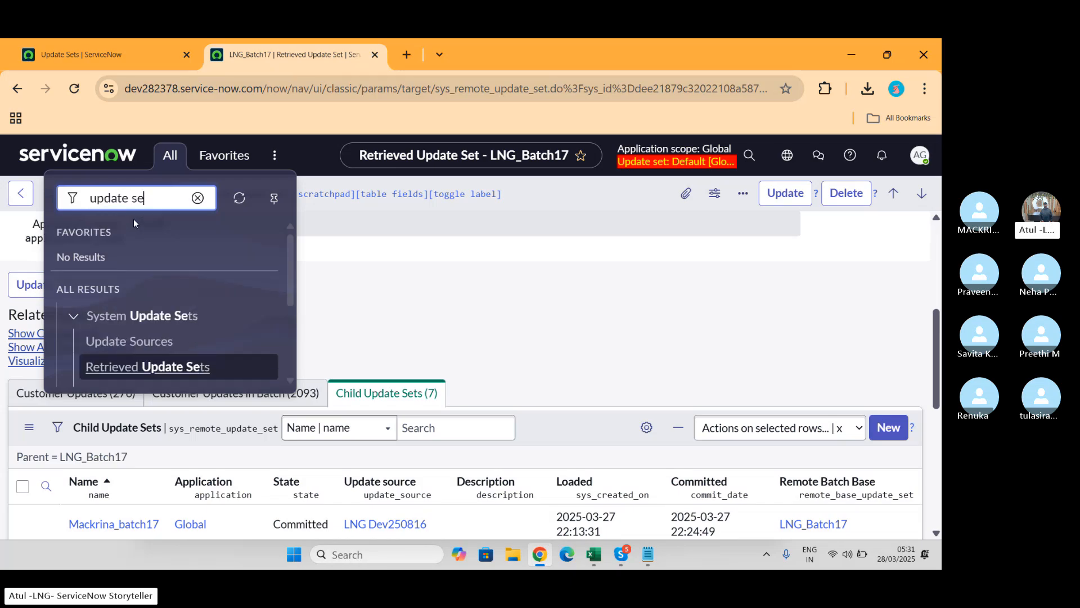
pyautogui.scroll(-3, 202, 295)
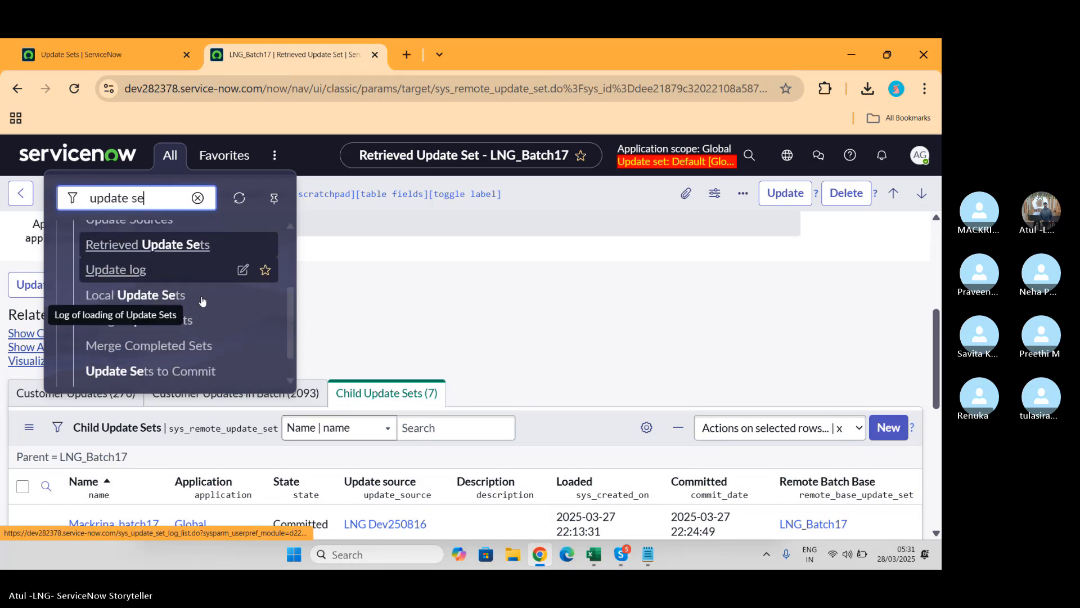
# Step: Open the batch17 update set from Local Update Sets and start its Back Out
pyautogui.click(128, 300)
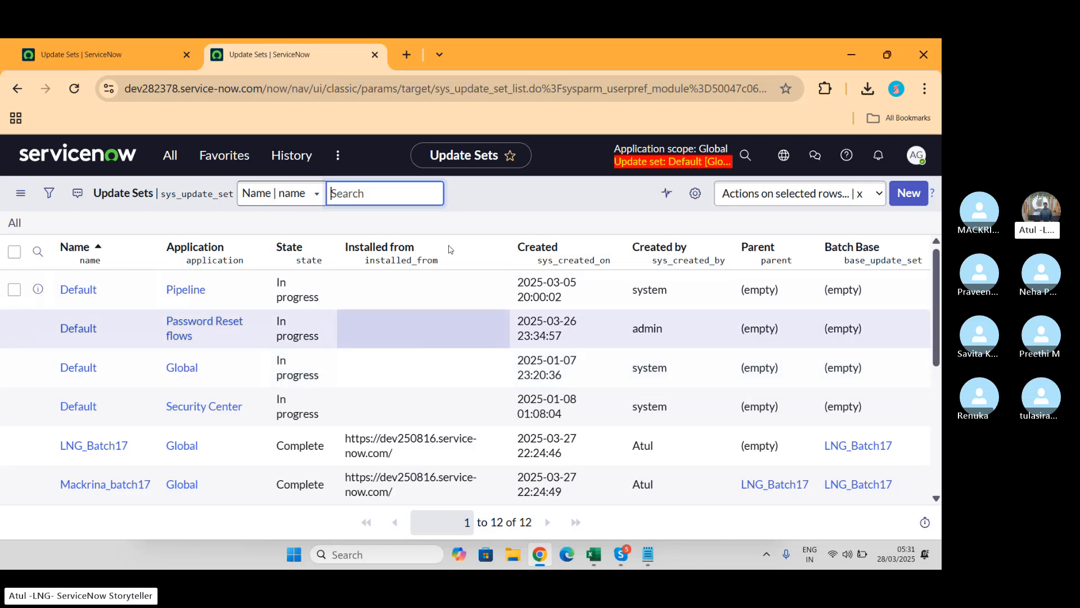
pyautogui.click(94, 485)
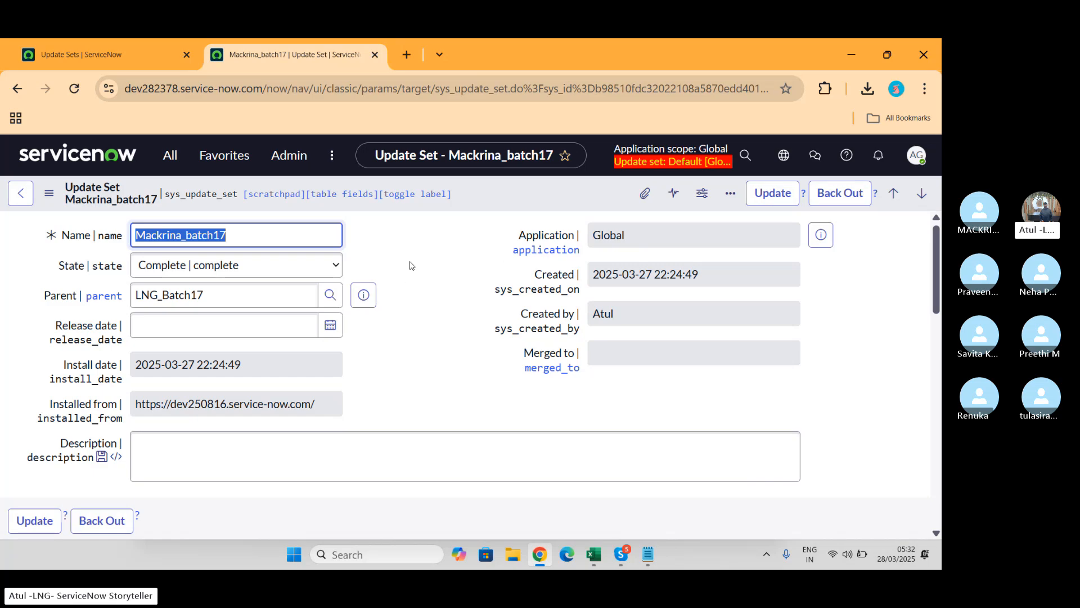
pyautogui.click(823, 204)
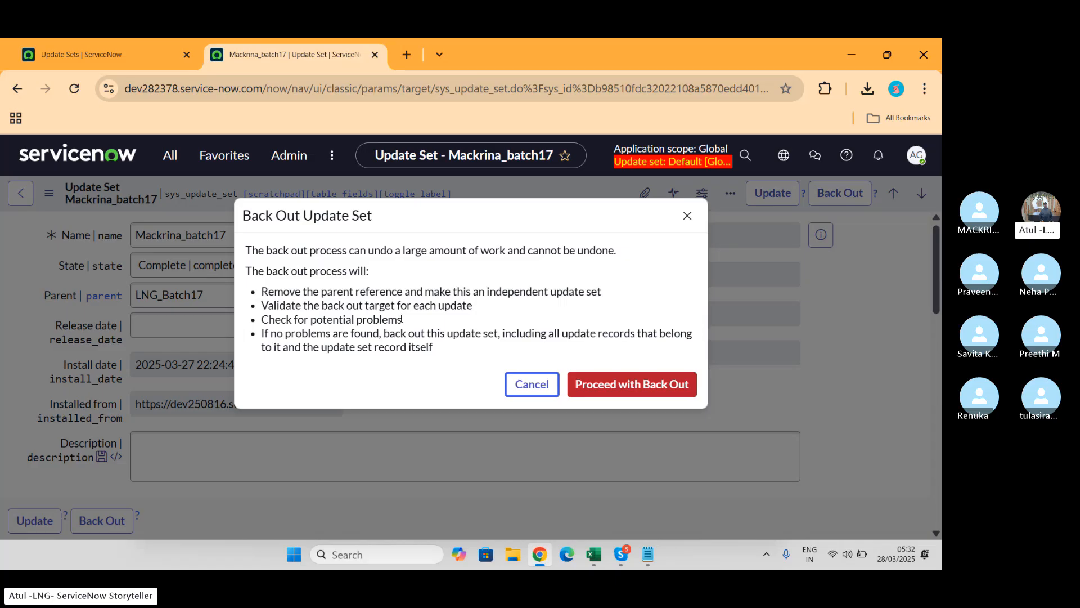
# Step: Proceed with backing out batch17, then close the failure report showing 1 problem
pyautogui.click(402, 319)
pyautogui.click(615, 384)
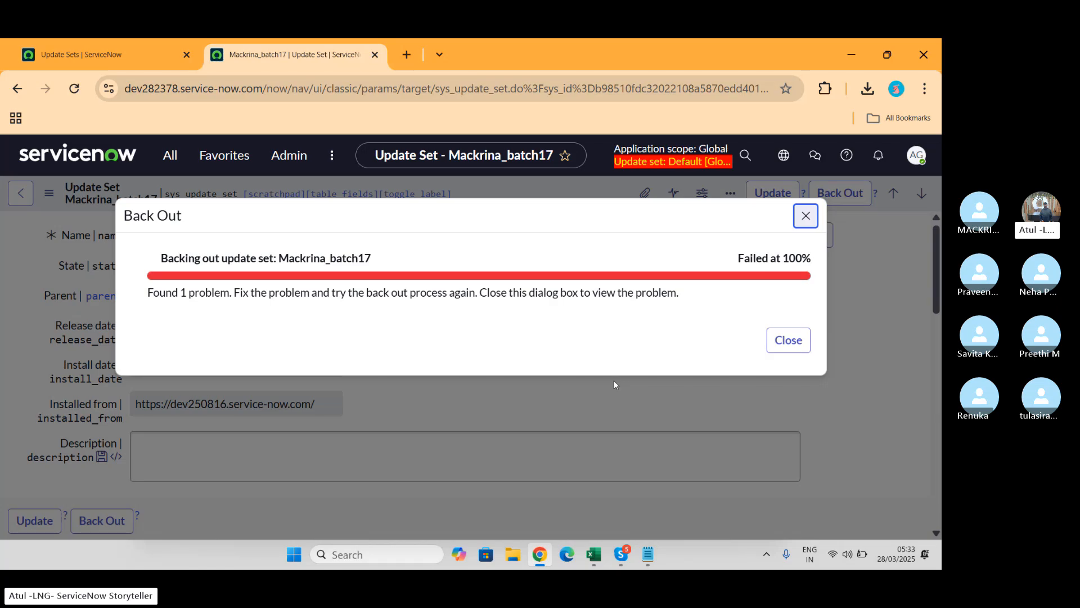
pyautogui.click(789, 344)
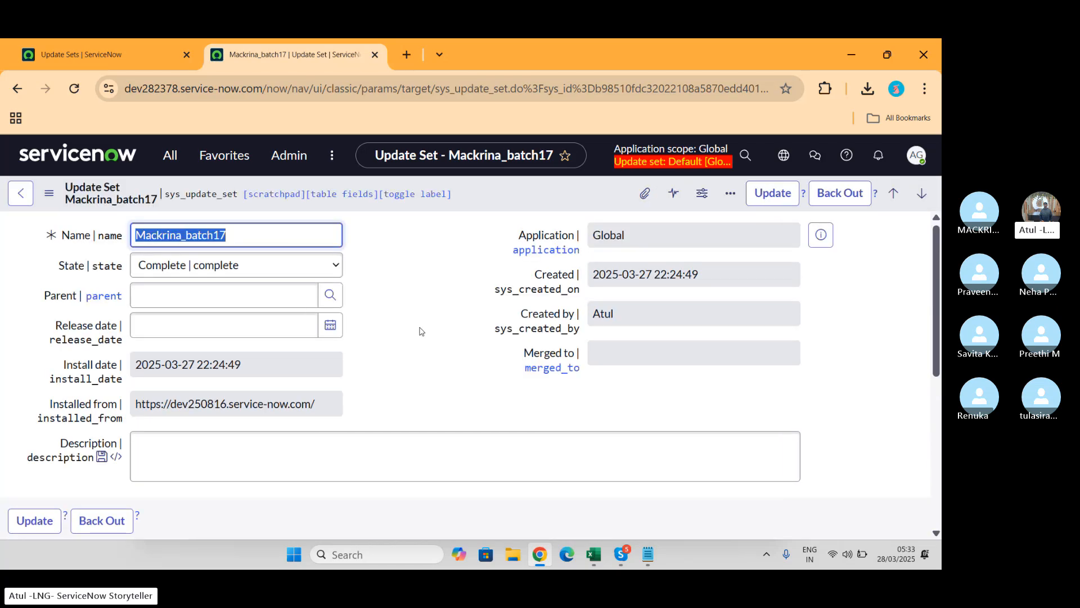
# Step: Open the Group Membership backout problem and save it with Do Nothing
pyautogui.scroll(-4, 420, 331)
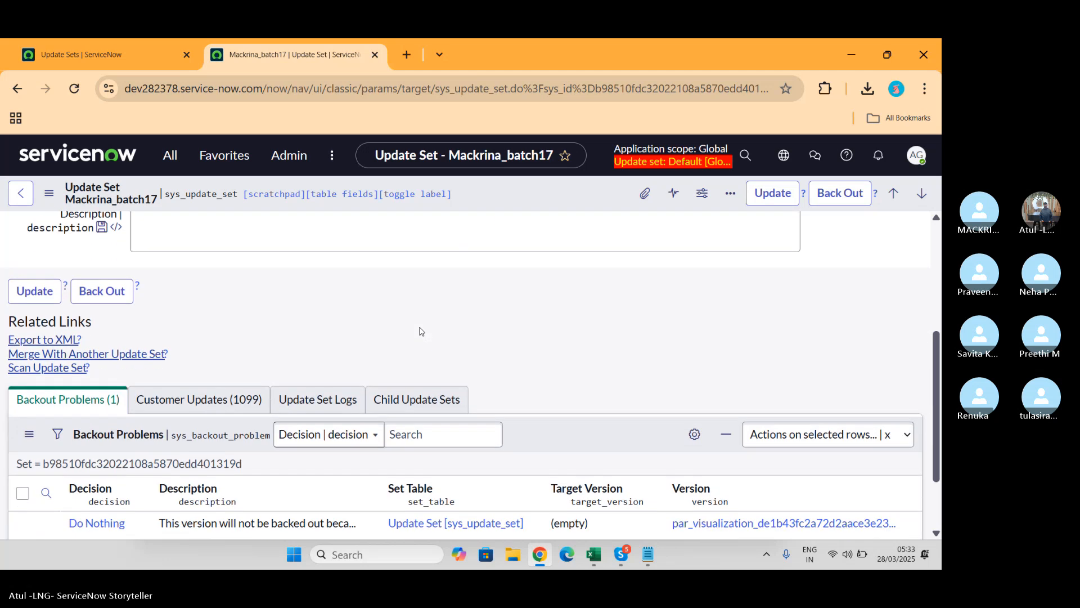
pyautogui.scroll(-2, 421, 330)
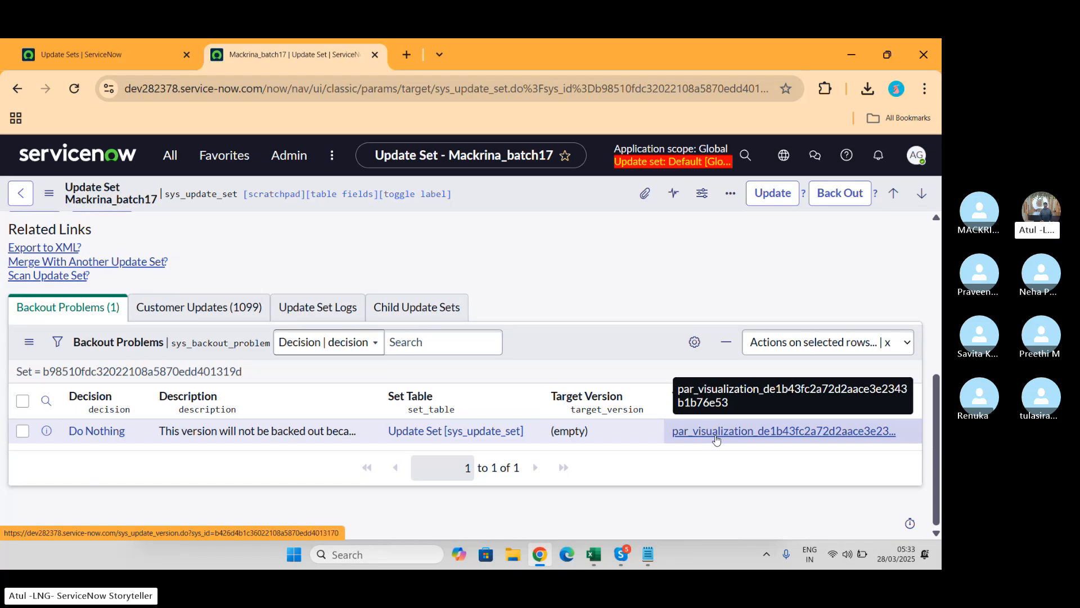
pyautogui.click(97, 431)
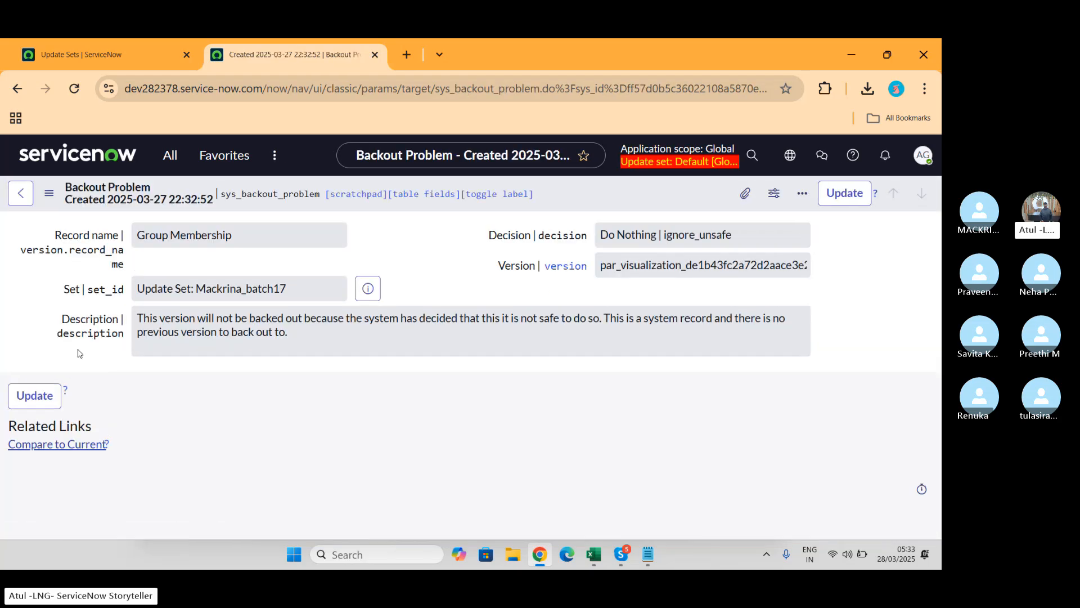
pyautogui.click(31, 405)
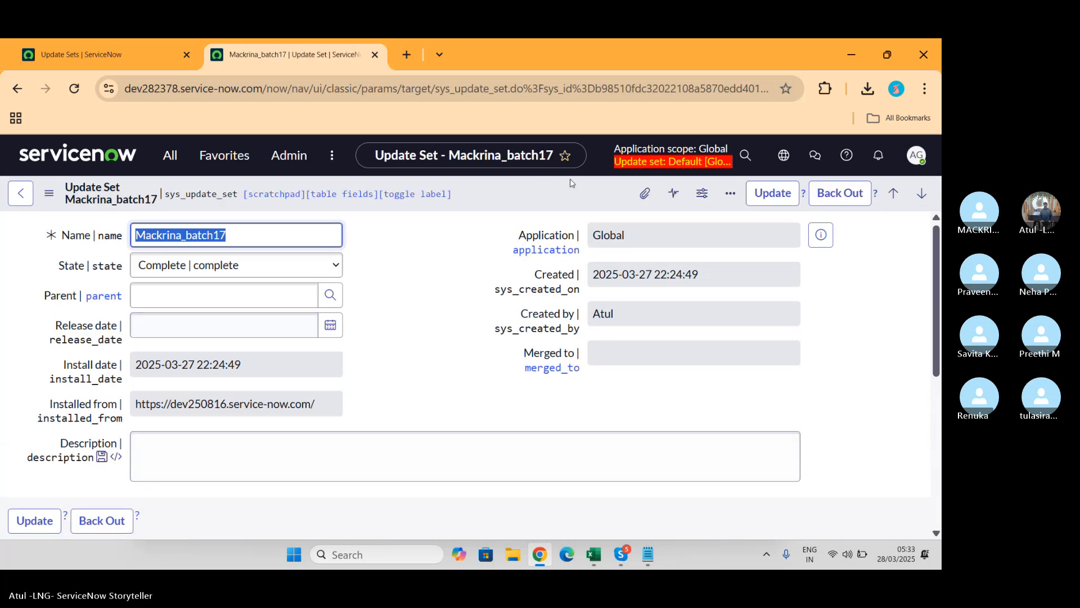
# Step: Rerun the batch17 back out, collapse its progress details, and return to the other instance's Update Sets
pyautogui.click(833, 198)
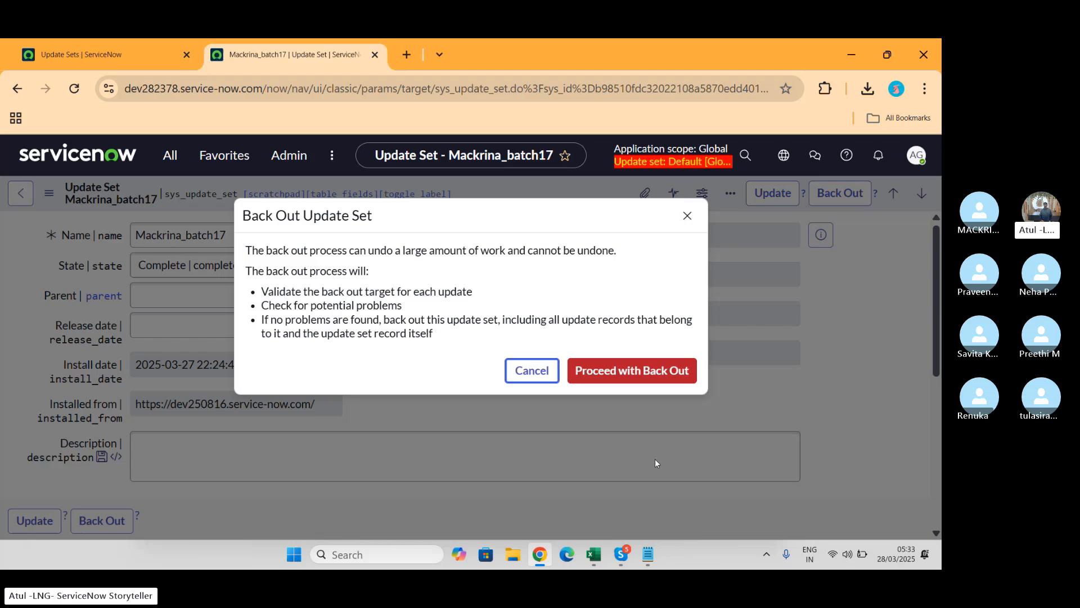
pyautogui.click(648, 373)
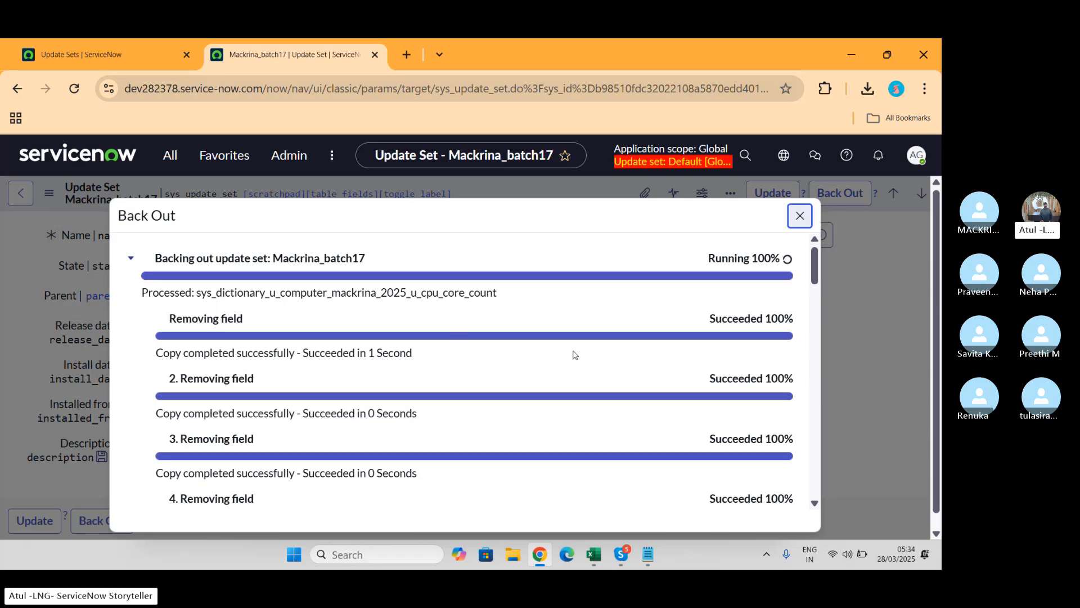
pyautogui.scroll(-5, 579, 362)
pyautogui.scroll(-20, 580, 363)
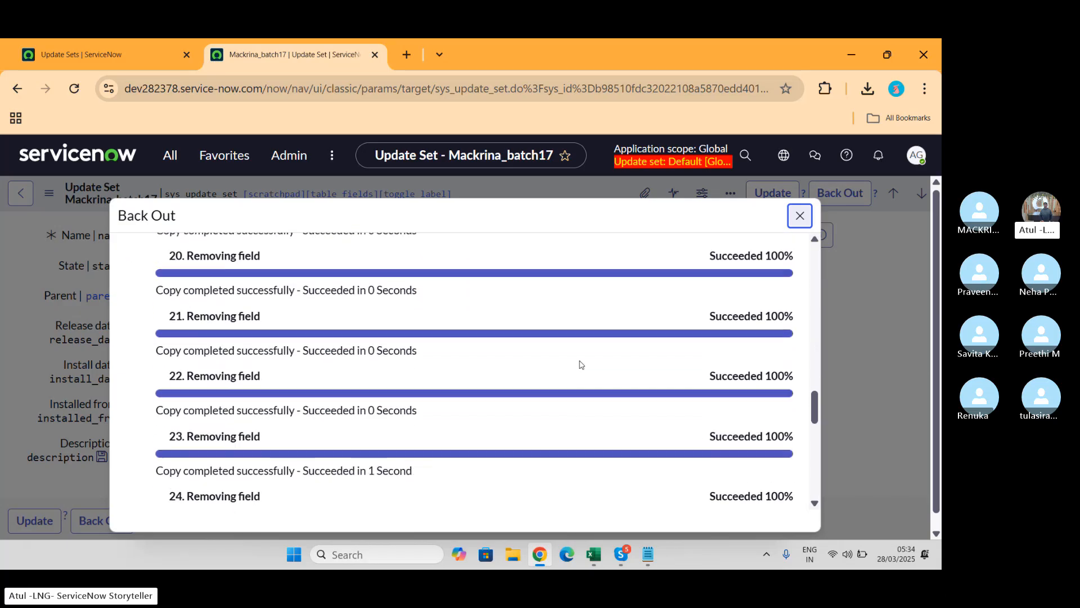
pyautogui.scroll(20, 580, 363)
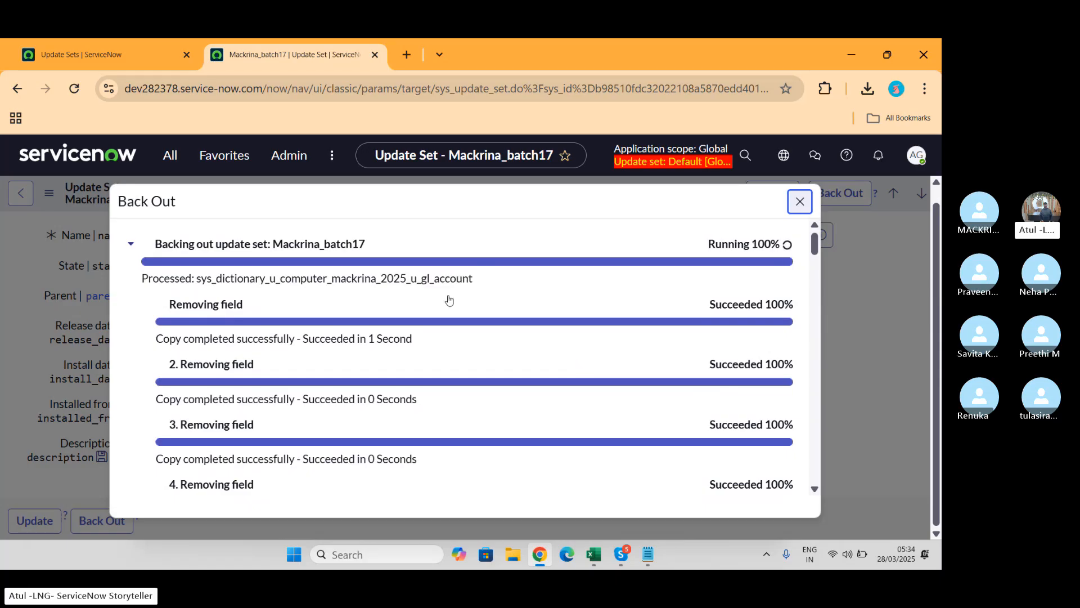
pyautogui.click(130, 244)
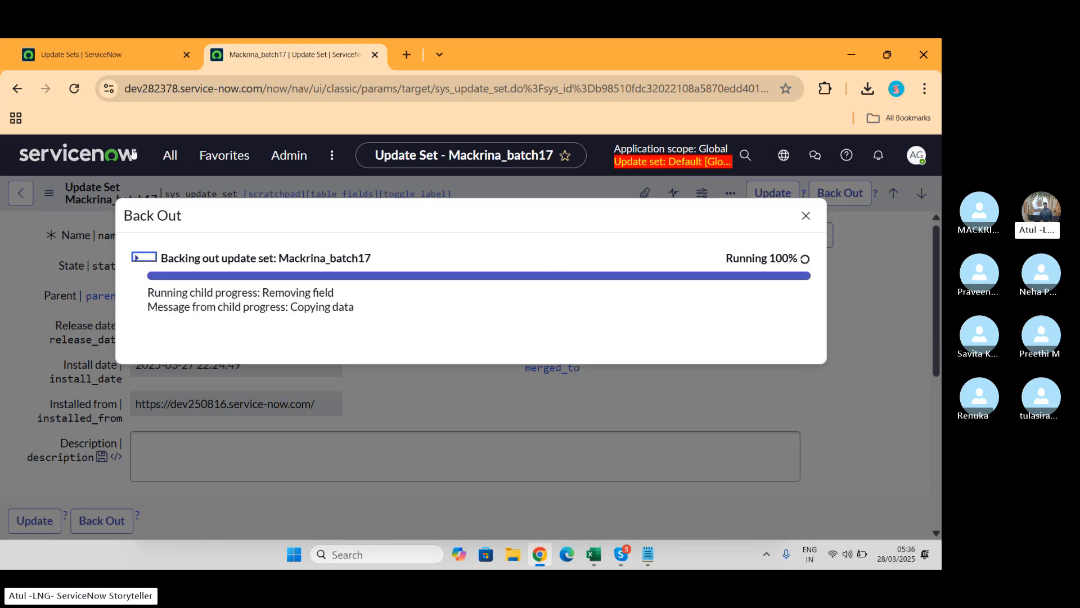
pyautogui.click(95, 57)
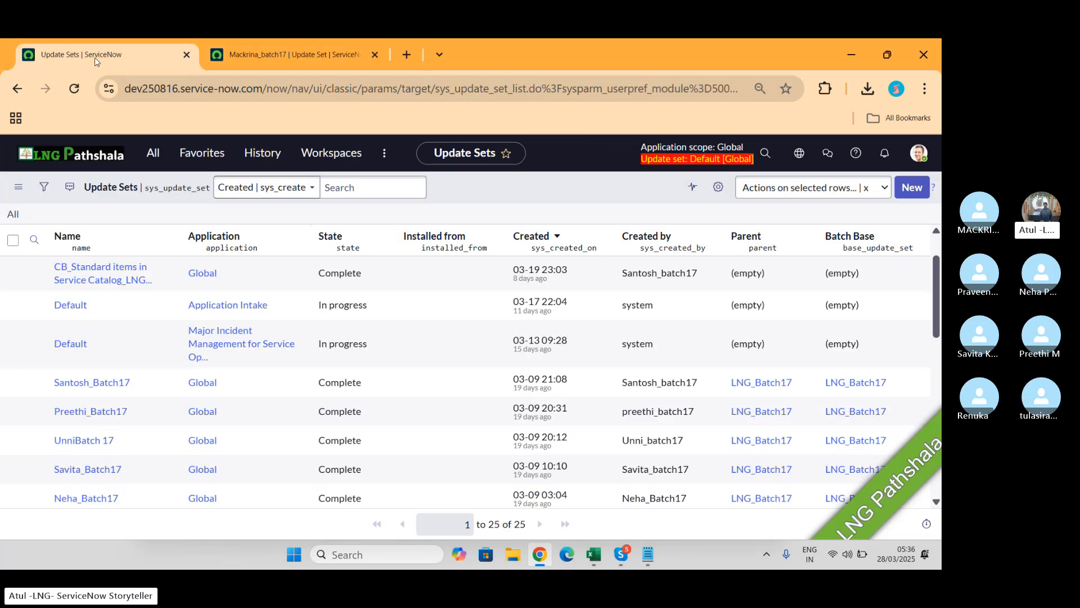
# Step: Open User Administration > Users through a 'user a' navigator search
pyautogui.click(145, 157)
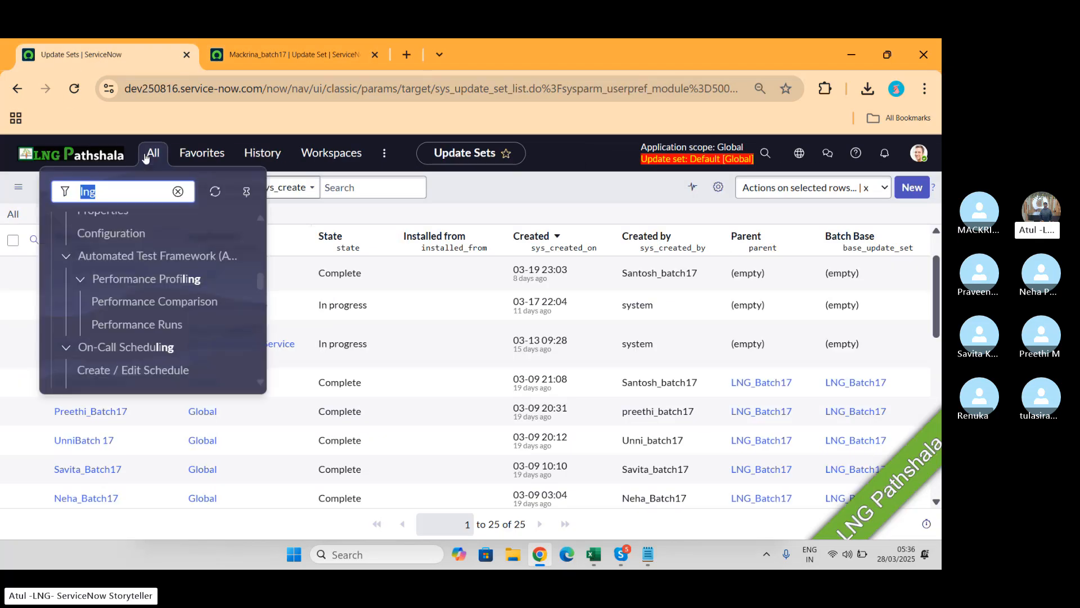
pyautogui.write('user a')
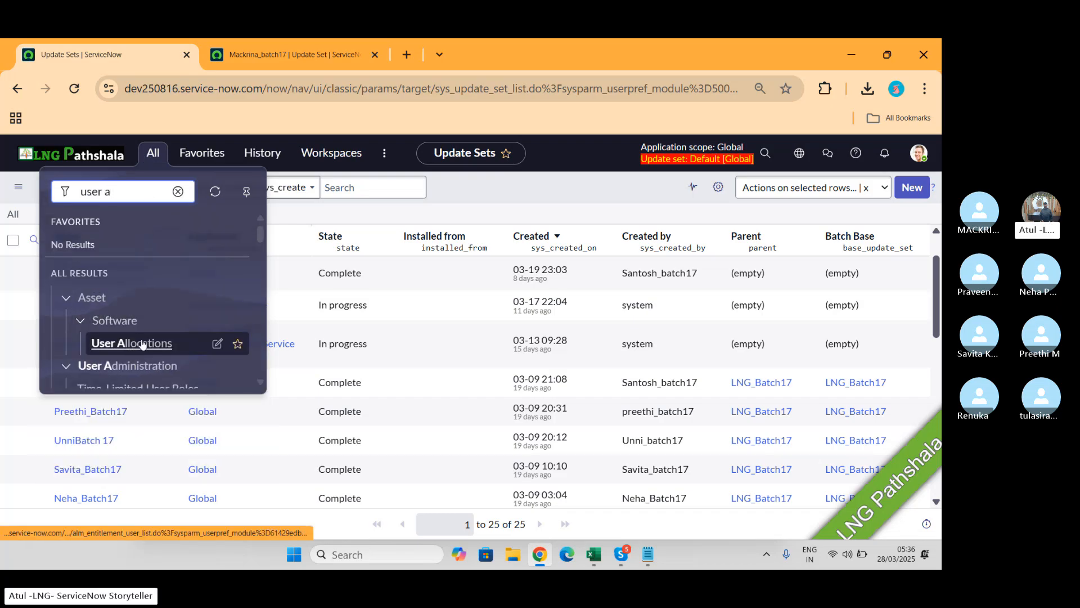
pyautogui.scroll(-3, 143, 343)
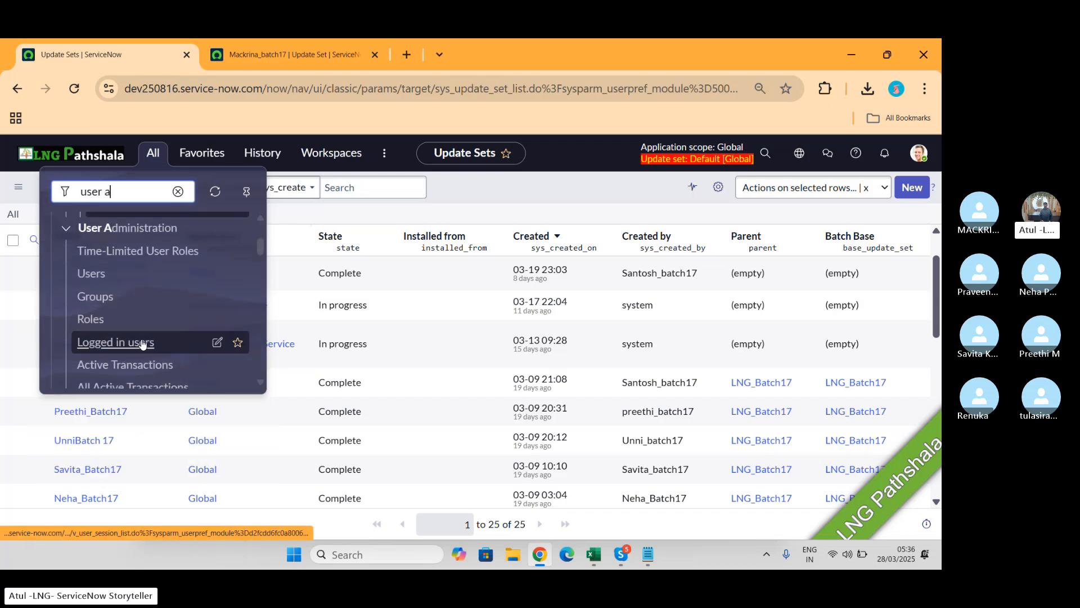
pyautogui.click(85, 275)
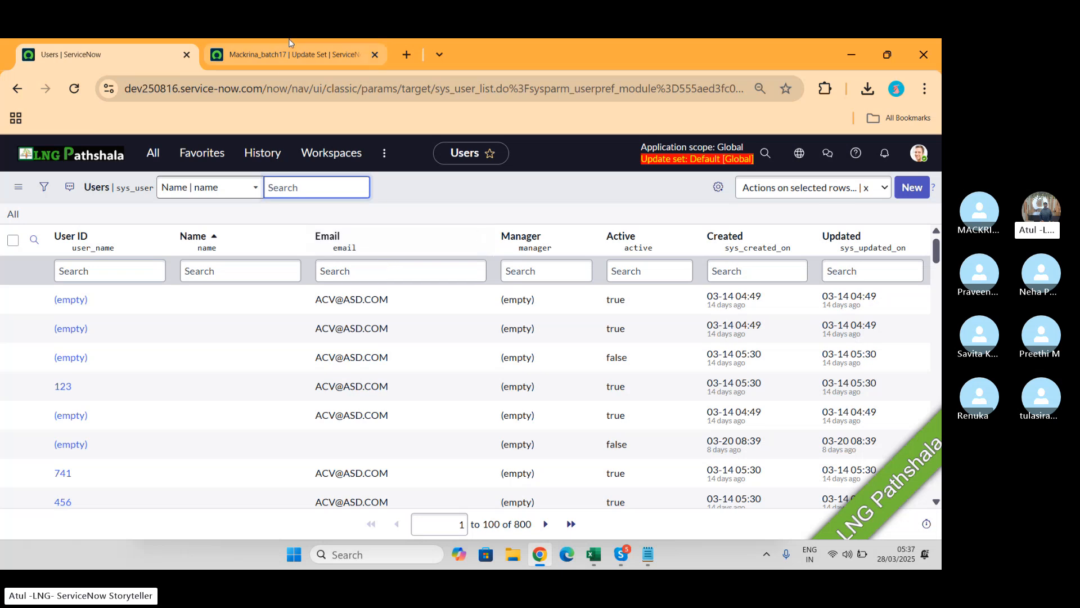
pyautogui.click(266, 48)
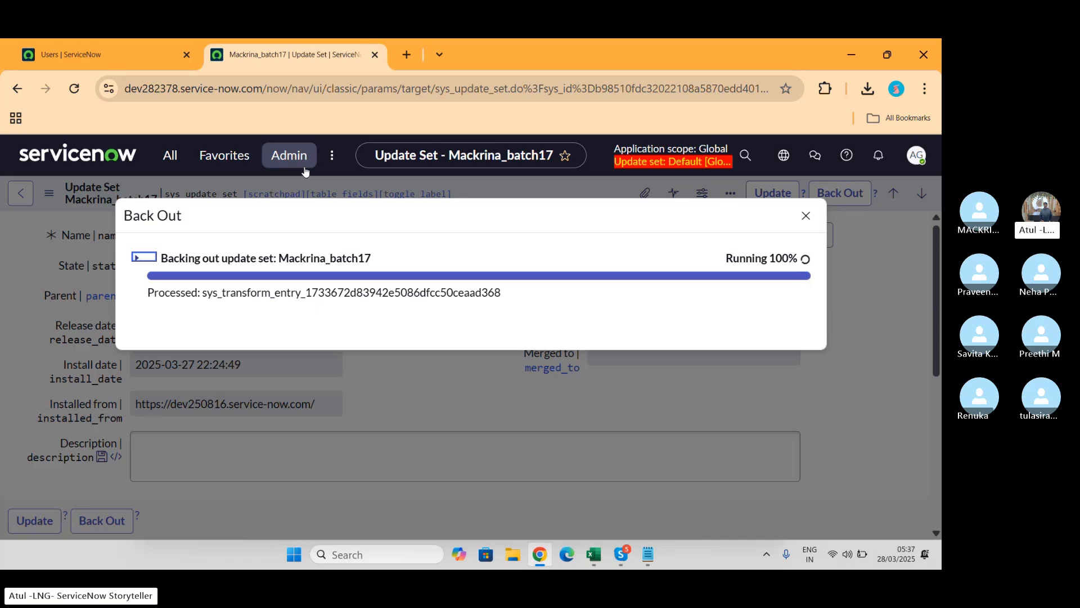
pyautogui.click(101, 54)
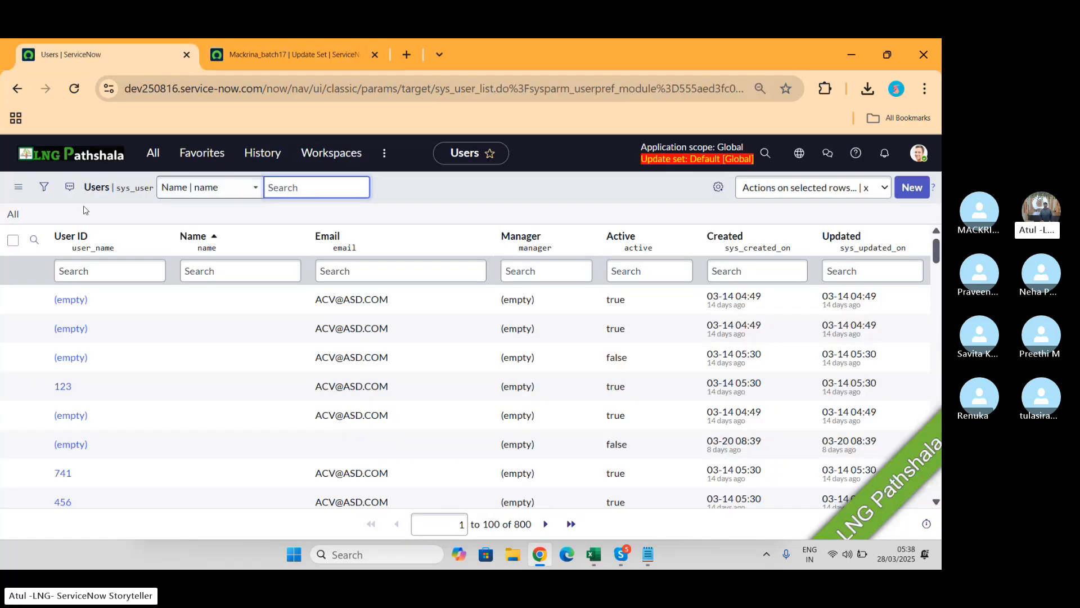
pyautogui.click(44, 186)
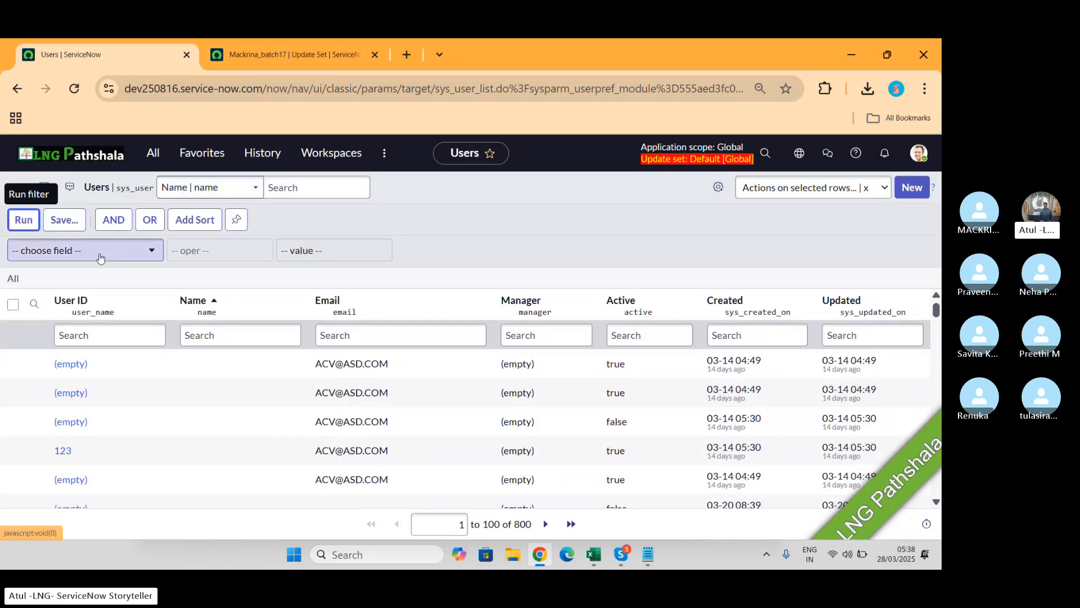
# Step: Add a Created 'between' date condition to the Users filter and run it
pyautogui.click(100, 257)
pyautogui.write('crea')
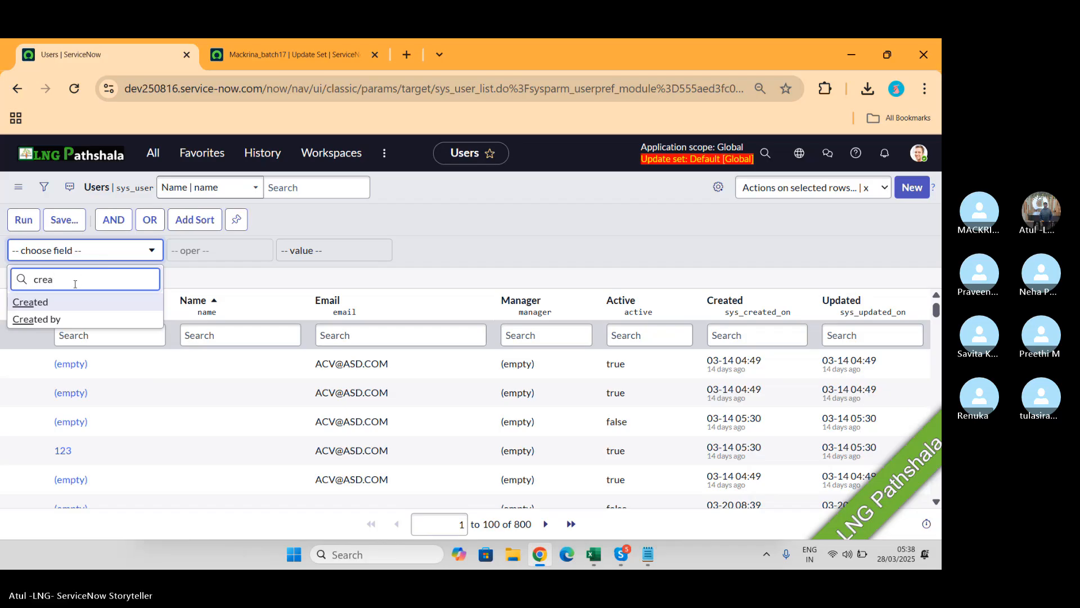
pyautogui.click(33, 302)
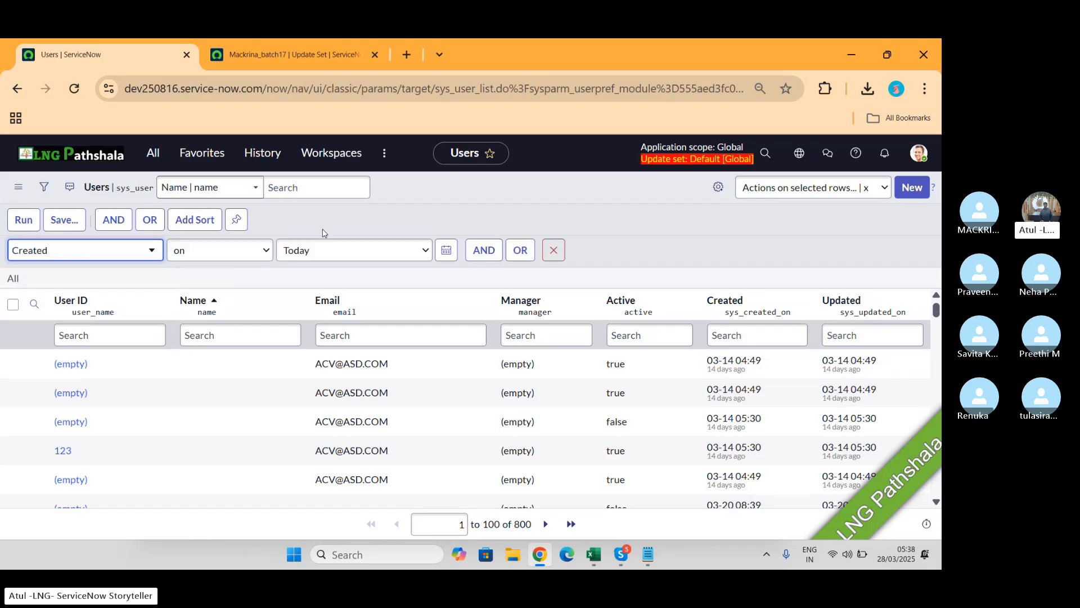
pyautogui.click(250, 253)
pyautogui.press('Escape')
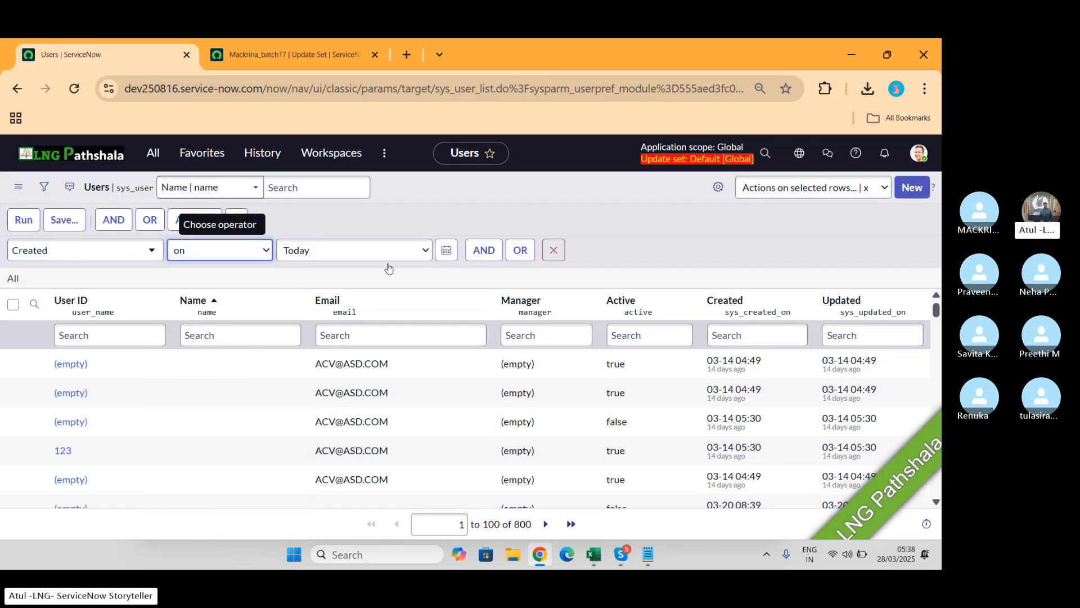
pyautogui.click(423, 250)
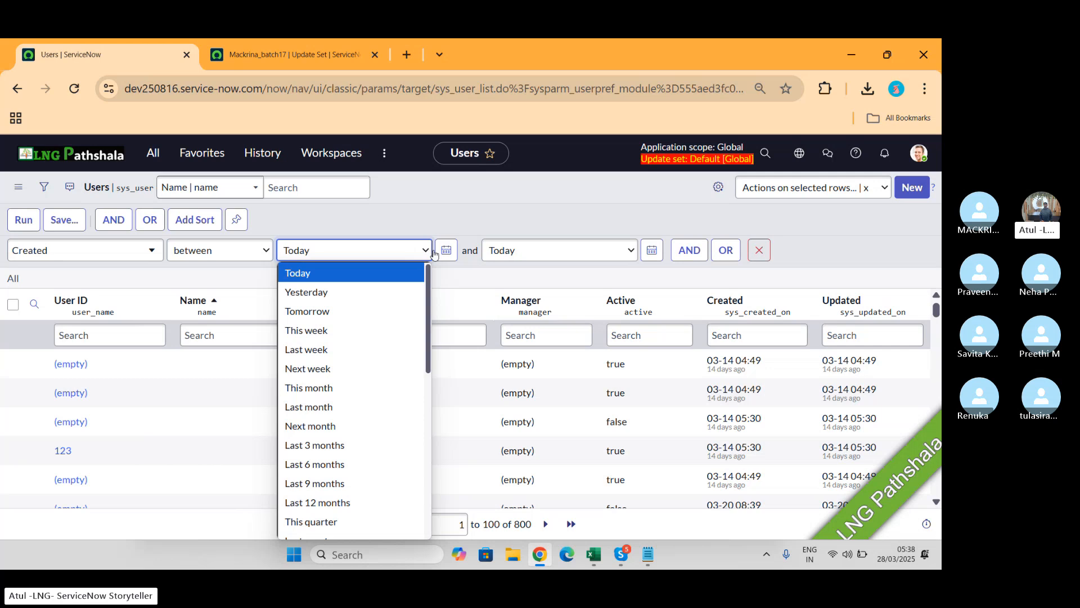
pyautogui.click(595, 257)
pyautogui.click(595, 258)
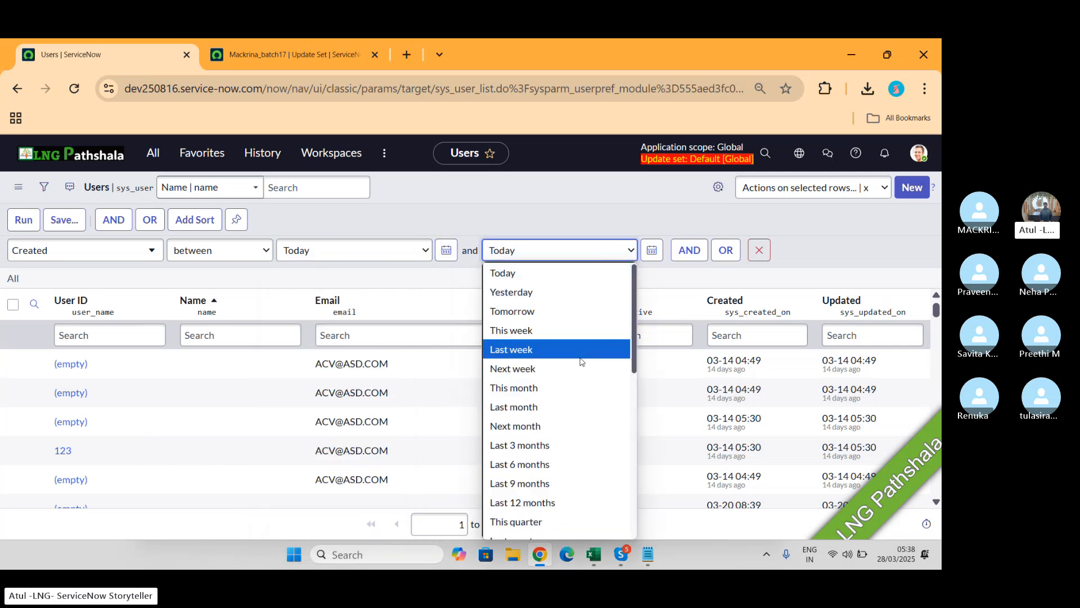
pyautogui.click(554, 407)
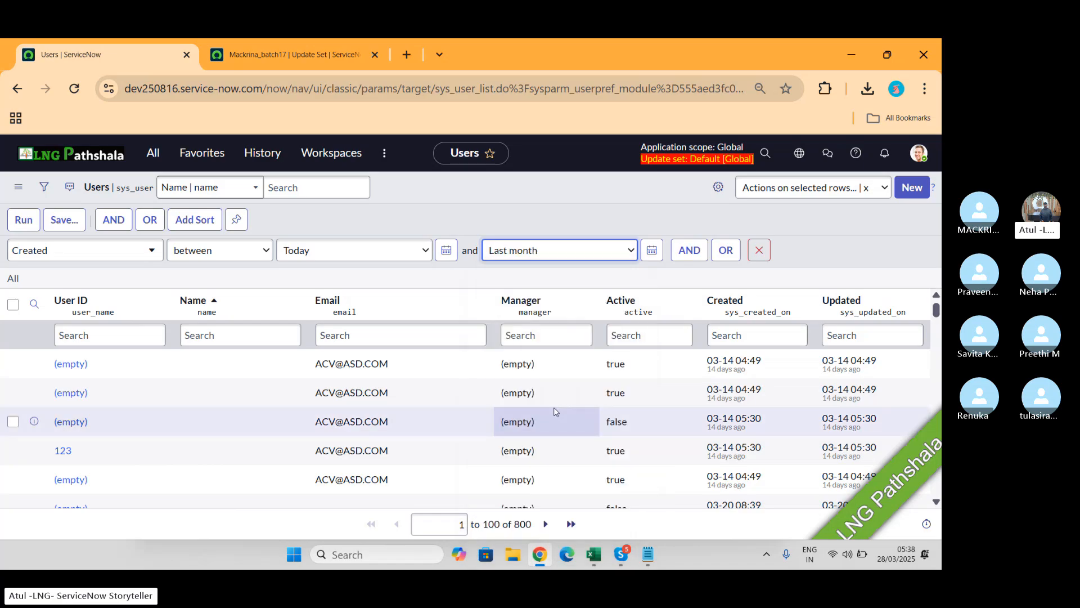
pyautogui.click(23, 221)
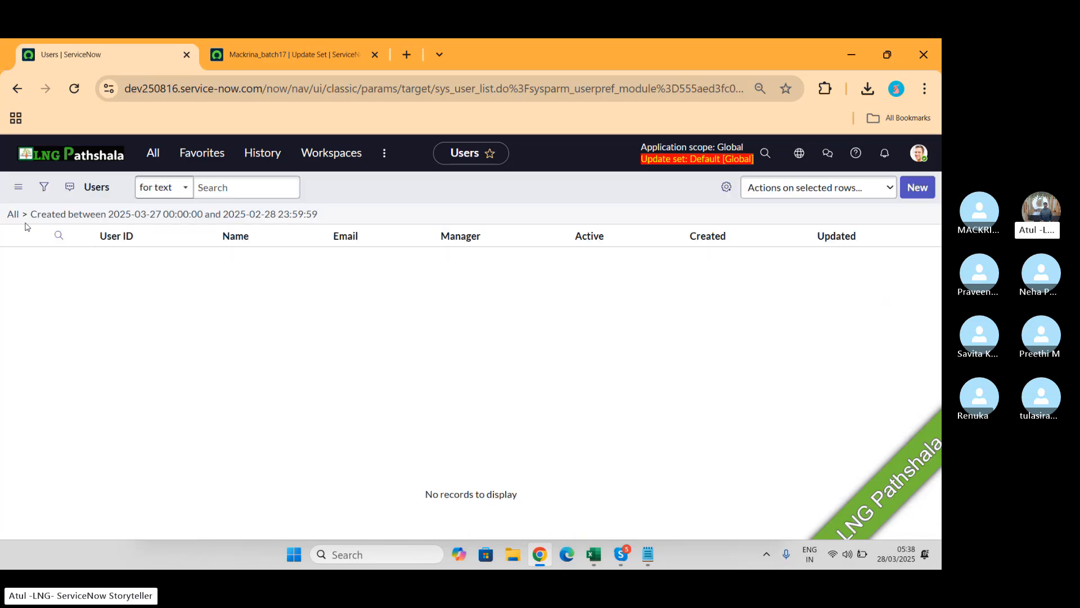
# Step: Correct the Created range to Last month through Today and rerun, listing 157 users
pyautogui.click(44, 186)
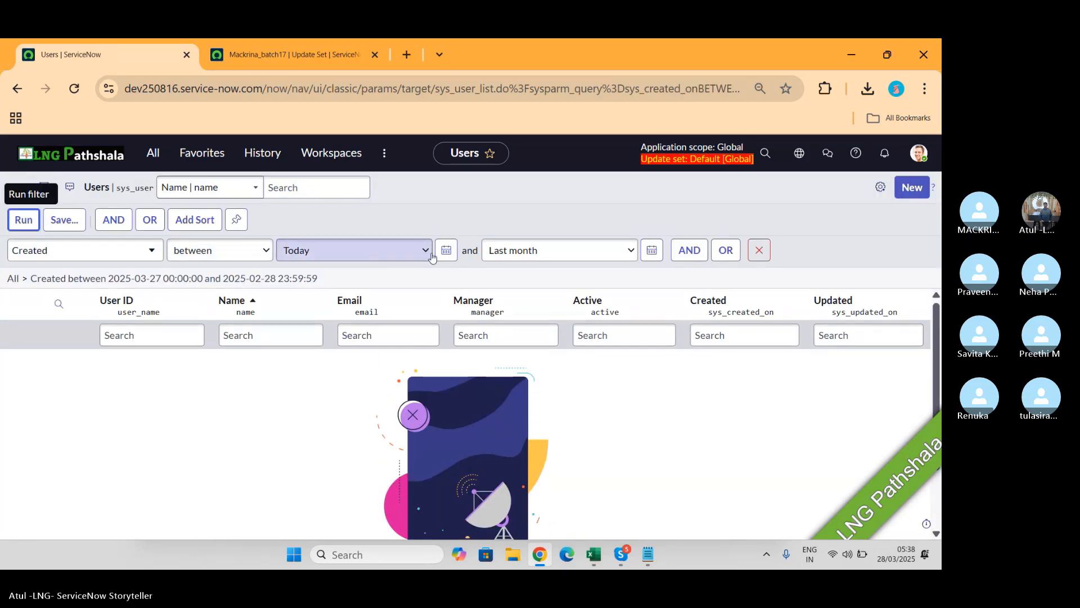
pyautogui.click(371, 255)
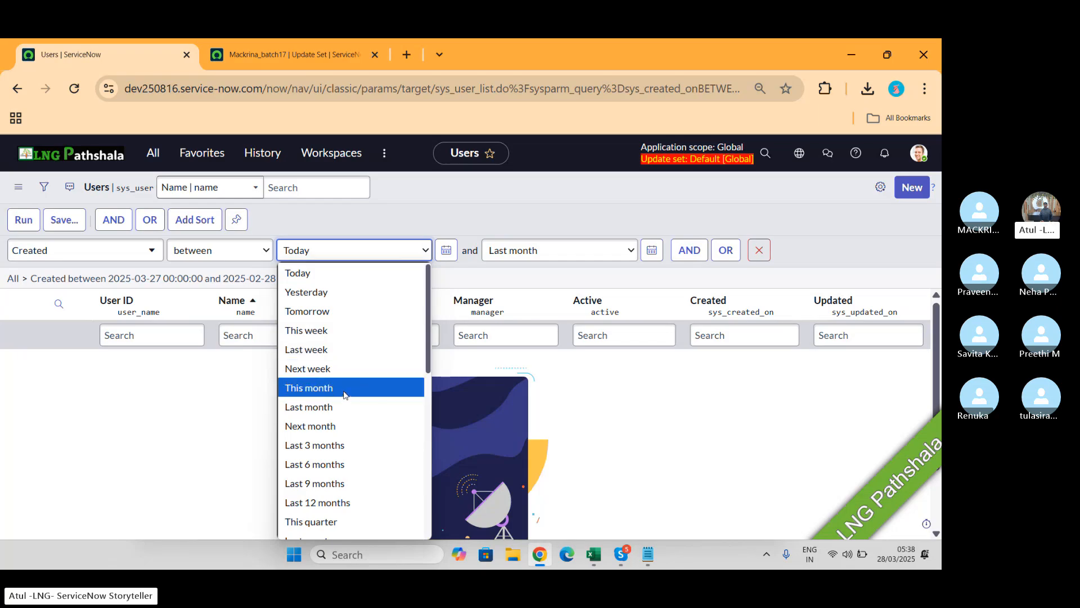
pyautogui.click(366, 407)
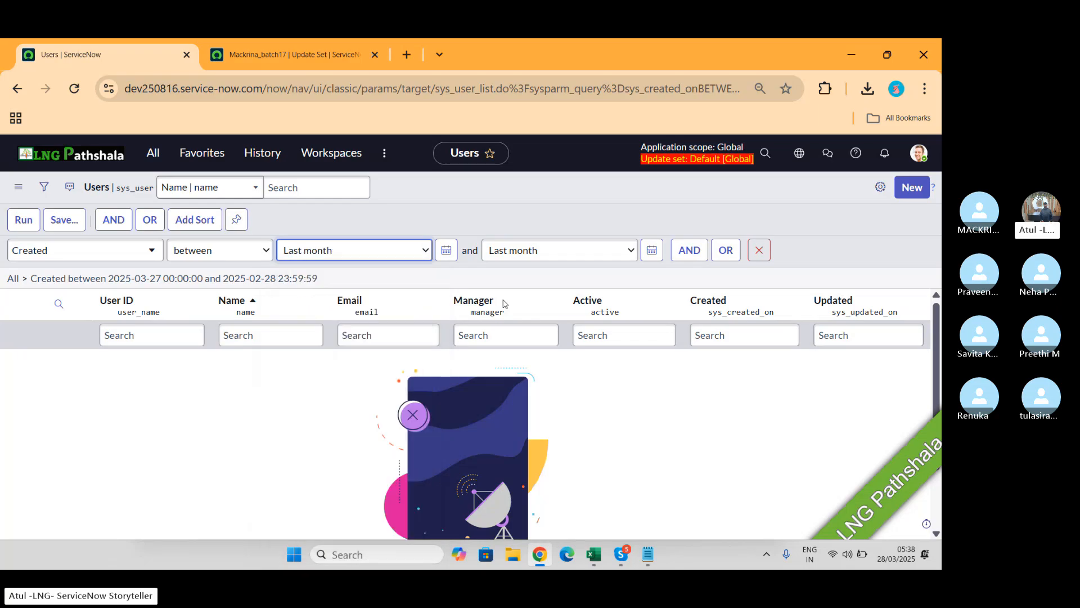
pyautogui.click(588, 253)
pyautogui.click(535, 275)
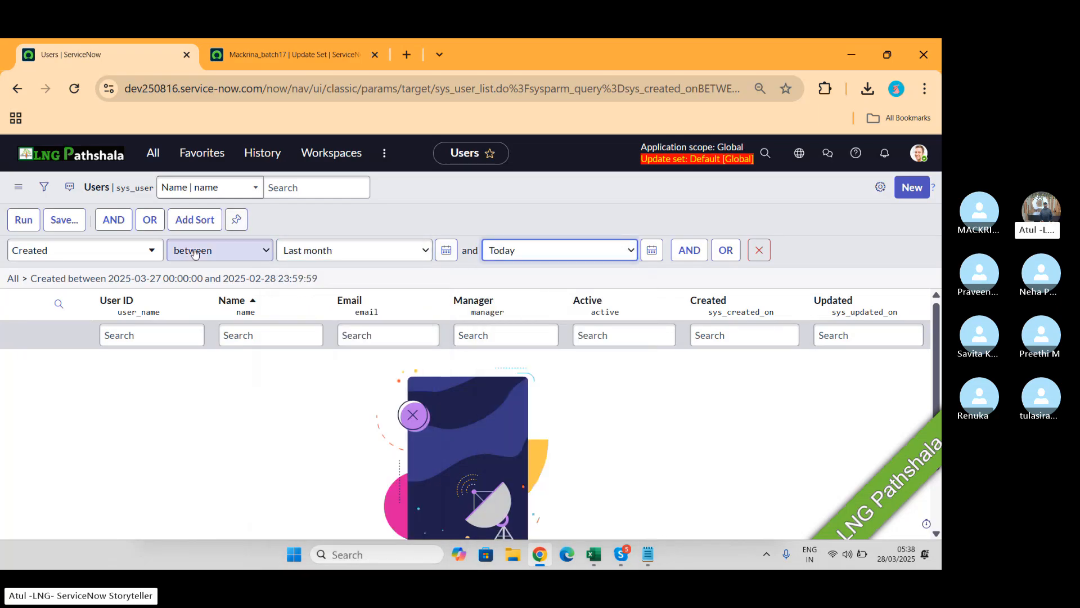
pyautogui.click(26, 221)
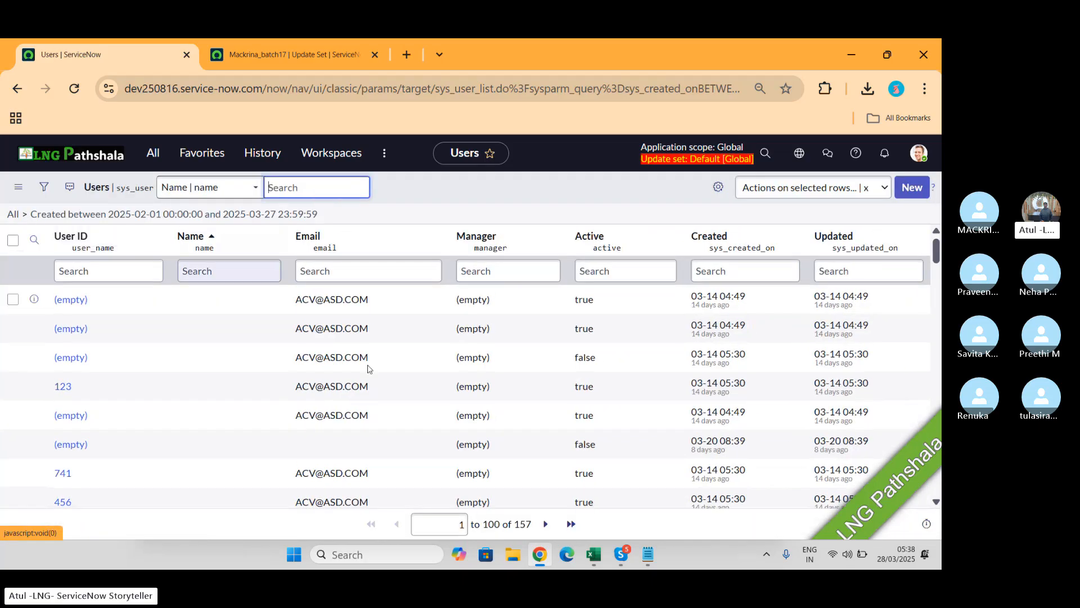
pyautogui.scroll(-10, 612, 381)
pyautogui.scroll(-10, 614, 386)
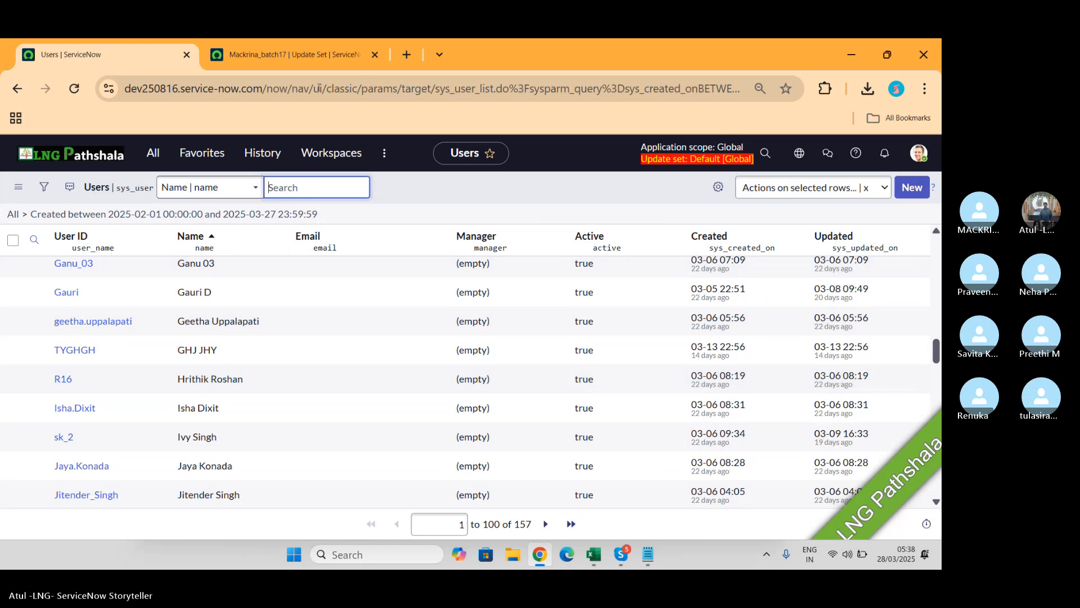
pyautogui.click(271, 52)
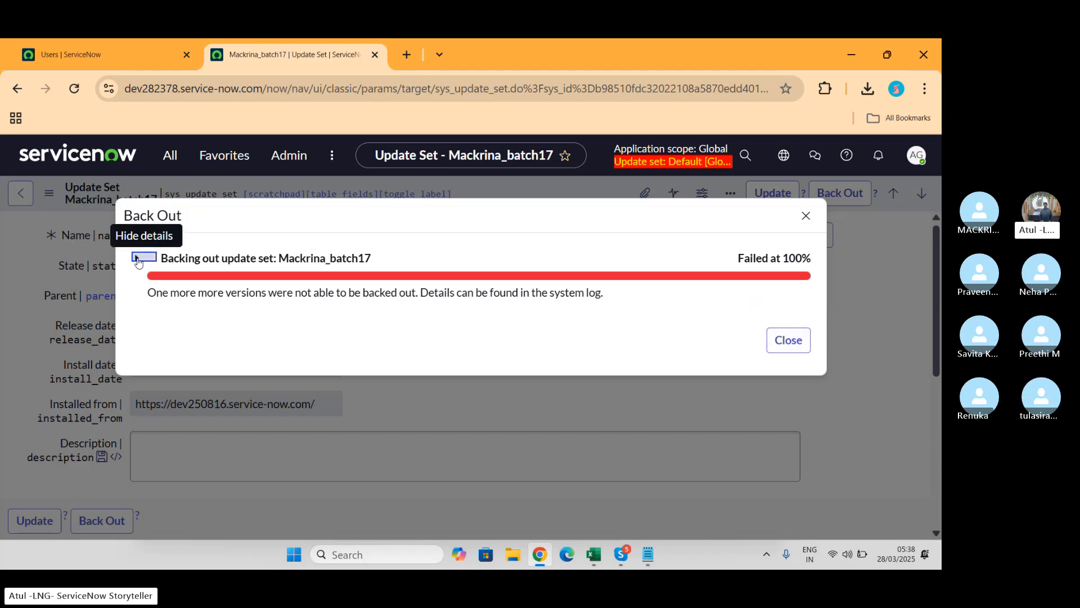
# Step: Close the failed back-out report for Mackrina_batch17 and review its Backout Problems list
pyautogui.moveTo(139, 261); pyautogui.dragTo(474, 336)
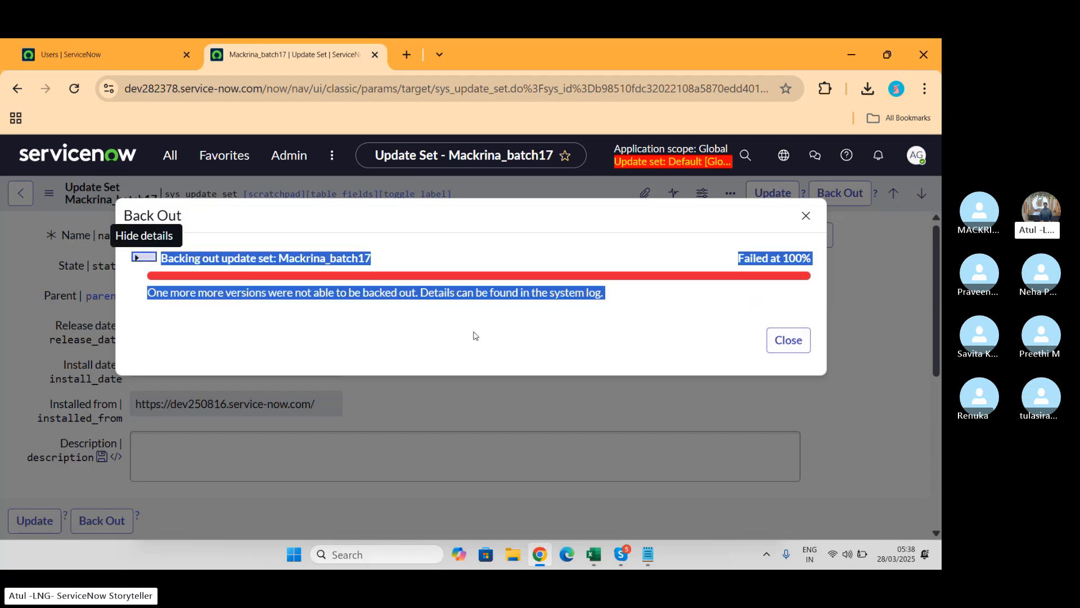
pyautogui.click(784, 342)
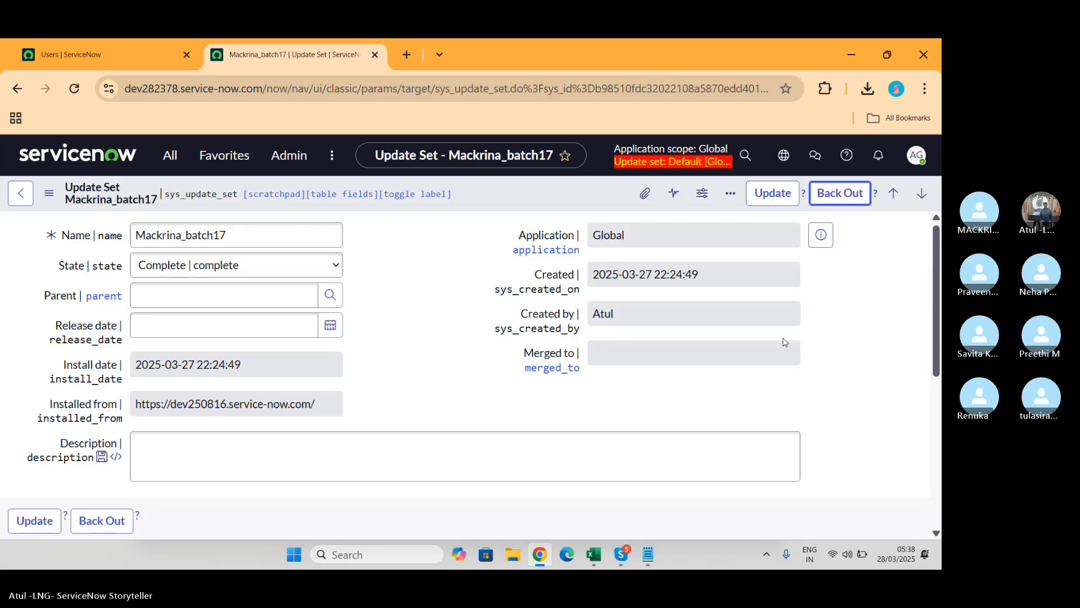
pyautogui.scroll(-5, 784, 342)
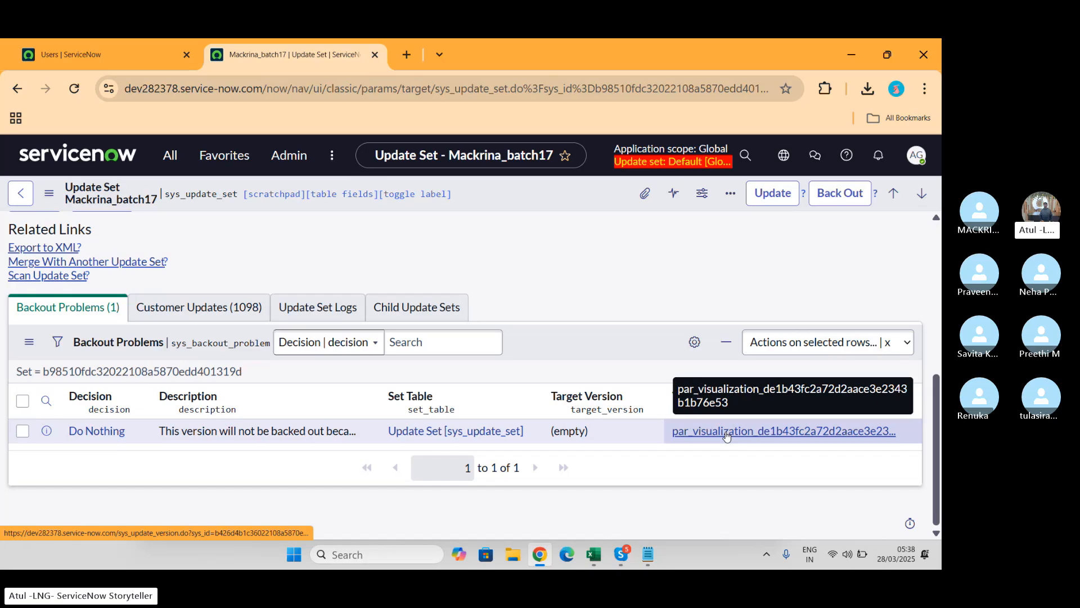
pyautogui.scroll(10, 474, 248)
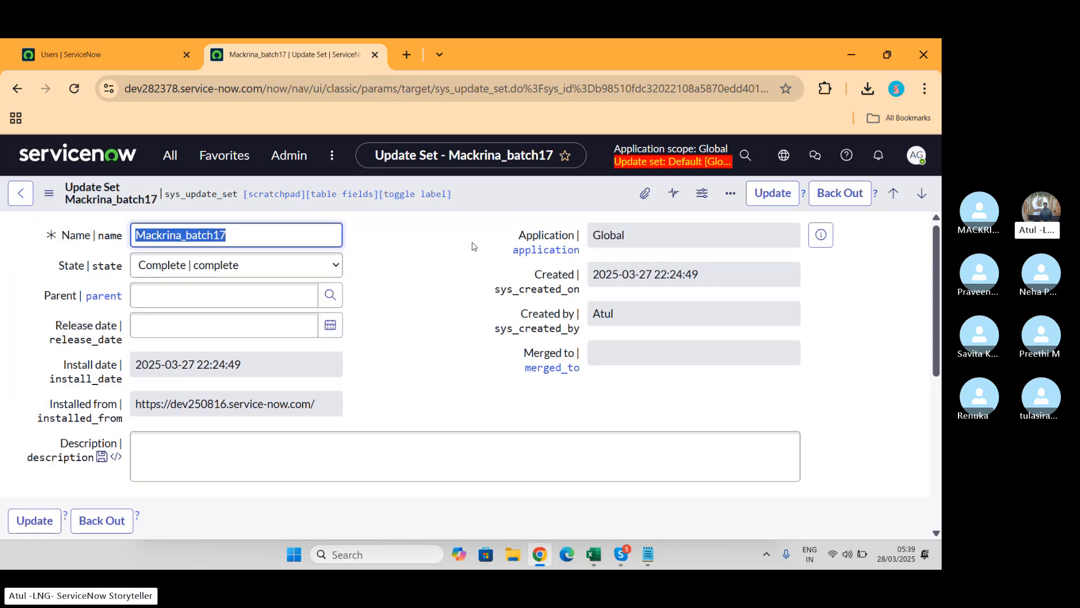
# Step: Clear the old navigator filter and refresh the navigator's menu items
pyautogui.click(170, 156)
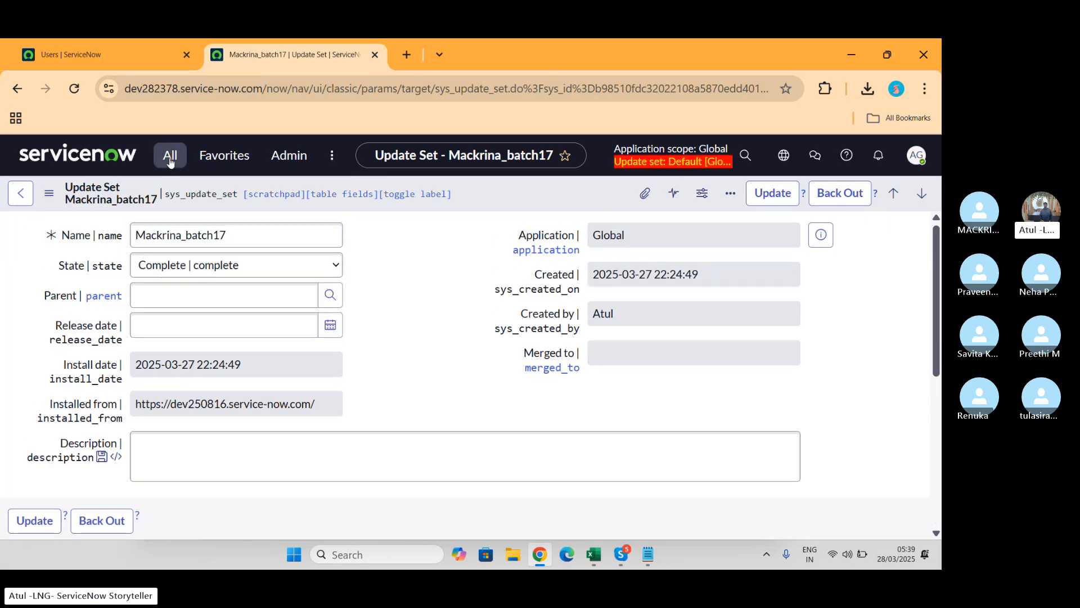
pyautogui.click(238, 200)
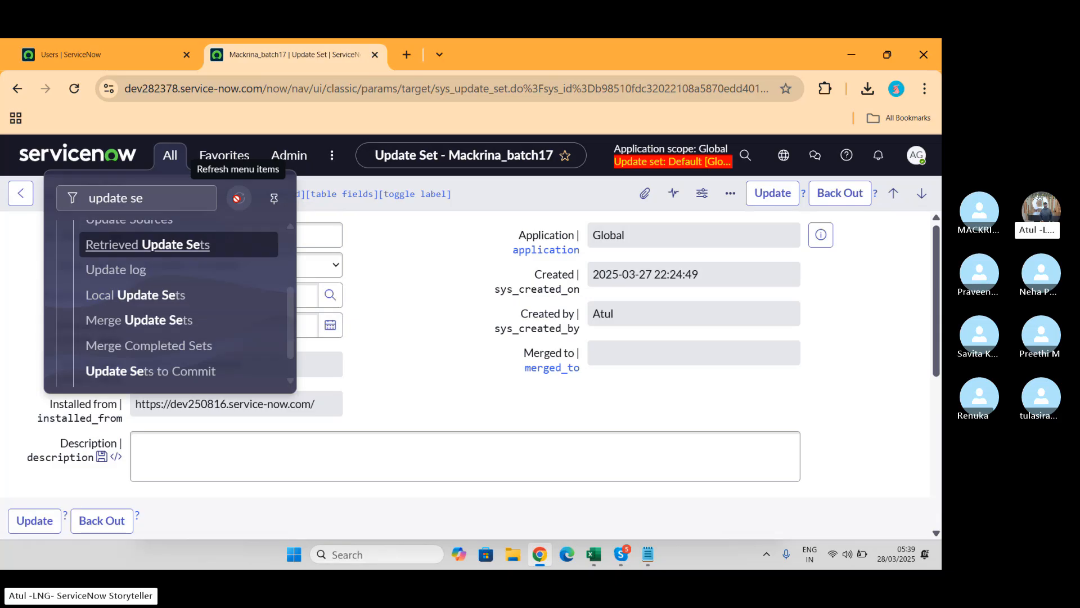
pyautogui.click(156, 197)
pyautogui.press('BackSpace')
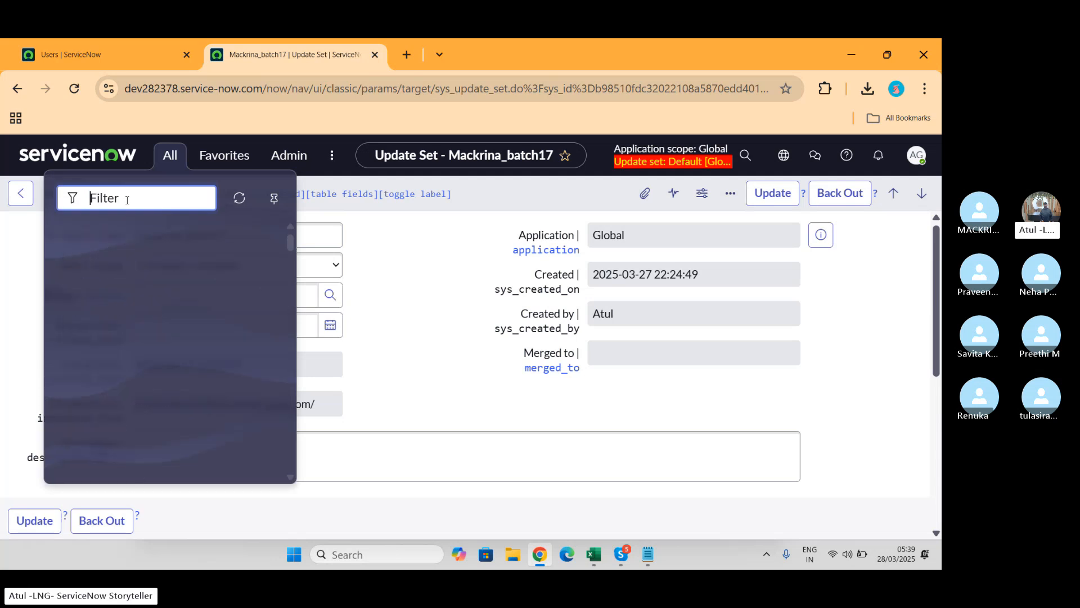
pyautogui.click(239, 198)
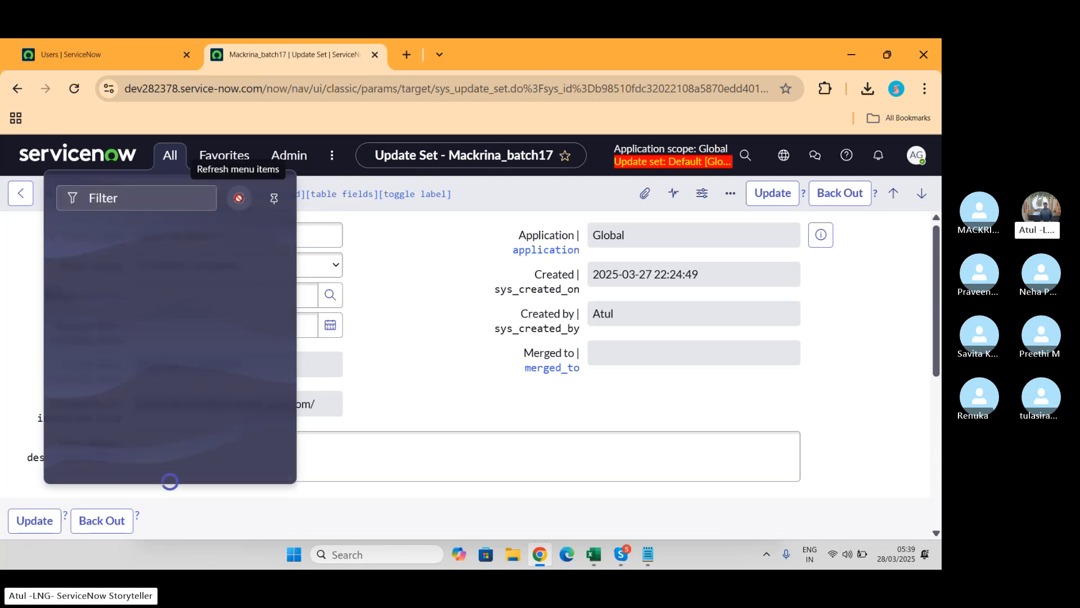
# Step: Filter the navigator by 'mac' to list UI Macros and the HMAC modules
pyautogui.click(185, 192)
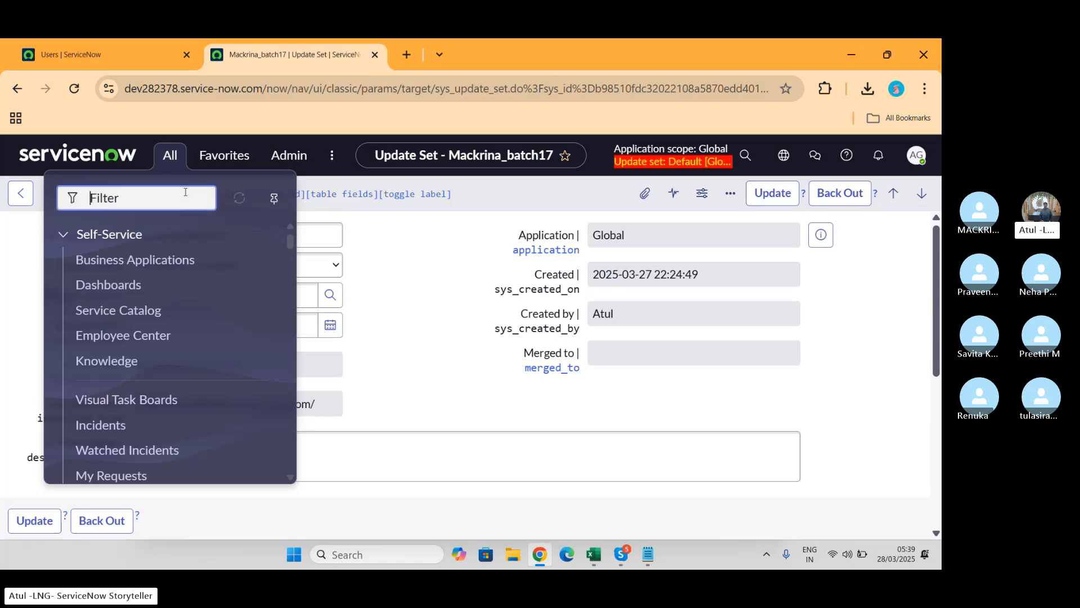
pyautogui.write('mac')
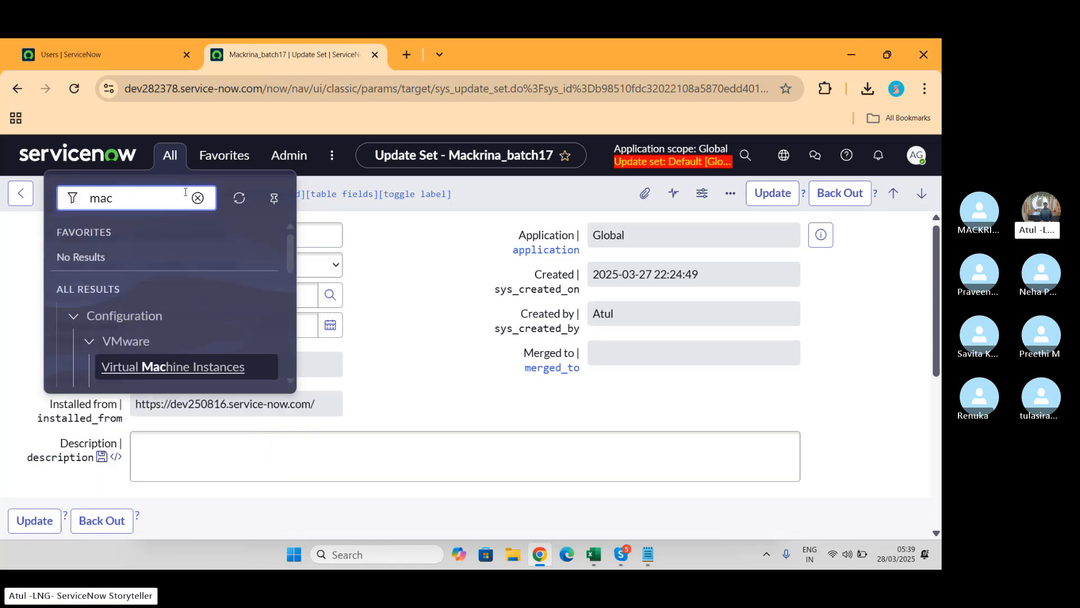
pyautogui.scroll(-6, 181, 257)
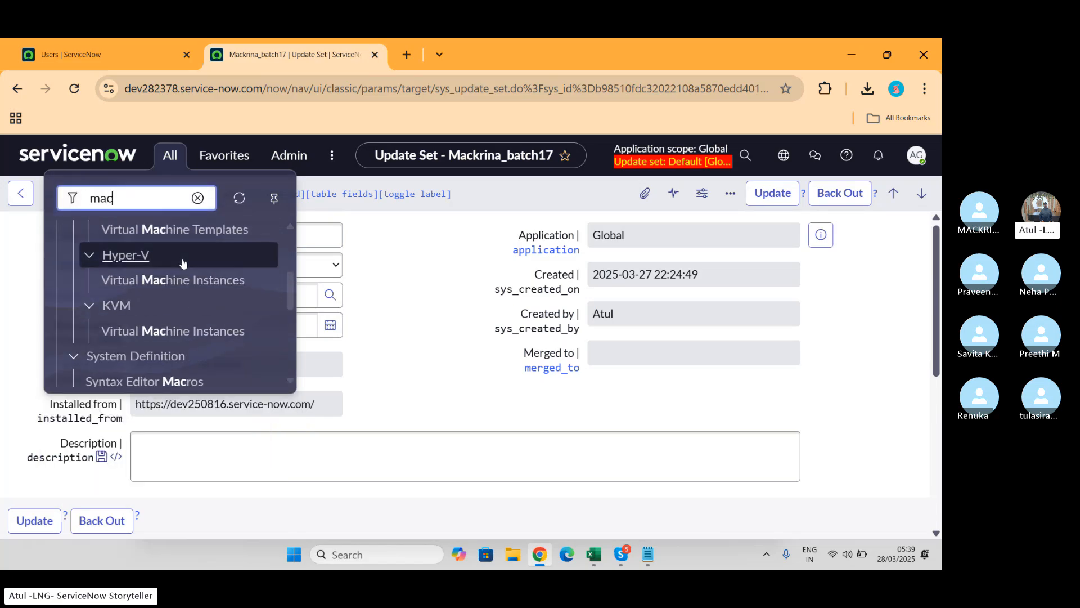
pyautogui.scroll(-1, 183, 263)
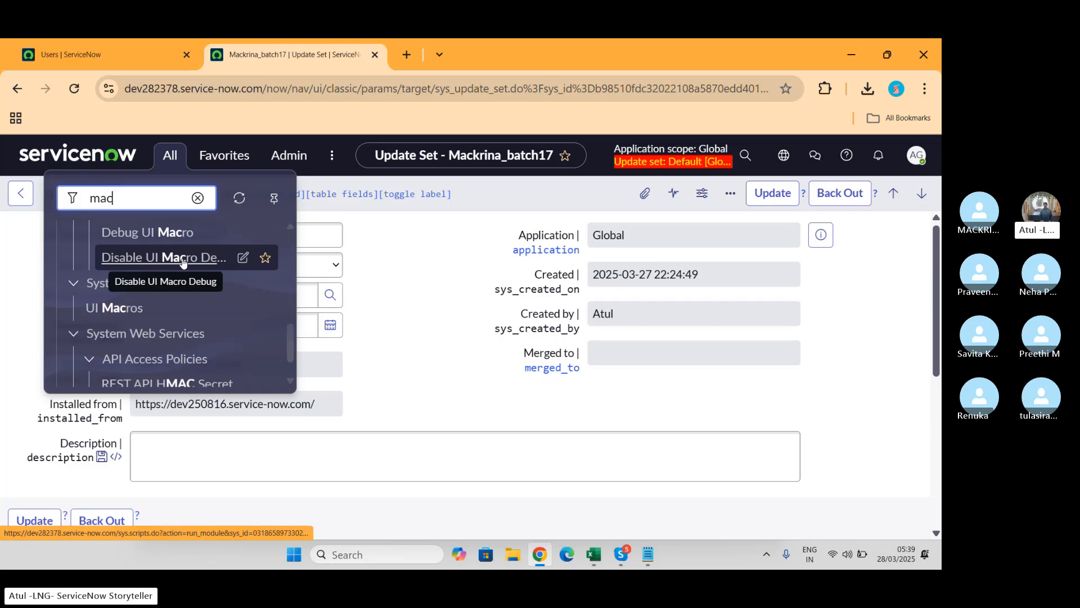
pyautogui.scroll(-1, 183, 262)
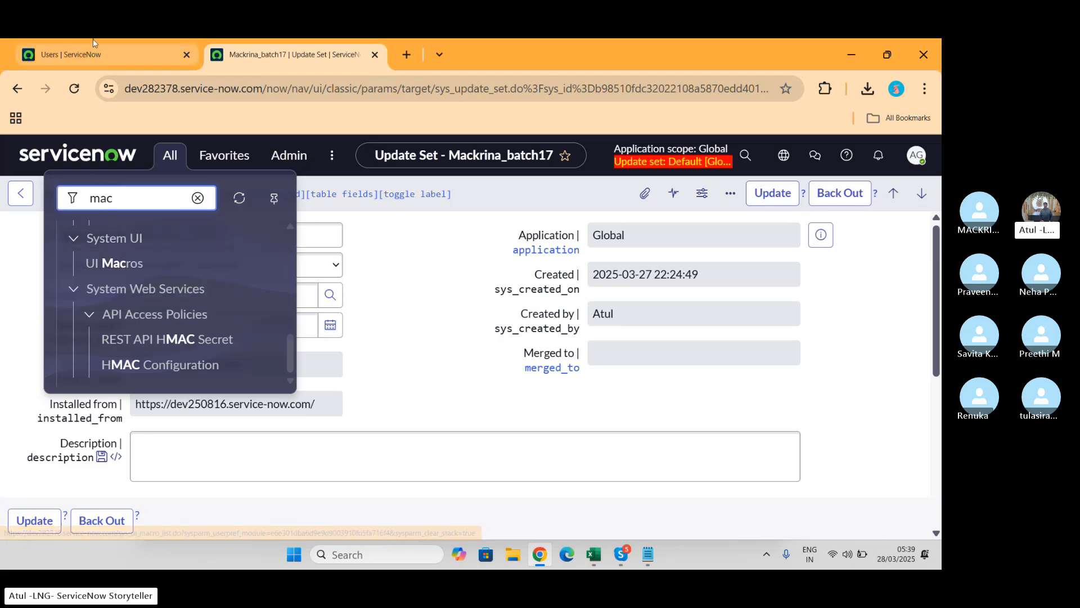
# Step: Export the 157 filtered users as XML from the Email column menu and download the file
pyautogui.click(103, 54)
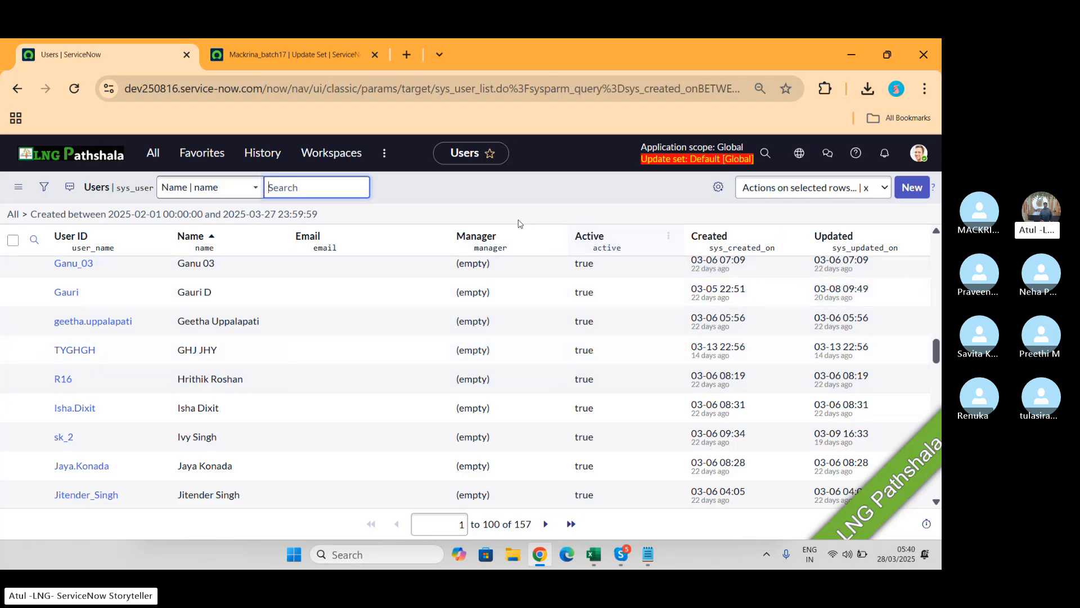
pyautogui.click(433, 237)
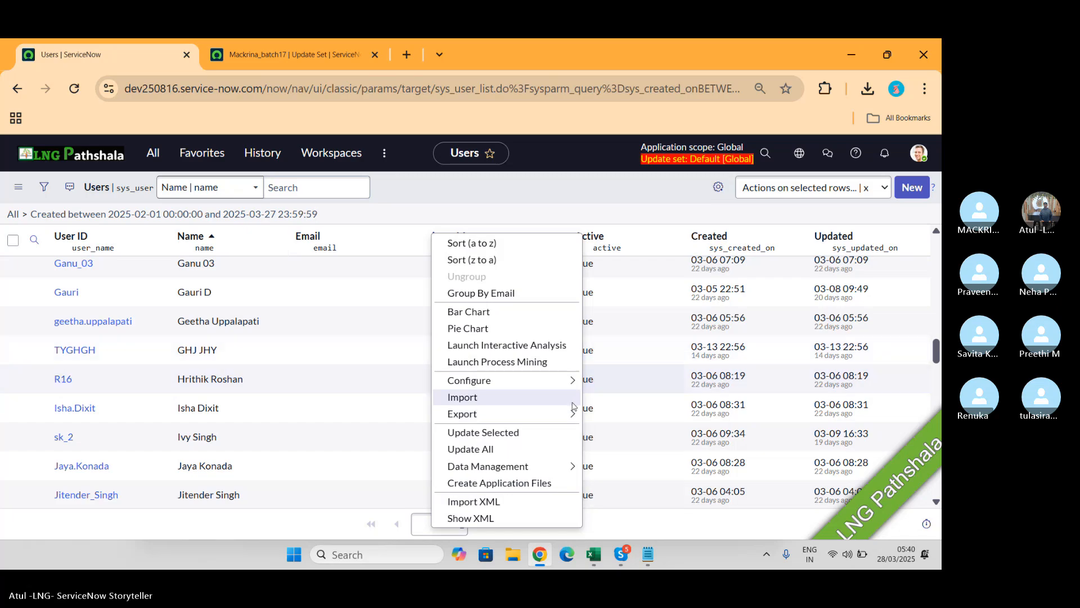
pyautogui.moveTo(567, 417)
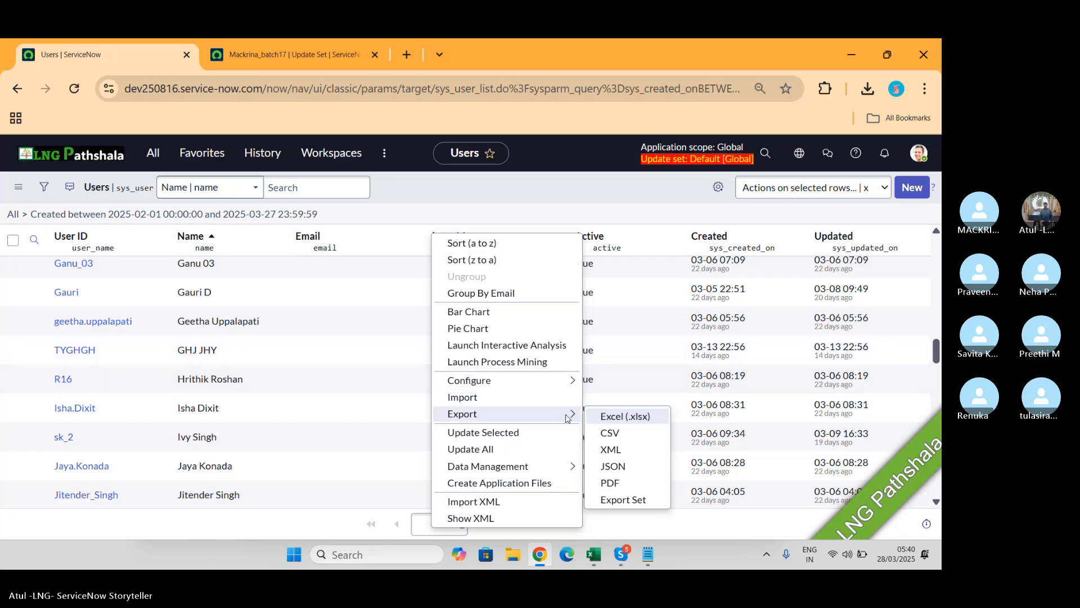
pyautogui.click(611, 450)
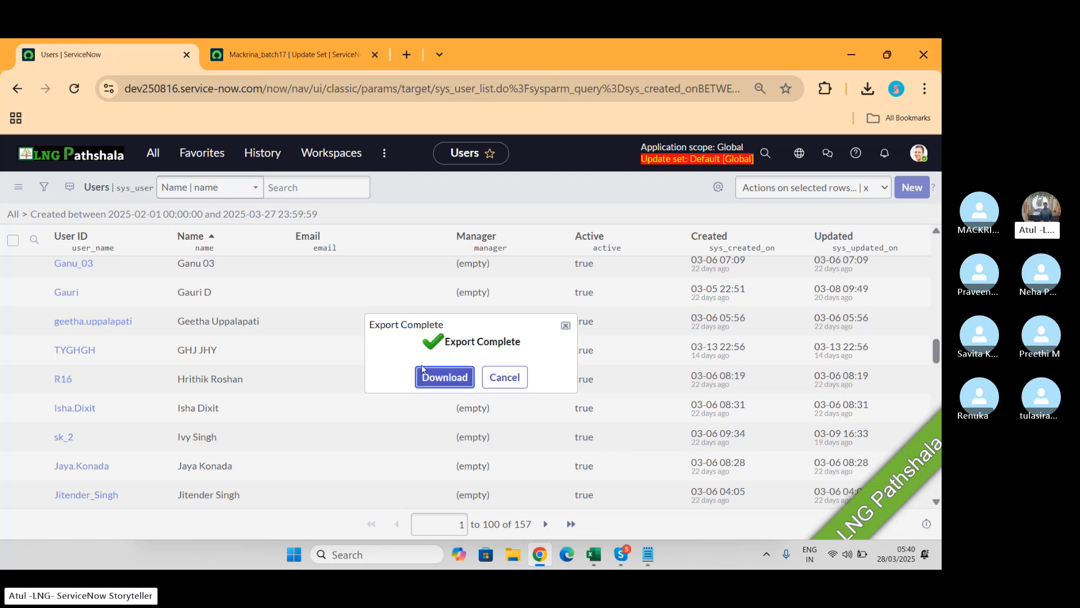
pyautogui.click(430, 382)
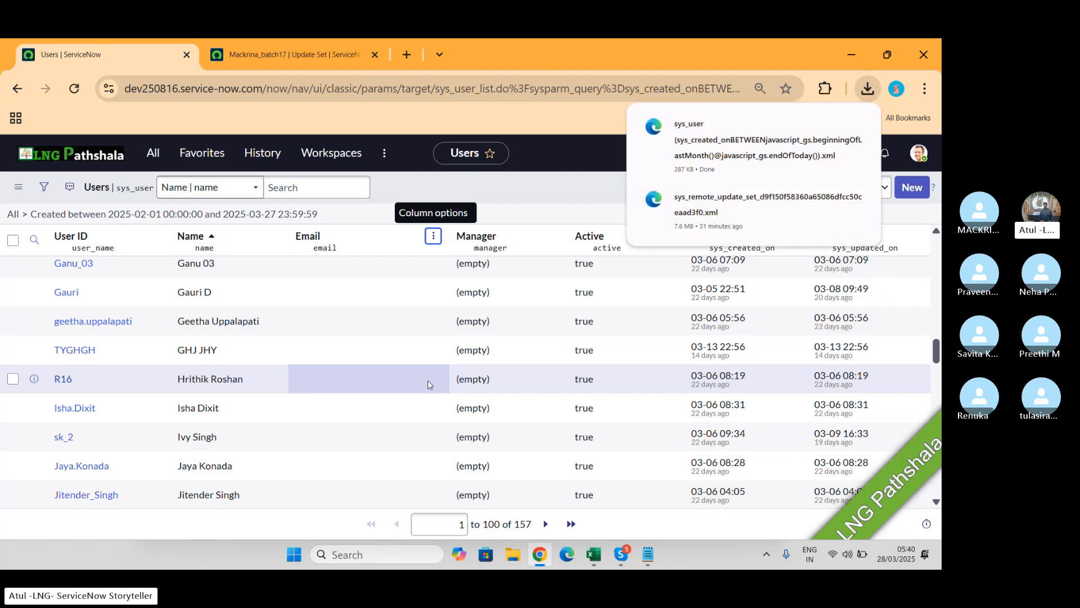
pyautogui.click(302, 49)
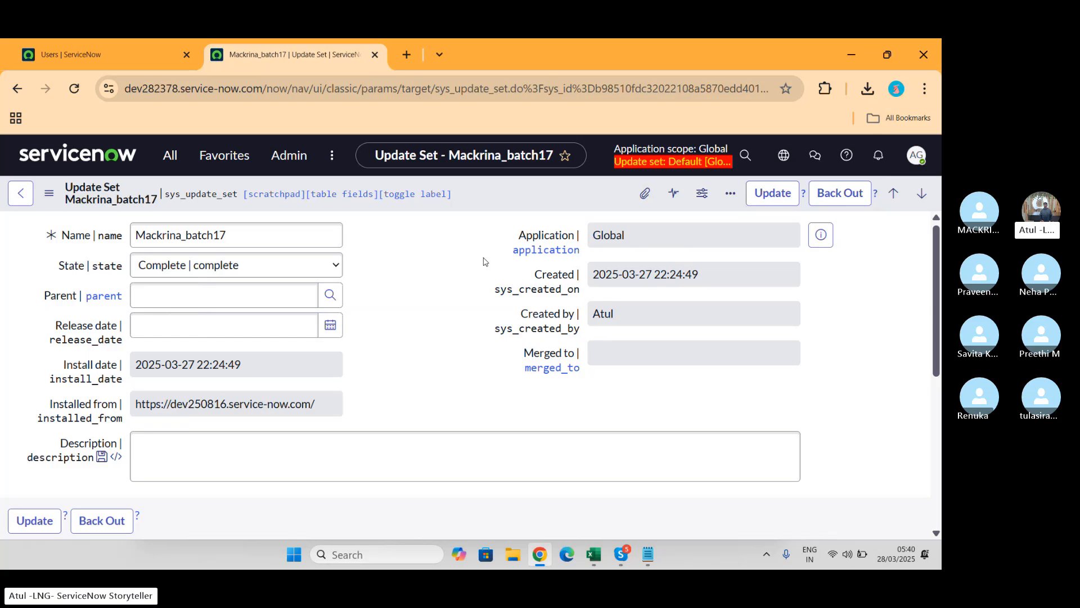
# Step: Open the Users module and its Import XML page from the Name column menu
pyautogui.click(172, 157)
pyautogui.write('user a')
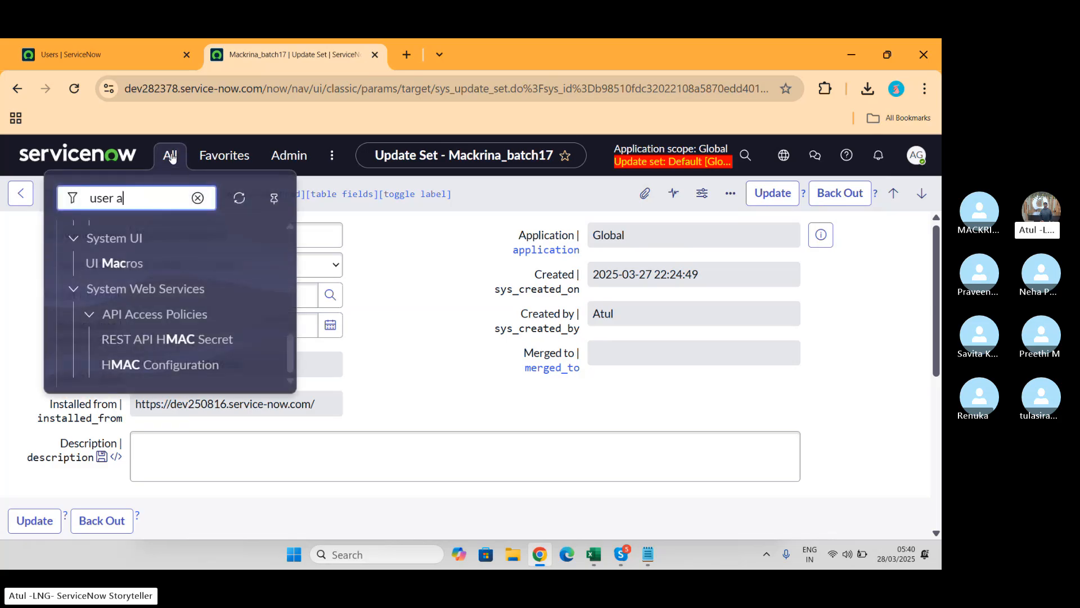
pyautogui.scroll(6, 234, 300)
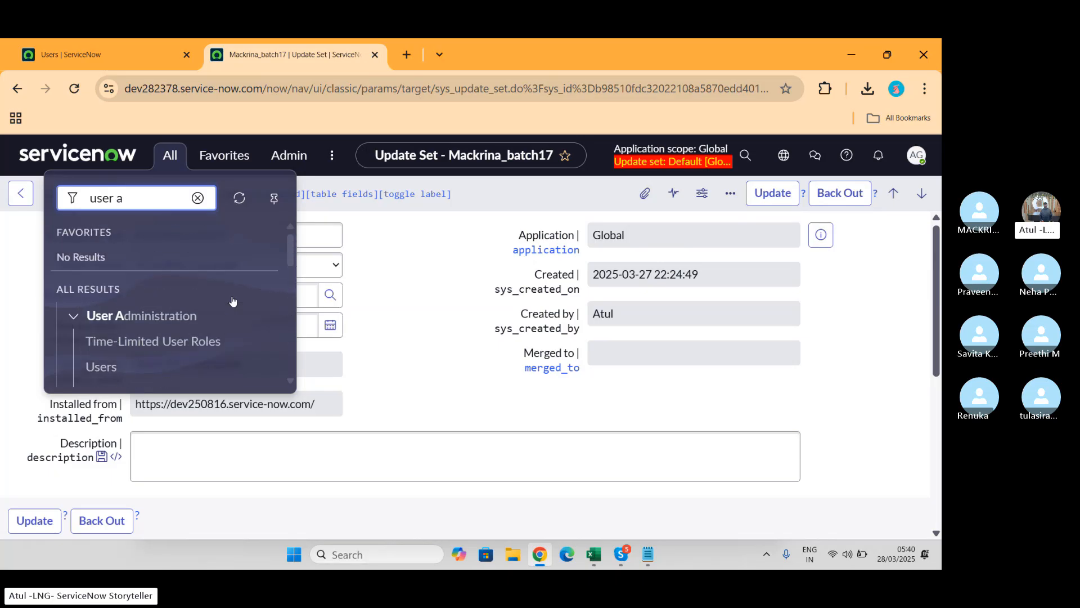
pyautogui.click(102, 369)
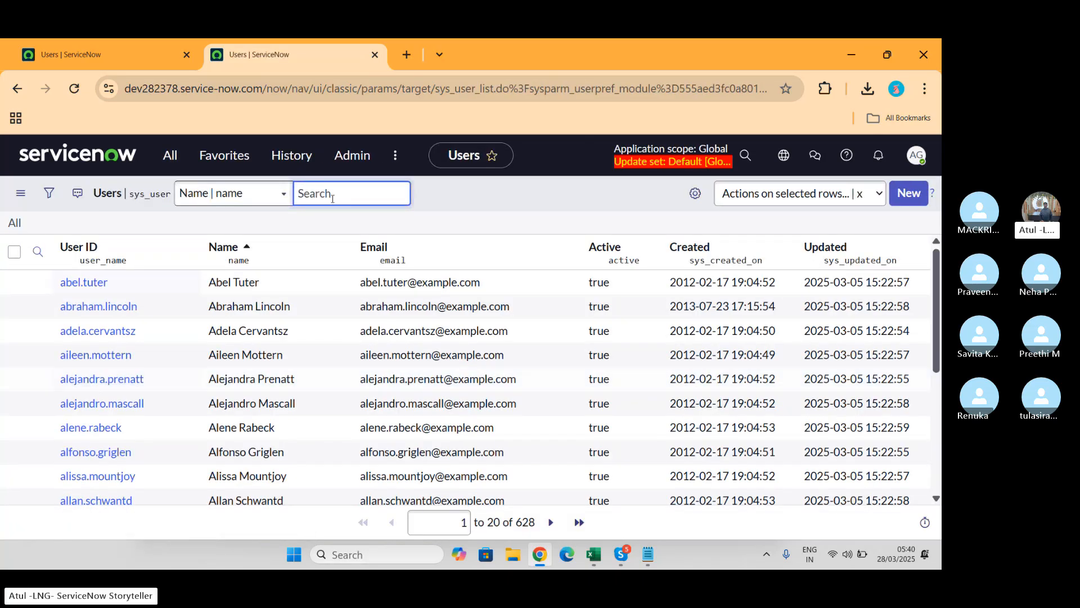
pyautogui.click(334, 249)
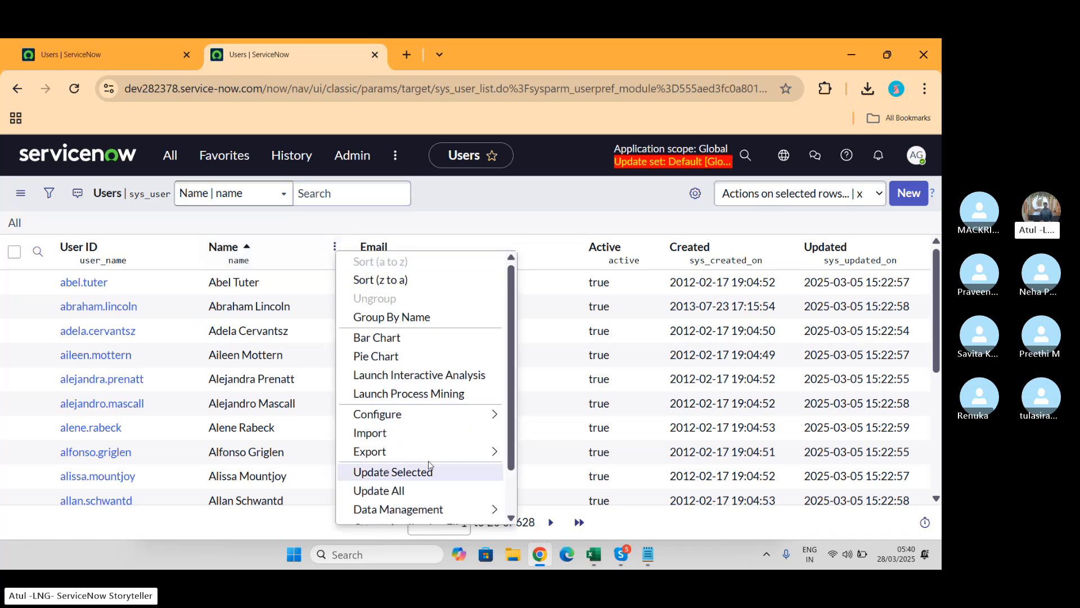
pyautogui.scroll(-1, 394, 471)
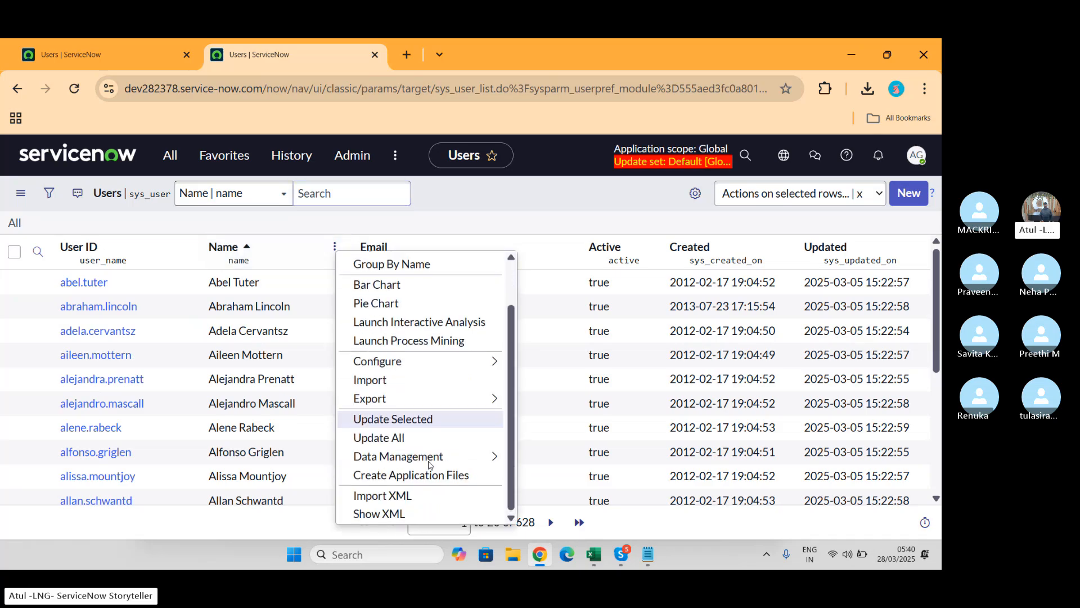
pyautogui.click(392, 498)
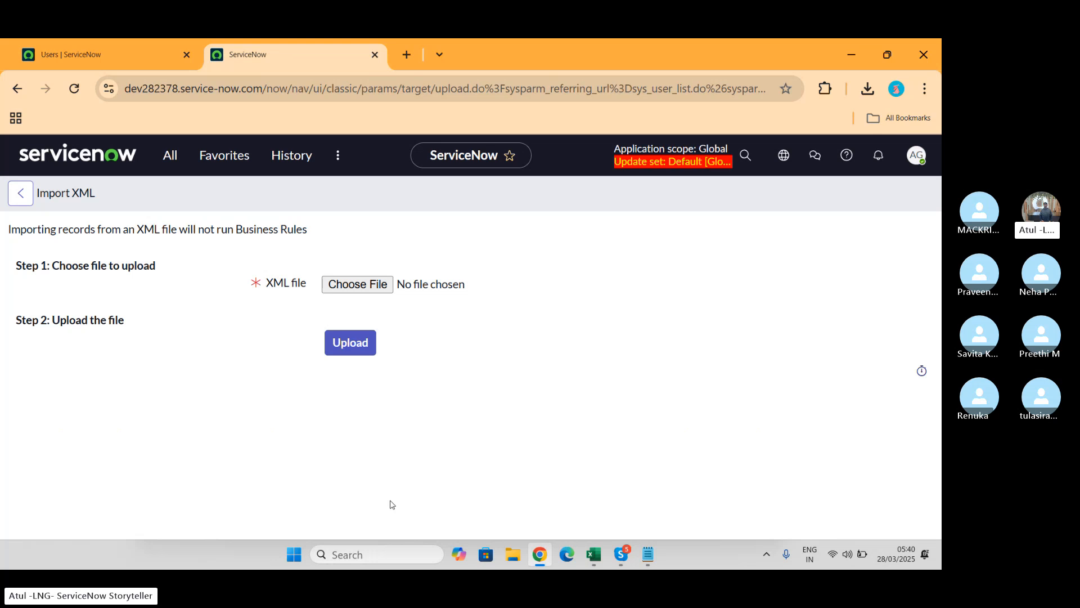
# Step: Choose the exported sys_user XML file from Downloads and upload it
pyautogui.click(353, 282)
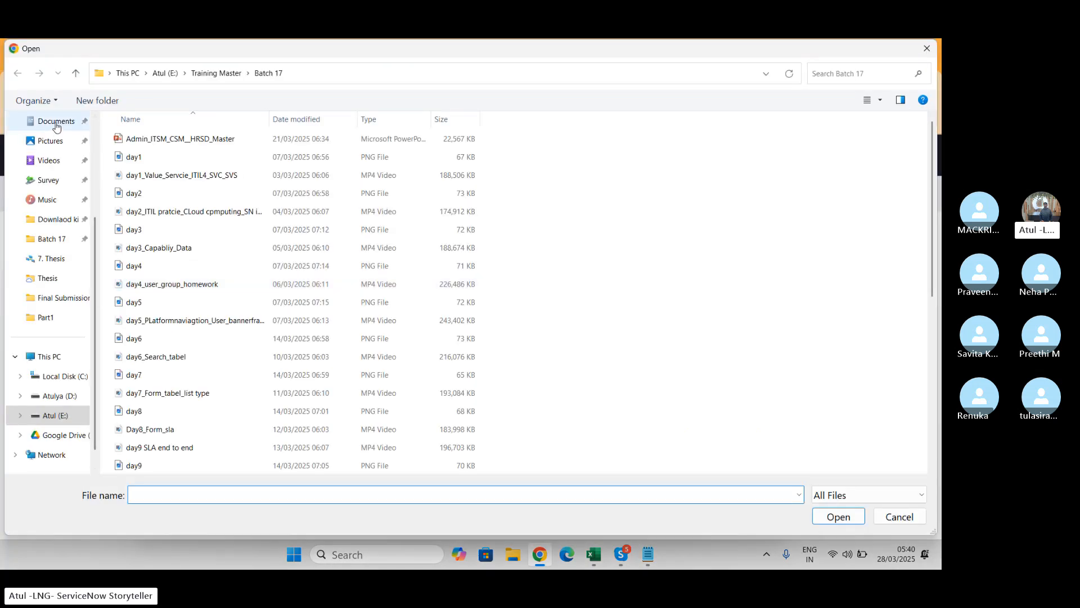
pyautogui.scroll(1, 56, 126)
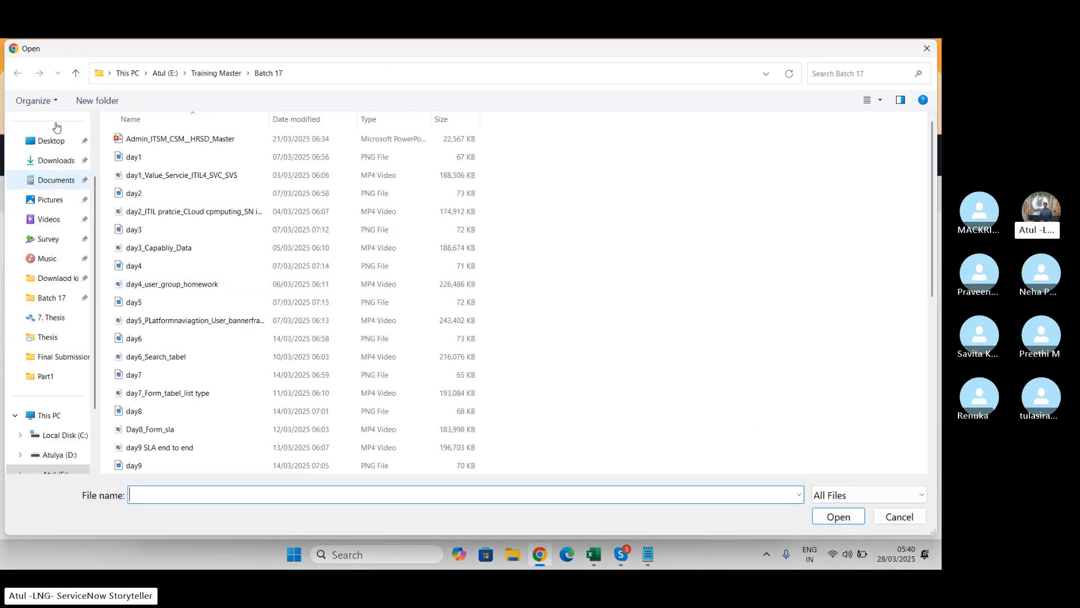
pyautogui.click(55, 161)
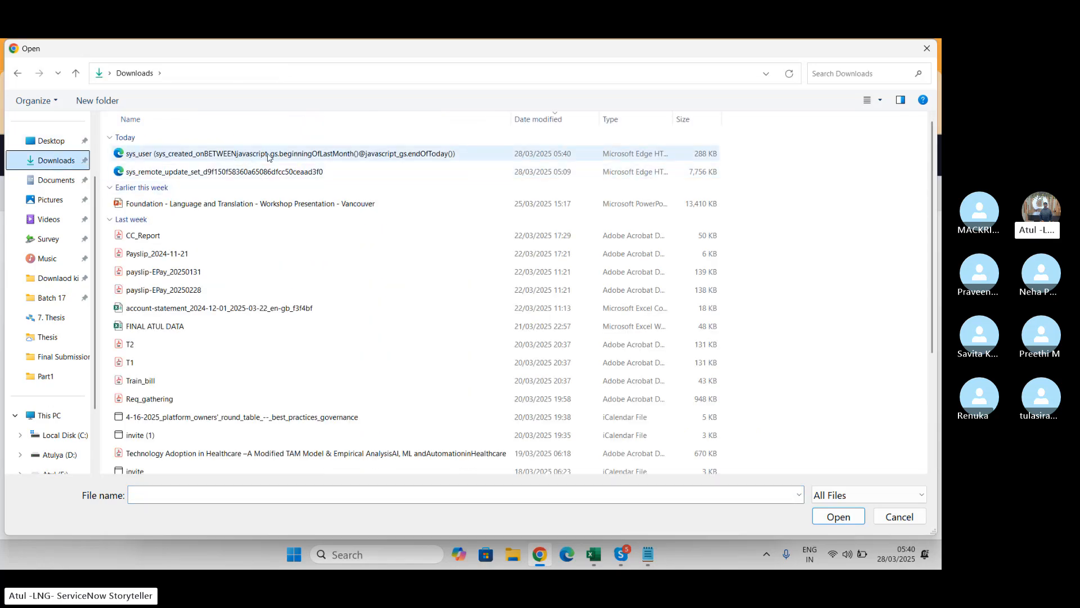
pyautogui.doubleClick(280, 155)
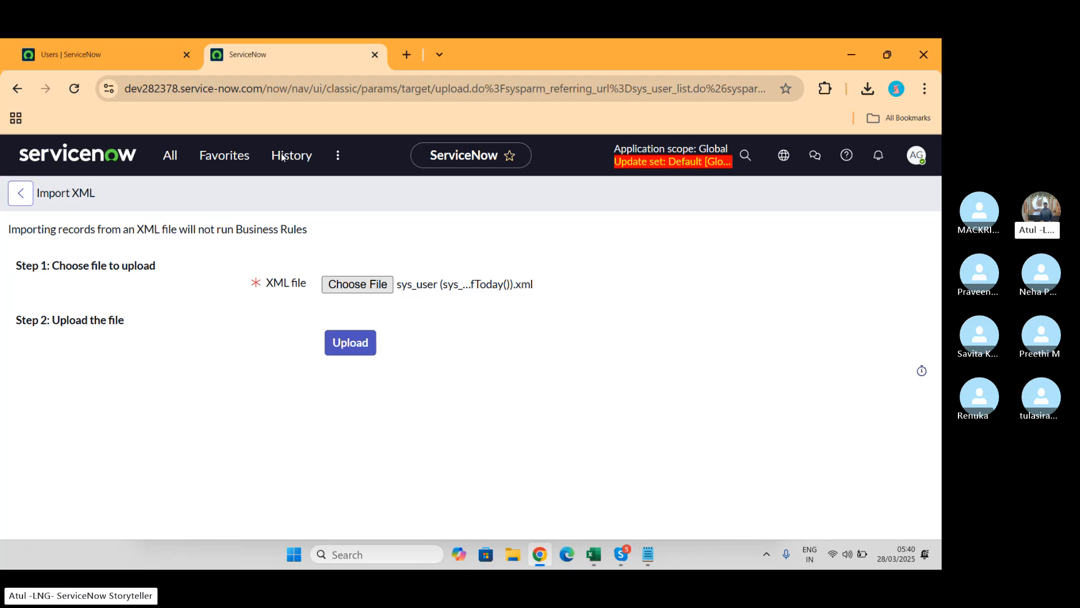
pyautogui.click(350, 343)
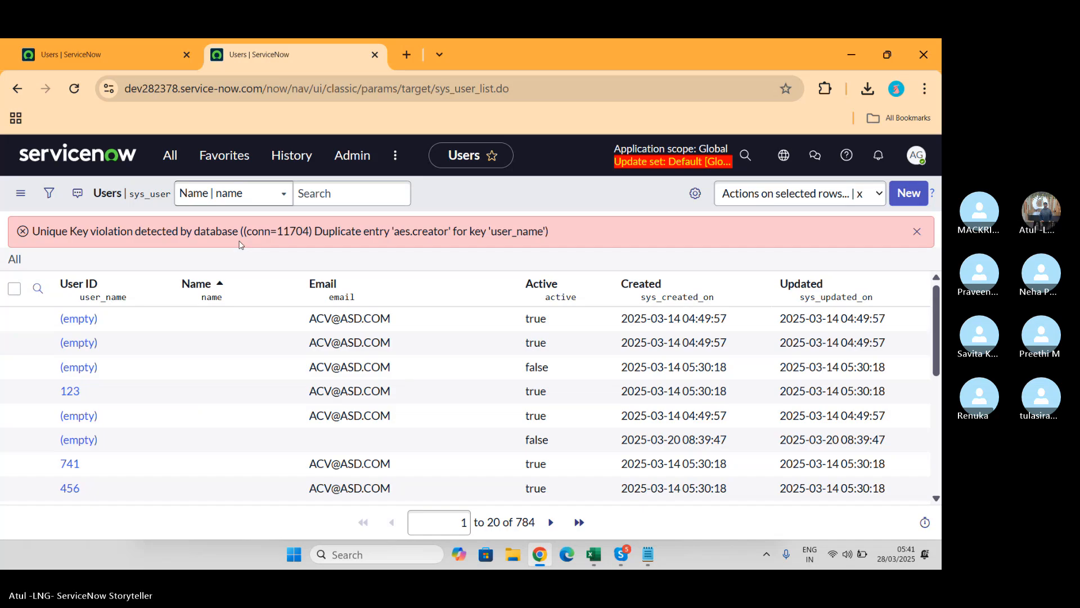
# Step: Scroll through the 784-record Users list showing the duplicate user_name key violation
pyautogui.scroll(-3, 399, 375)
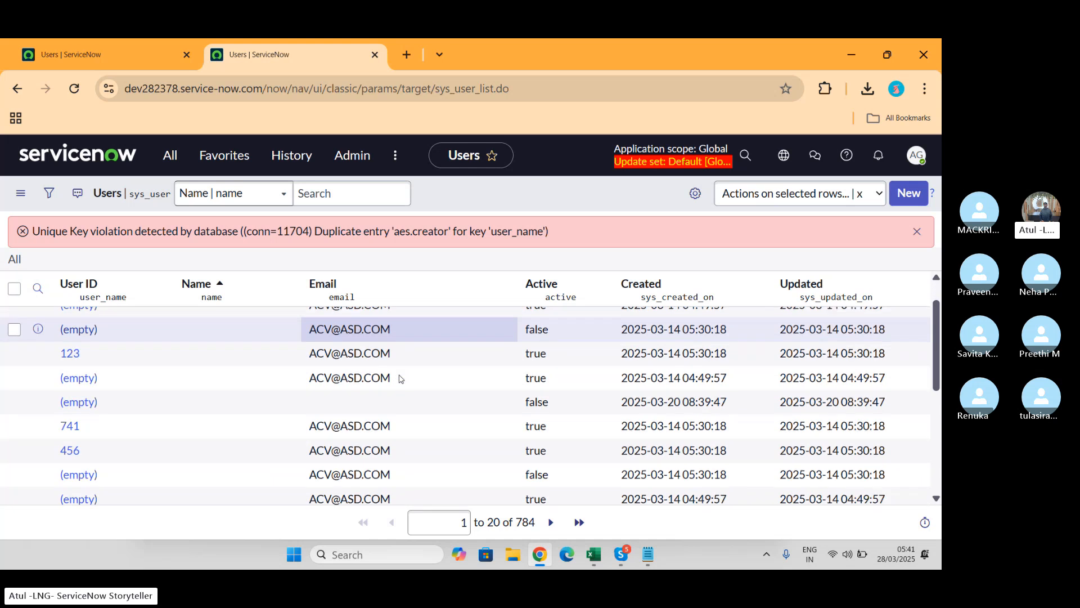
pyautogui.scroll(-3, 399, 379)
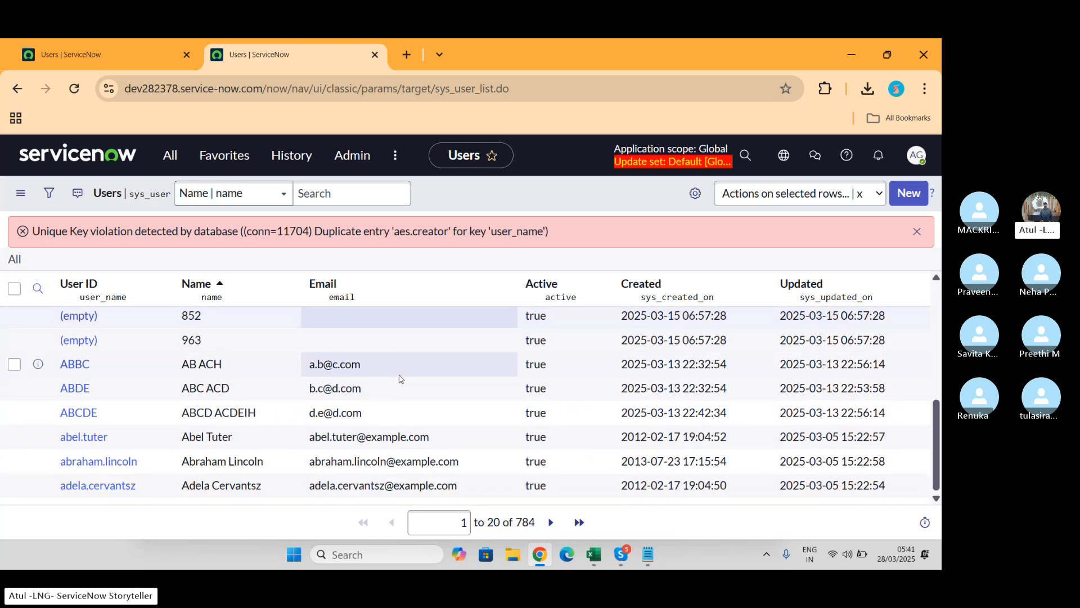
pyautogui.scroll(10, 400, 378)
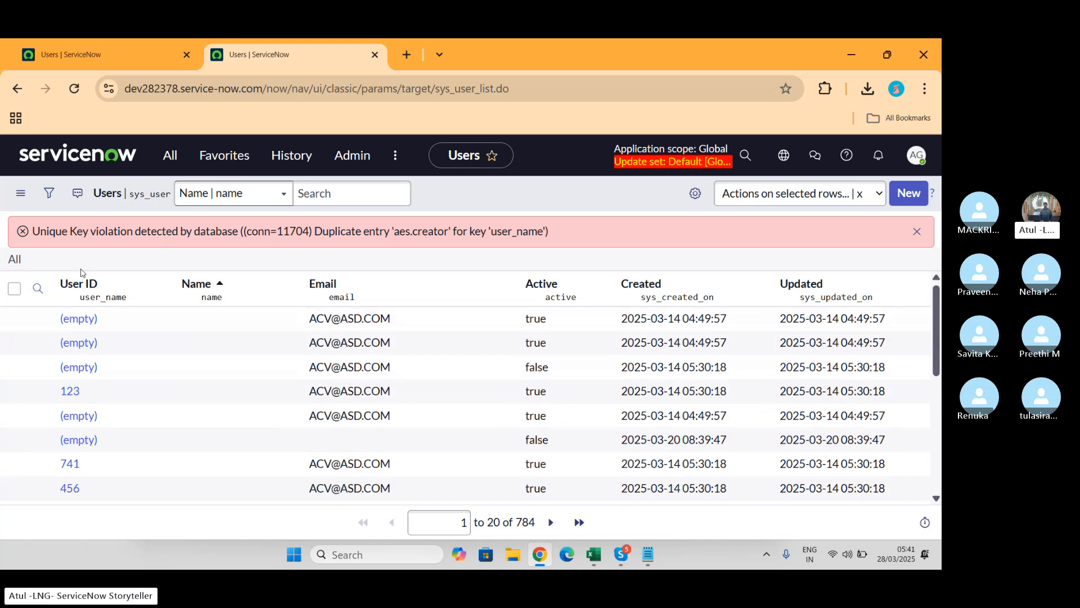
# Step: Filter the Users list to User IDs starting with the user's name prefix, then switch to Skype
pyautogui.click(38, 288)
pyautogui.click(141, 321)
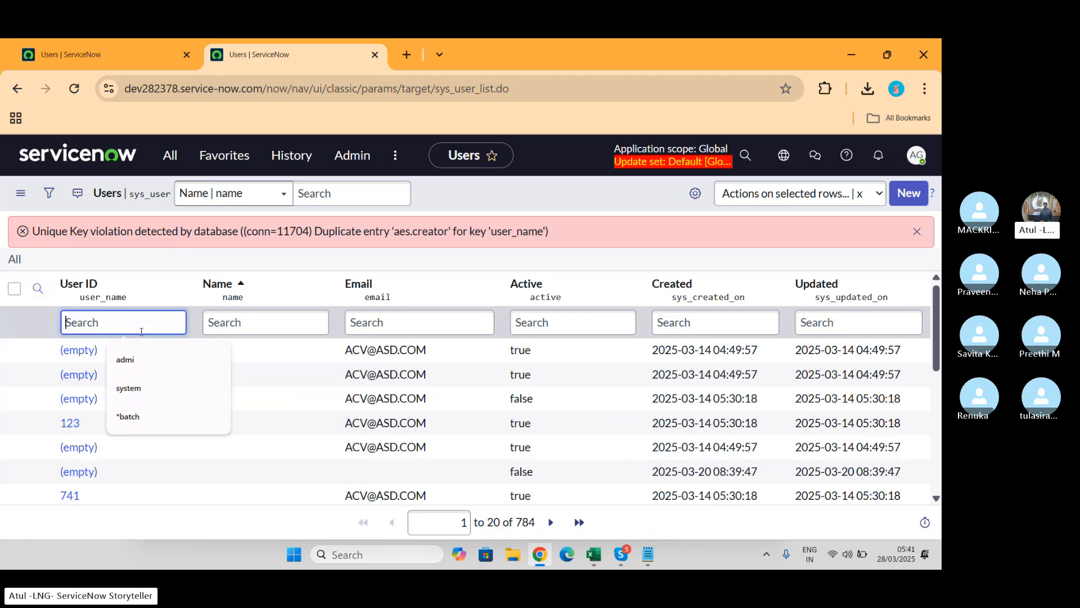
pyautogui.write('mack')
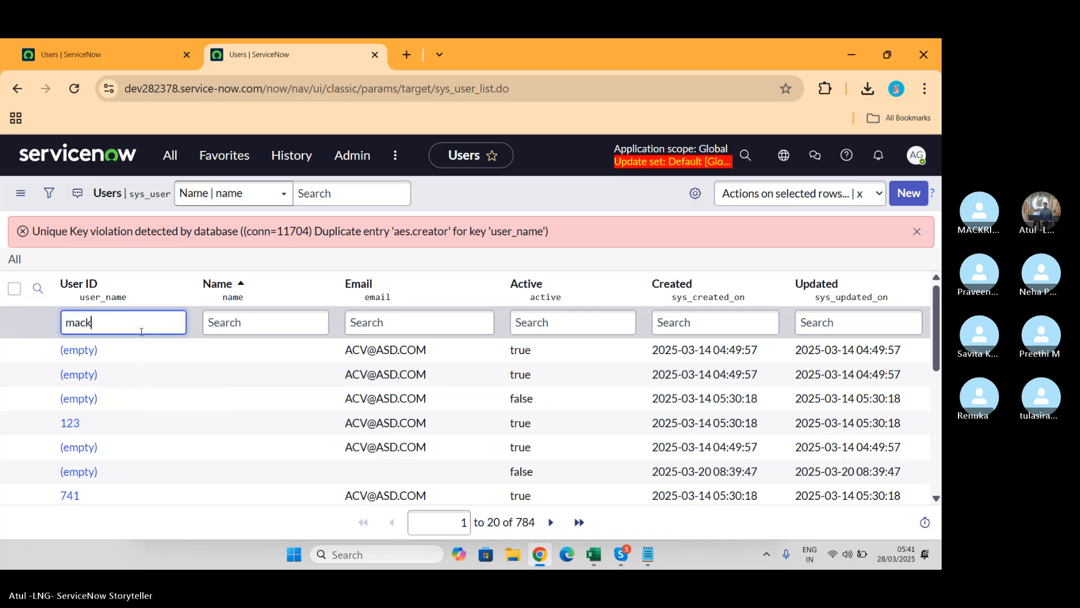
pyautogui.press('Return')
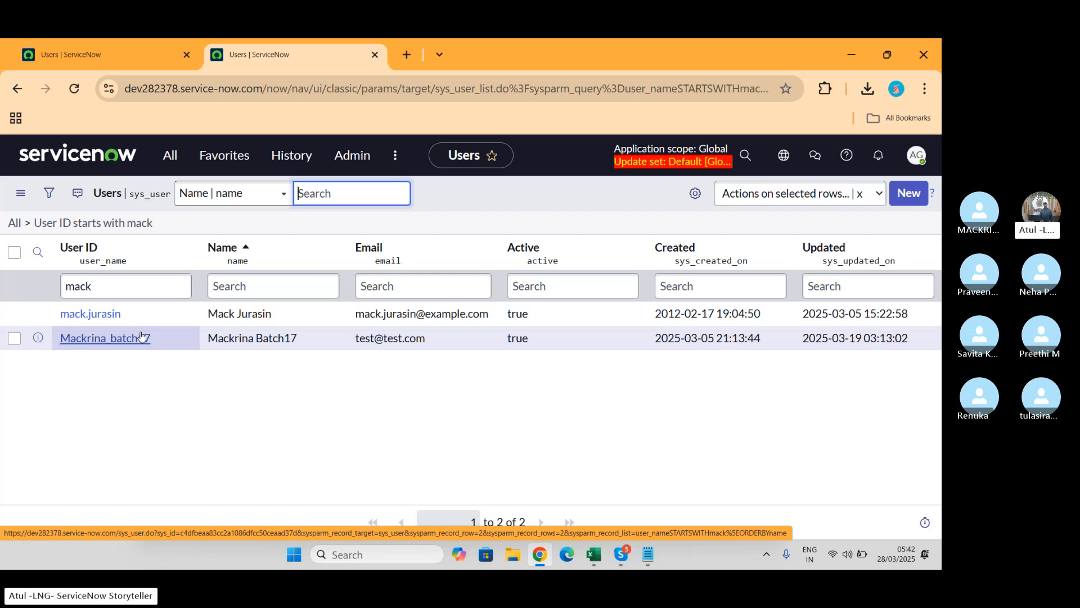
pyautogui.hotkey('alt', 'Tab')
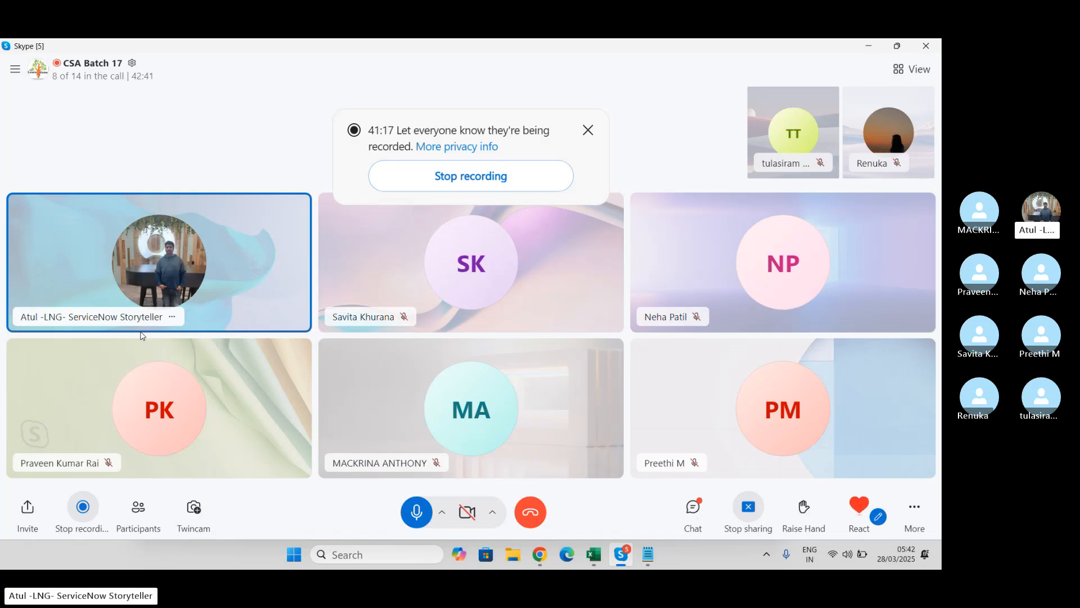
# Step: Return from the Skype call to the filtered ServiceNow Users list
pyautogui.hotkey('alt', 'Tab')
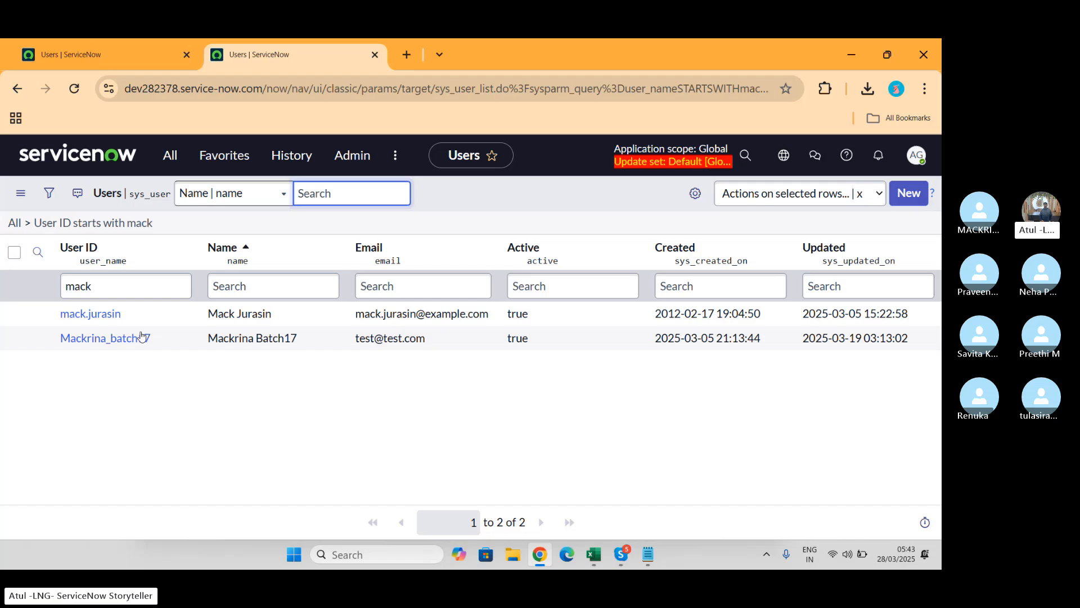
# Step: Switch to the LNG Pathshala tab showing 157 users created between 2025-02-01 and 2025-03-27
pyautogui.click(85, 59)
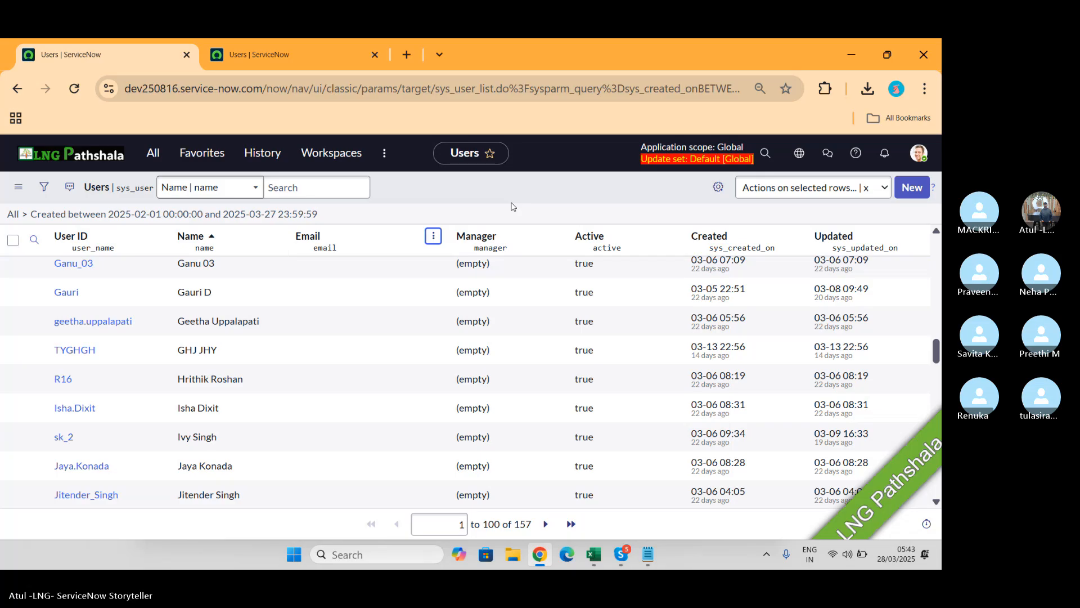
# Step: Search the navigator for 'data vi' and open Platform Analytics' Data Visualizations library
pyautogui.click(151, 164)
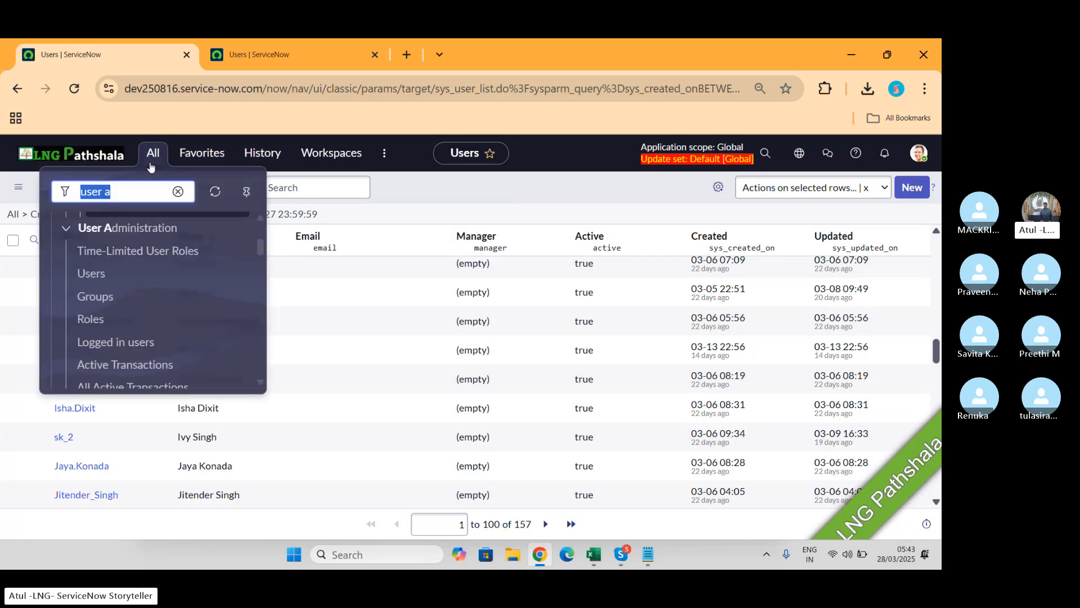
pyautogui.write('data vi')
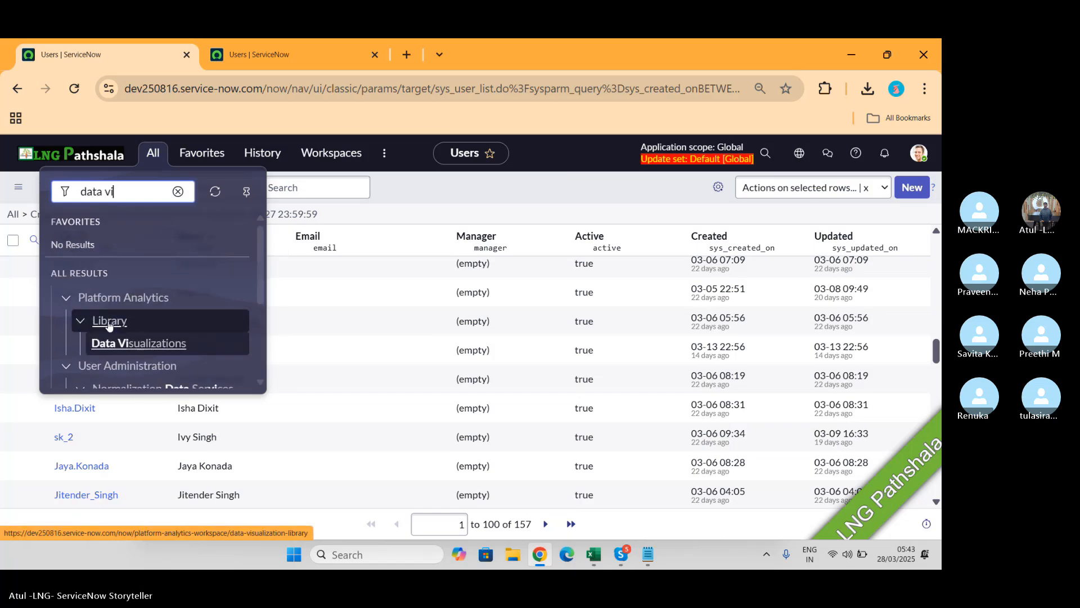
pyautogui.click(150, 349)
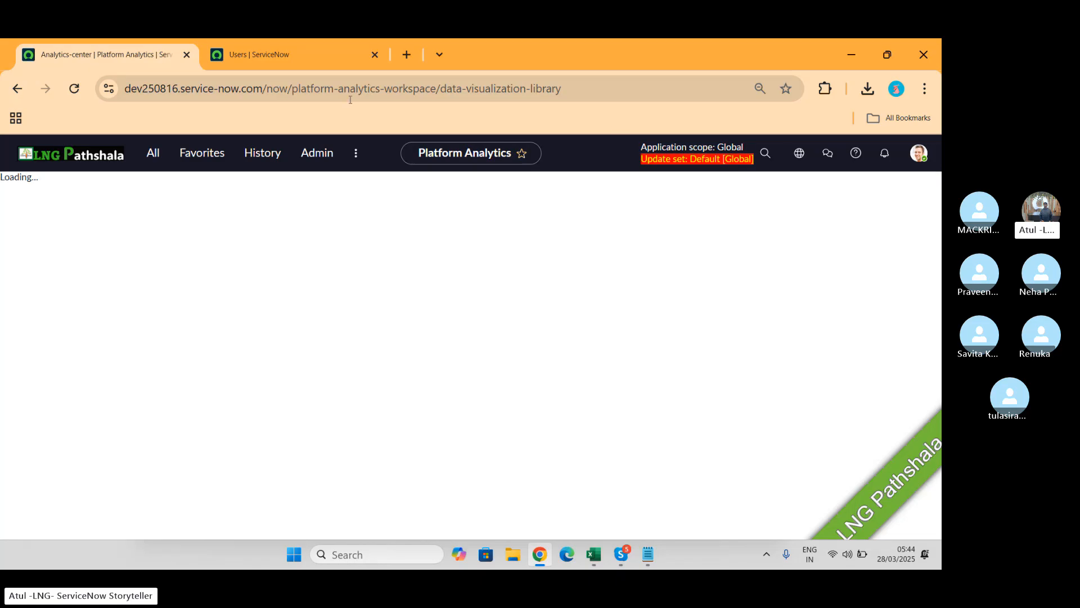
# Step: Reload the stuck page so the library lists all 199 visualizations, then scroll through them
pyautogui.click(75, 93)
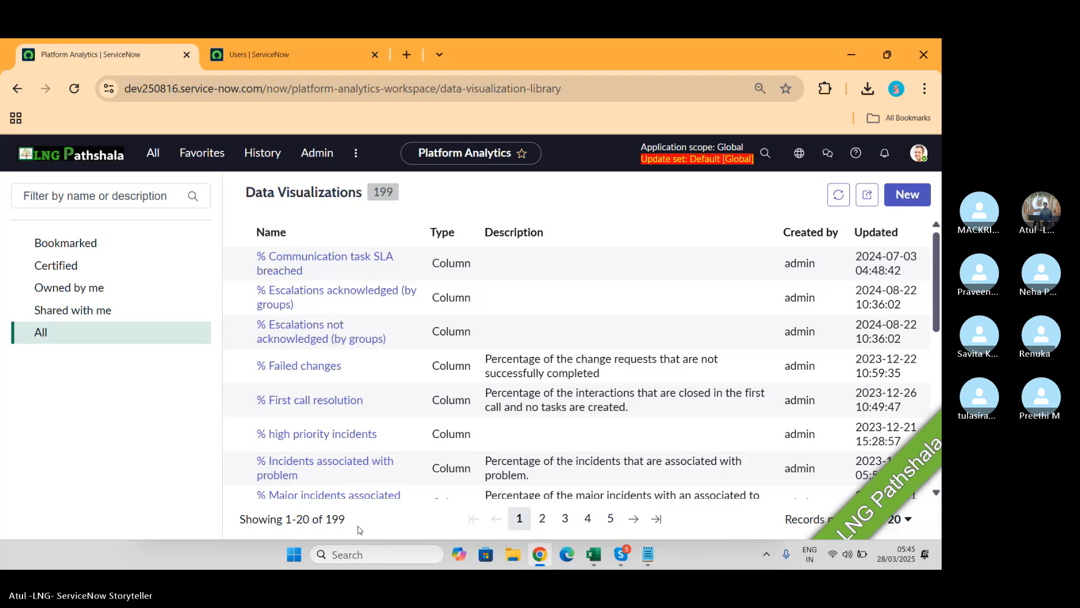
pyautogui.doubleClick(336, 518)
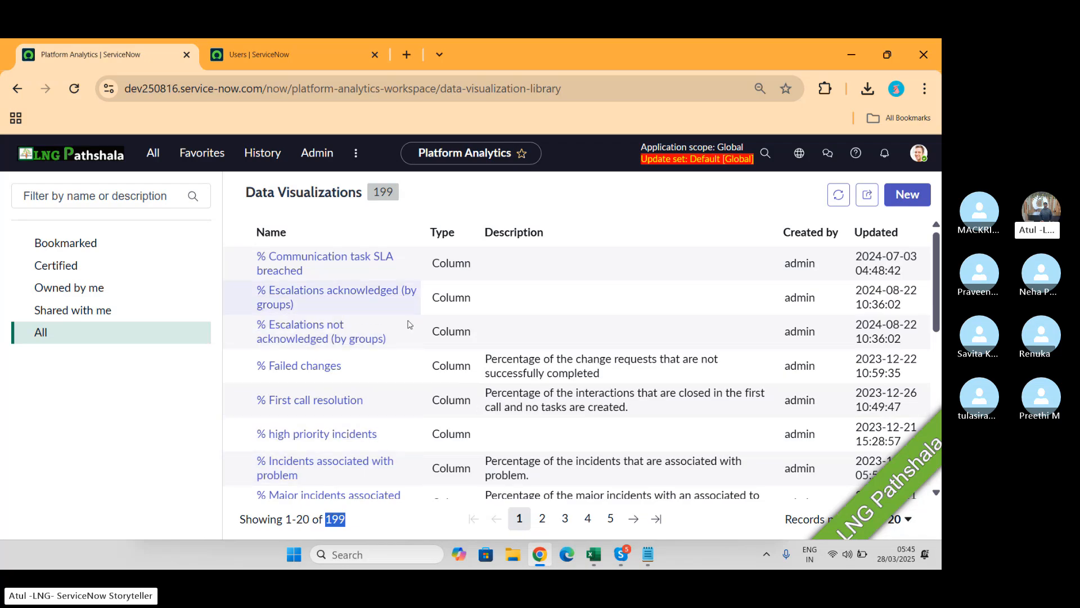
pyautogui.scroll(-2, 446, 394)
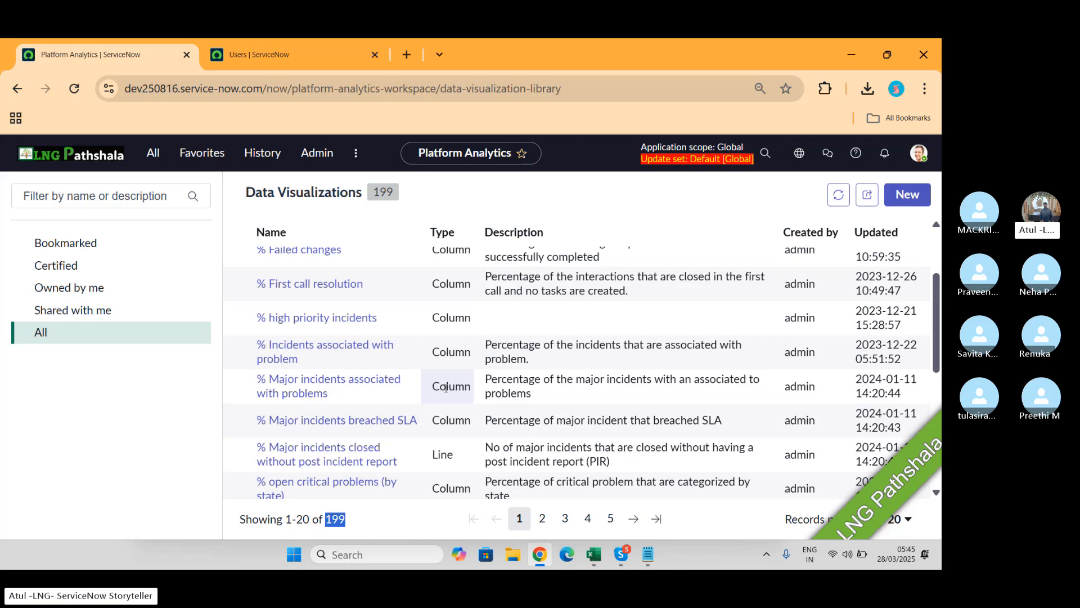
# Step: Start a new untitled Pivot Table visualization, then switch to the Excel workbook
pyautogui.click(898, 198)
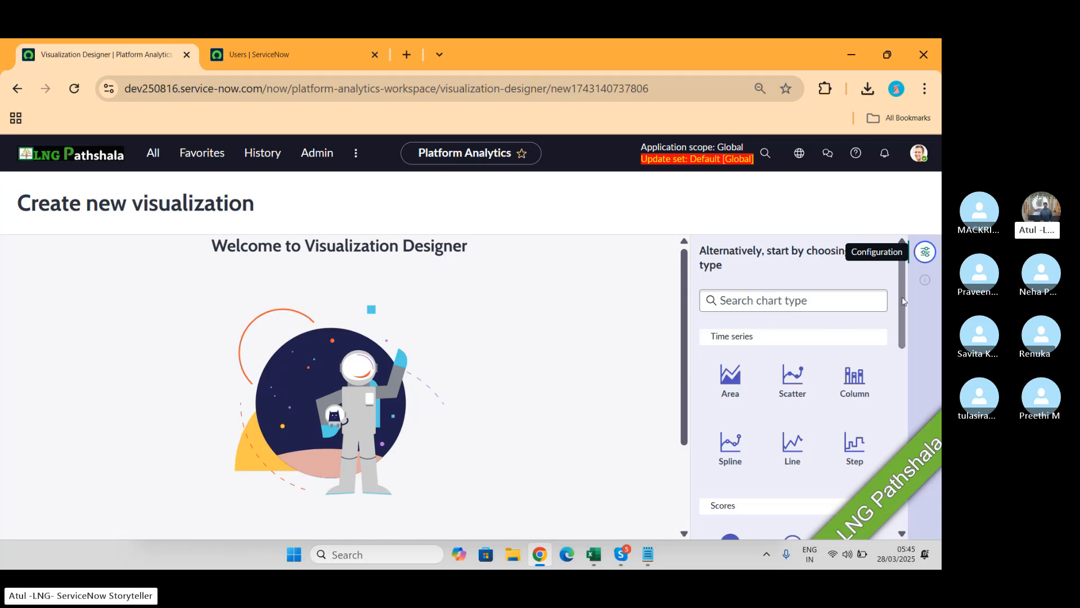
pyautogui.moveTo(902, 295); pyautogui.dragTo(904, 485)
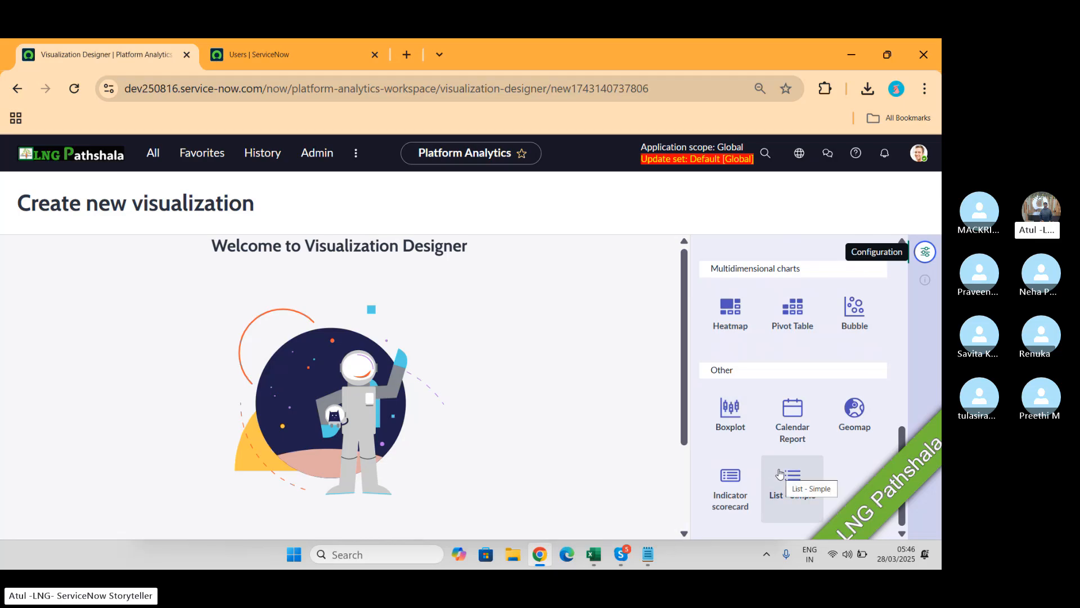
pyautogui.click(794, 307)
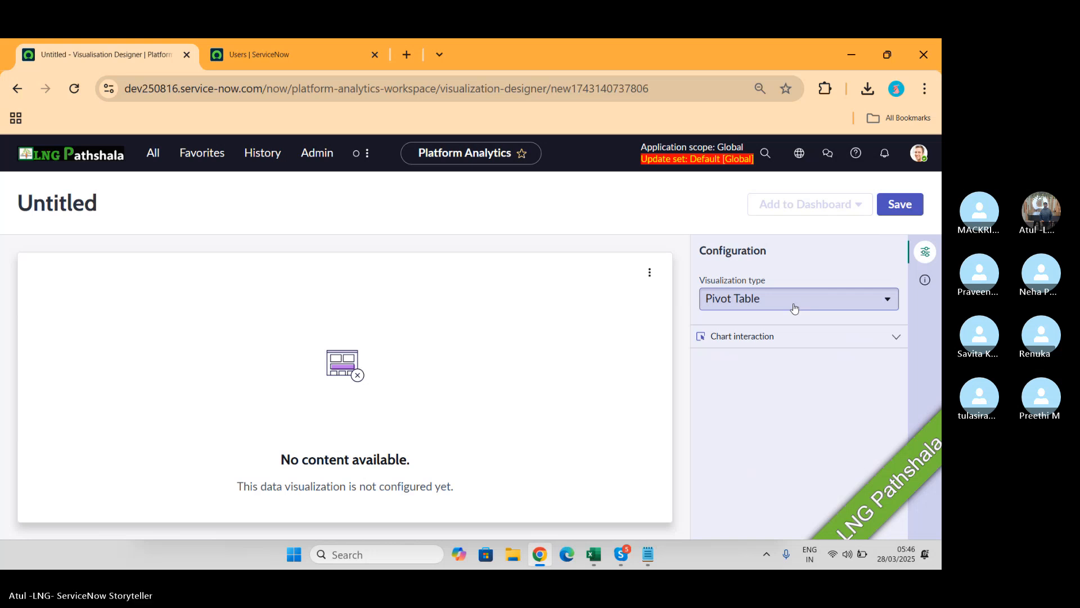
pyautogui.click(593, 554)
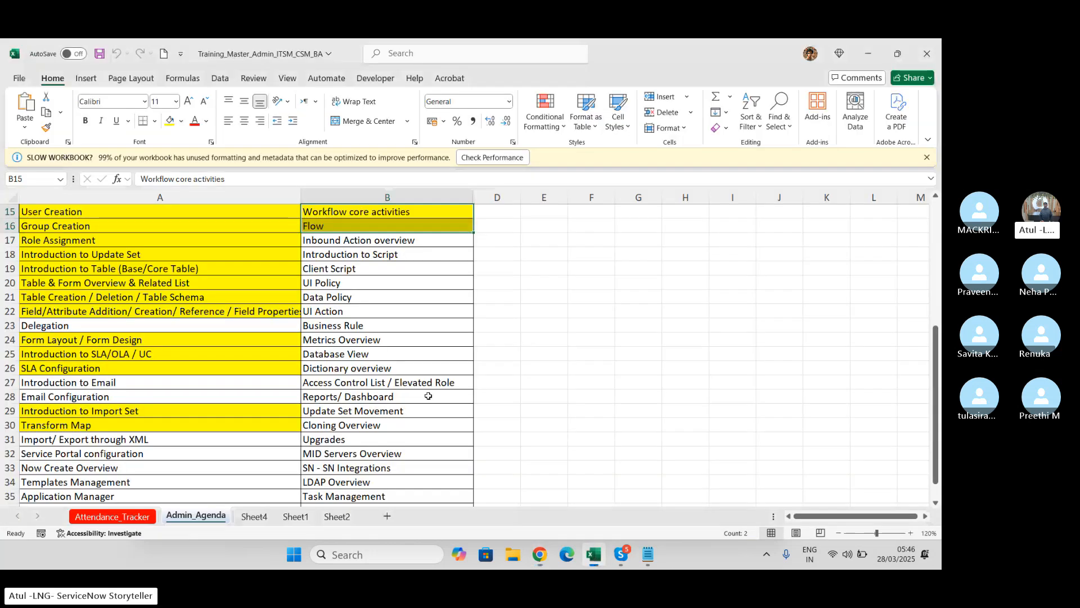
# Step: Create a PivotTable on a new sheet from the whole Attendance_Tracker sheet
pyautogui.click(263, 516)
pyautogui.click(284, 518)
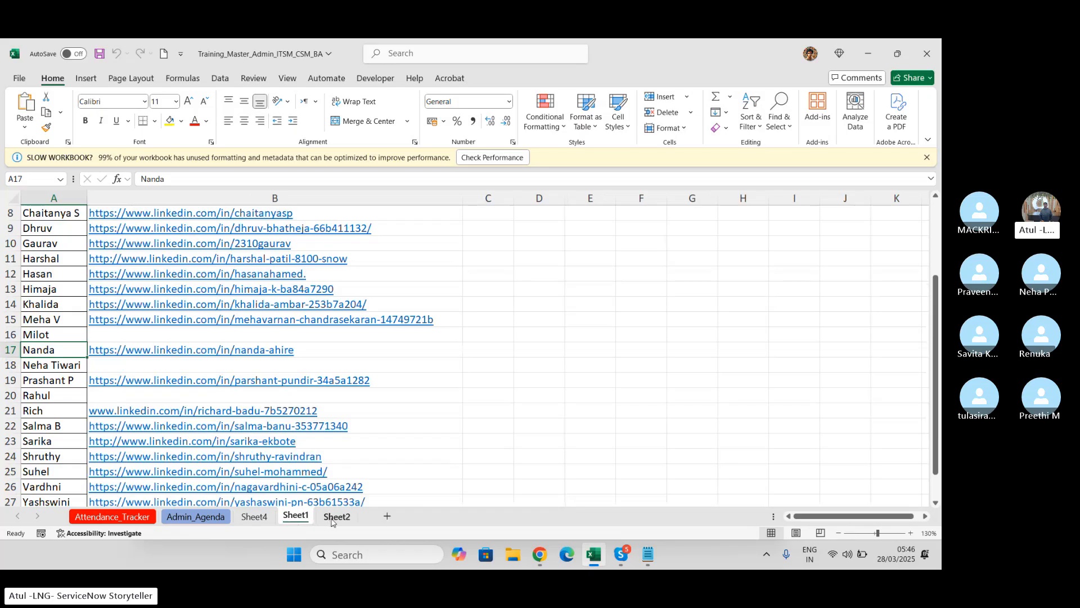
pyautogui.click(335, 517)
pyautogui.click(135, 517)
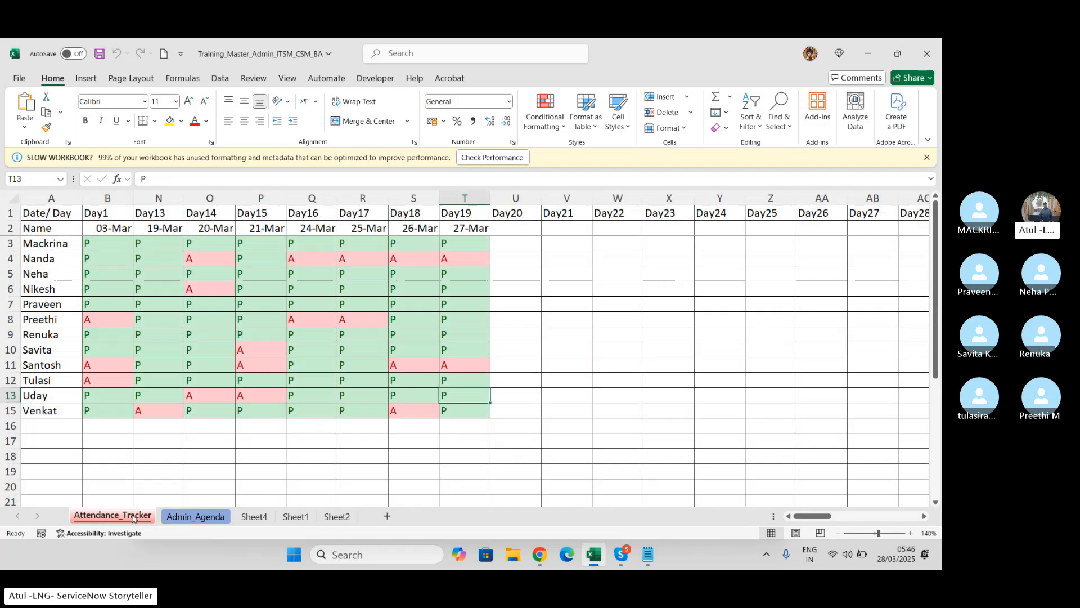
pyautogui.click(12, 198)
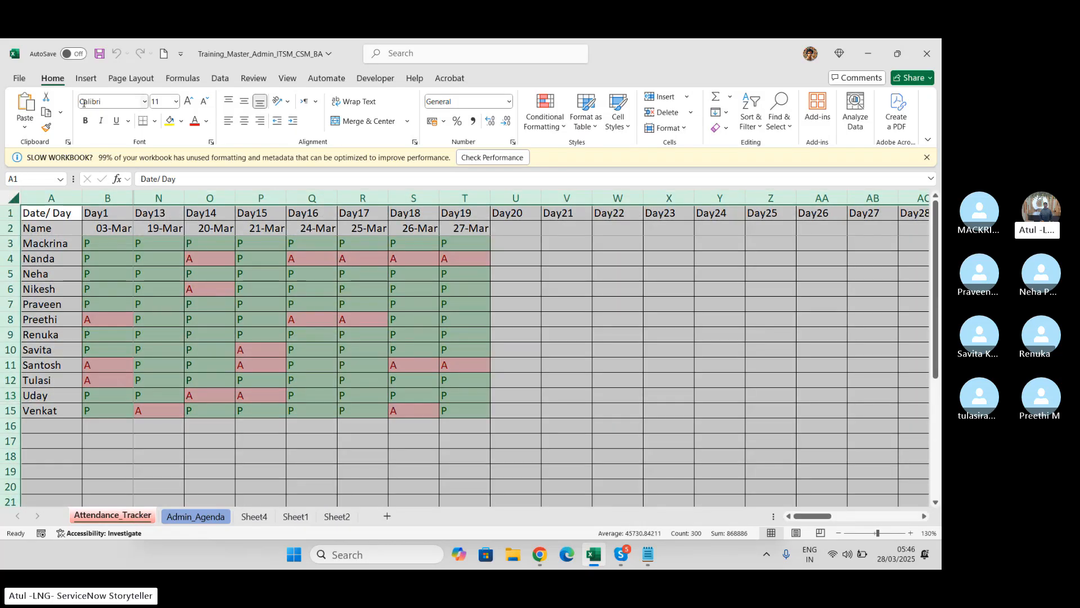
pyautogui.click(86, 79)
pyautogui.click(29, 104)
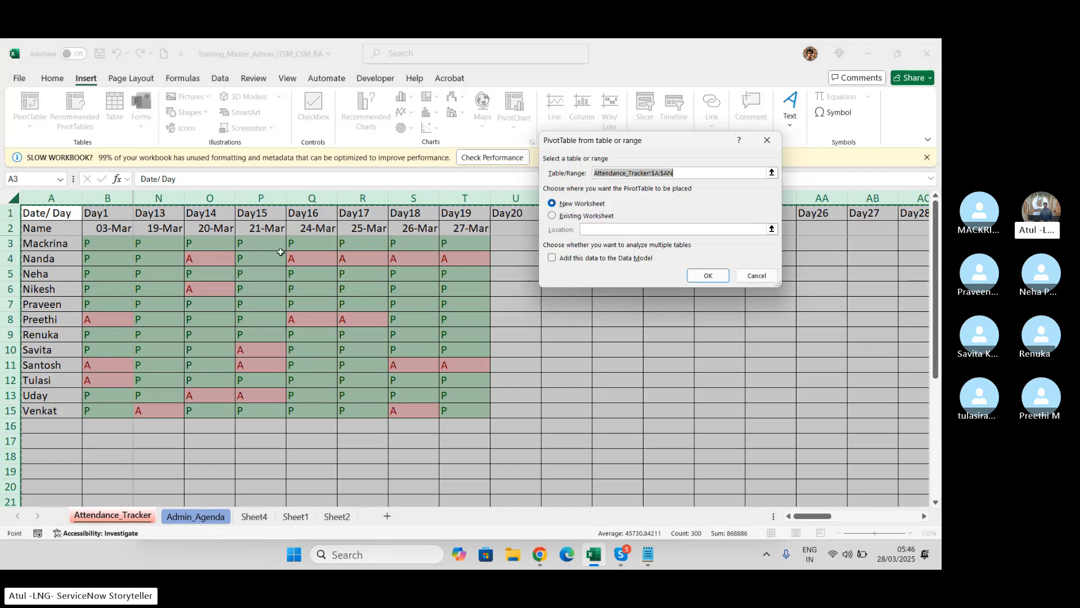
pyautogui.click(707, 276)
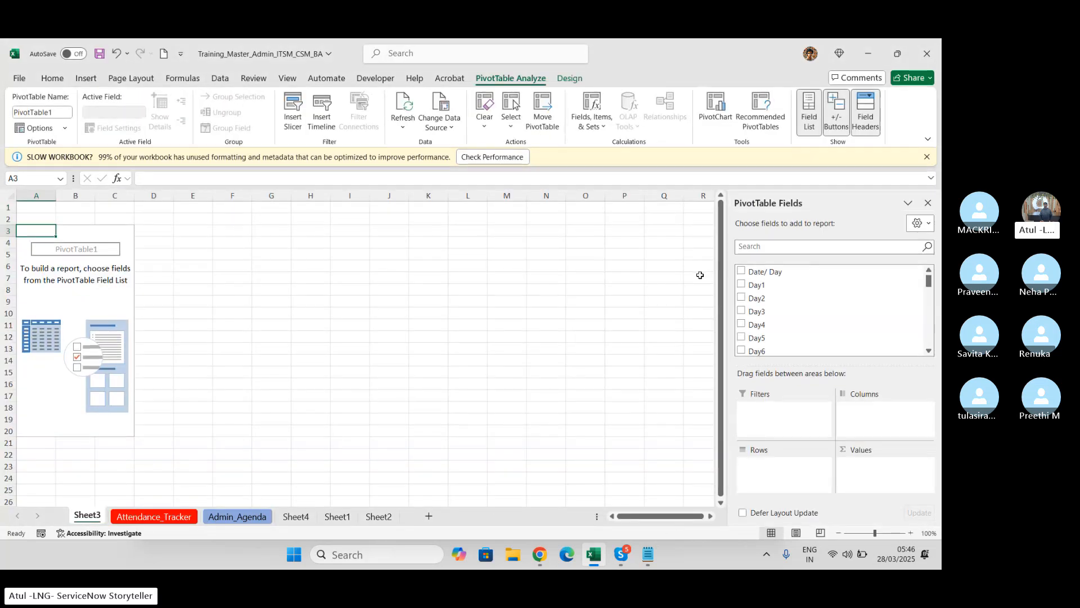
# Step: Put Date/ Day in the pivot's rows and Day1 in its columns, then return to ServiceNow
pyautogui.click(741, 271)
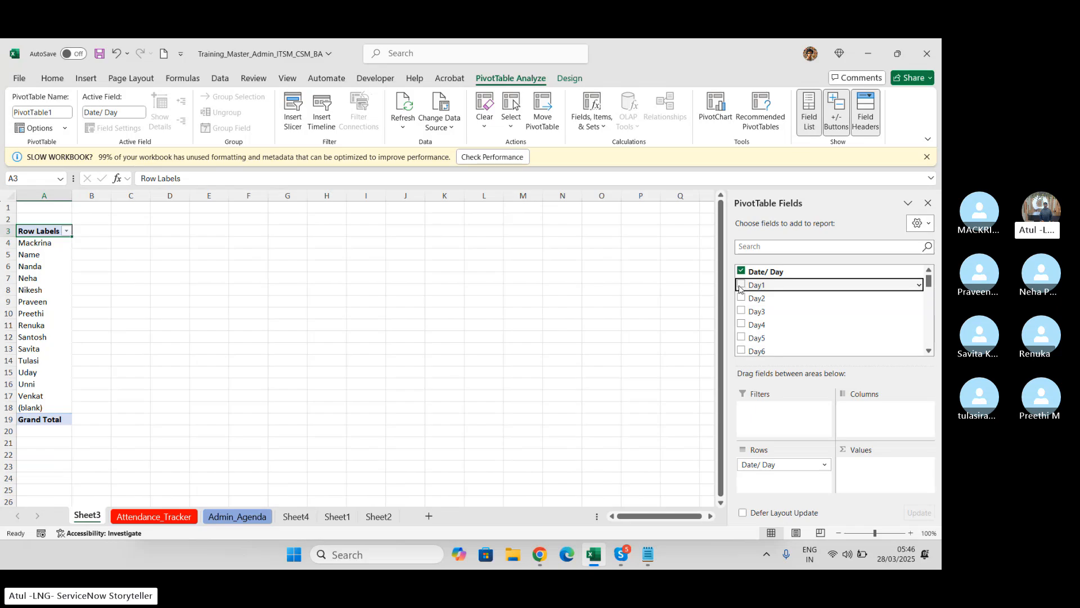
pyautogui.moveTo(750, 290); pyautogui.dragTo(867, 417)
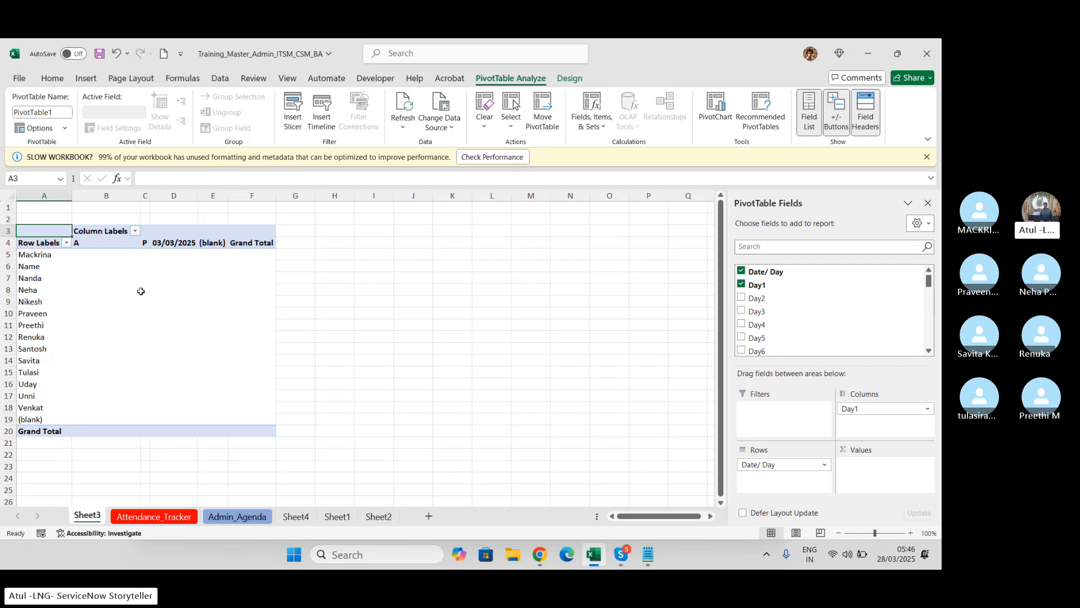
pyautogui.hotkey('alt', 'Tab')
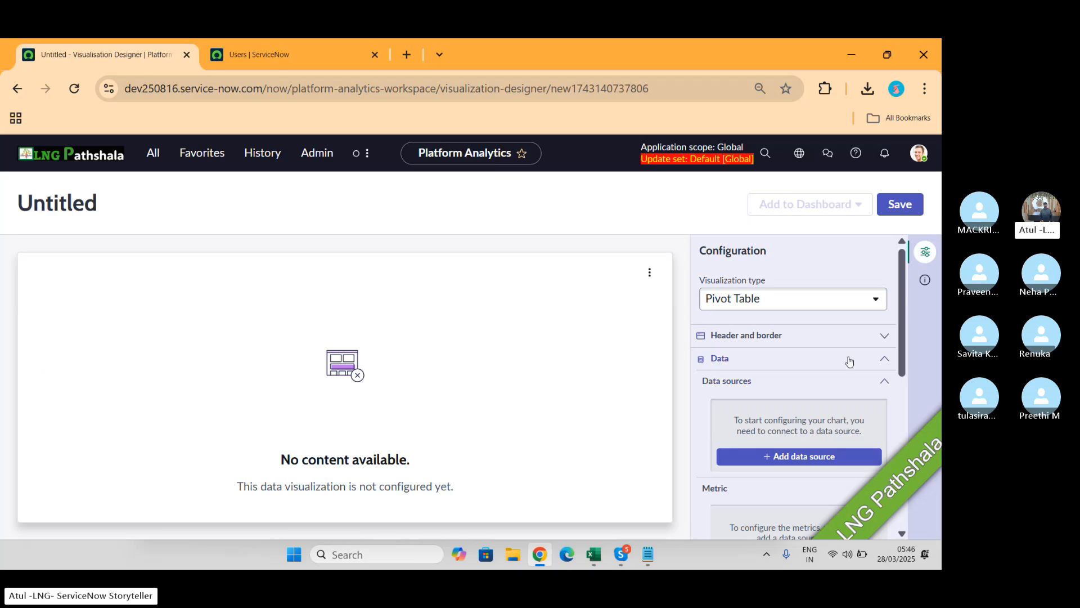
# Step: Search data sources for 'inciden' and preview the Incident [incident] table's 106 records
pyautogui.click(814, 457)
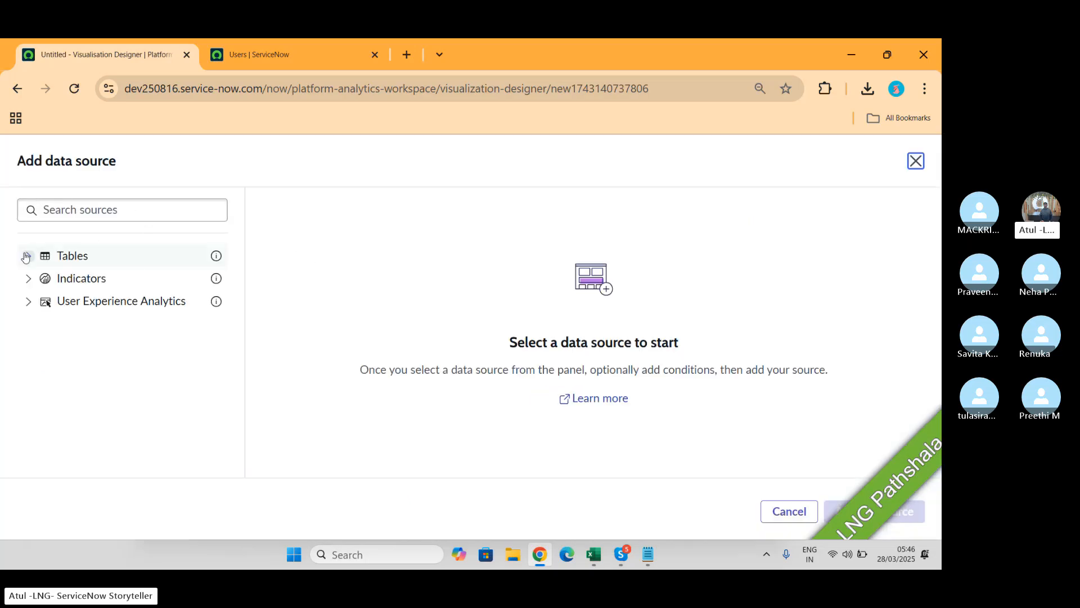
pyautogui.click(96, 212)
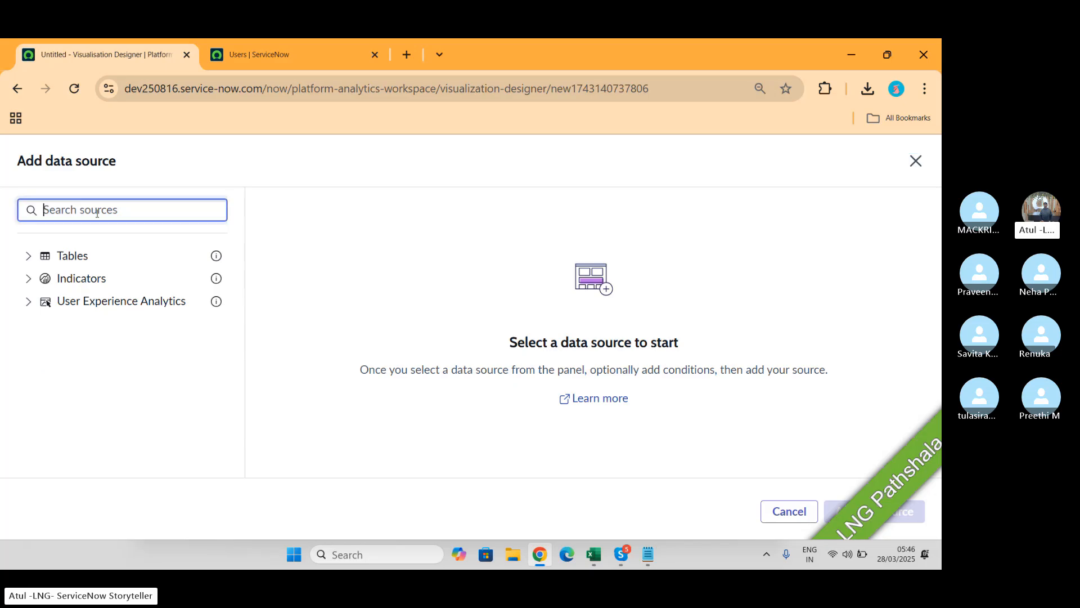
pyautogui.write('incident')
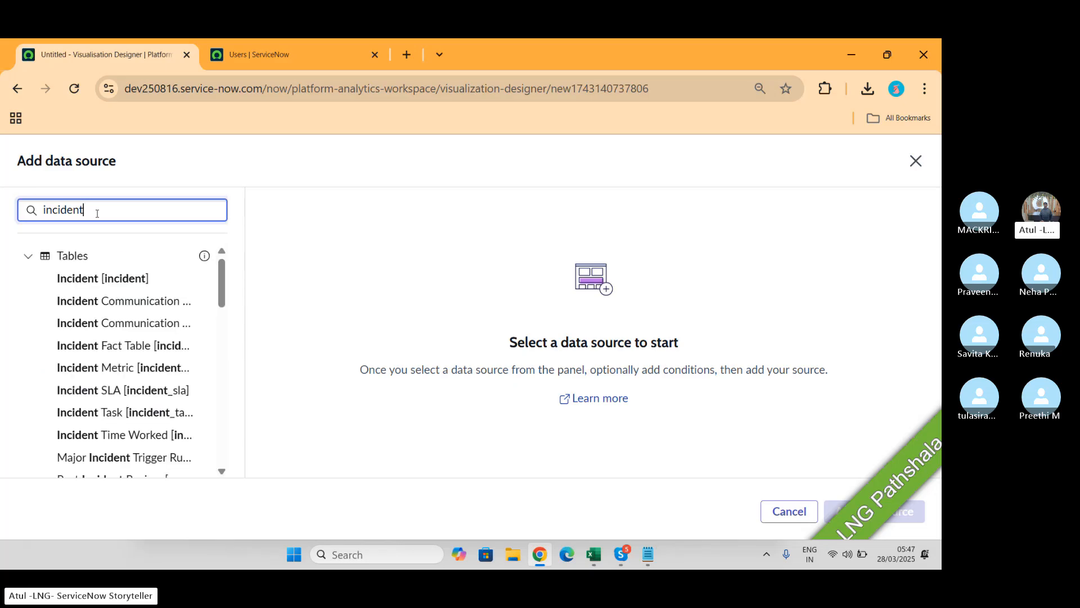
pyautogui.click(97, 281)
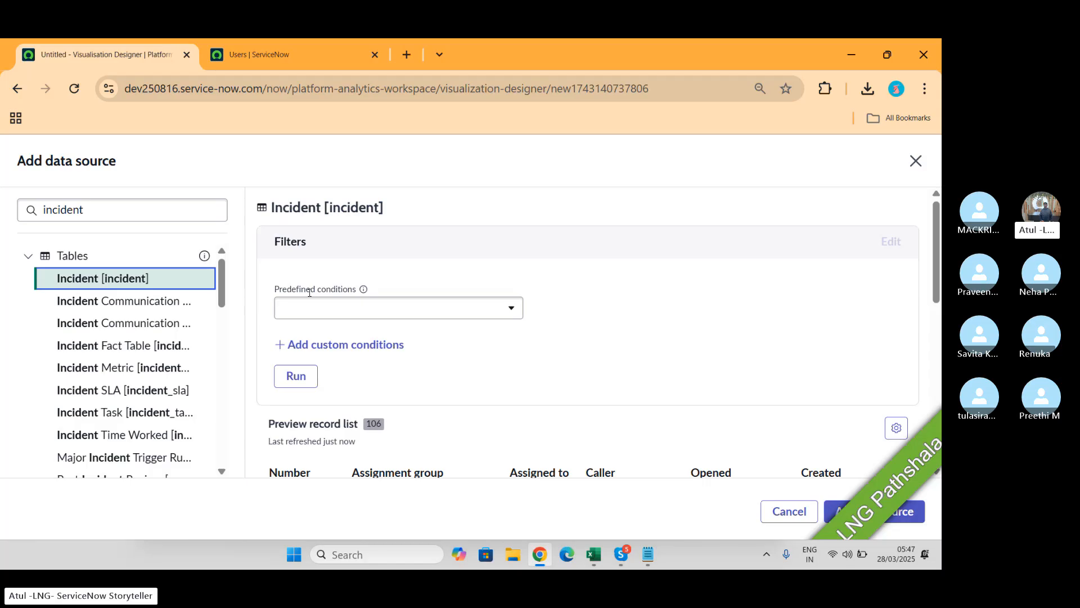
pyautogui.scroll(-6, 681, 313)
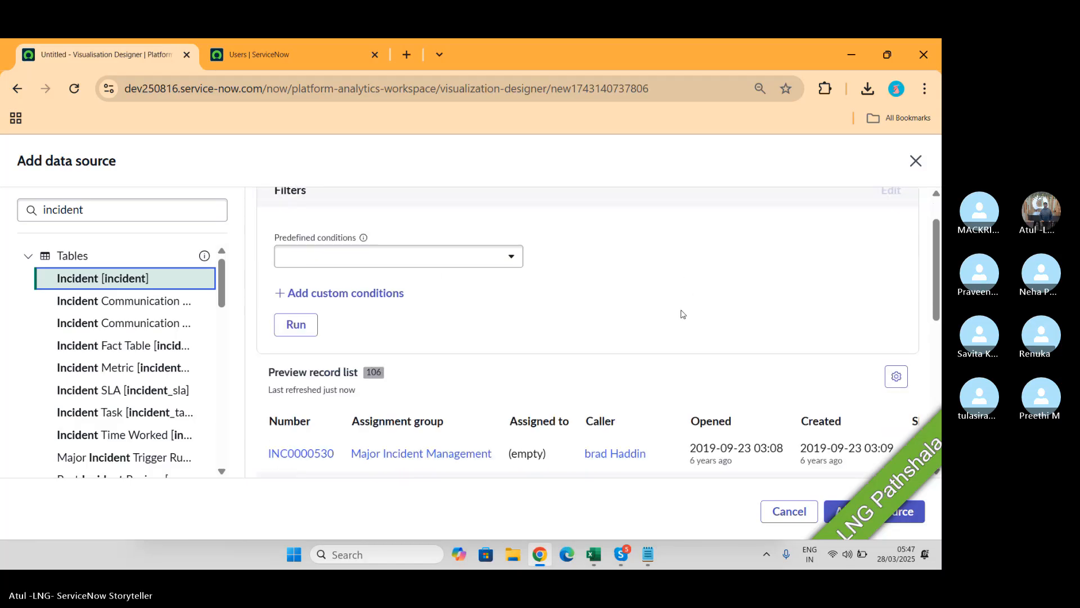
pyautogui.scroll(2, 681, 314)
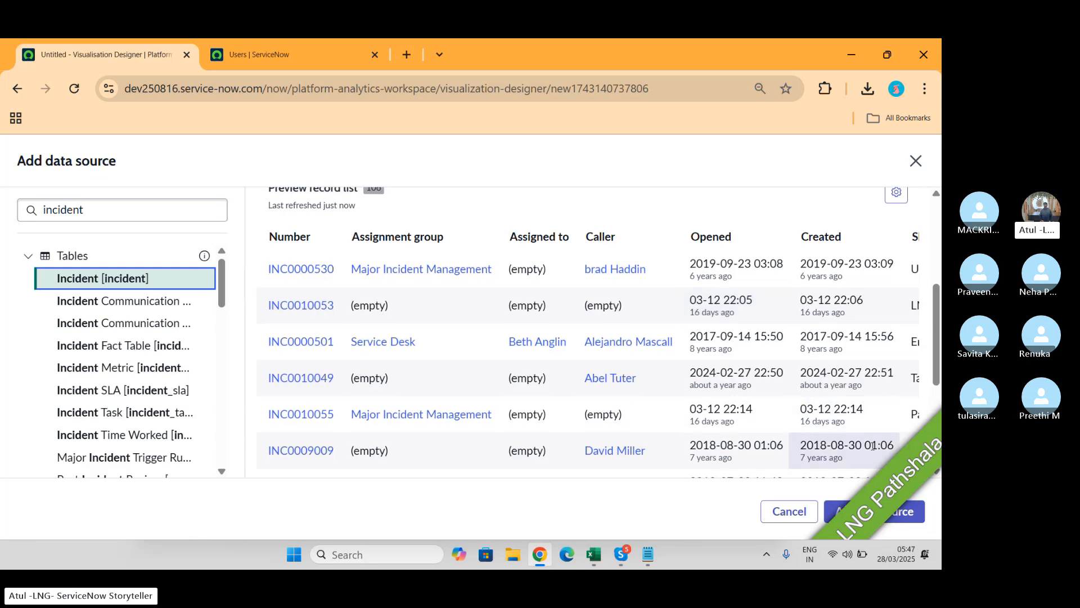
# Step: Add Incident as the data source, giving a Count (Incident) total of 106
pyautogui.click(910, 515)
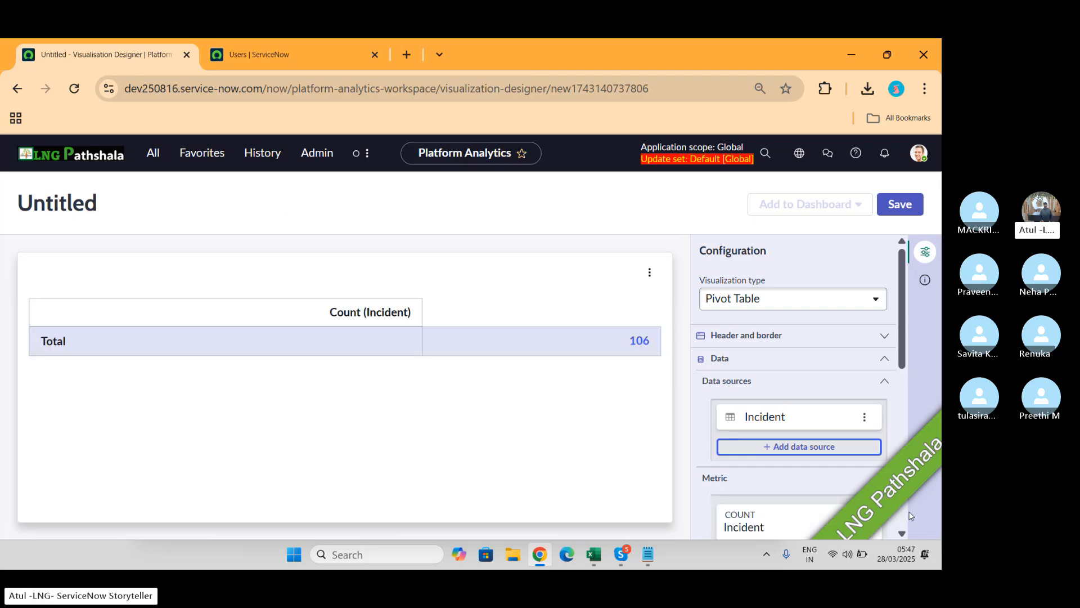
pyautogui.hotkey('alt', 'Tab')
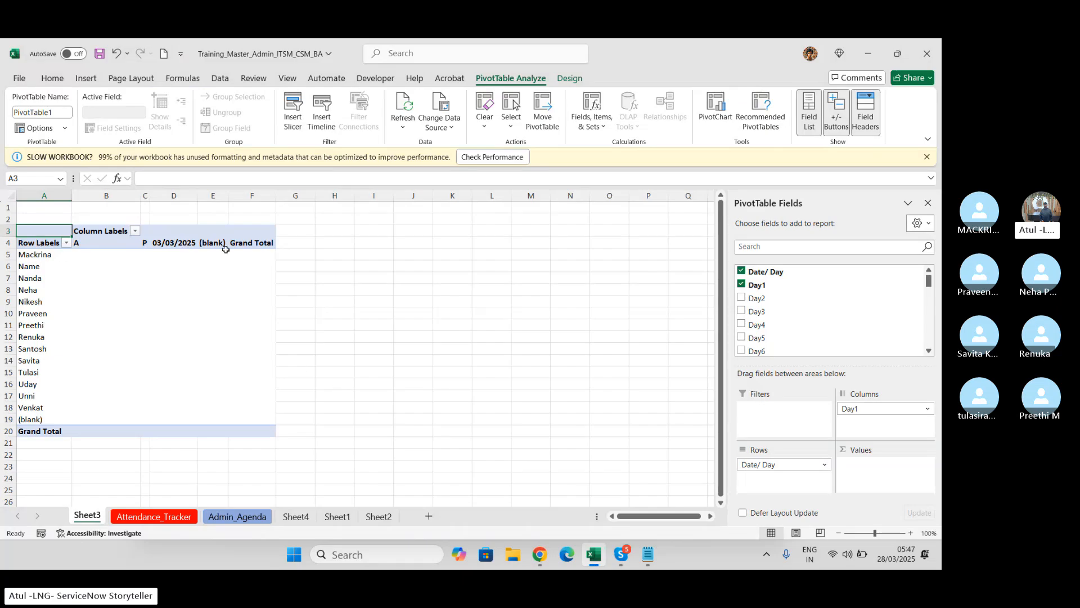
pyautogui.hotkey('alt', 'Tab')
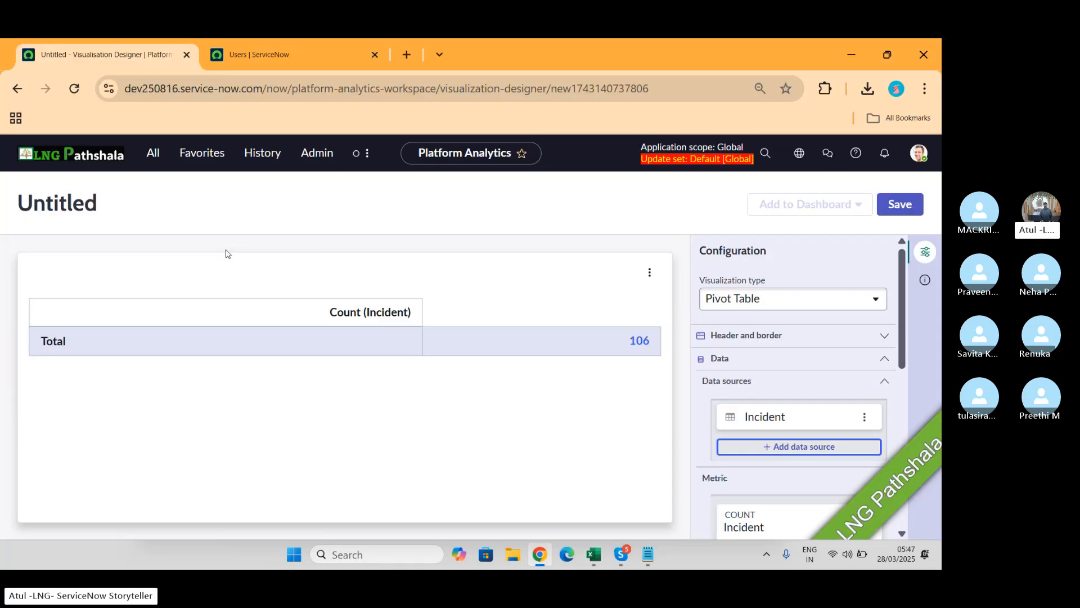
pyautogui.scroll(-3, 832, 370)
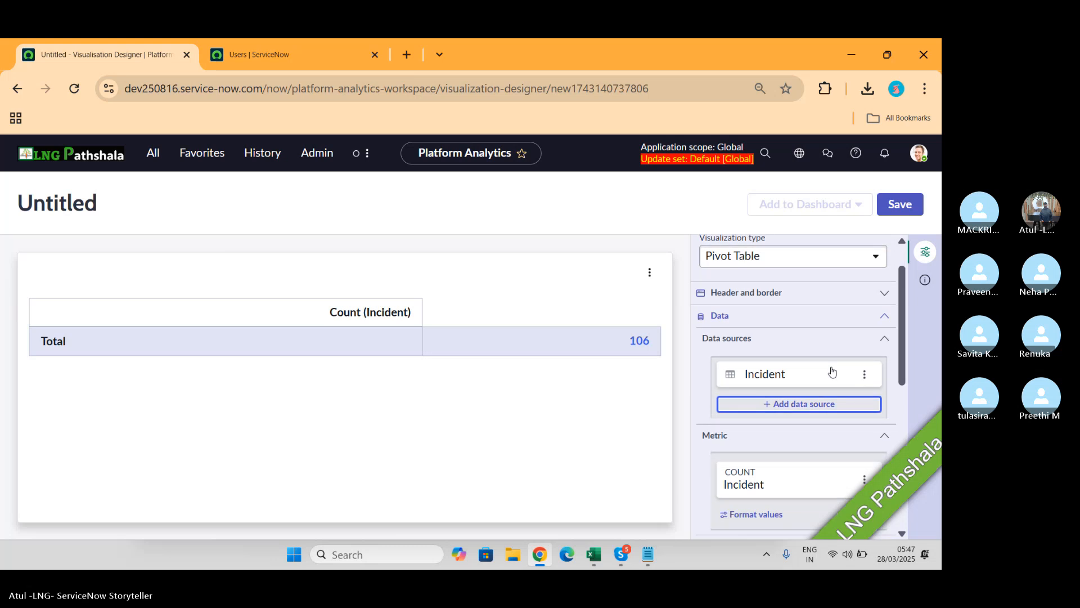
pyautogui.scroll(-3, 832, 371)
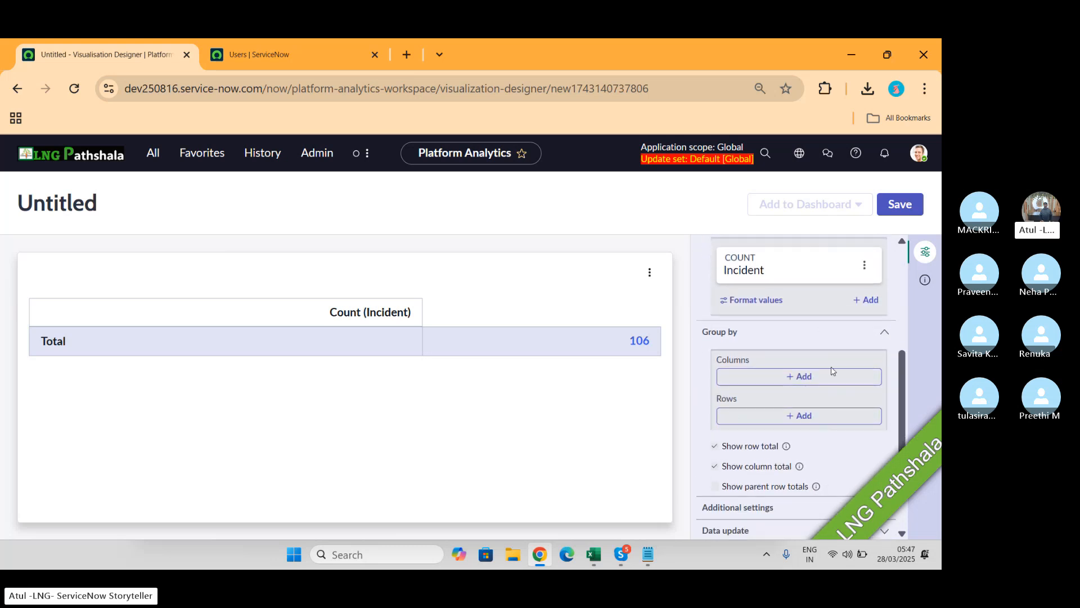
pyautogui.scroll(-2, 831, 370)
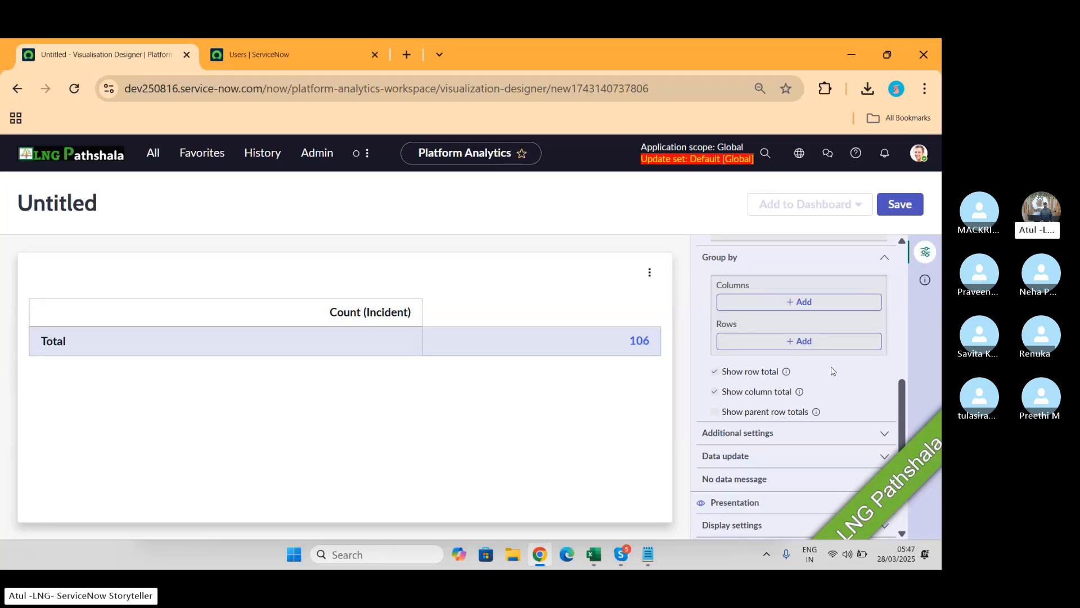
pyautogui.scroll(5, 832, 370)
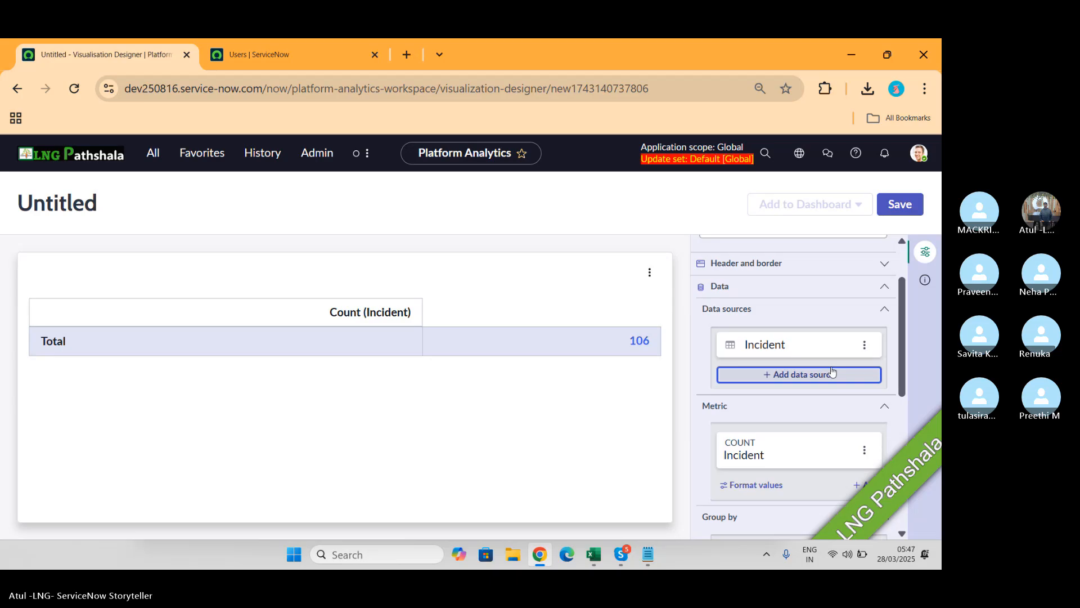
# Step: Expand the Header and border settings and scroll through the Configuration panel
pyautogui.click(884, 263)
pyautogui.scroll(2, 824, 316)
pyautogui.scroll(-5, 824, 314)
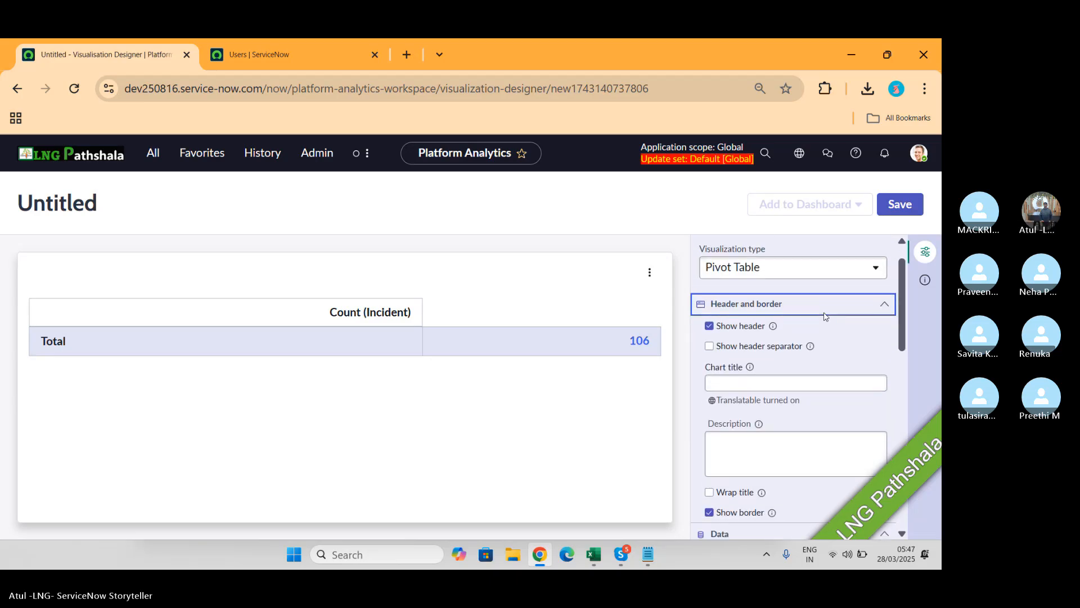
pyautogui.scroll(-3, 824, 313)
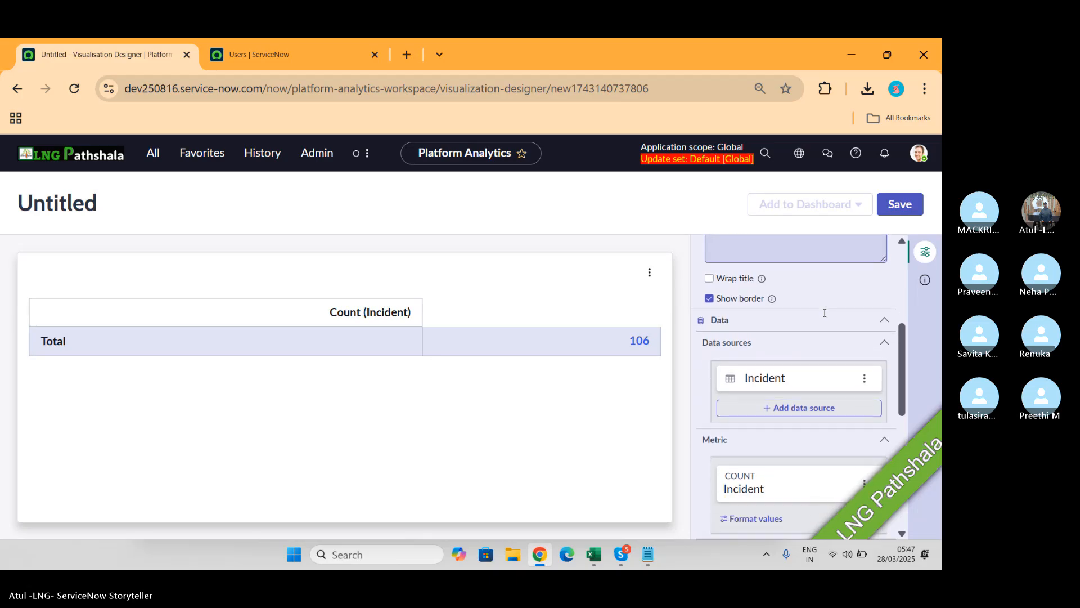
pyautogui.scroll(-4, 882, 337)
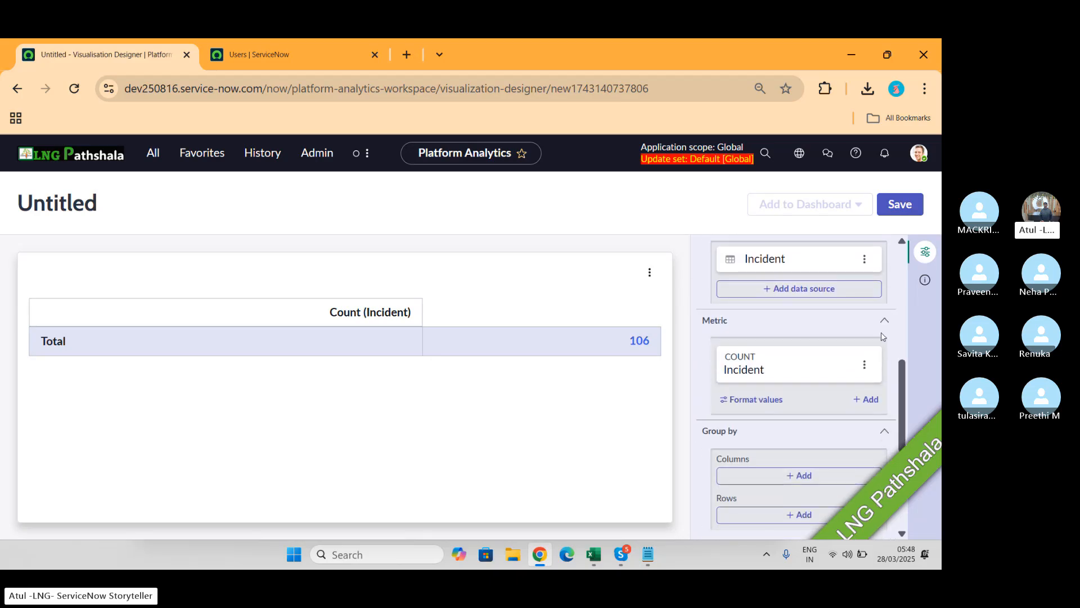
pyautogui.scroll(-1, 882, 336)
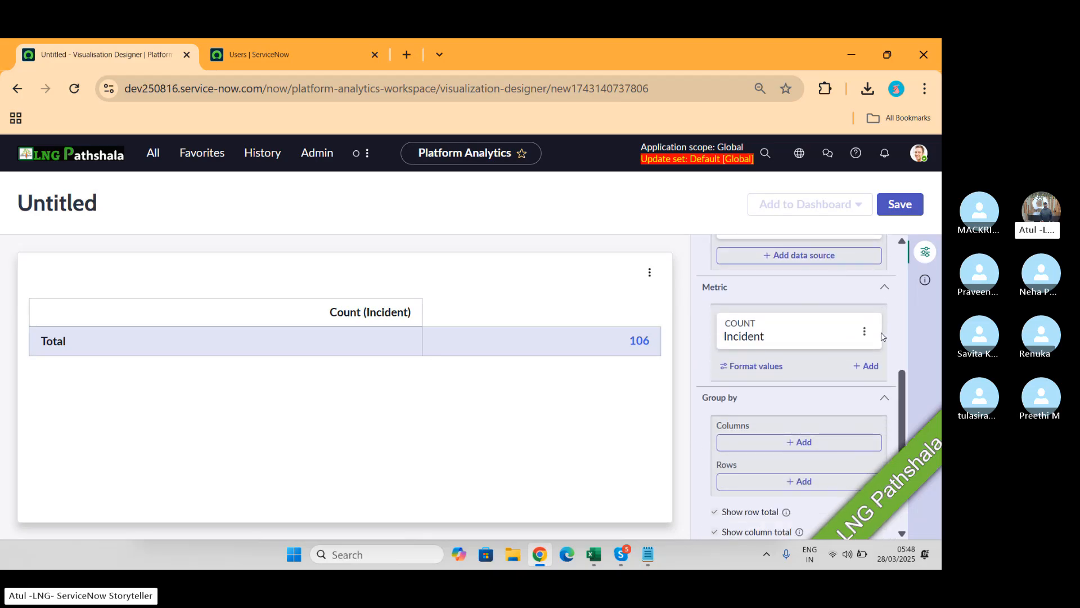
pyautogui.scroll(-5, 882, 337)
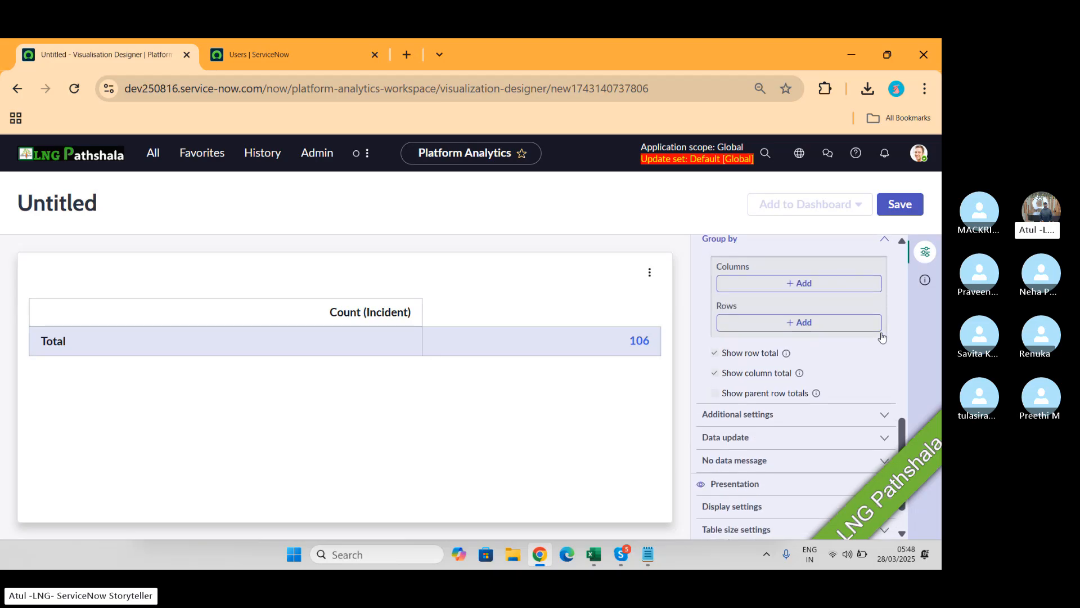
pyautogui.scroll(-1, 882, 337)
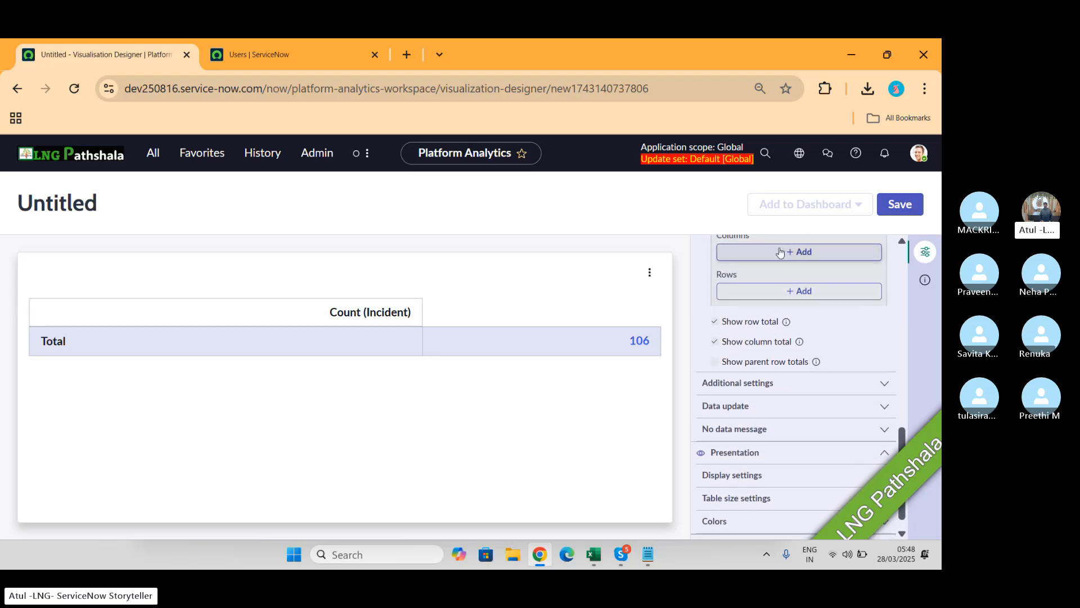
# Step: Open and close Group by Columns, Additional settings and Data update without applying changes
pyautogui.click(790, 252)
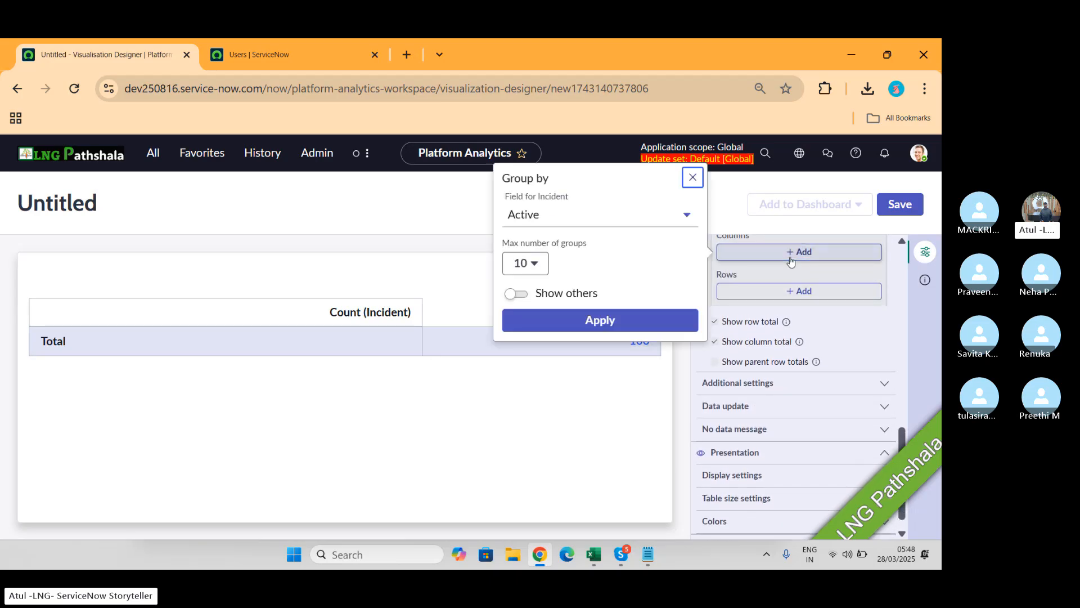
pyautogui.click(690, 176)
pyautogui.click(820, 385)
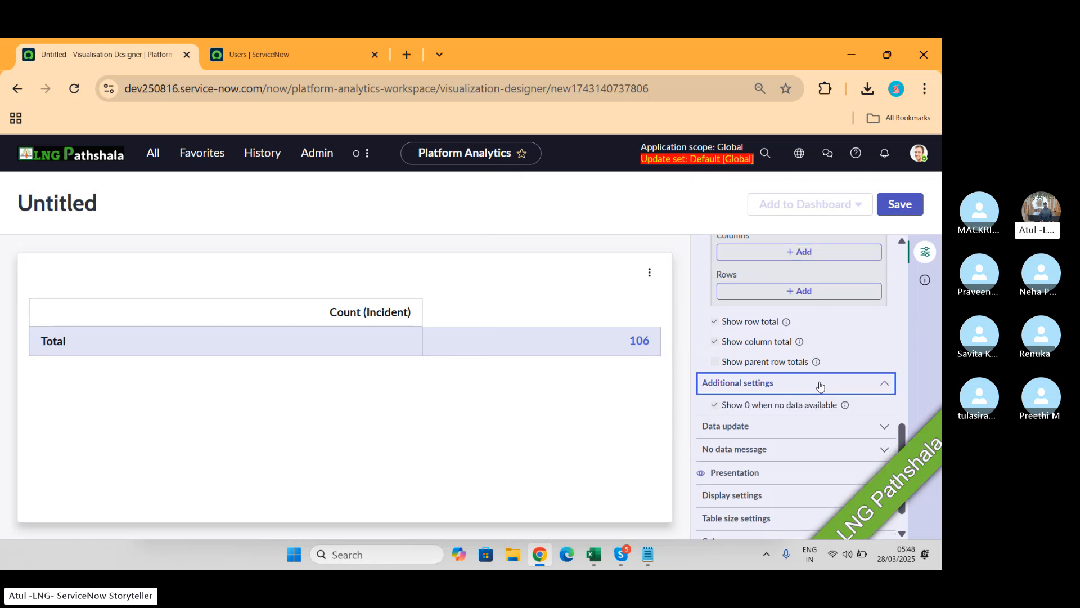
pyautogui.click(819, 384)
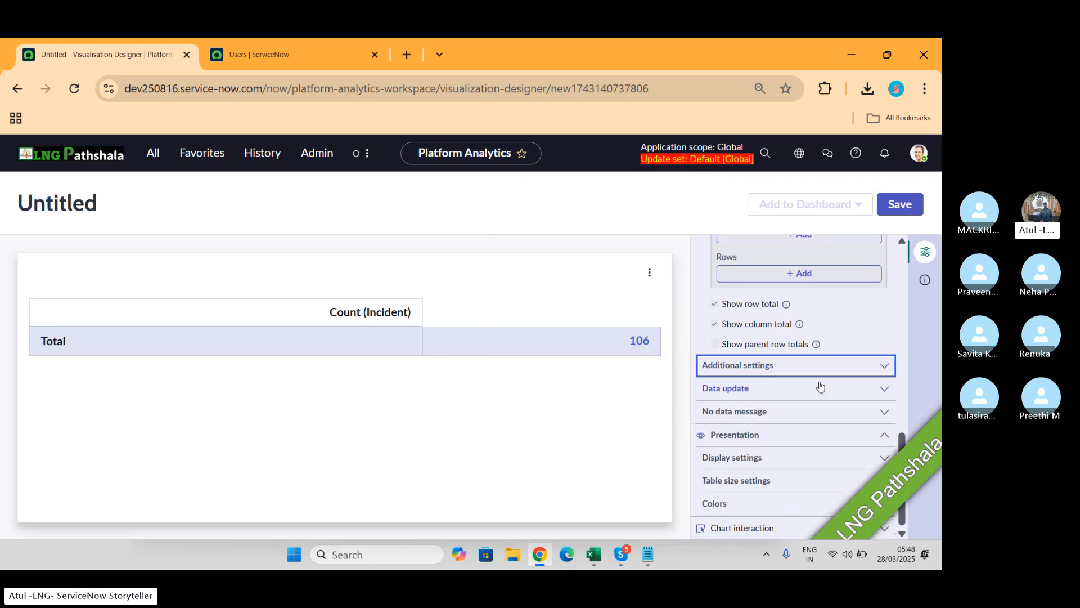
pyautogui.click(845, 397)
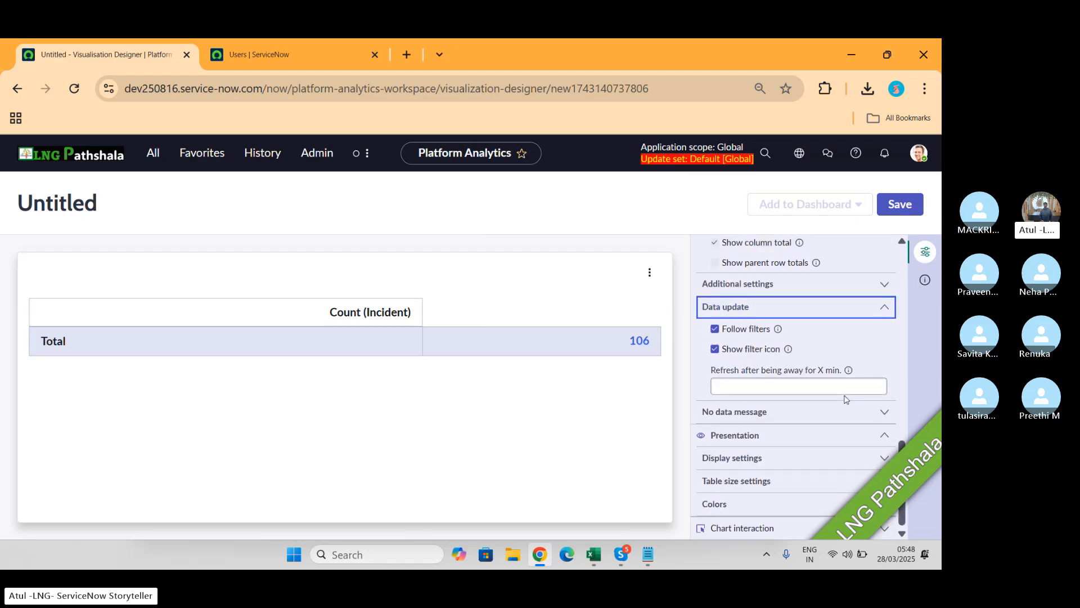
pyautogui.click(822, 307)
pyautogui.click(74, 336)
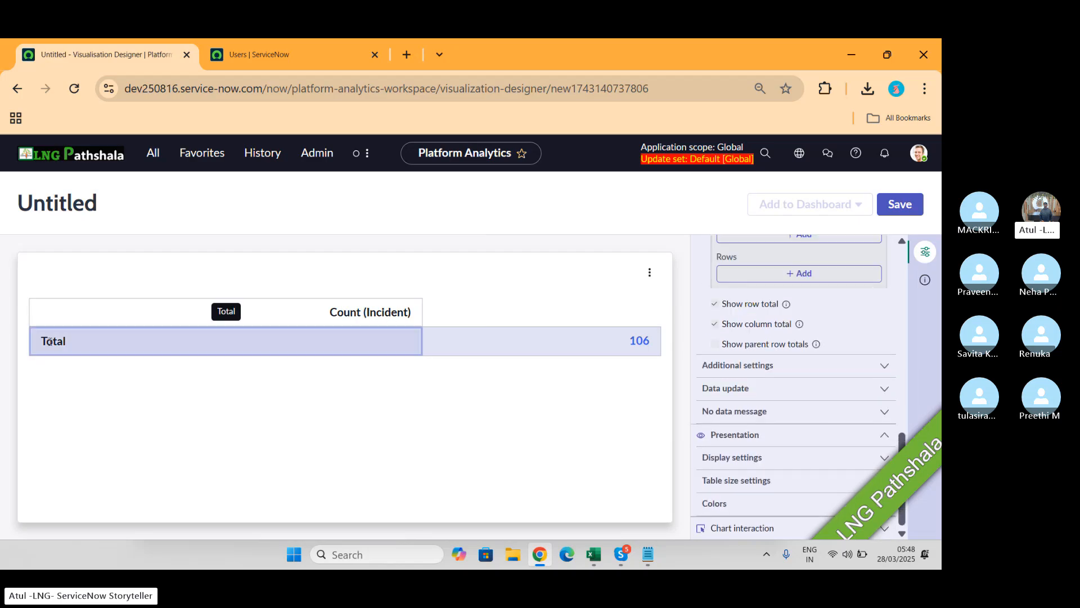
pyautogui.scroll(10, 822, 447)
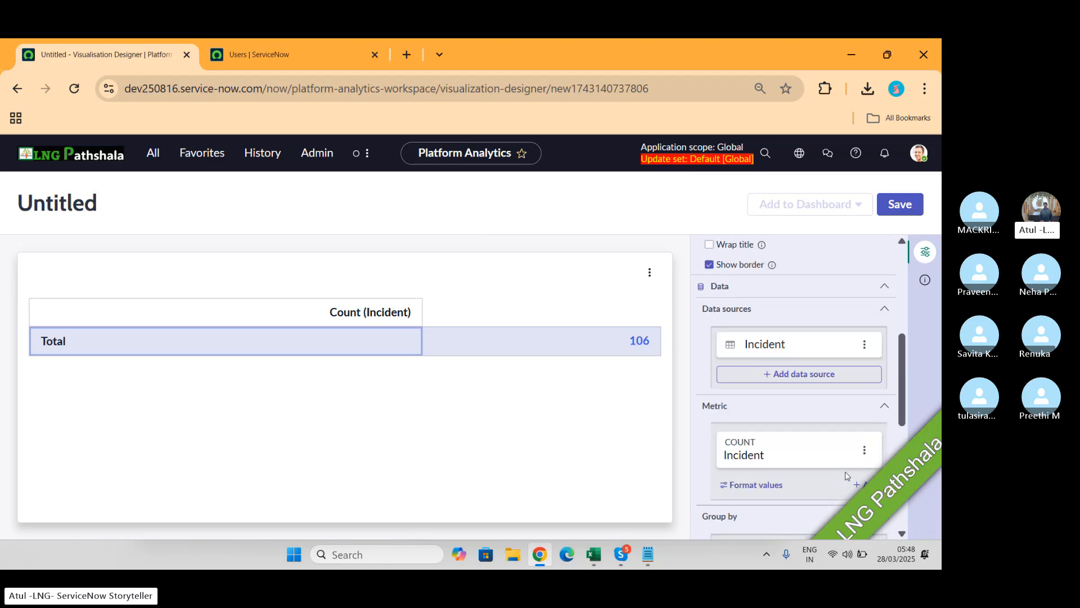
# Step: Edit the Incident data source, leave Predefined conditions empty, and apply it
pyautogui.click(762, 447)
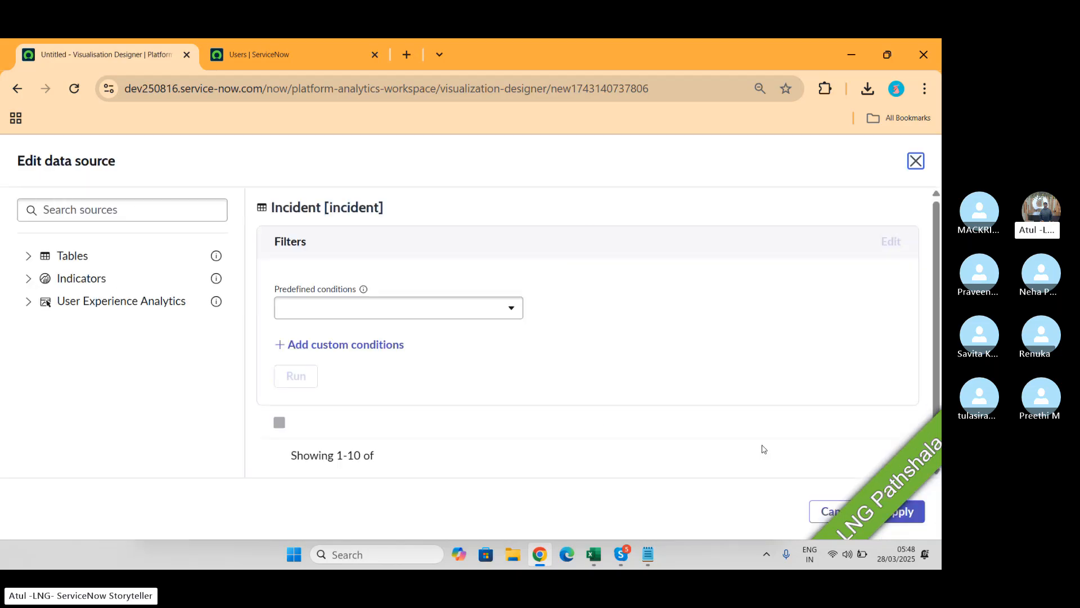
pyautogui.scroll(-2, 704, 337)
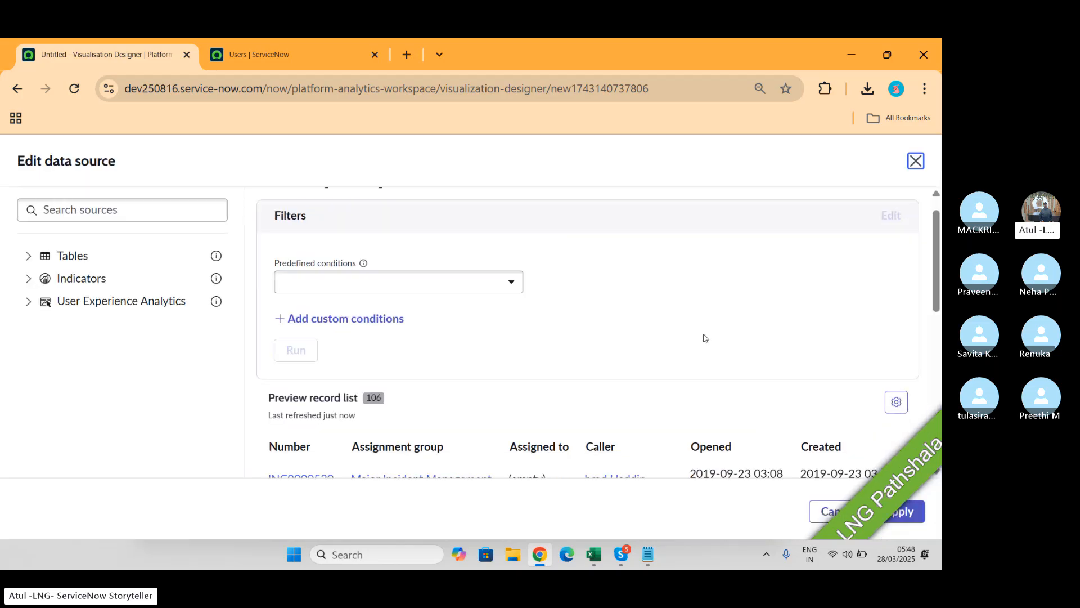
pyautogui.scroll(-4, 704, 337)
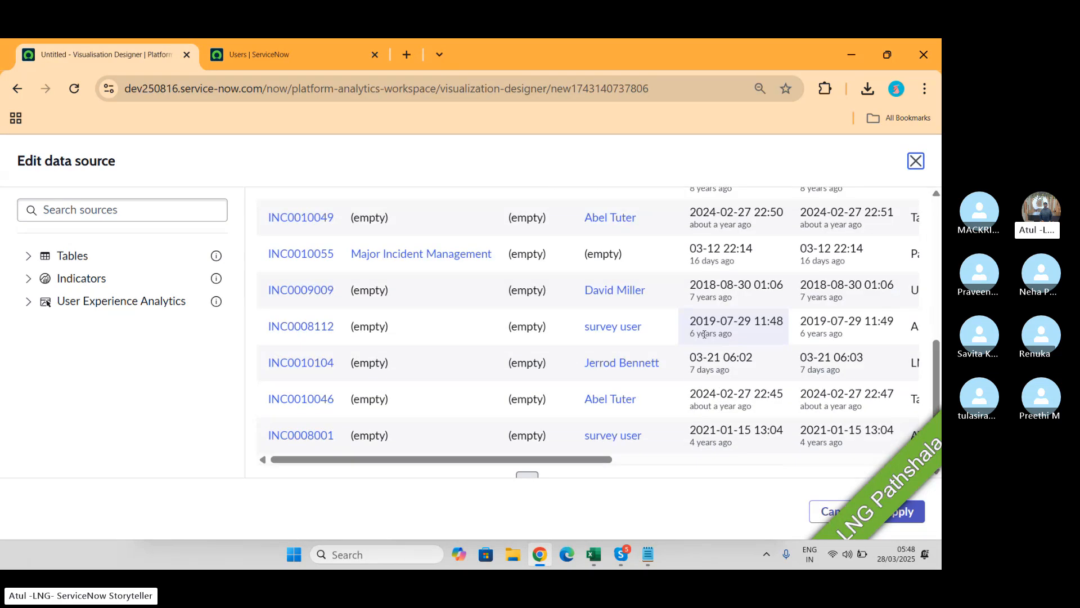
pyautogui.scroll(6, 704, 334)
pyautogui.scroll(1, 704, 335)
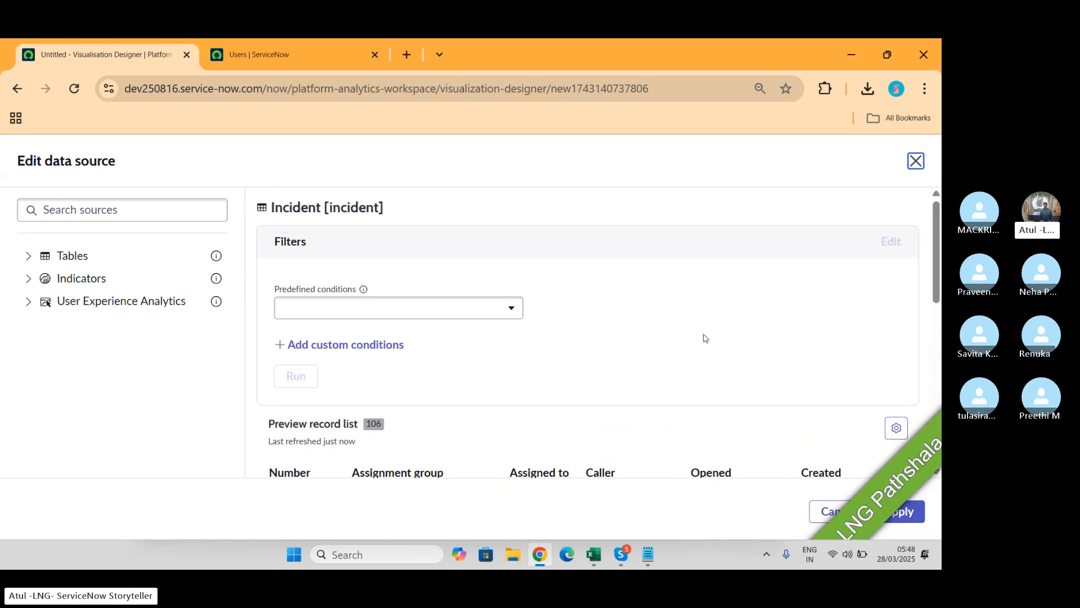
pyautogui.click(493, 309)
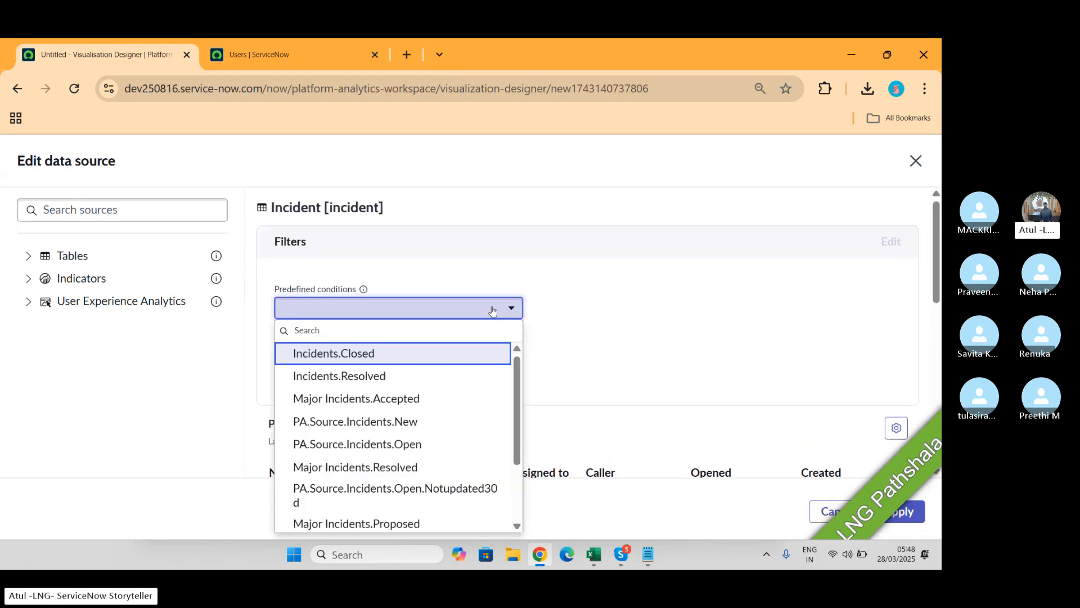
pyautogui.click(621, 336)
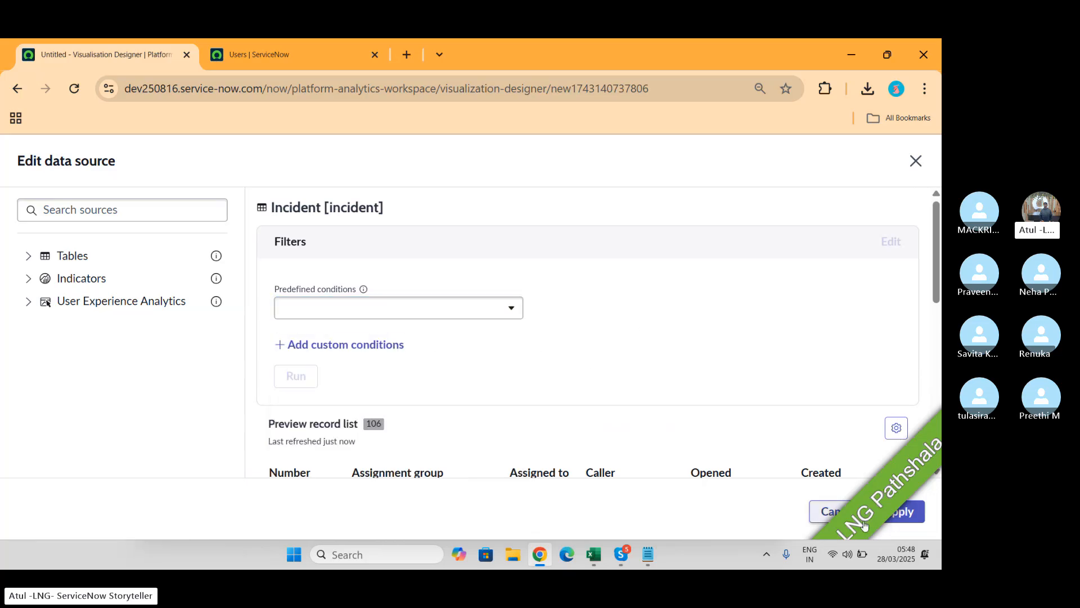
pyautogui.click(905, 515)
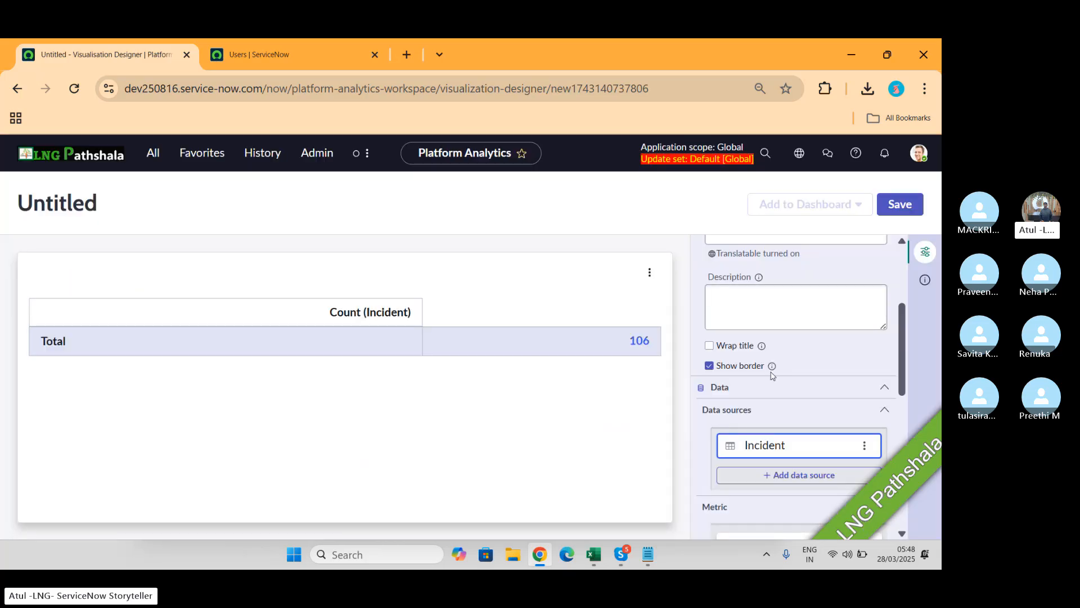
# Step: Collapse the Data section and expand the Presentation section of the Configuration panel
pyautogui.scroll(3, 804, 359)
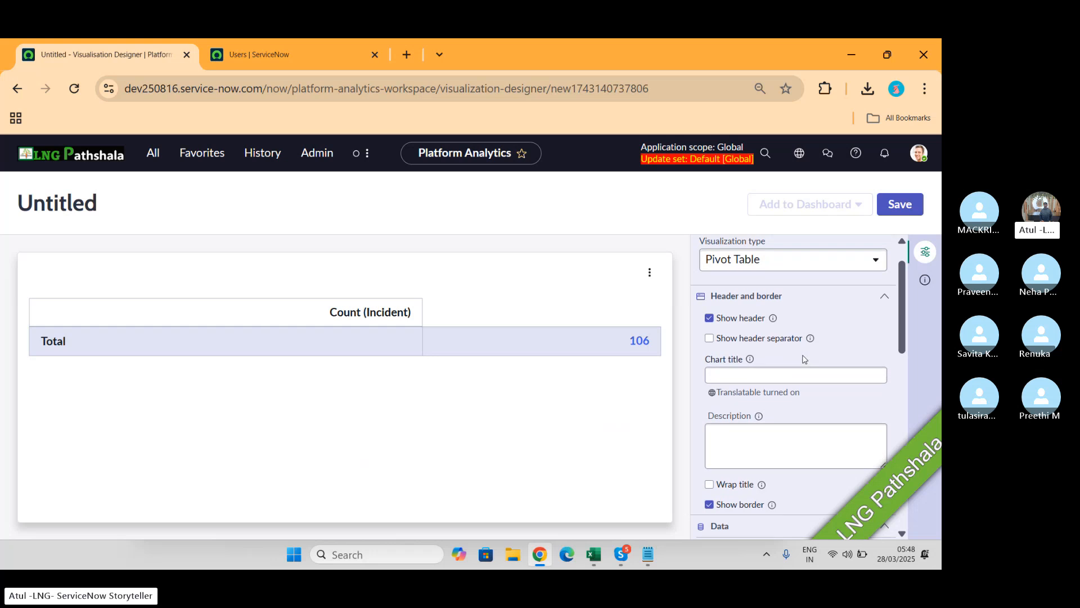
pyautogui.scroll(1, 803, 359)
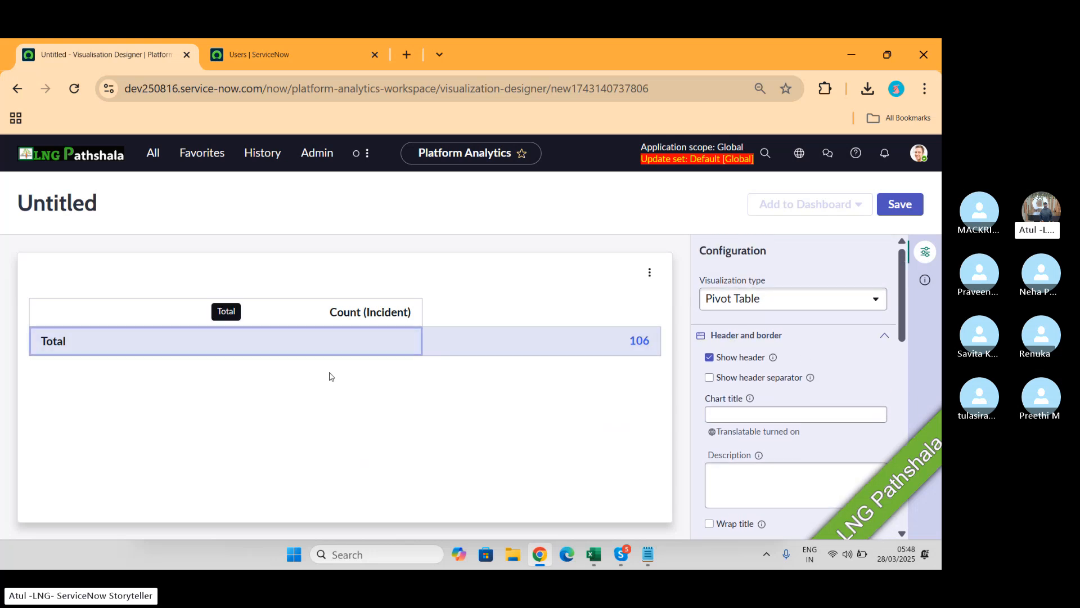
pyautogui.click(649, 272)
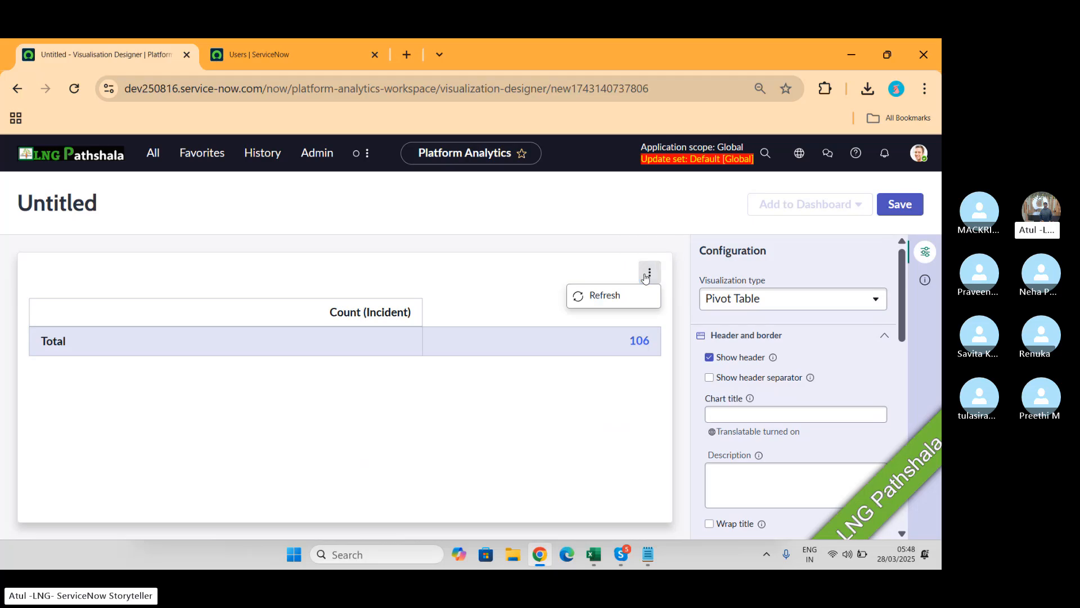
pyautogui.click(857, 355)
pyautogui.scroll(-1, 857, 355)
pyautogui.scroll(-3, 857, 356)
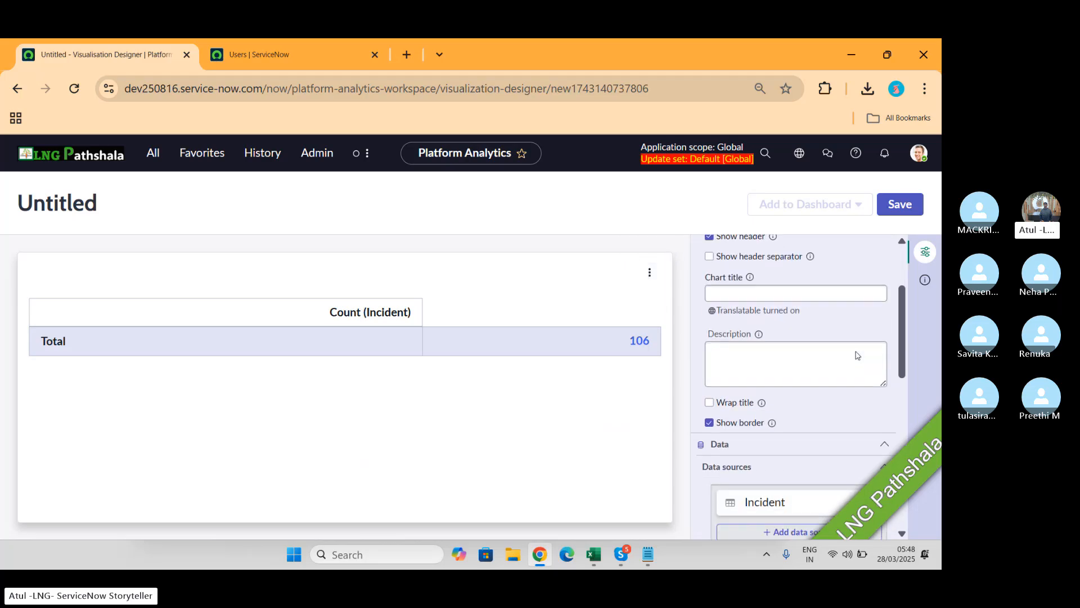
pyautogui.click(888, 388)
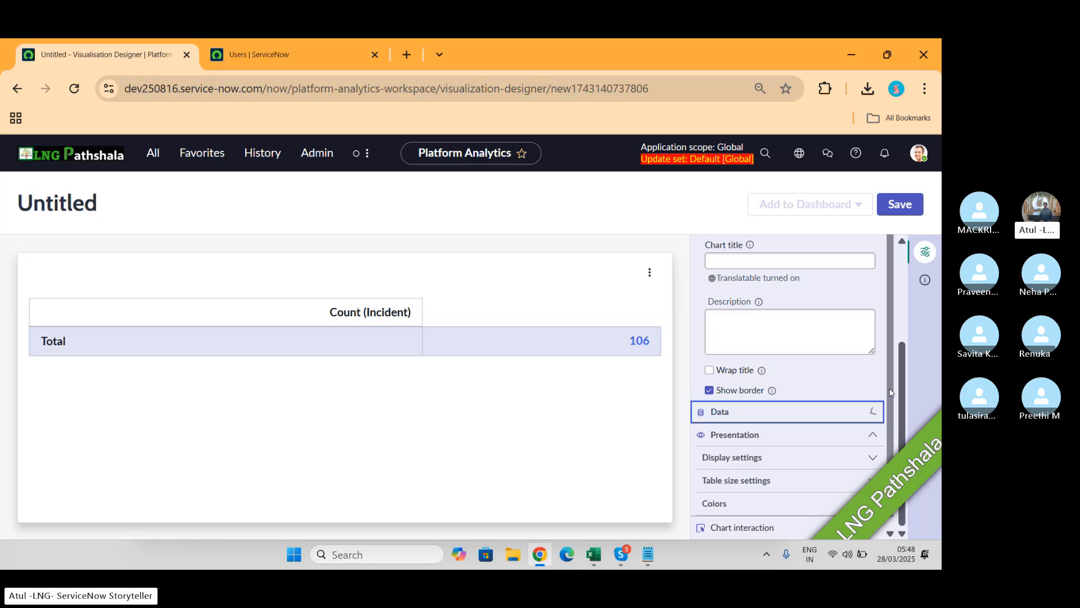
pyautogui.click(872, 413)
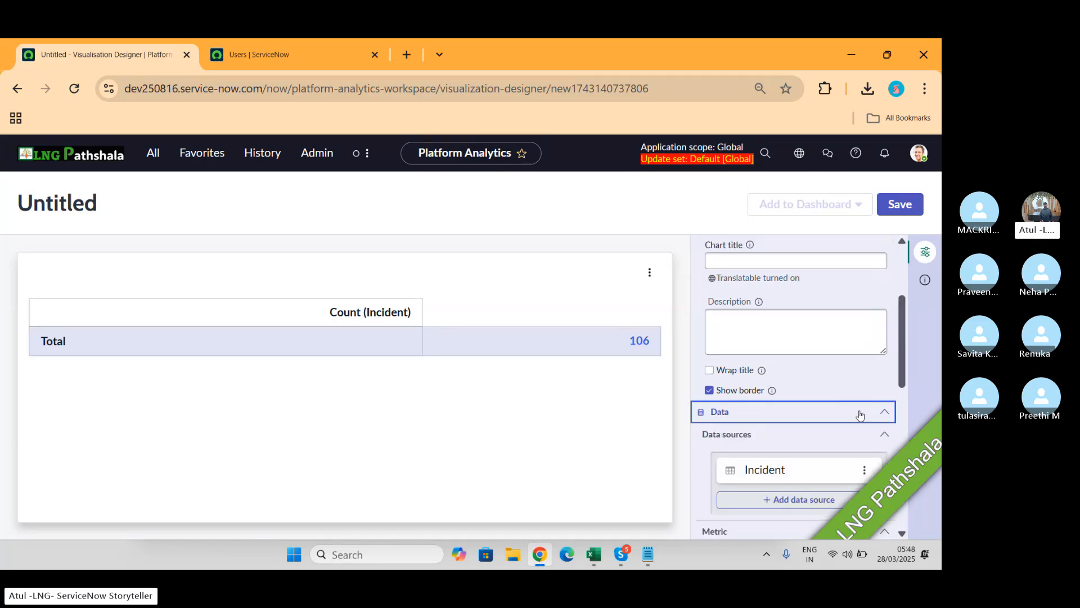
pyautogui.click(859, 412)
pyautogui.click(865, 432)
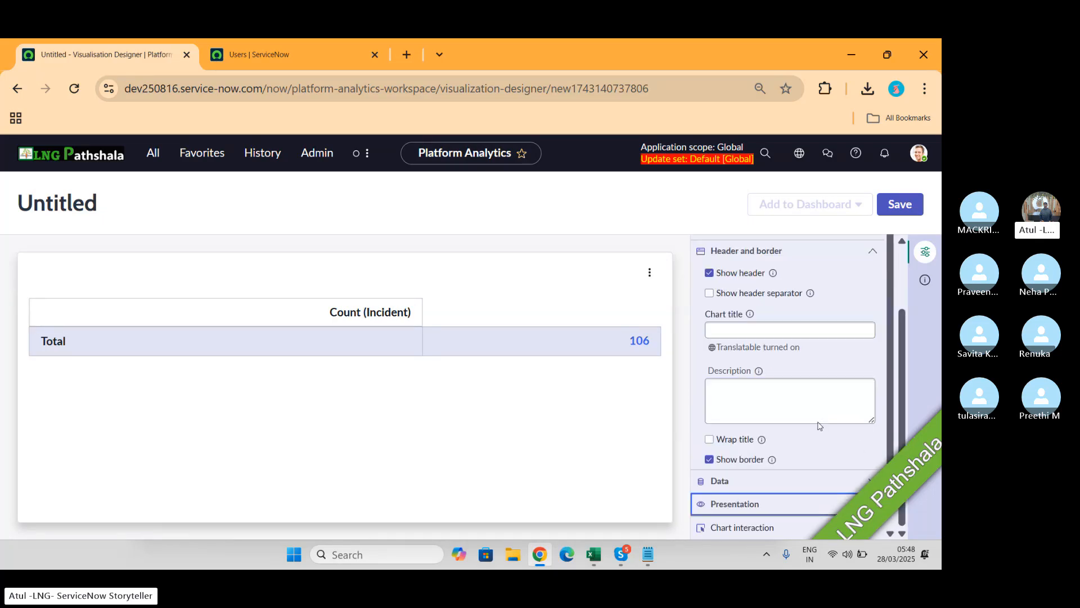
pyautogui.scroll(-2, 819, 426)
pyautogui.click(835, 427)
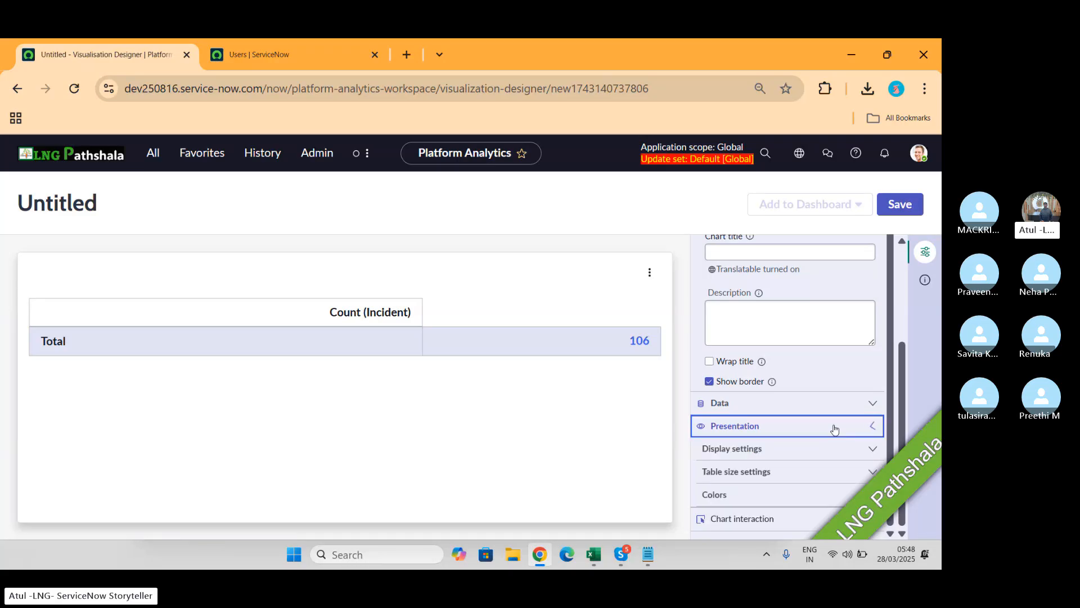
# Step: Turn on Display column lines, keeping alternating row colours enabled
pyautogui.click(752, 458)
pyautogui.scroll(-3, 751, 458)
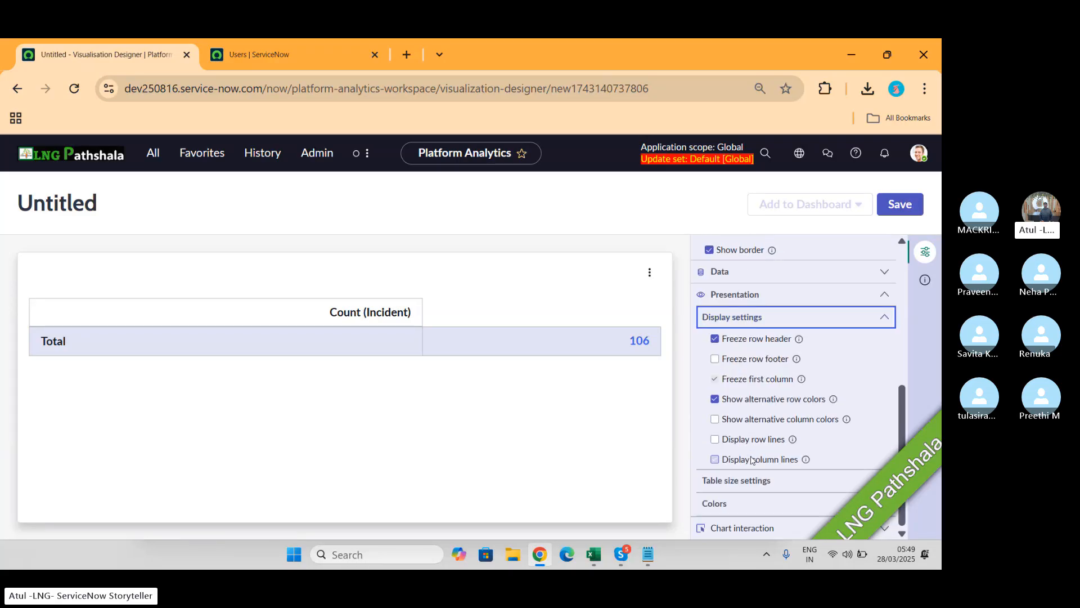
pyautogui.click(752, 459)
pyautogui.click(821, 399)
pyautogui.click(822, 399)
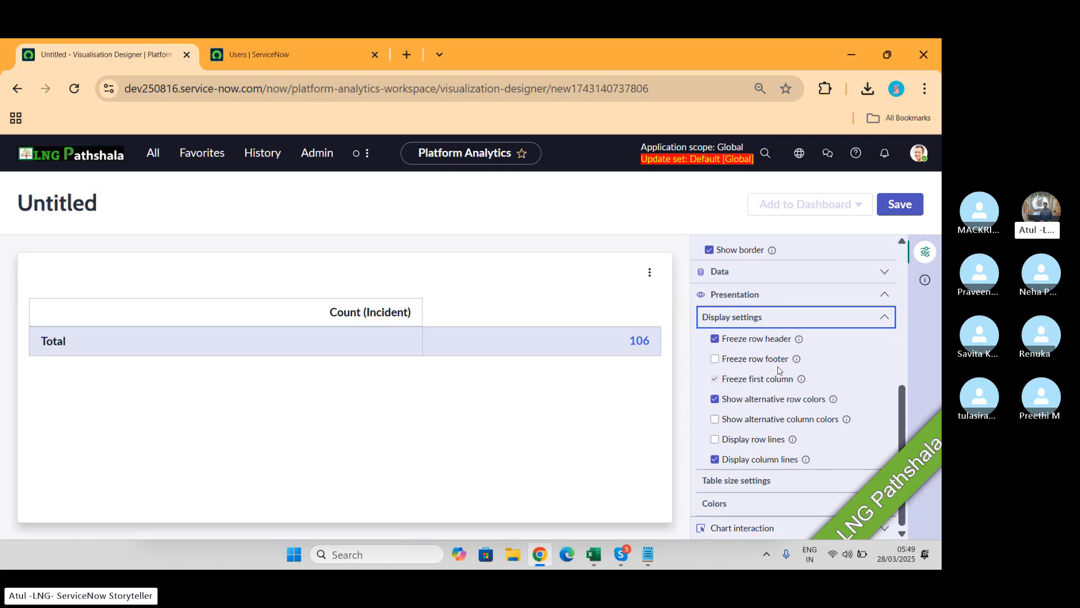
# Step: Expand Colors and Chart interaction, leaving the Action as Go to data view
pyautogui.click(725, 506)
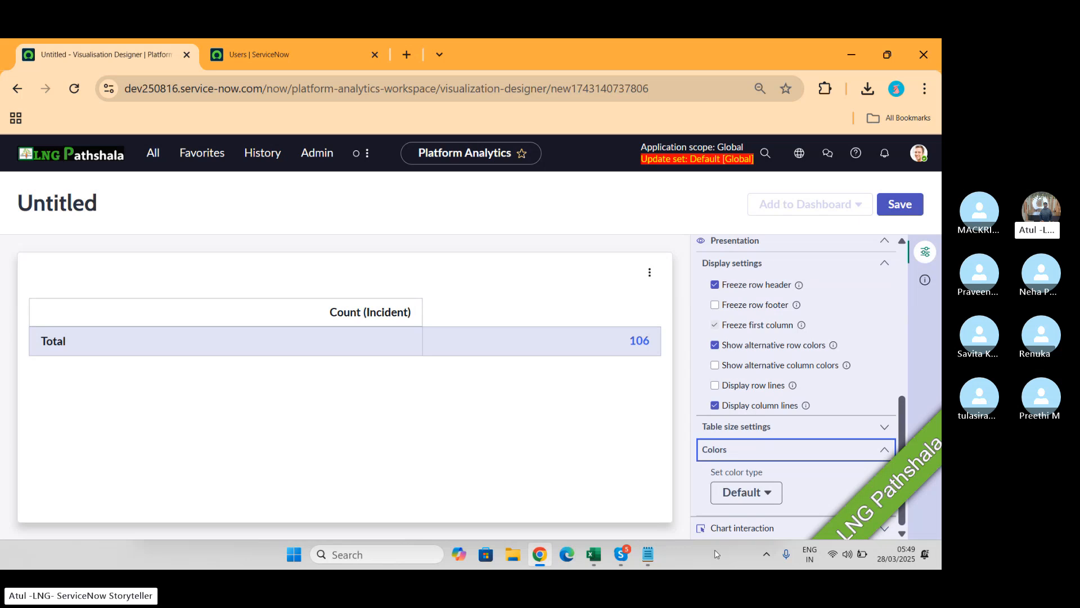
pyautogui.click(760, 530)
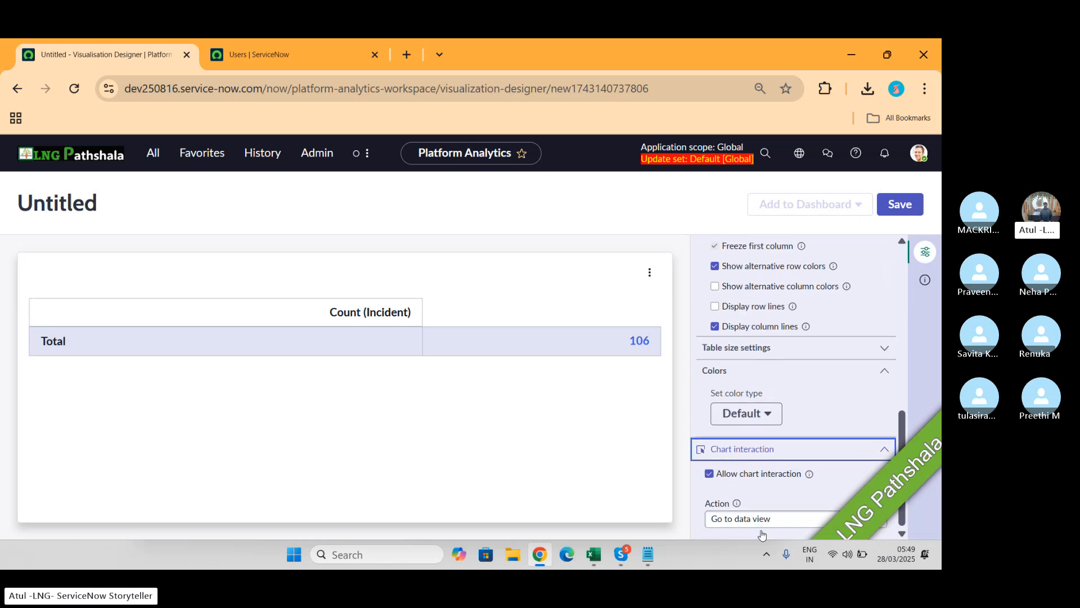
pyautogui.click(793, 448)
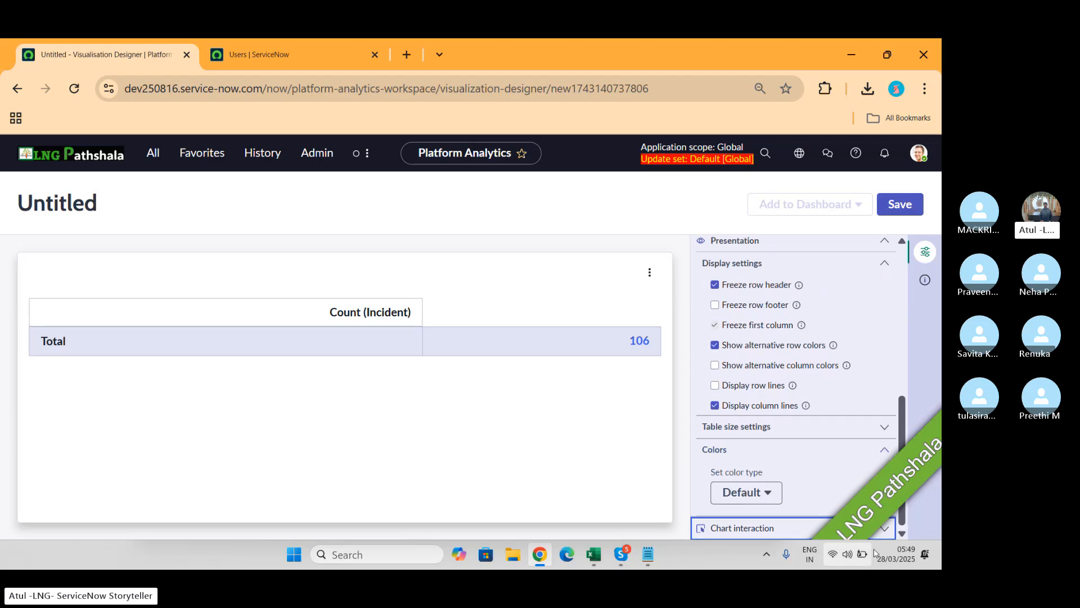
pyautogui.click(869, 529)
pyautogui.scroll(-2, 787, 446)
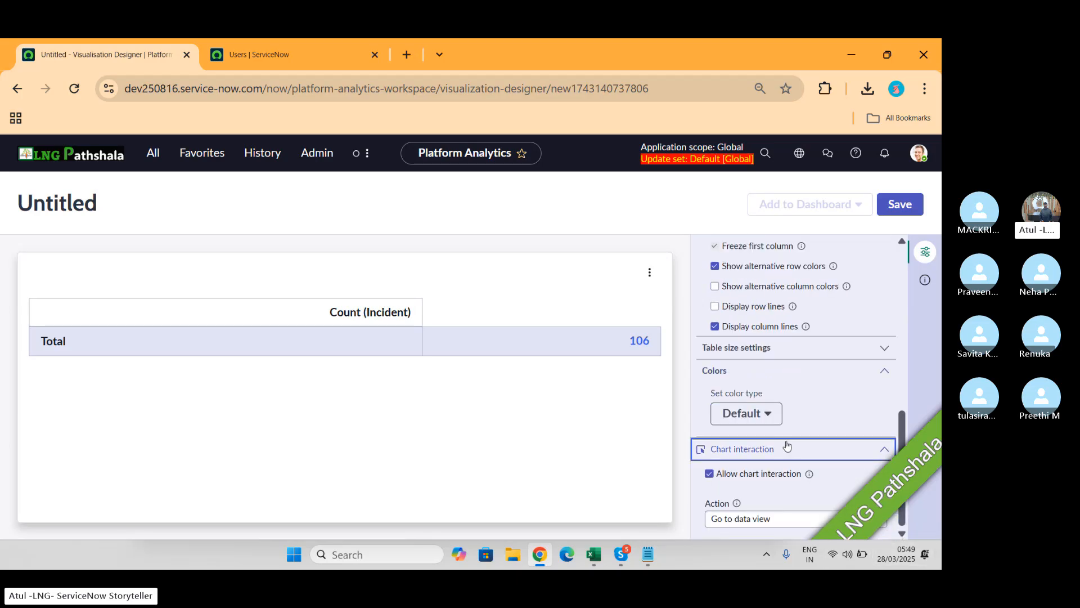
pyautogui.click(779, 520)
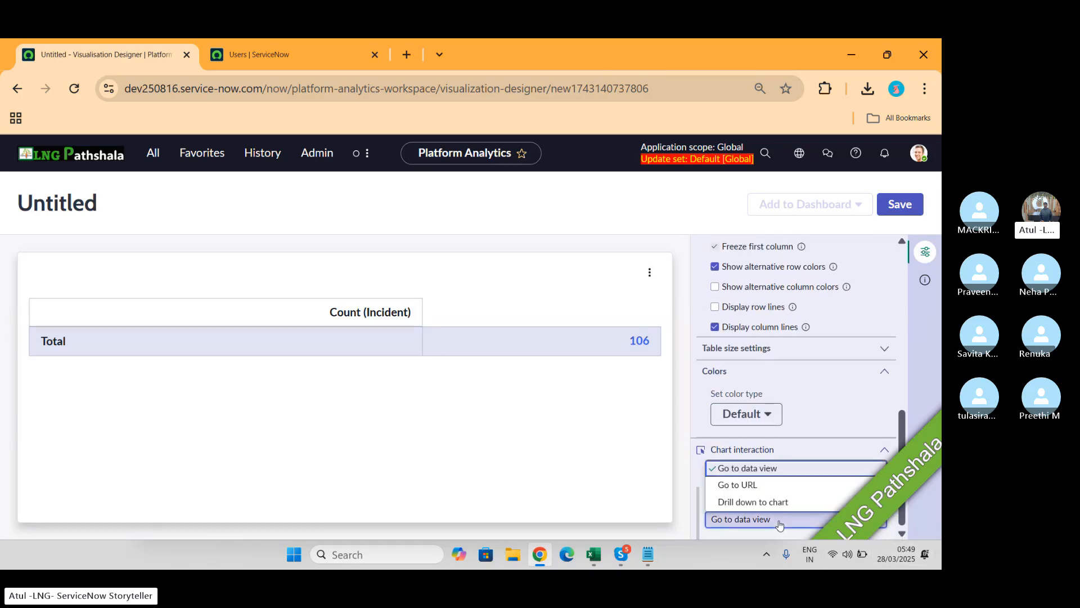
pyautogui.click(779, 520)
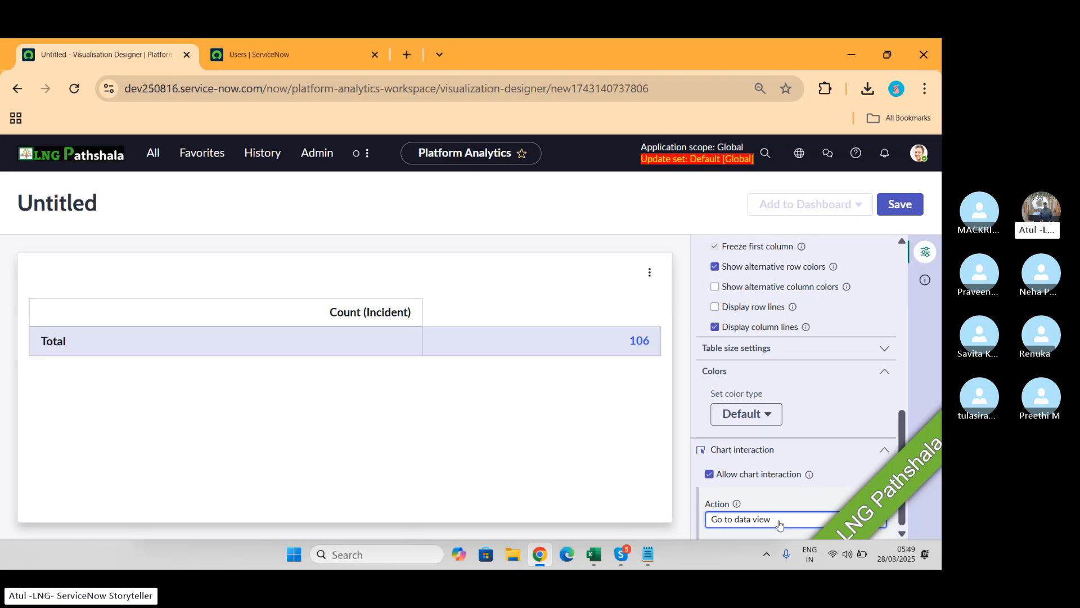
pyautogui.scroll(5, 779, 523)
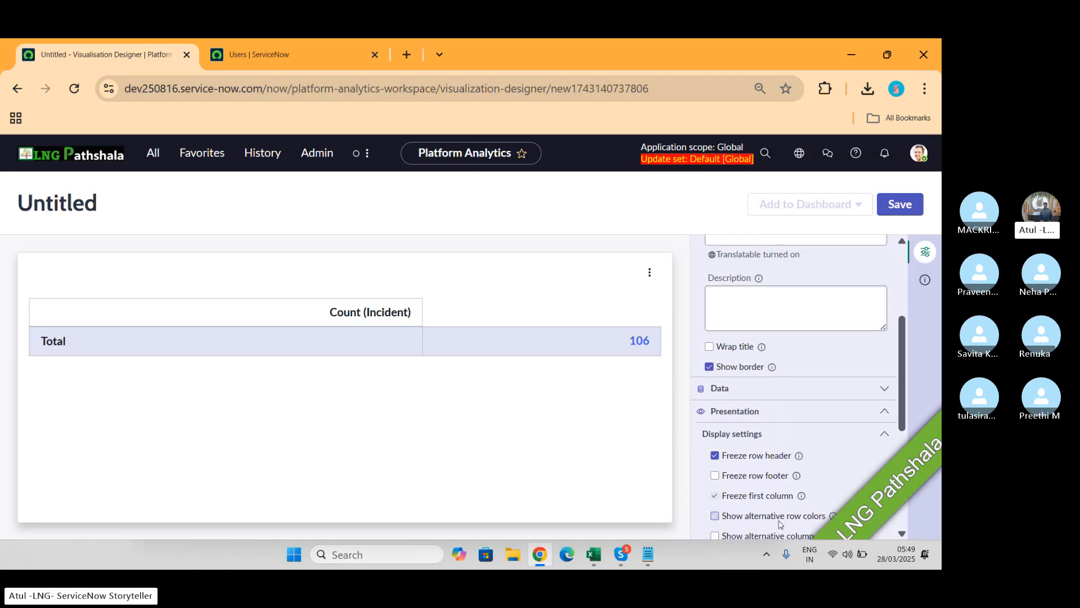
pyautogui.scroll(5, 805, 357)
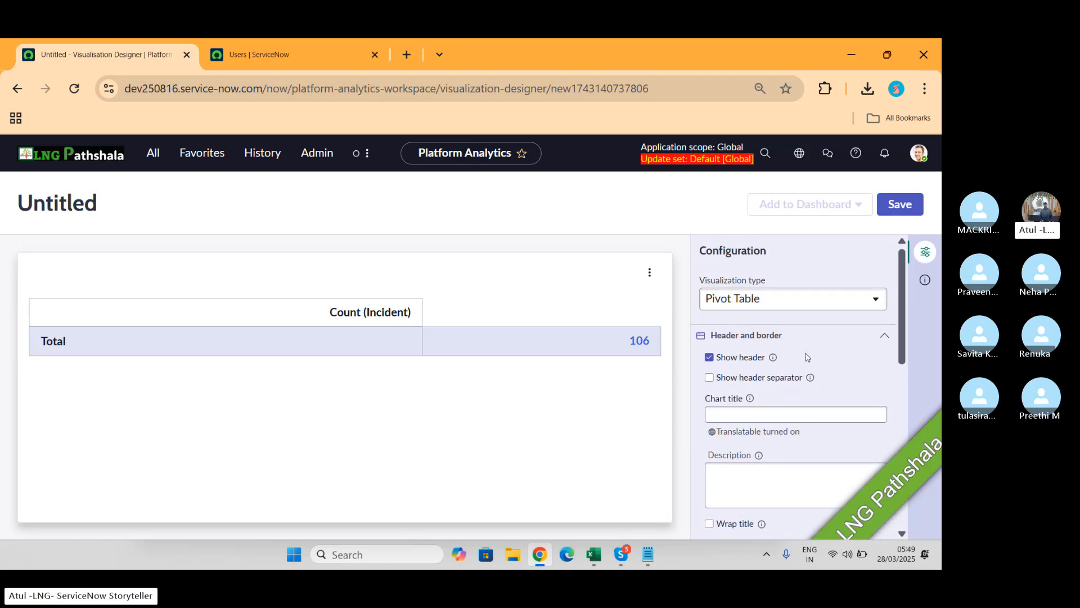
# Step: Keep Pivot Table as the visualization type after searching 'mu' in the type list
pyautogui.click(822, 300)
pyautogui.write('mu')
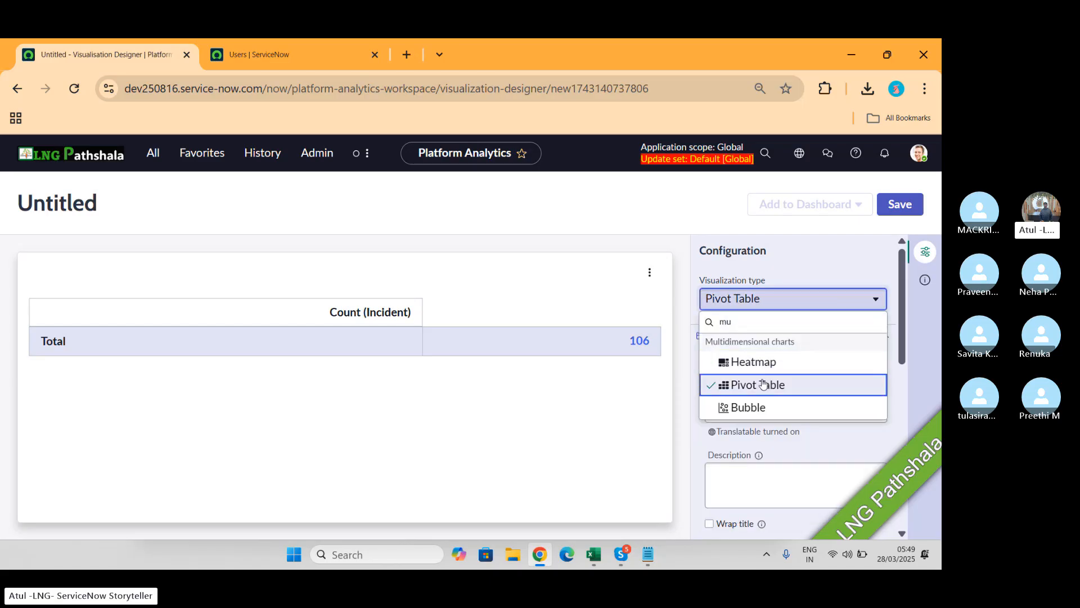
pyautogui.click(764, 384)
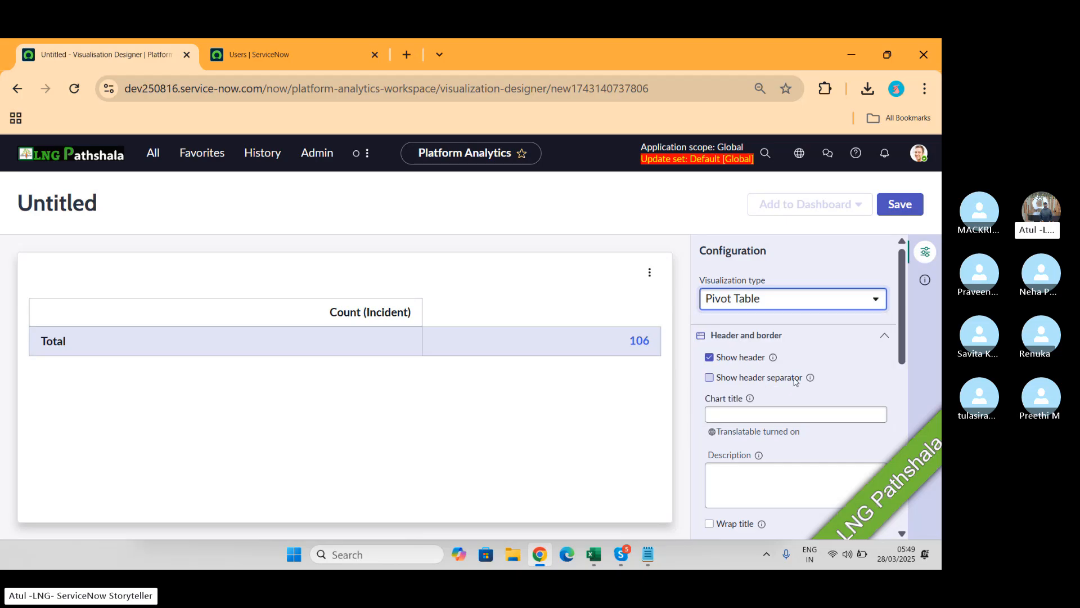
pyautogui.scroll(-1, 857, 355)
pyautogui.scroll(1, 858, 355)
# Step: Freeze the table's footer row and expand the table size settings
pyautogui.scroll(-6, 858, 355)
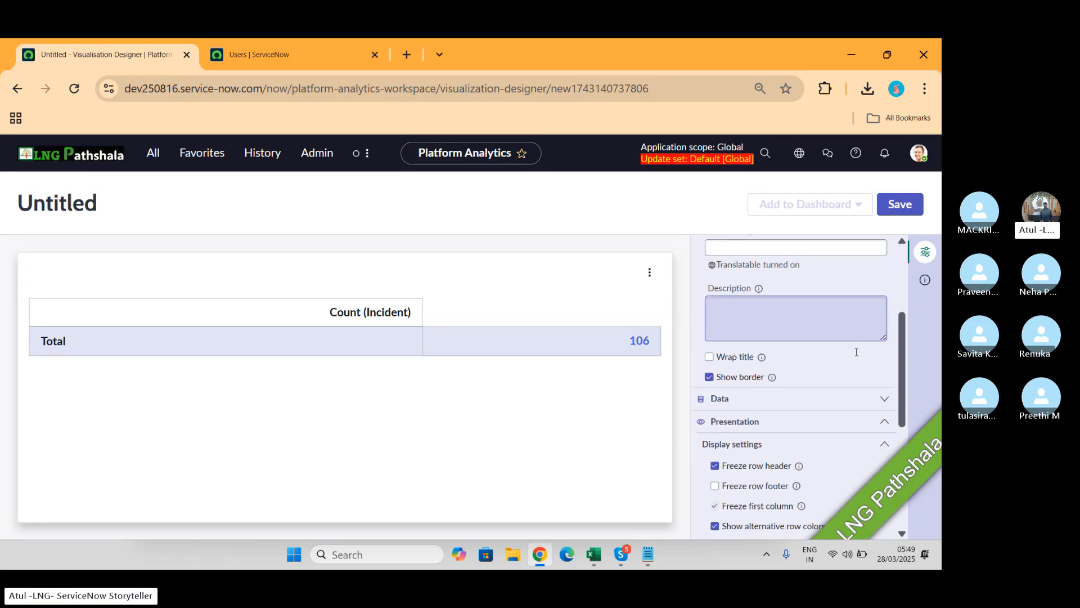
pyautogui.scroll(-1, 857, 355)
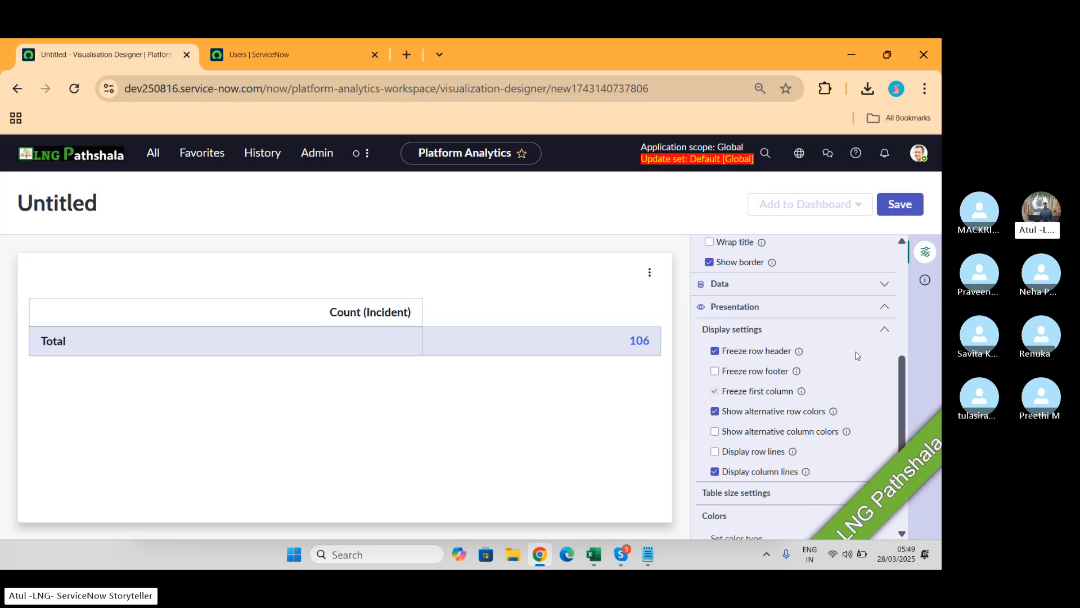
pyautogui.scroll(-3, 858, 356)
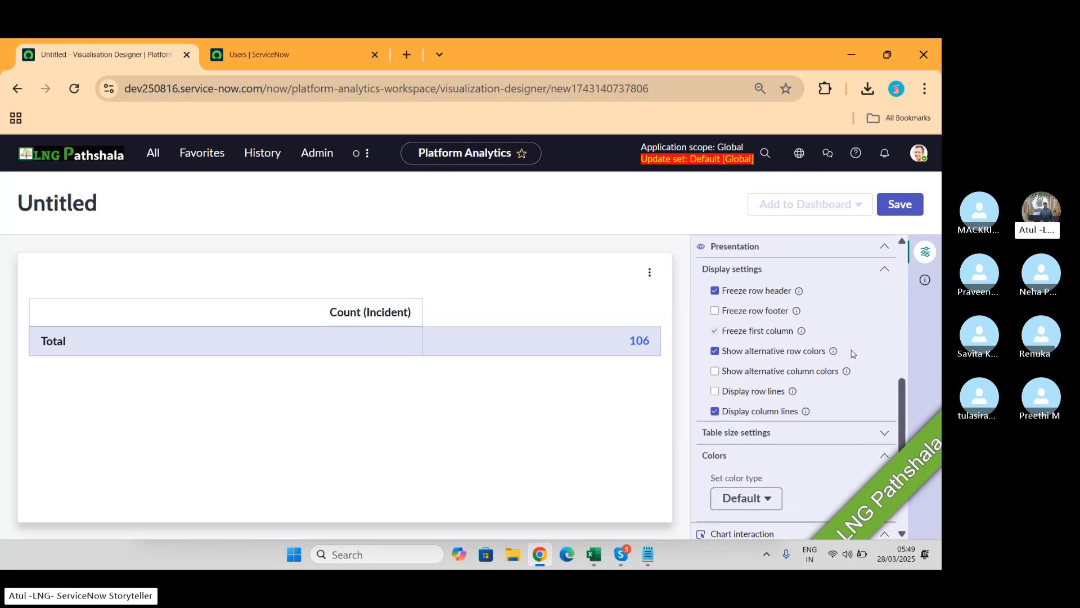
pyautogui.click(714, 311)
pyautogui.scroll(-4, 834, 387)
pyautogui.click(882, 349)
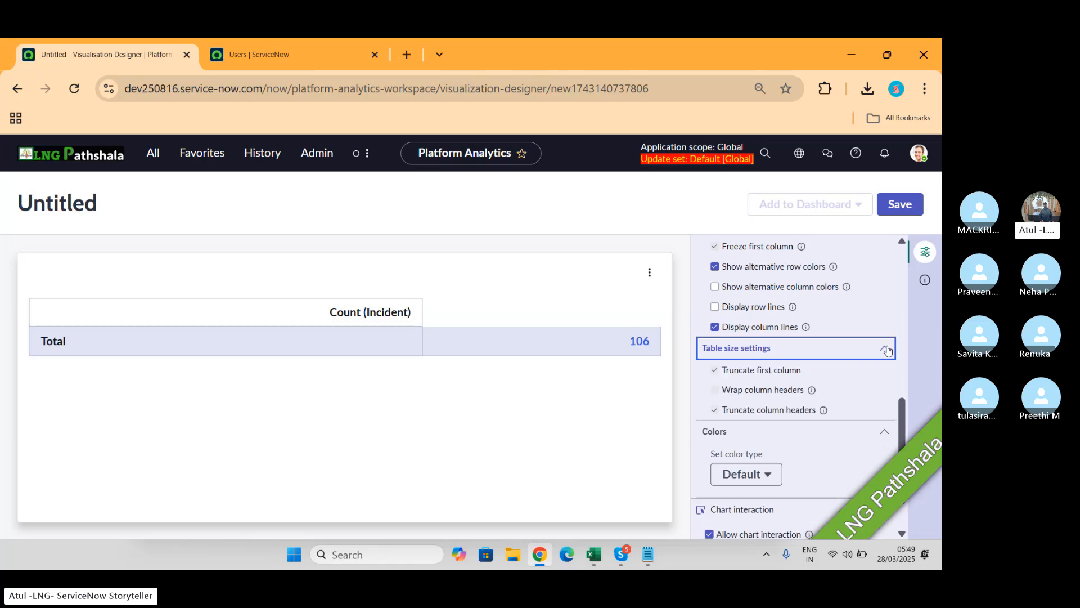
pyautogui.scroll(-2, 850, 381)
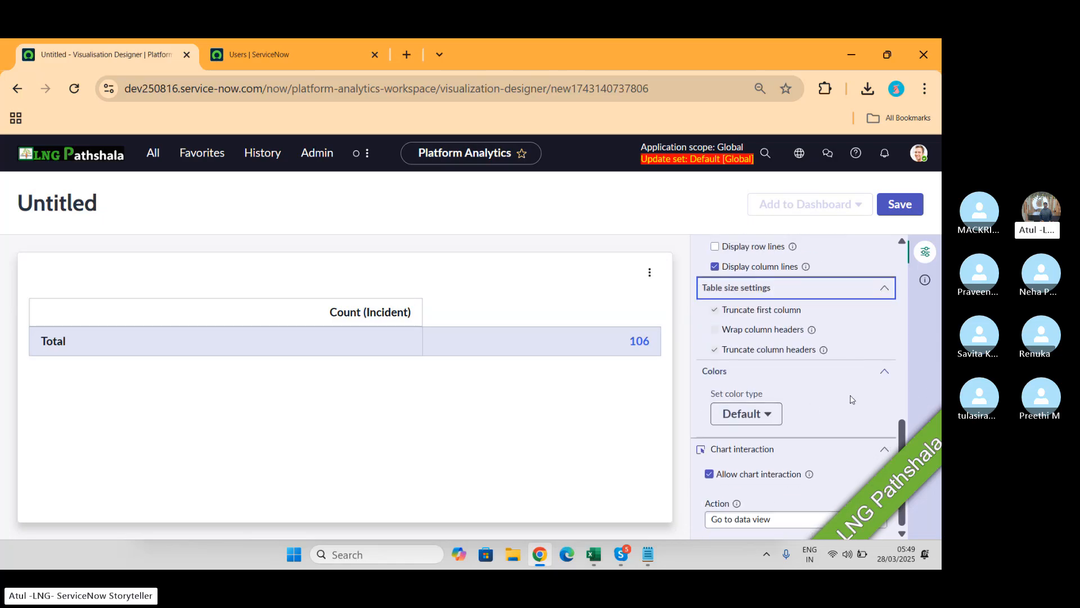
# Step: Set the chart interaction Action to Drill down to chart
pyautogui.click(776, 519)
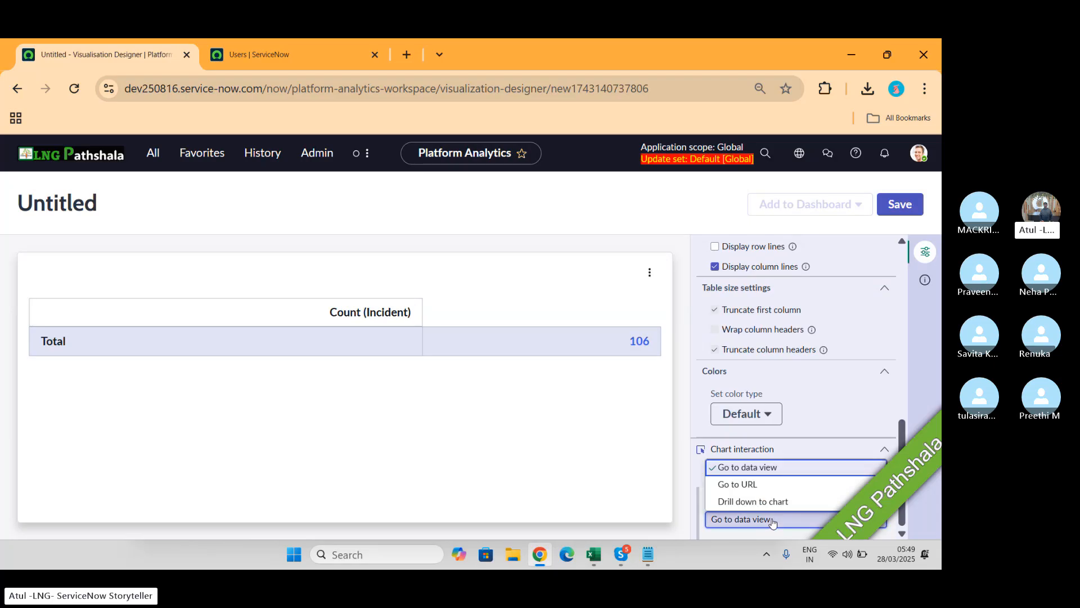
pyautogui.moveTo(718, 501); pyautogui.dragTo(741, 502)
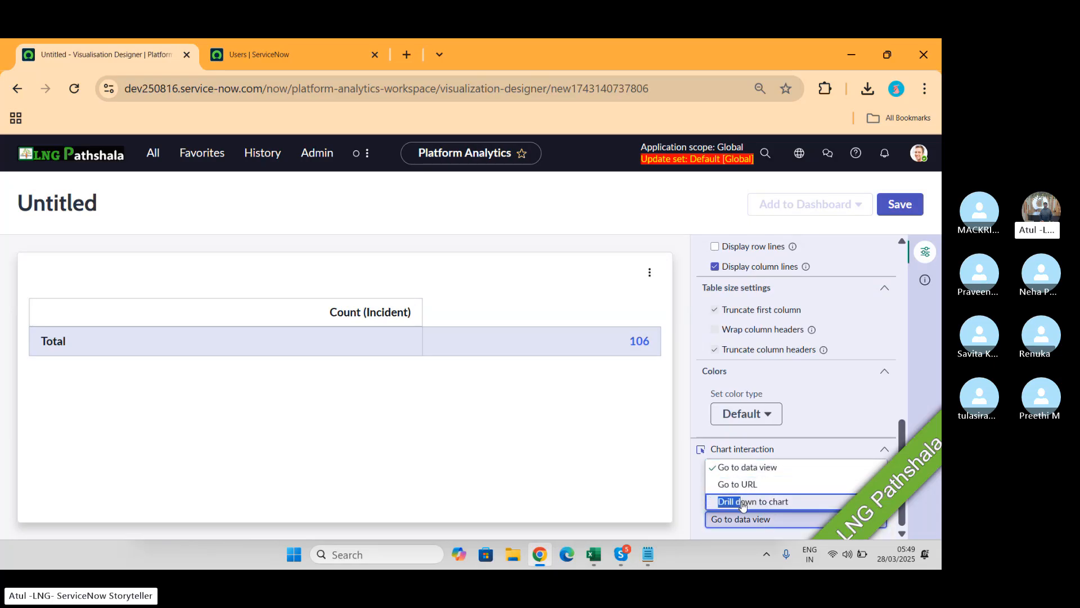
pyautogui.click(743, 504)
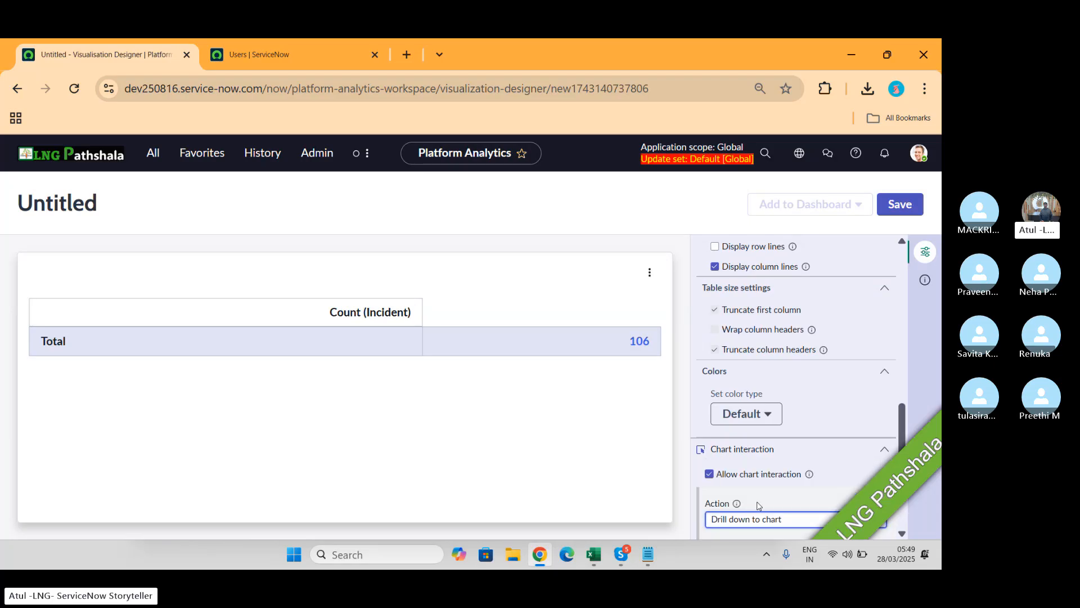
pyautogui.scroll(8, 788, 415)
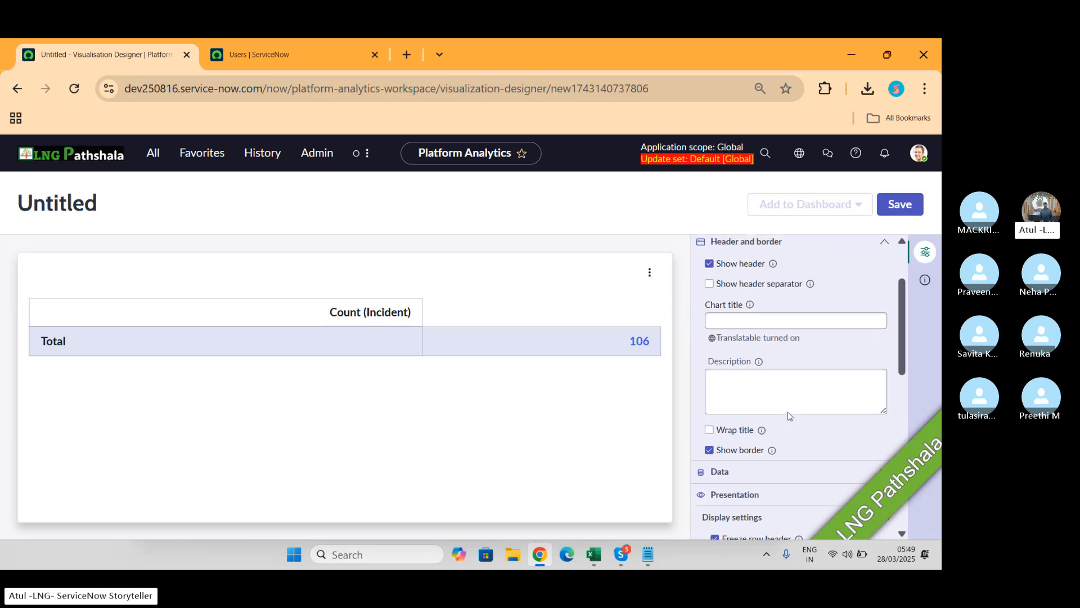
pyautogui.scroll(2, 788, 415)
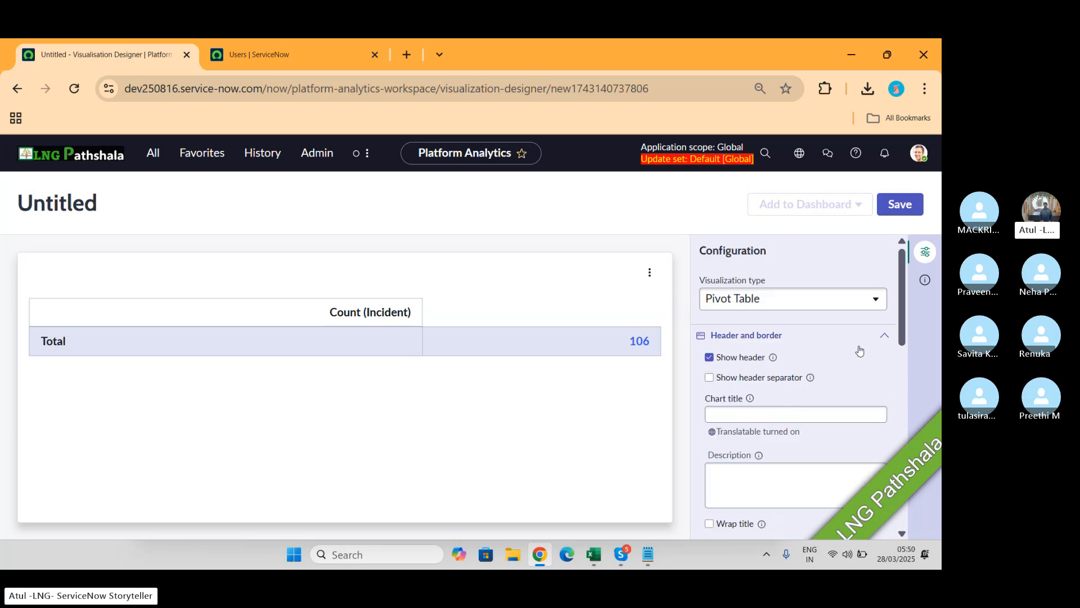
# Step: Expand Data settings and review the COUNT Incident metric without changing it
pyautogui.click(885, 337)
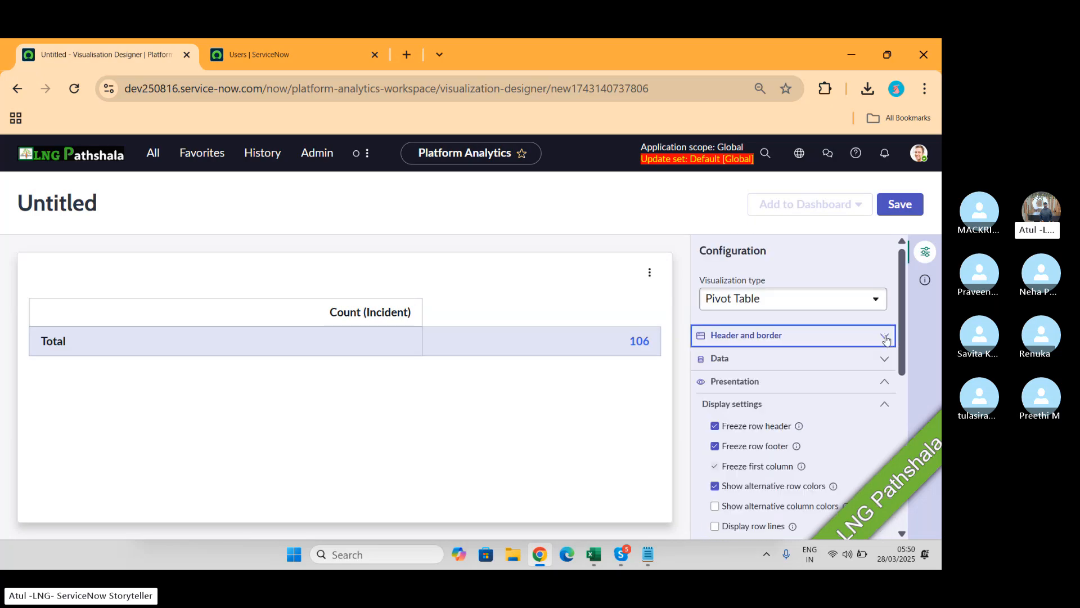
pyautogui.click(883, 359)
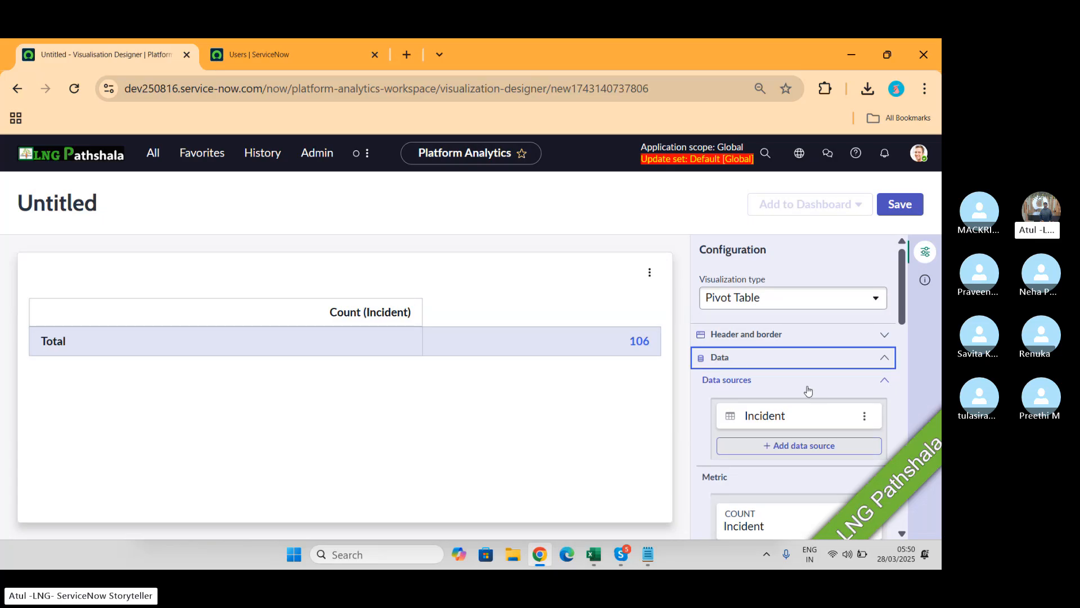
pyautogui.scroll(-2, 807, 388)
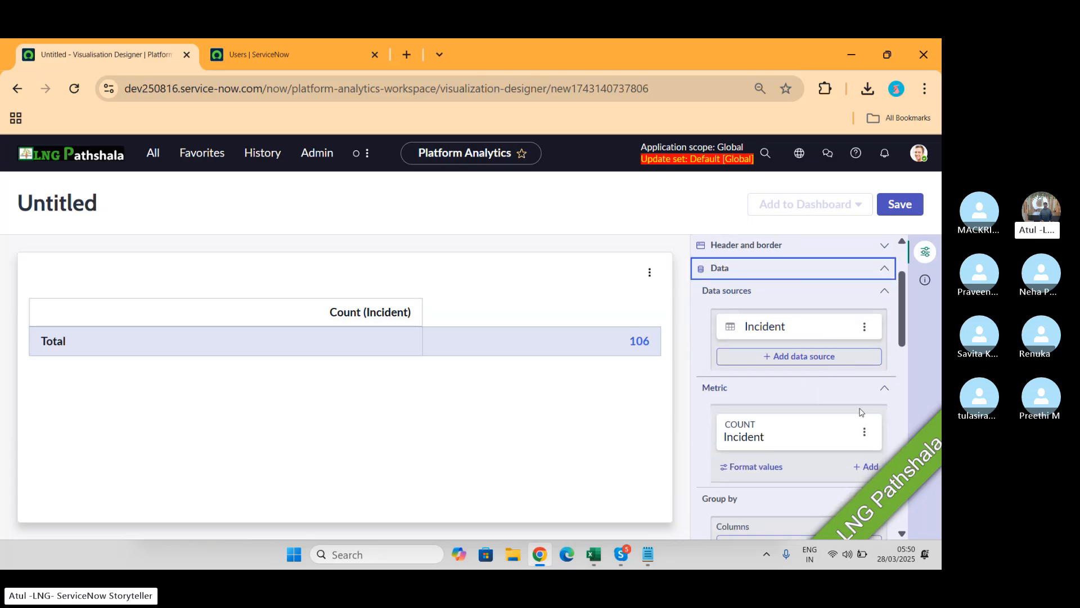
pyautogui.scroll(-2, 869, 335)
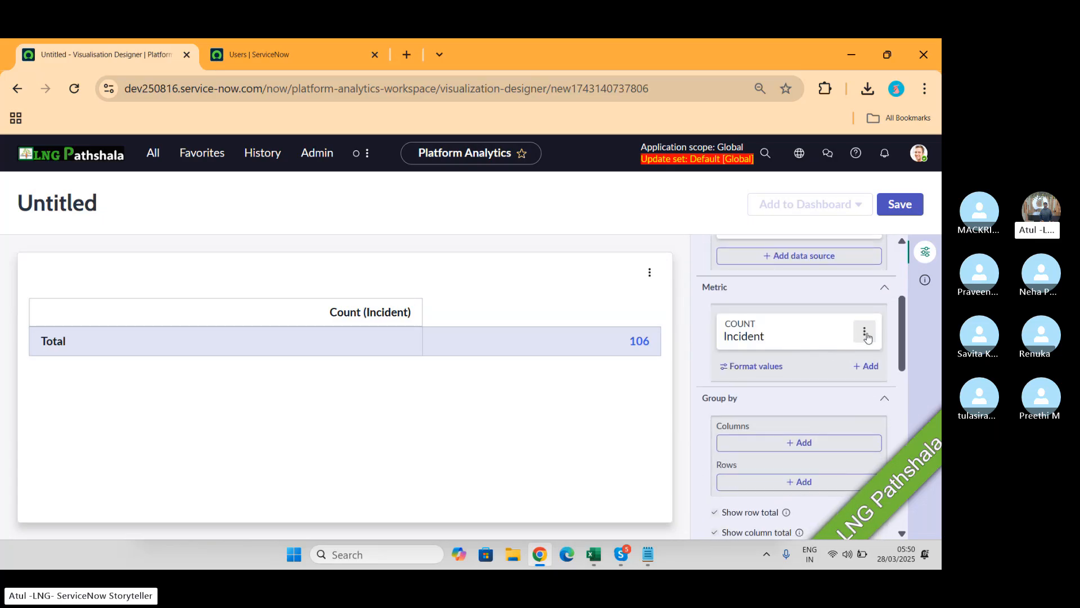
pyautogui.click(870, 366)
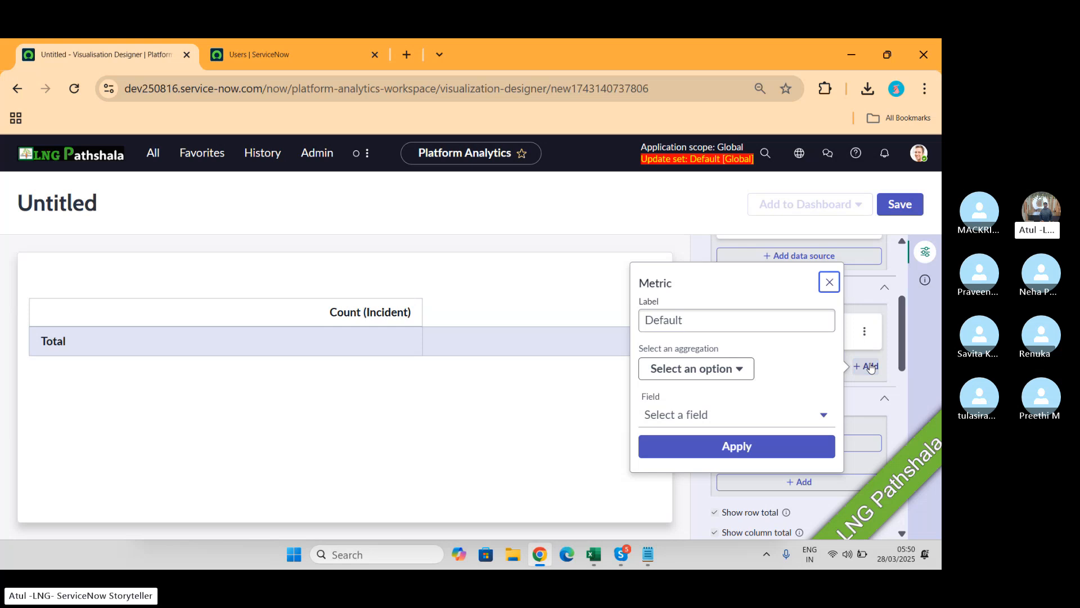
pyautogui.click(830, 283)
pyautogui.click(755, 338)
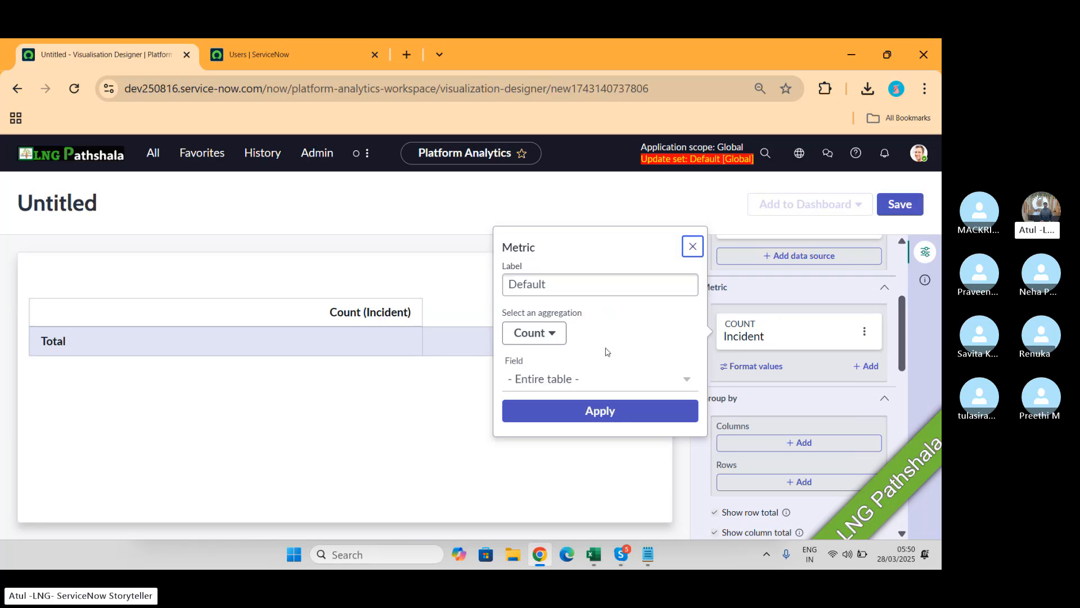
pyautogui.click(692, 246)
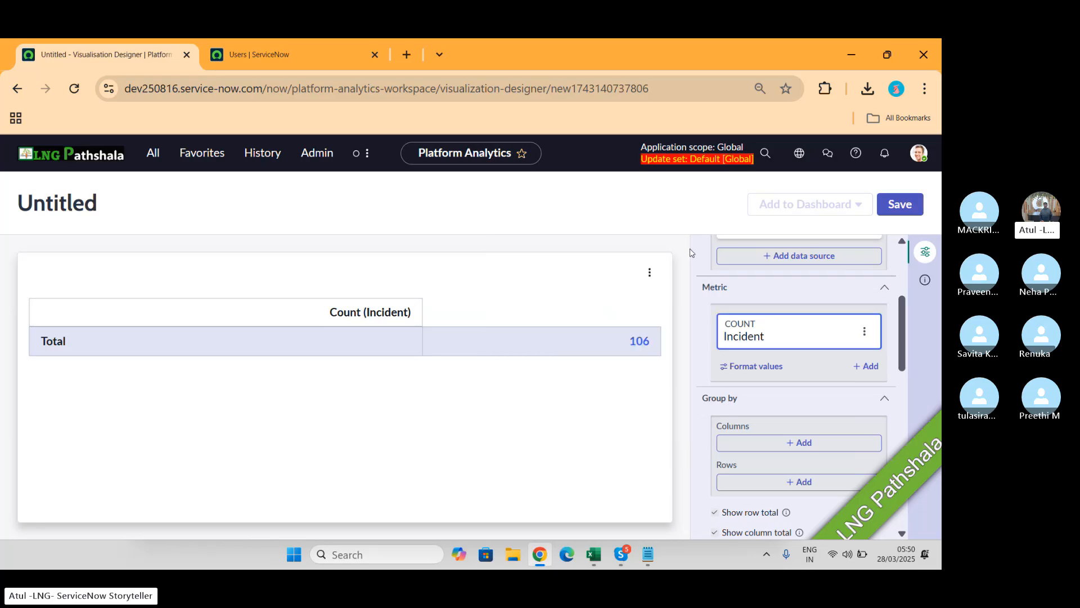
# Step: Check the Group by Columns and Format values options, cancelling both without changes
pyautogui.click(795, 444)
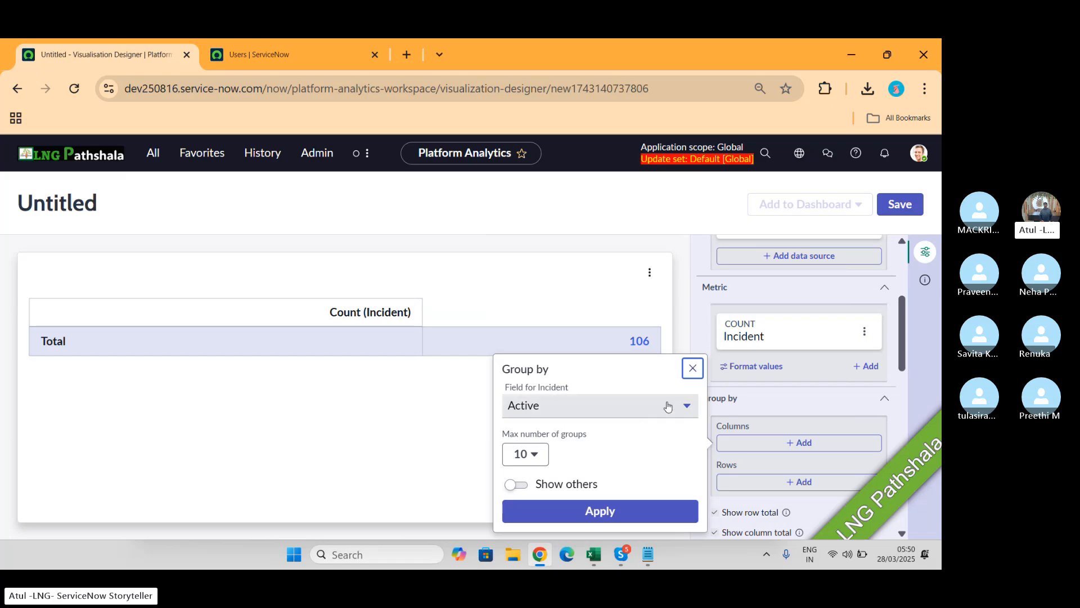
pyautogui.click(692, 368)
pyautogui.scroll(-2, 793, 402)
pyautogui.scroll(-1, 795, 400)
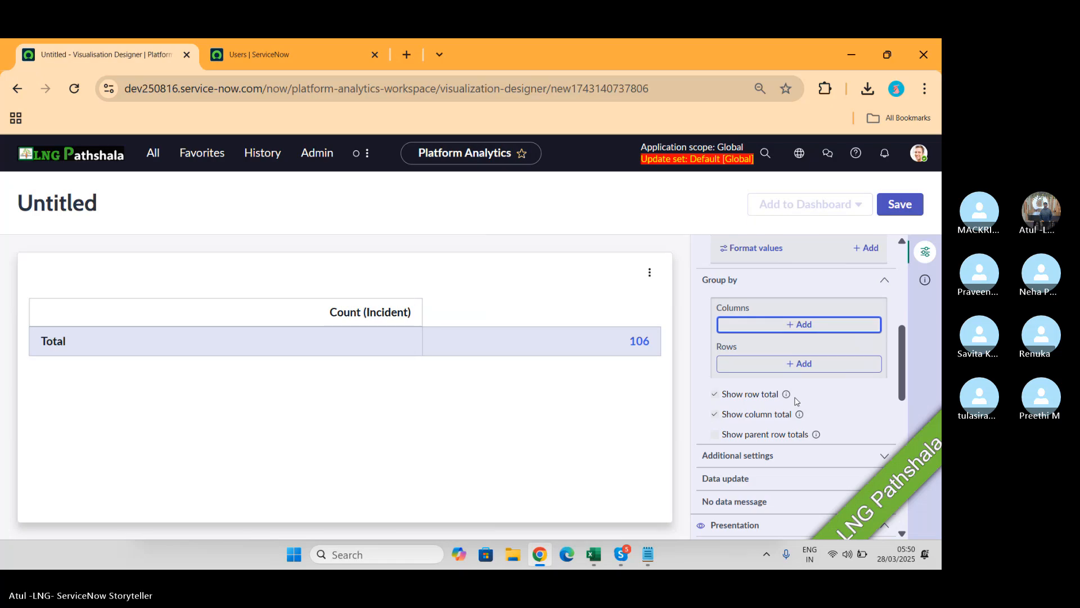
pyautogui.scroll(4, 821, 301)
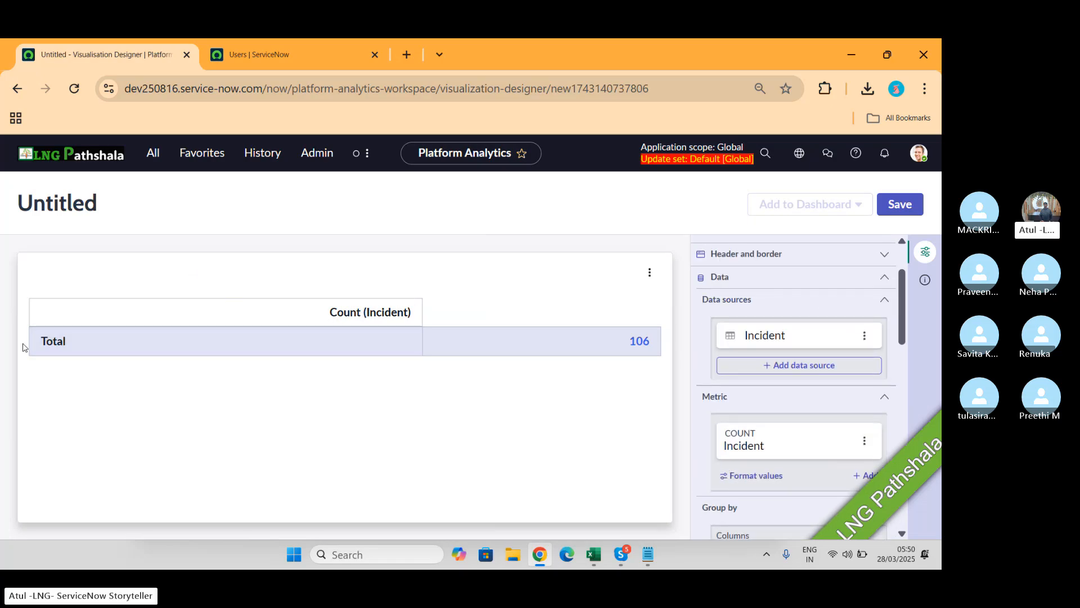
pyautogui.click(251, 340)
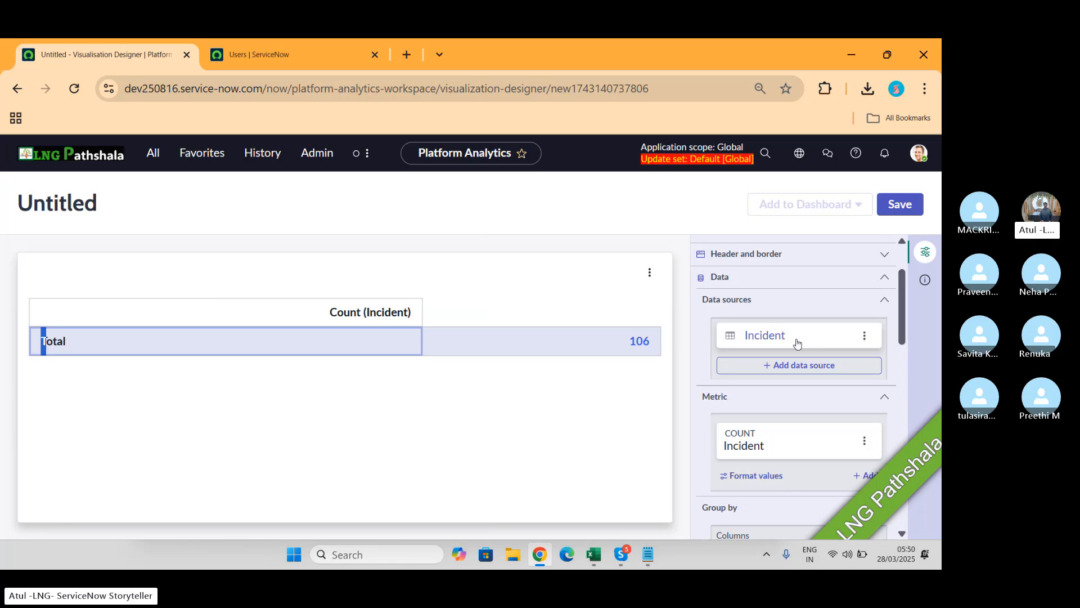
pyautogui.scroll(-2, 810, 360)
pyautogui.click(763, 352)
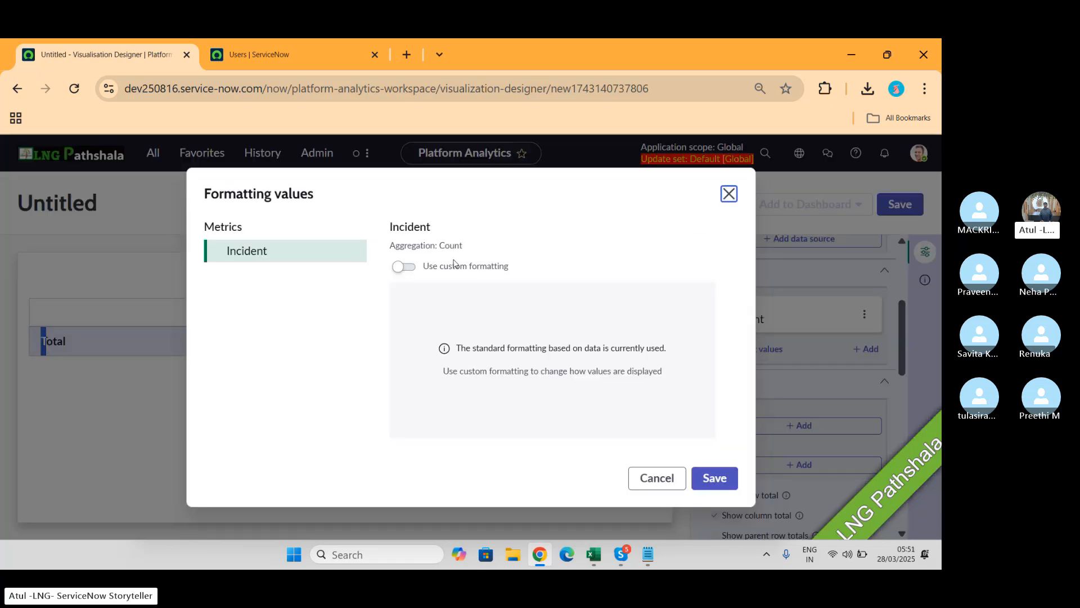
pyautogui.click(655, 477)
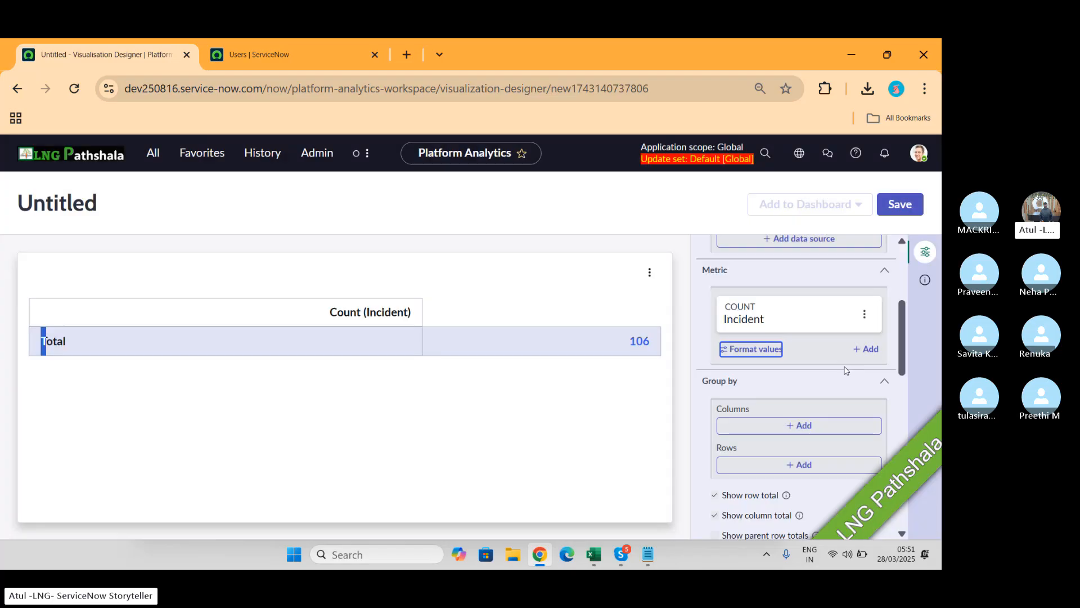
pyautogui.scroll(-1, 849, 401)
pyautogui.scroll(-1, 850, 402)
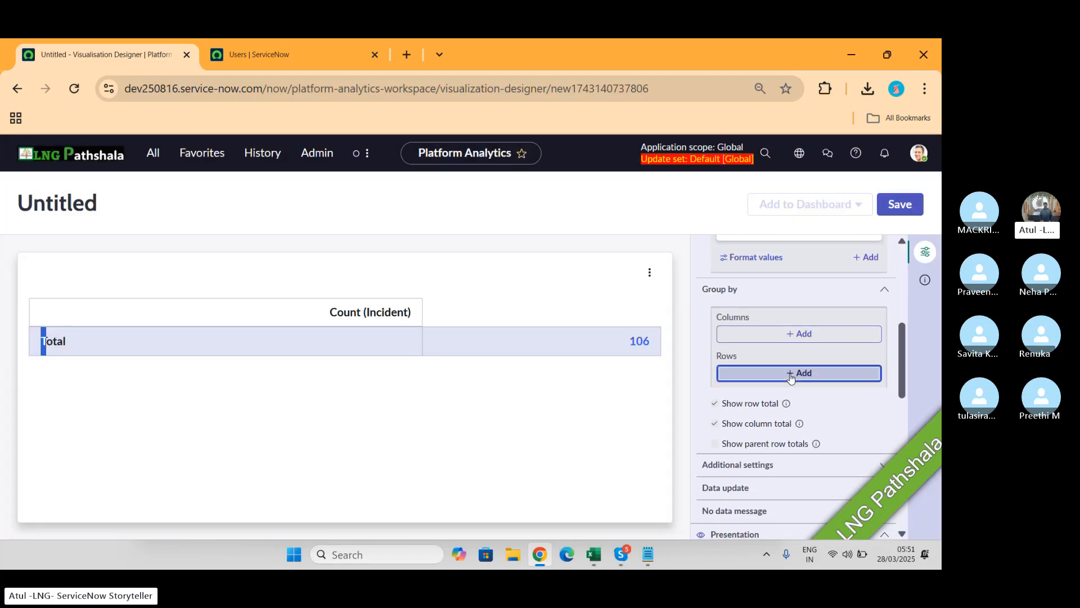
# Step: Group rows and columns by Active, with Max groups set to Show all
pyautogui.click(827, 373)
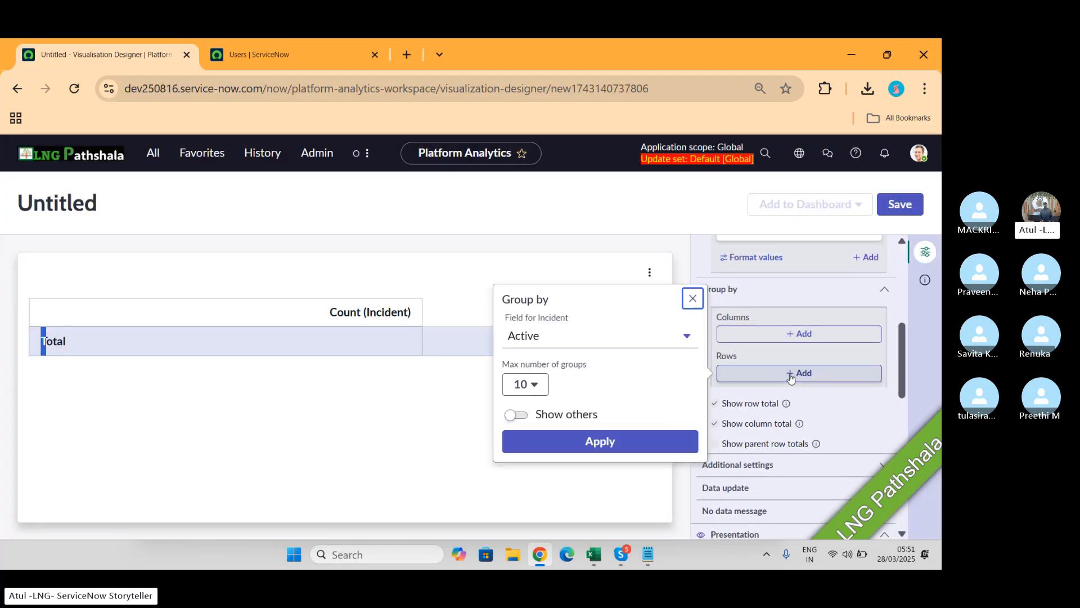
pyautogui.click(544, 384)
pyautogui.click(526, 406)
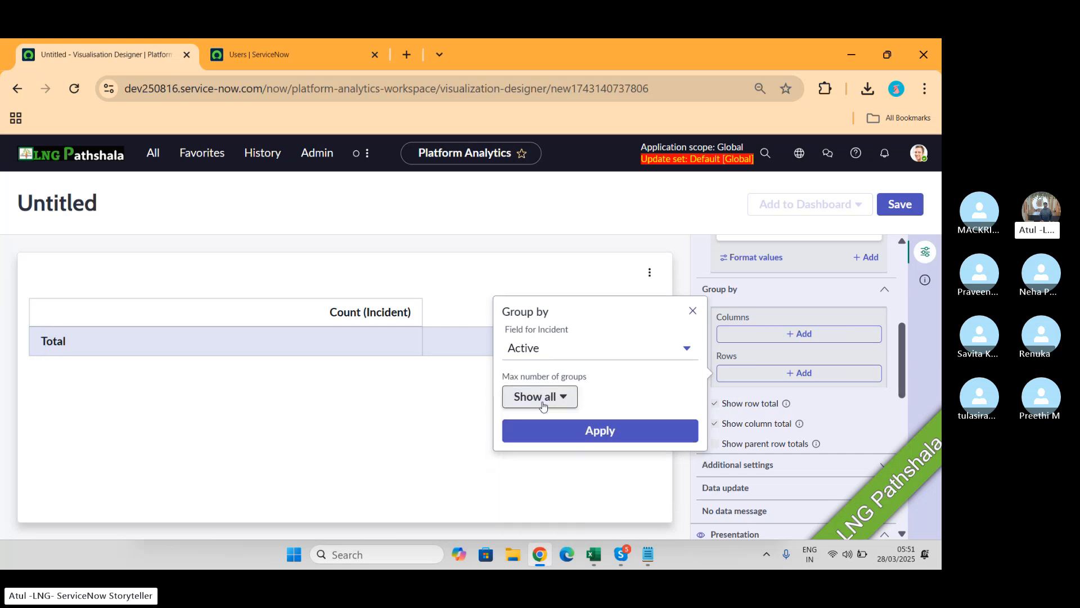
pyautogui.click(606, 433)
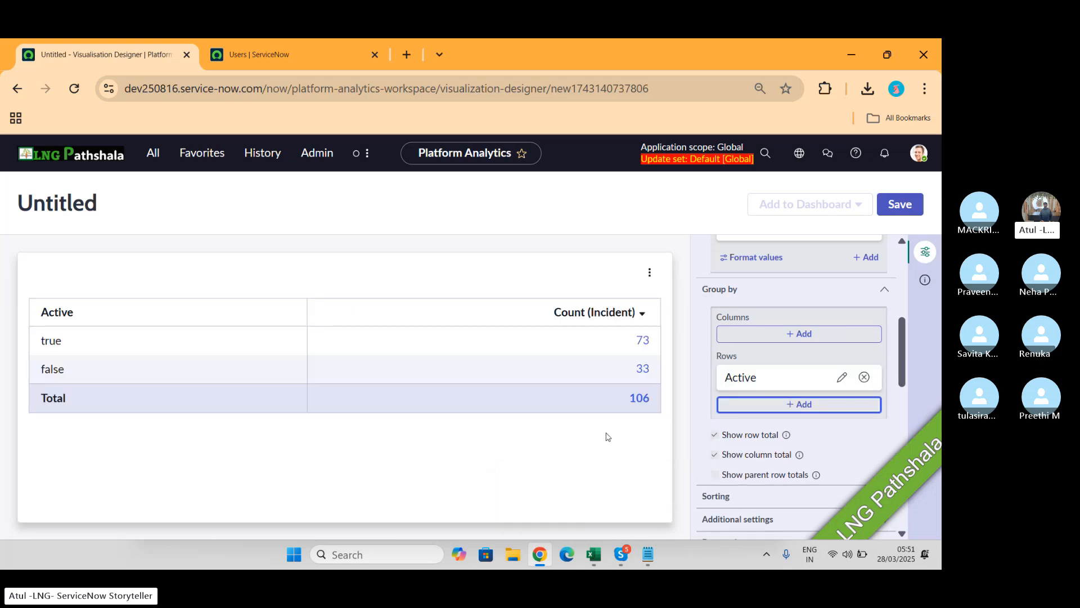
pyautogui.click(799, 333)
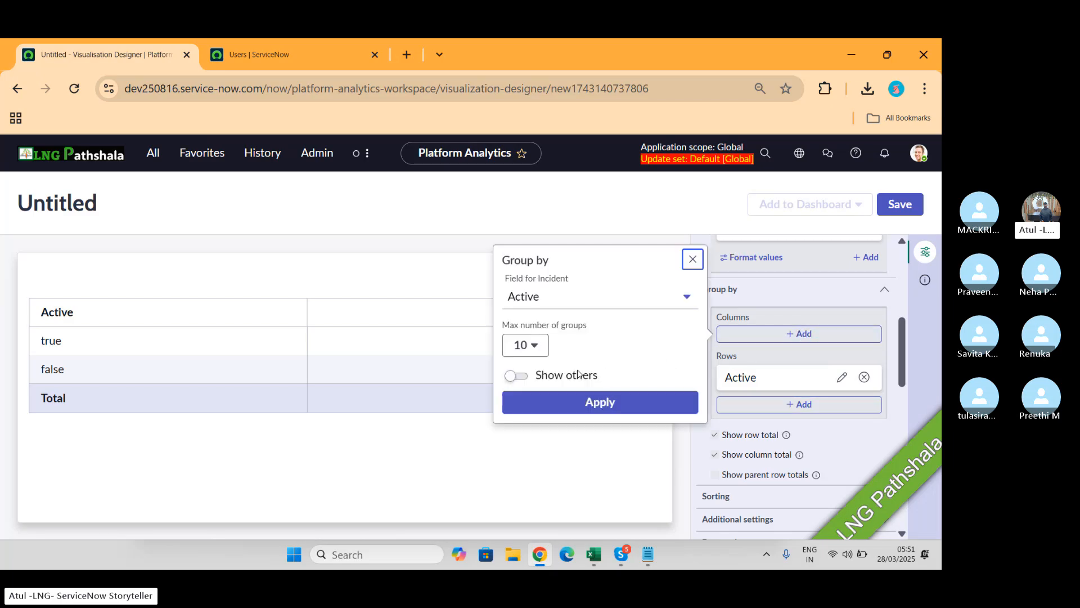
pyautogui.click(529, 347)
pyautogui.click(535, 366)
pyautogui.click(578, 390)
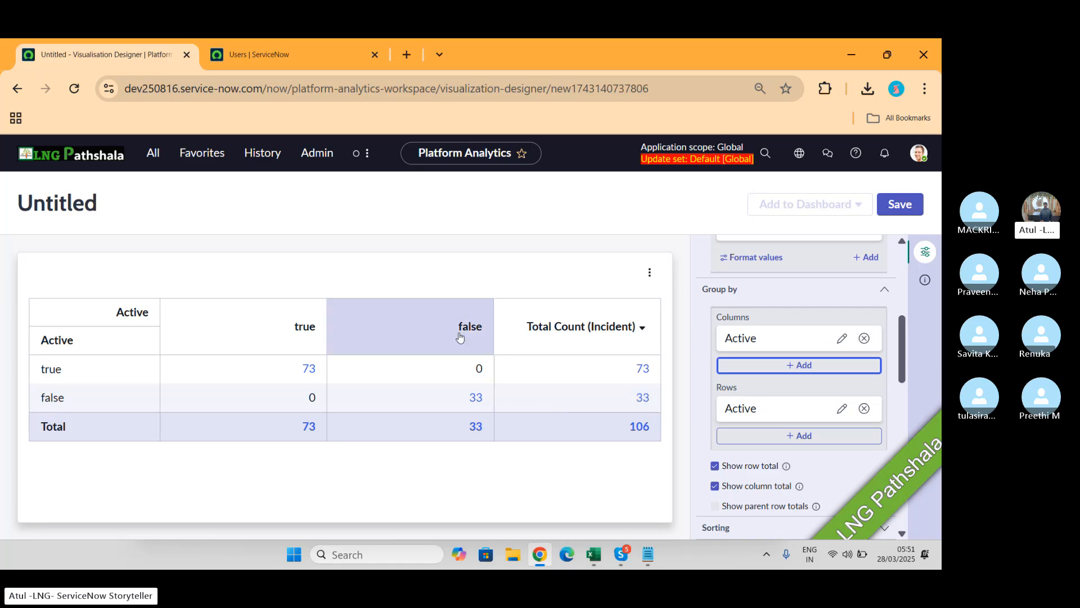
# Step: Change the column grouping from Active to Priority
pyautogui.click(764, 347)
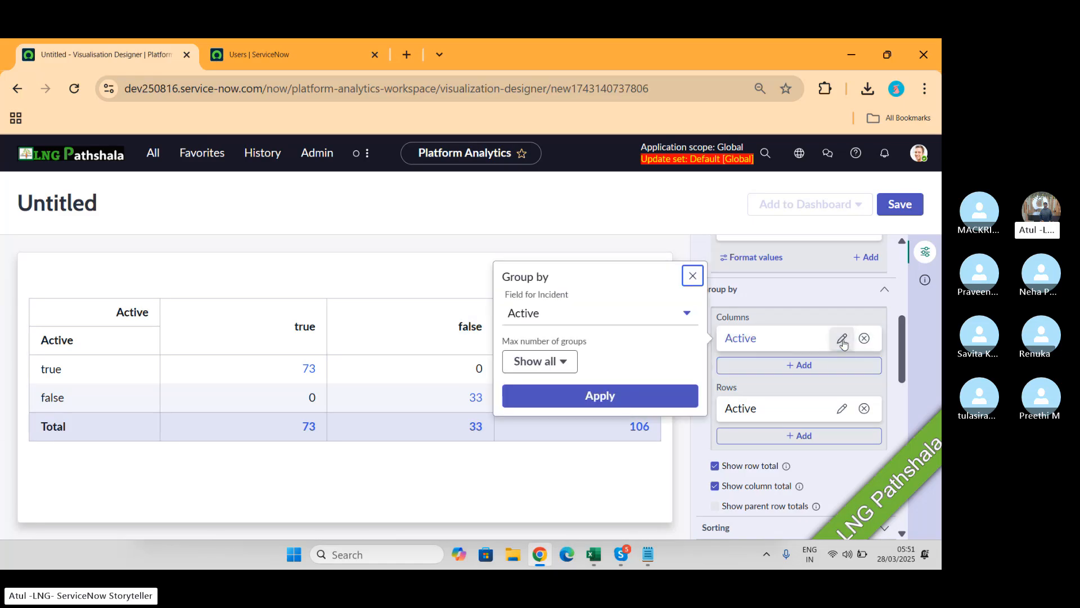
pyautogui.click(545, 322)
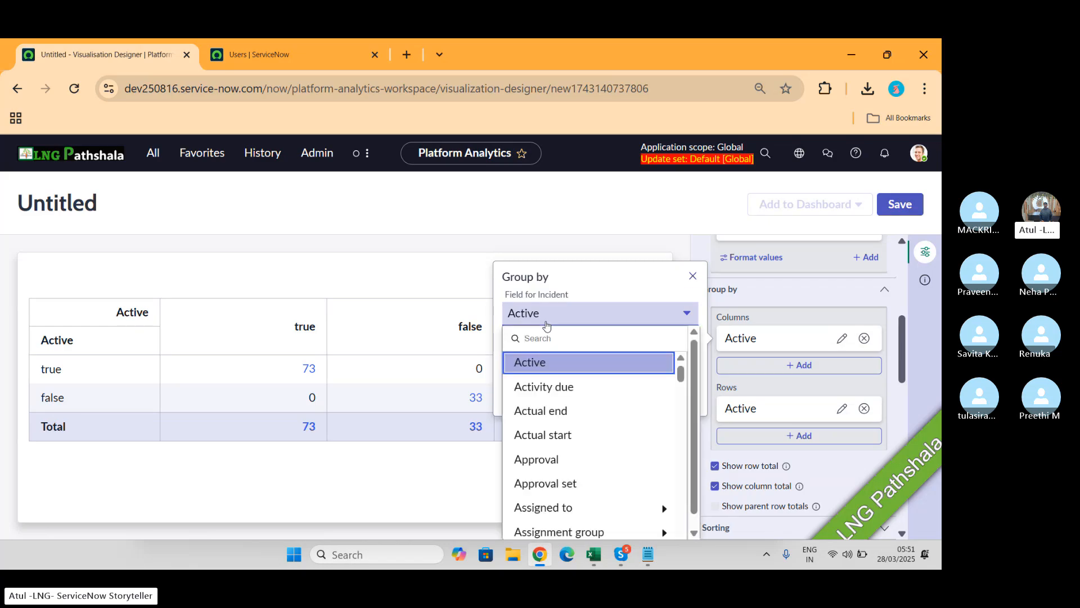
pyautogui.write('pr')
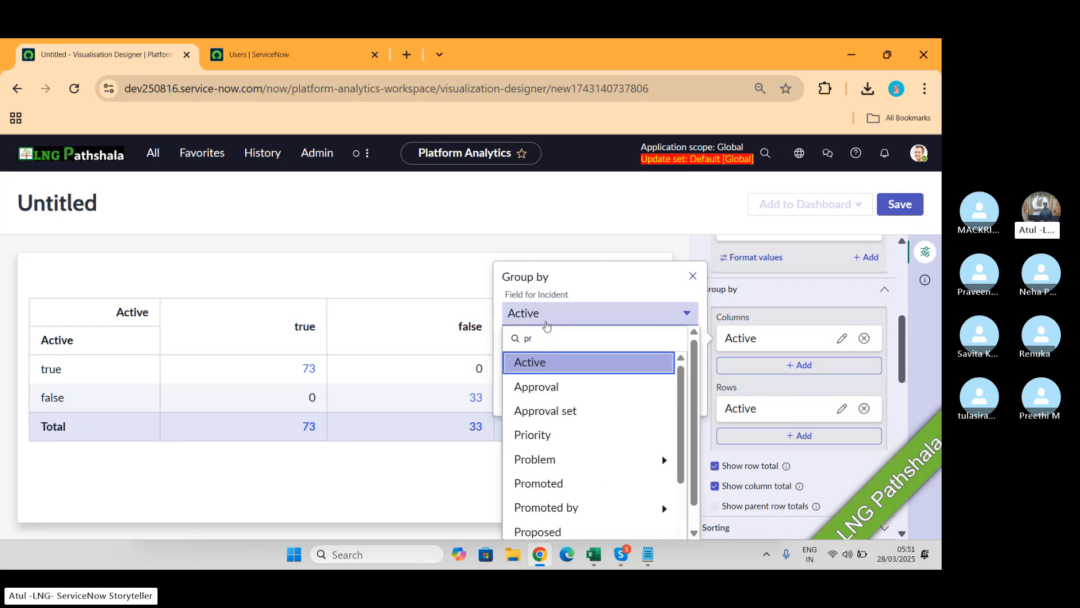
pyautogui.write('io')
pyautogui.press('BackSpace')
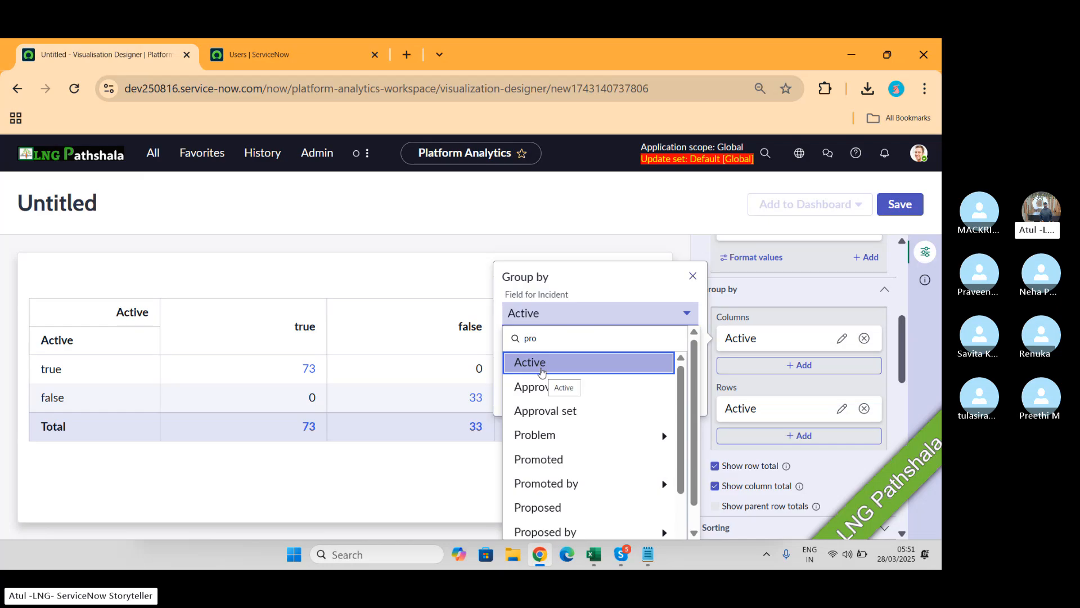
pyautogui.write('io')
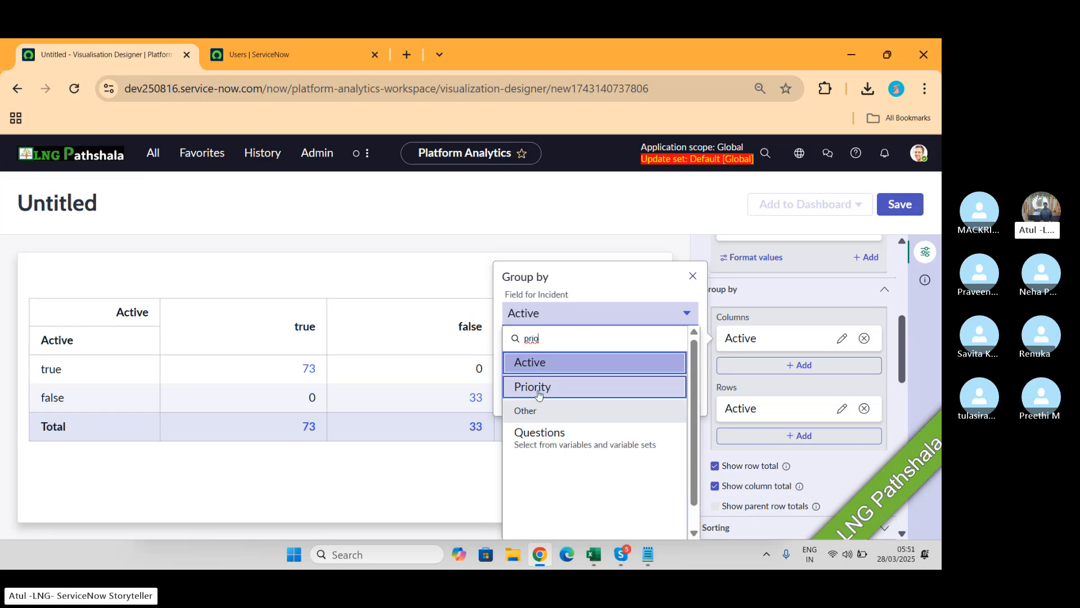
pyautogui.click(564, 386)
pyautogui.click(575, 397)
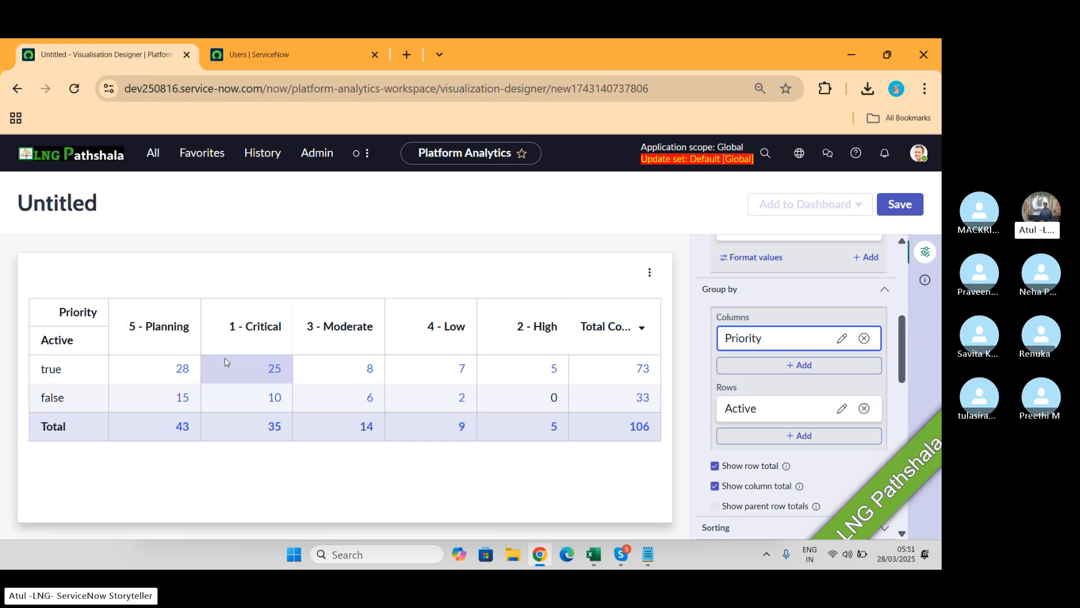
# Step: Change the pivot table's row grouping from Active to State
pyautogui.click(841, 409)
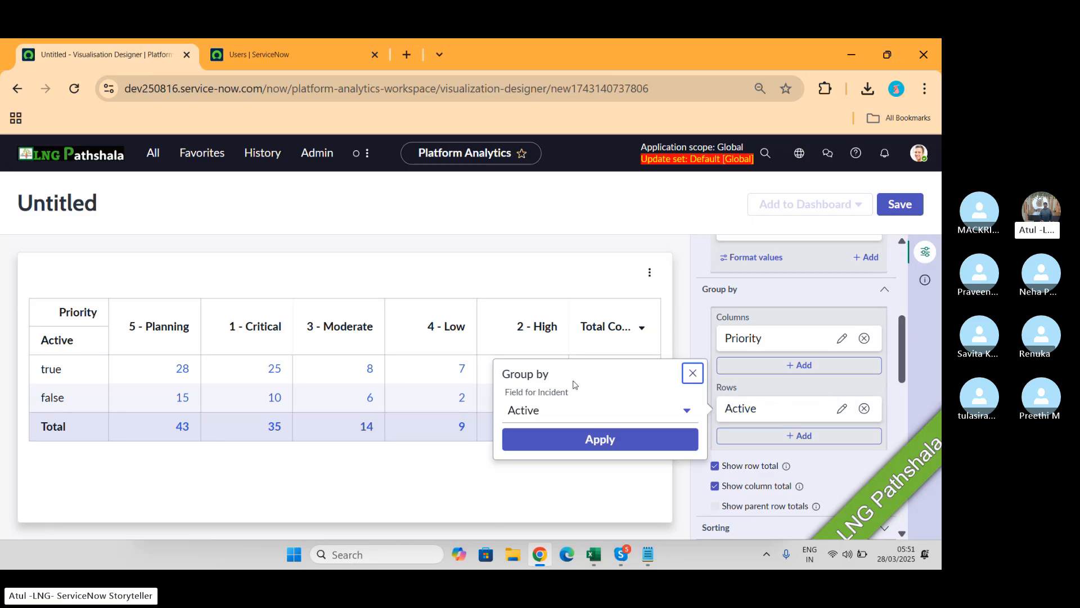
pyautogui.click(555, 416)
pyautogui.write('st')
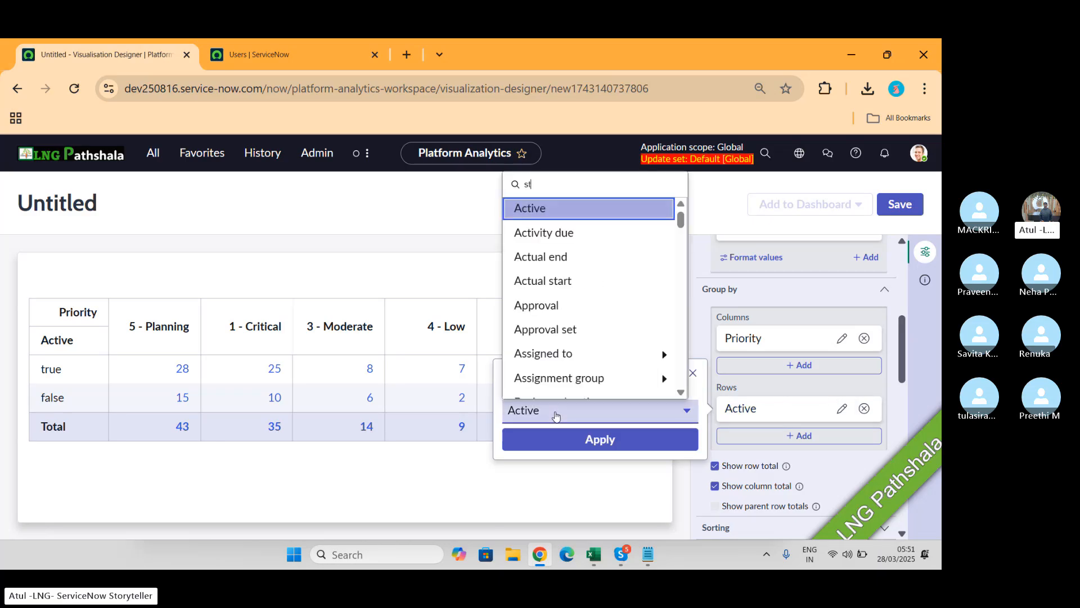
pyautogui.write('ate')
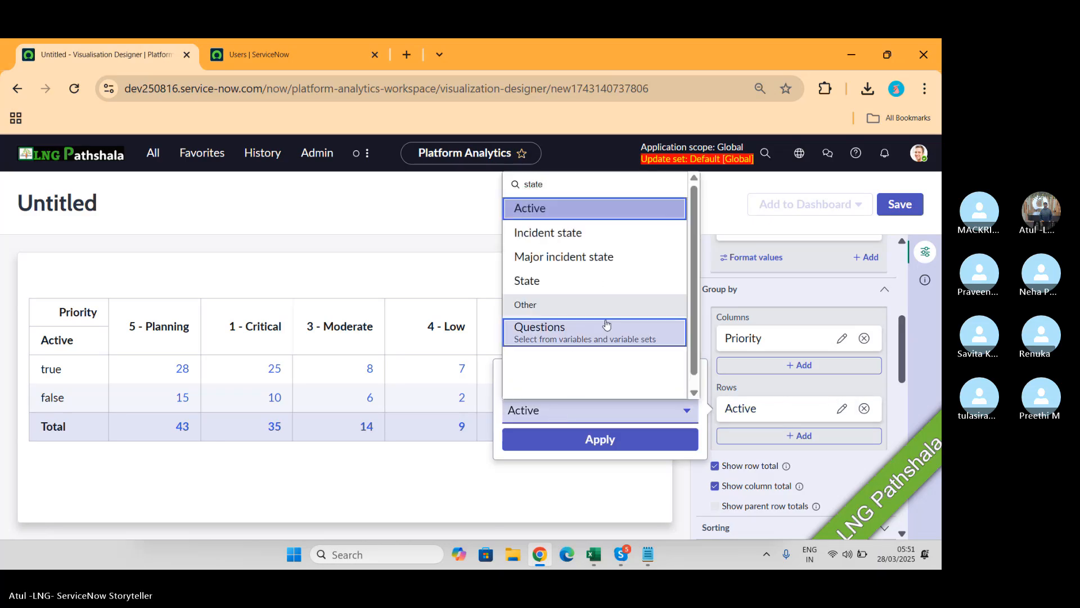
pyautogui.click(533, 281)
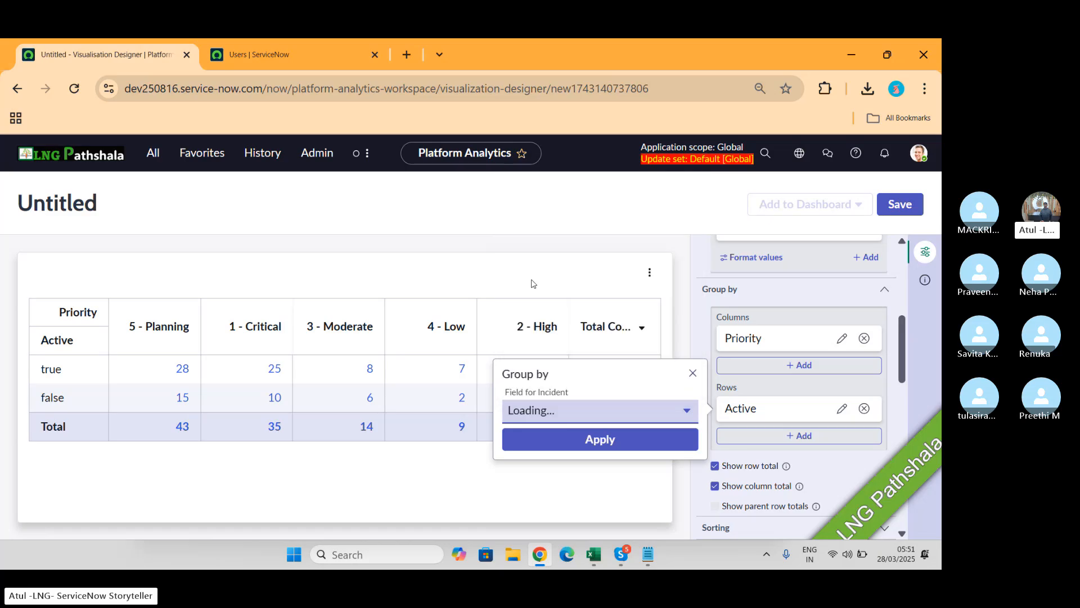
pyautogui.click(605, 439)
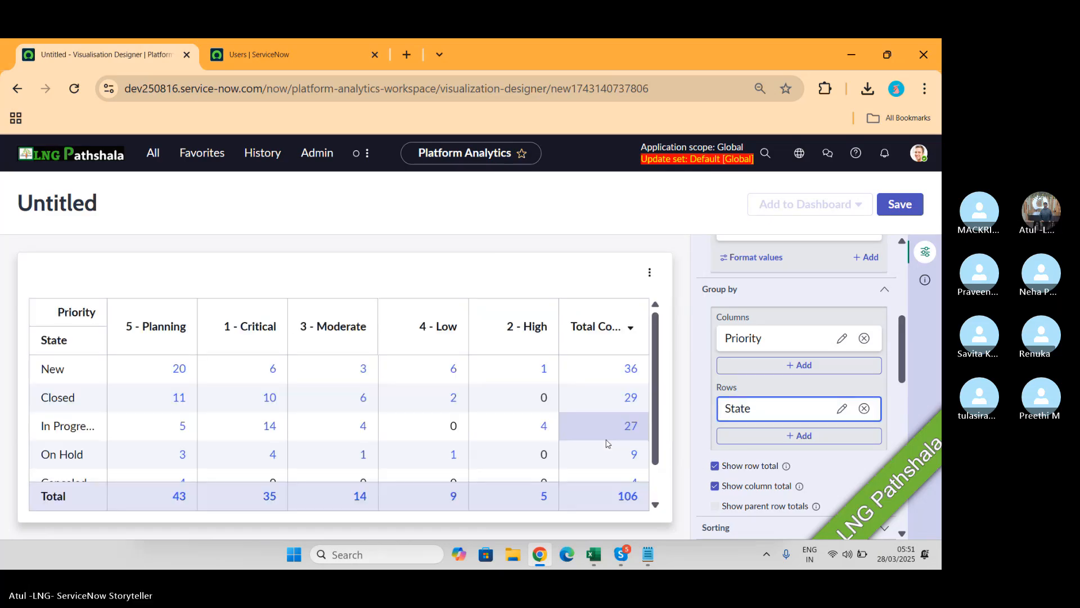
pyautogui.scroll(-2, 283, 401)
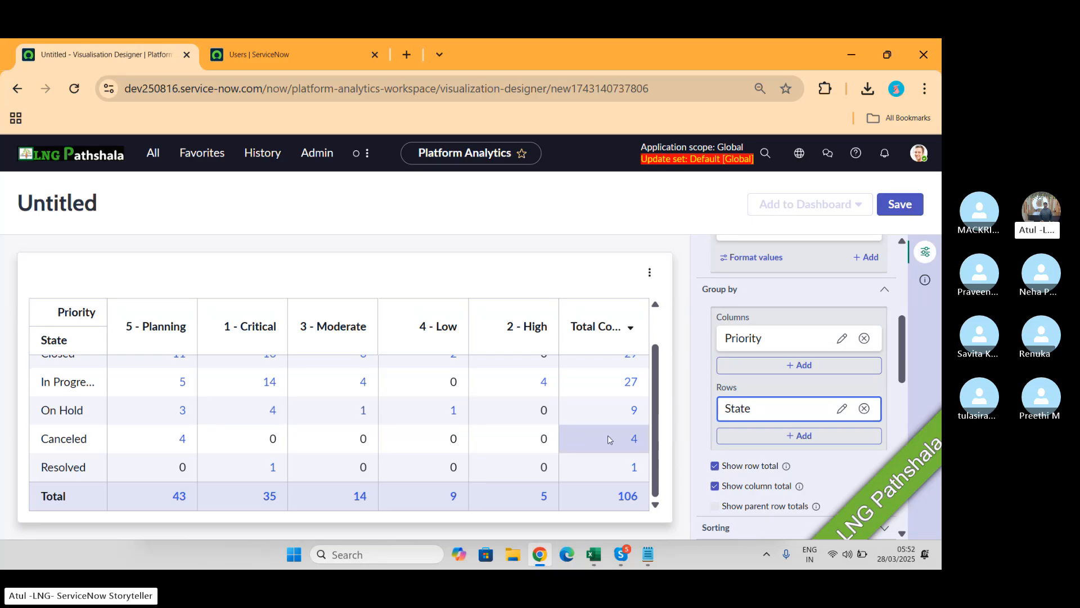
# Step: Add Urgency as a second row grouping beneath State
pyautogui.click(786, 443)
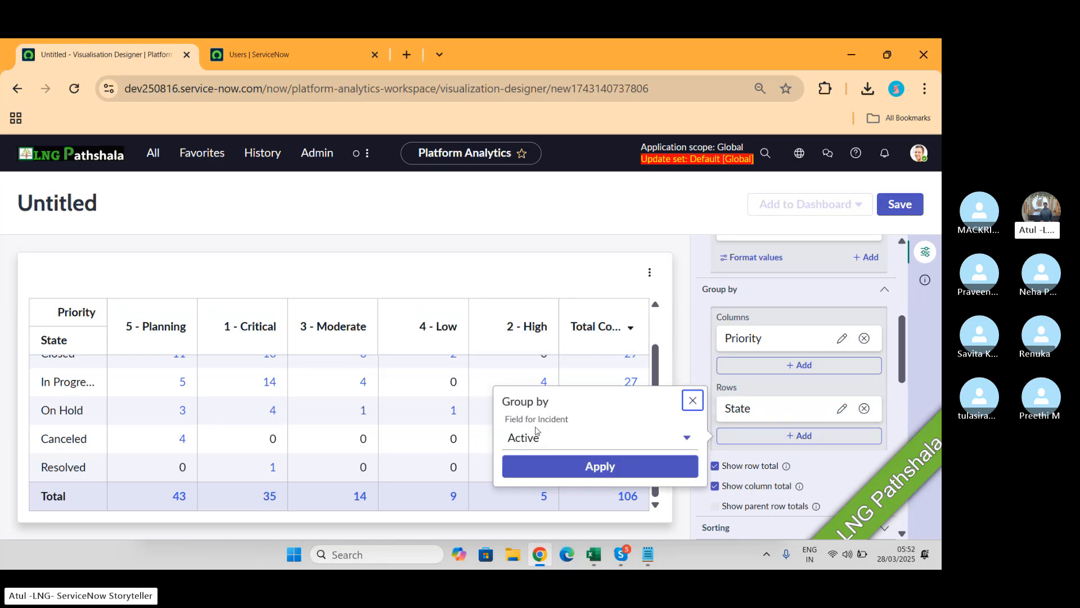
pyautogui.click(546, 439)
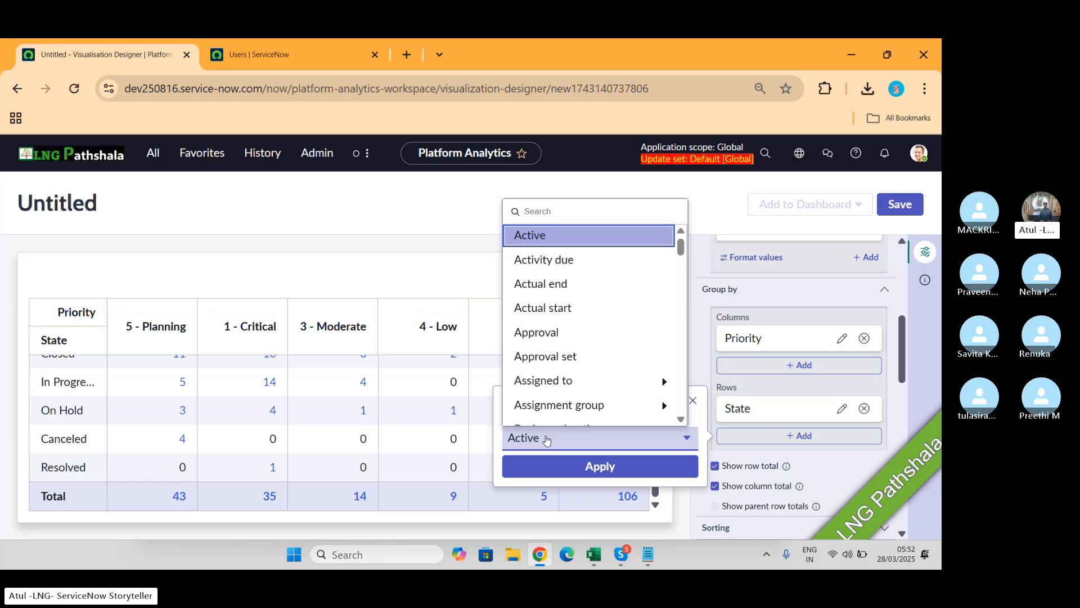
pyautogui.write('ur')
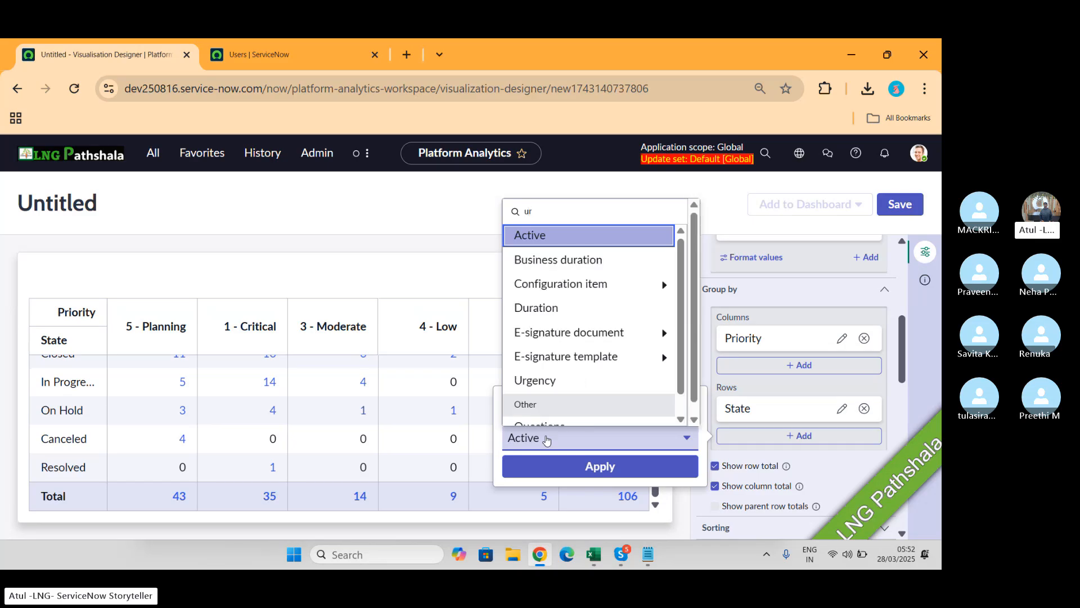
pyautogui.write('ge')
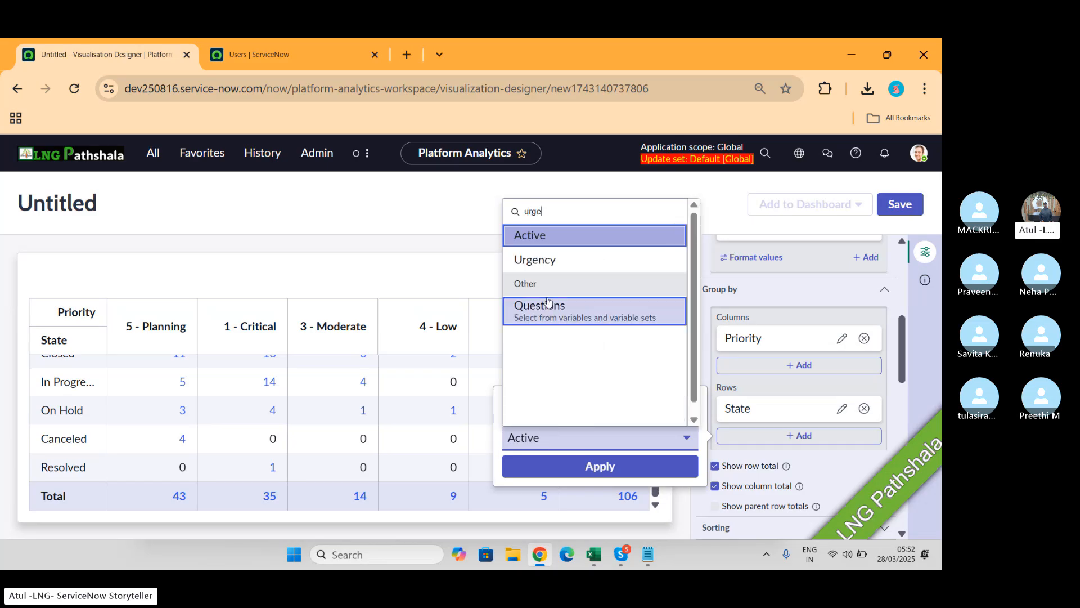
pyautogui.click(539, 257)
pyautogui.click(607, 465)
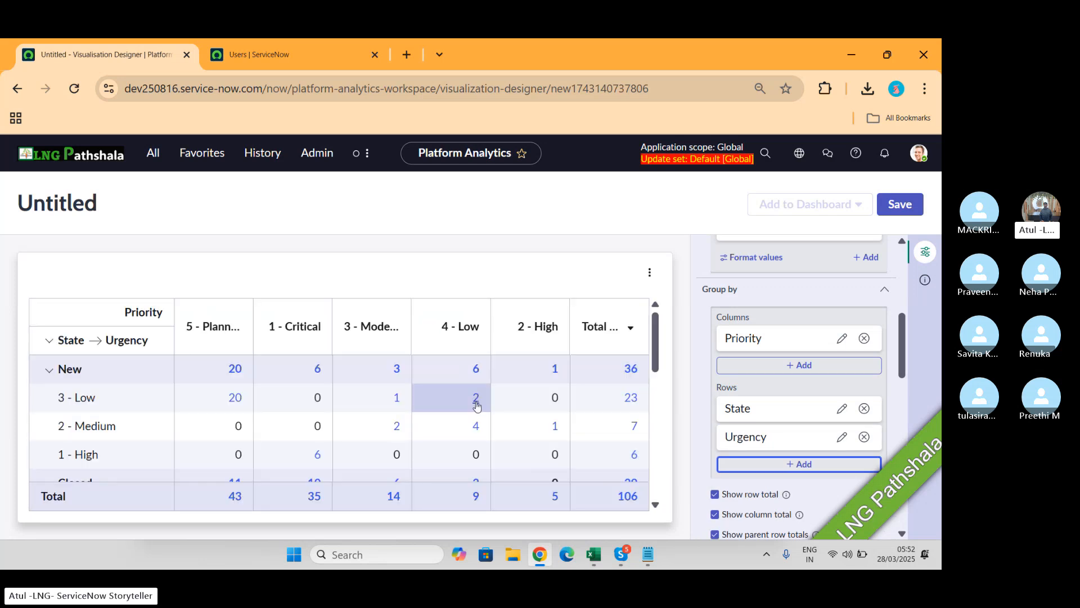
pyautogui.scroll(-4, 475, 405)
pyautogui.scroll(-5, 473, 405)
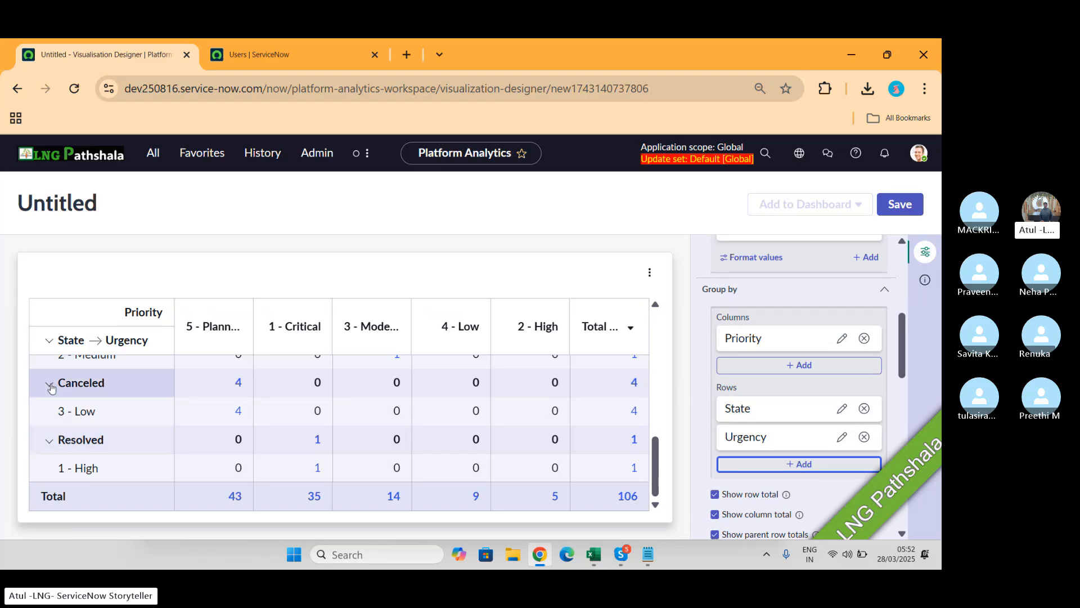
# Step: Add Impact as a second column grouping beneath Priority
pyautogui.click(800, 366)
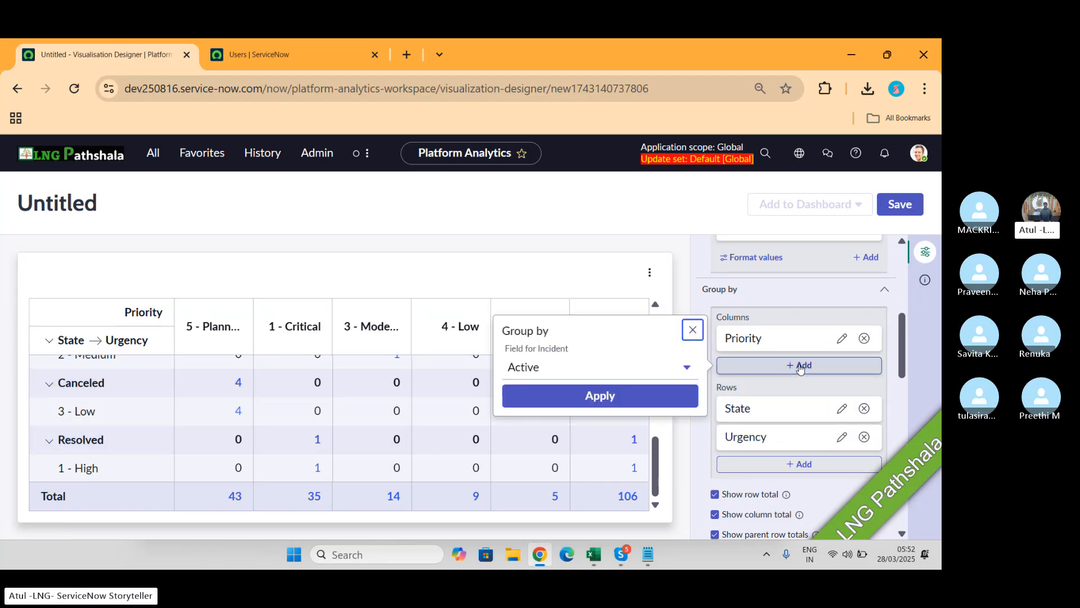
pyautogui.click(561, 373)
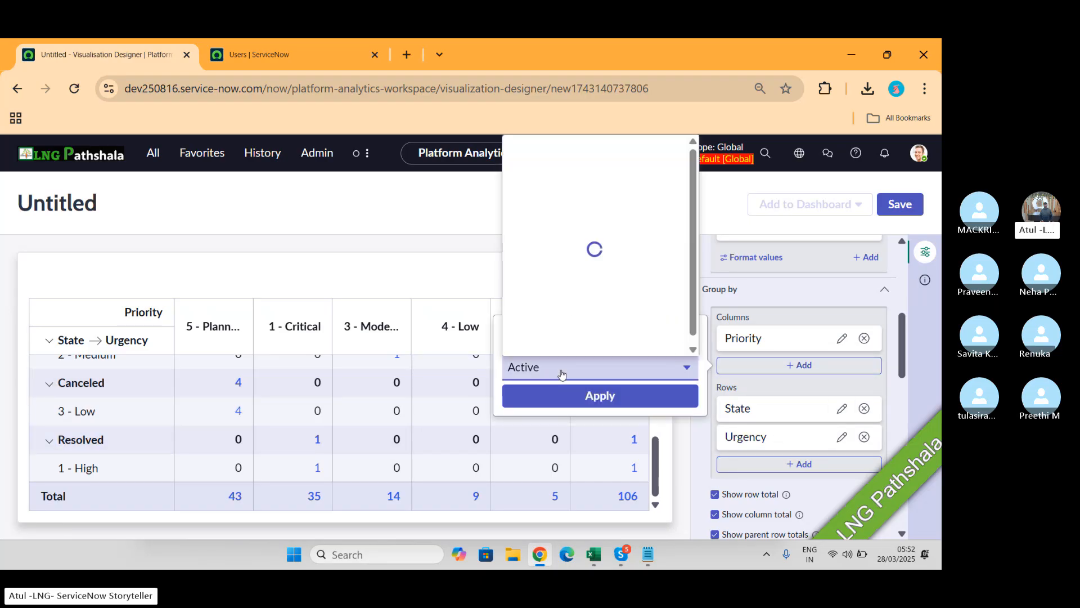
pyautogui.write('impa')
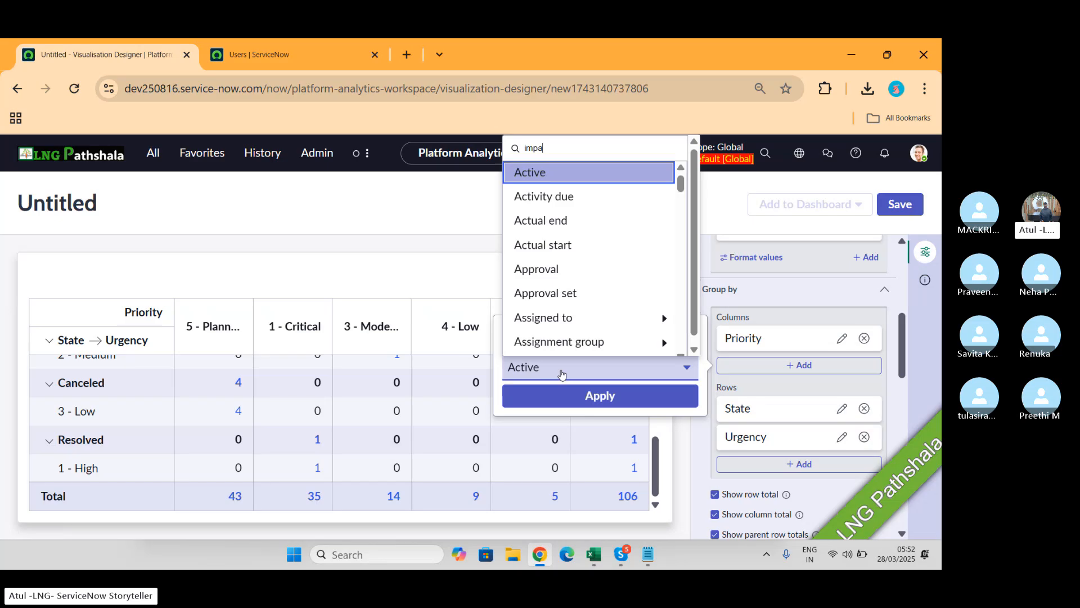
pyautogui.click(549, 198)
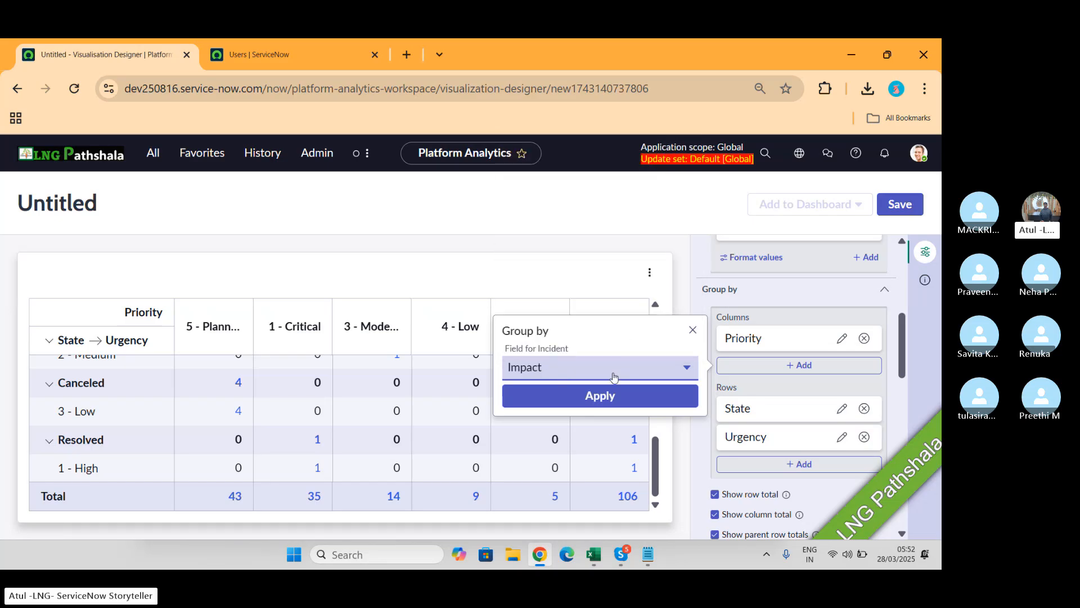
pyautogui.click(596, 395)
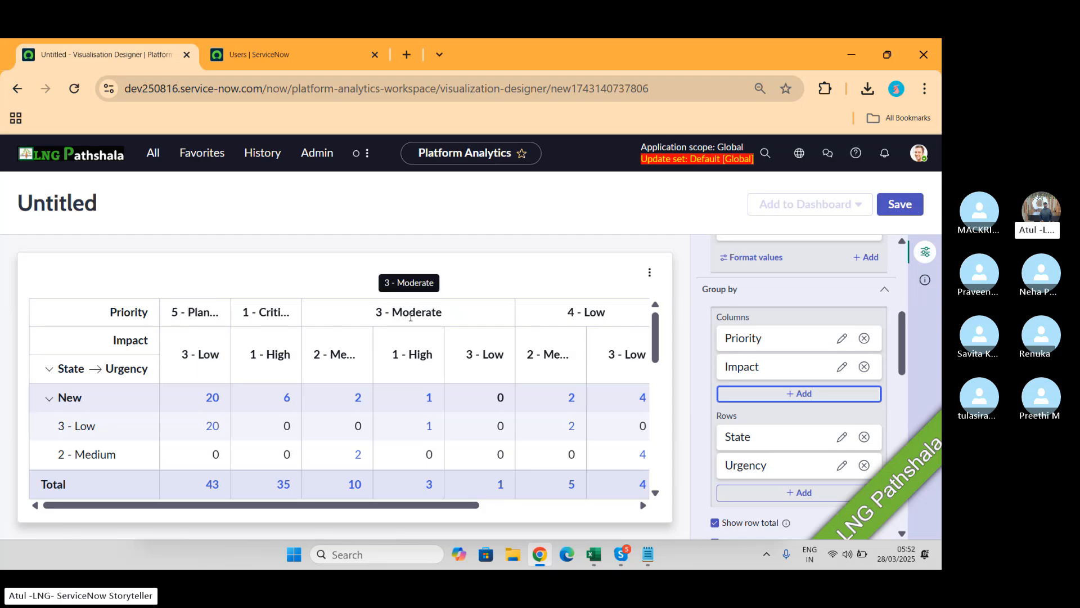
pyautogui.scroll(-8, 477, 434)
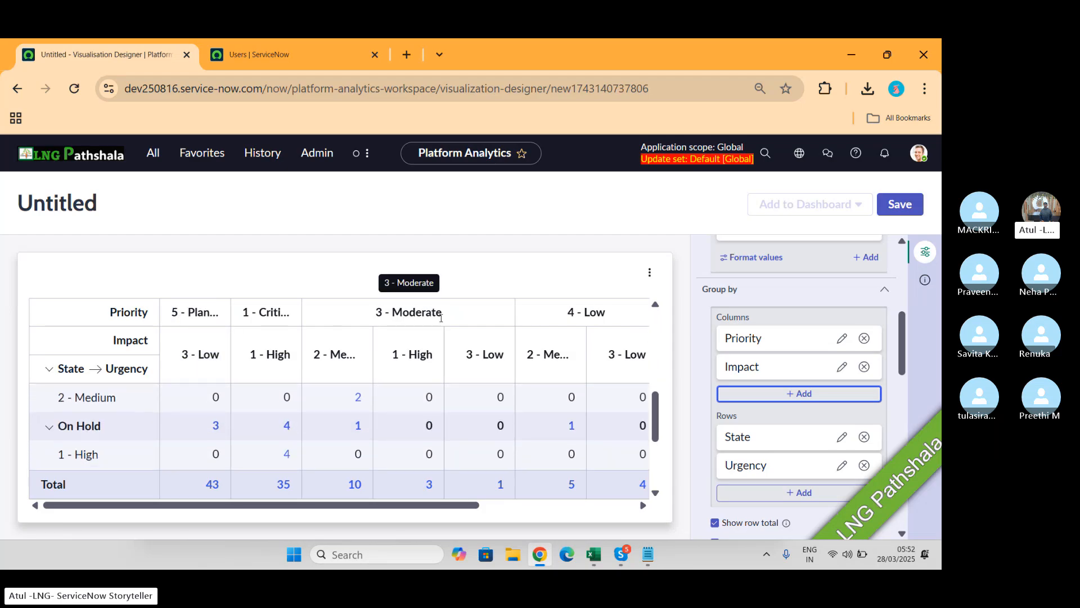
pyautogui.scroll(-3, 452, 447)
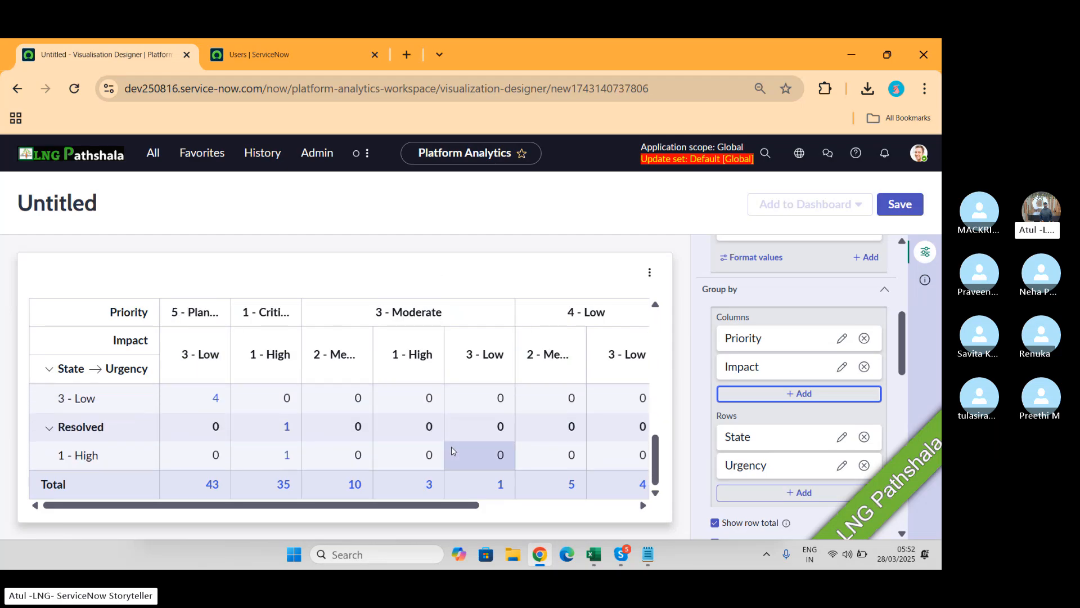
pyautogui.scroll(5, 779, 337)
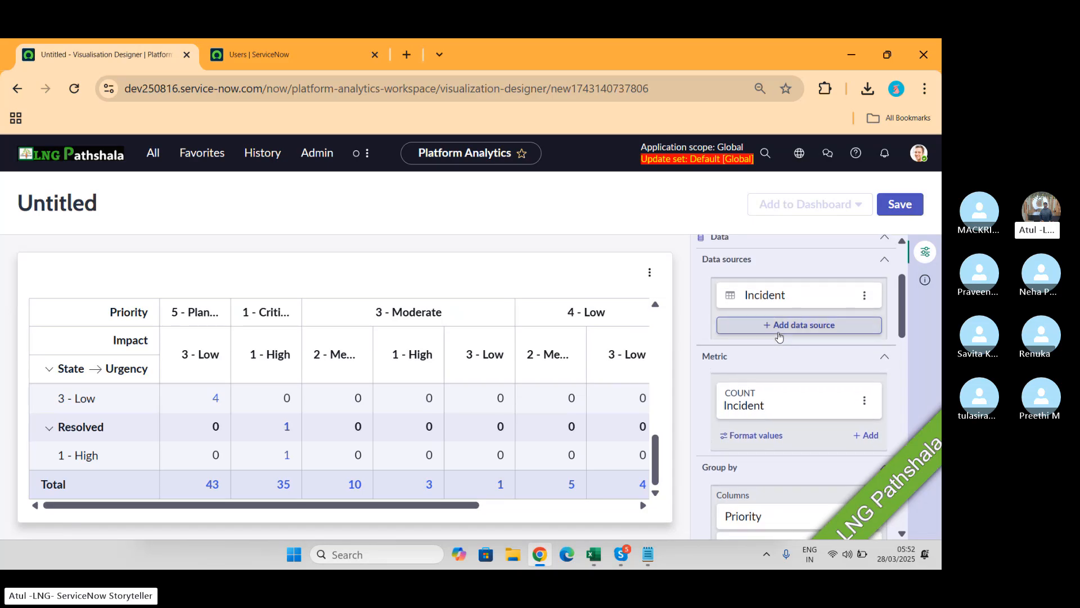
# Step: Filter the Incident data source to Created on in the last 2 years and apply it
pyautogui.click(790, 294)
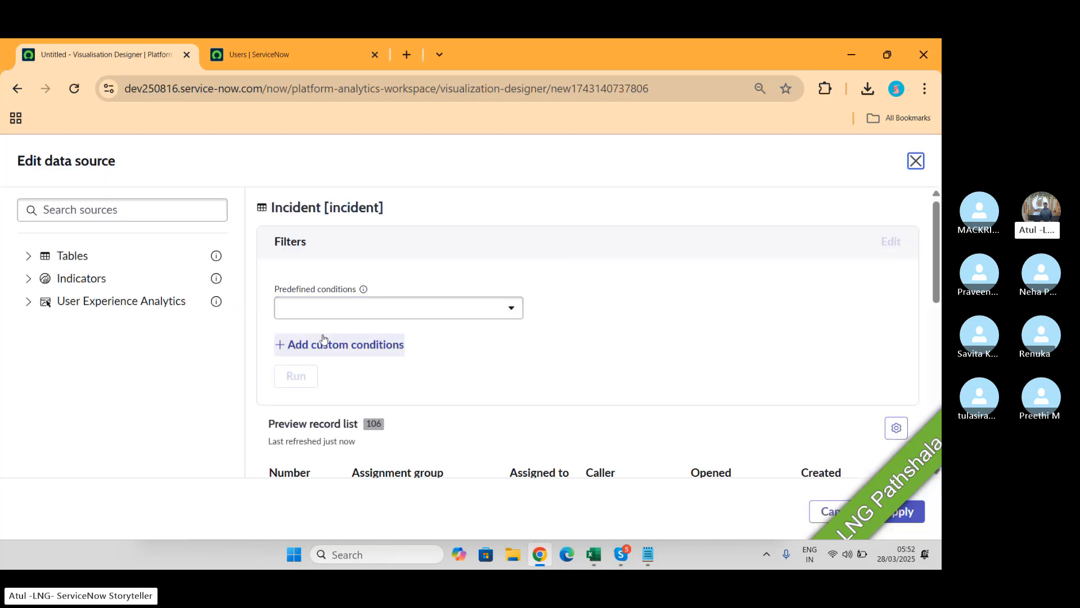
pyautogui.click(385, 346)
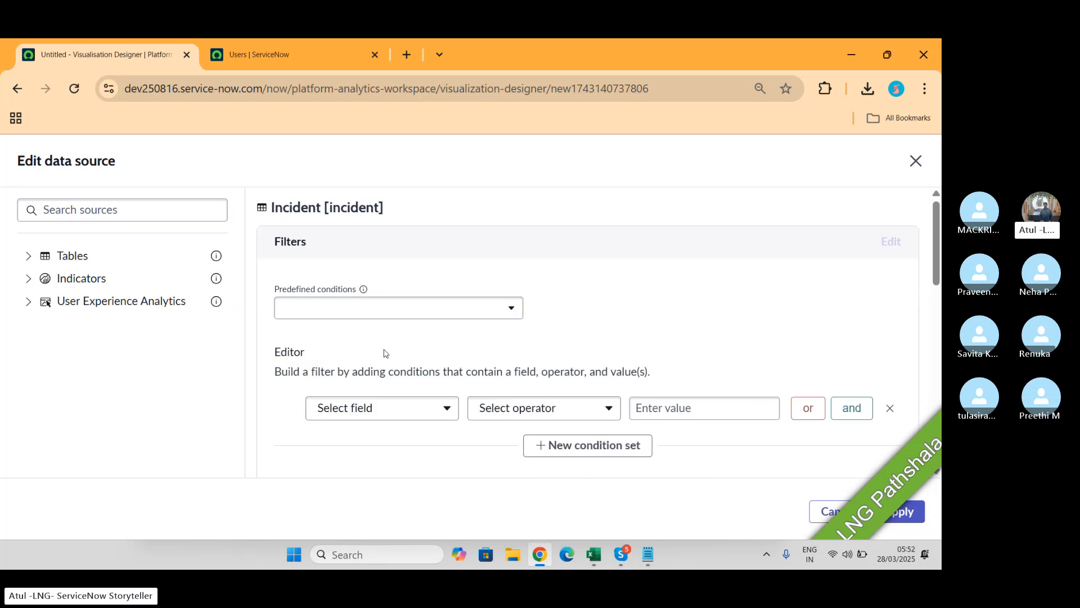
pyautogui.click(394, 409)
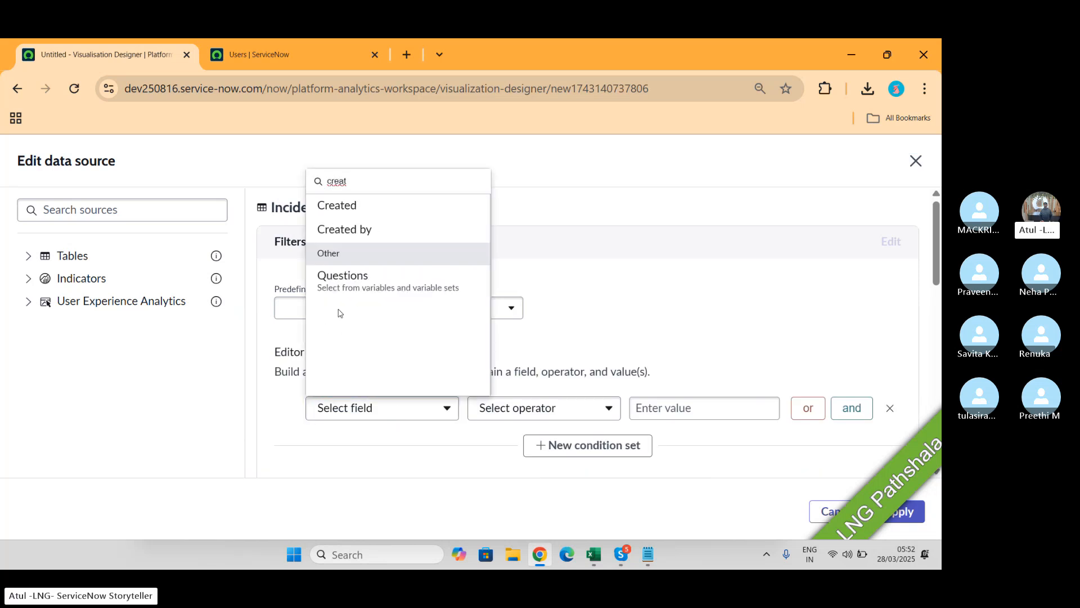
pyautogui.click(341, 206)
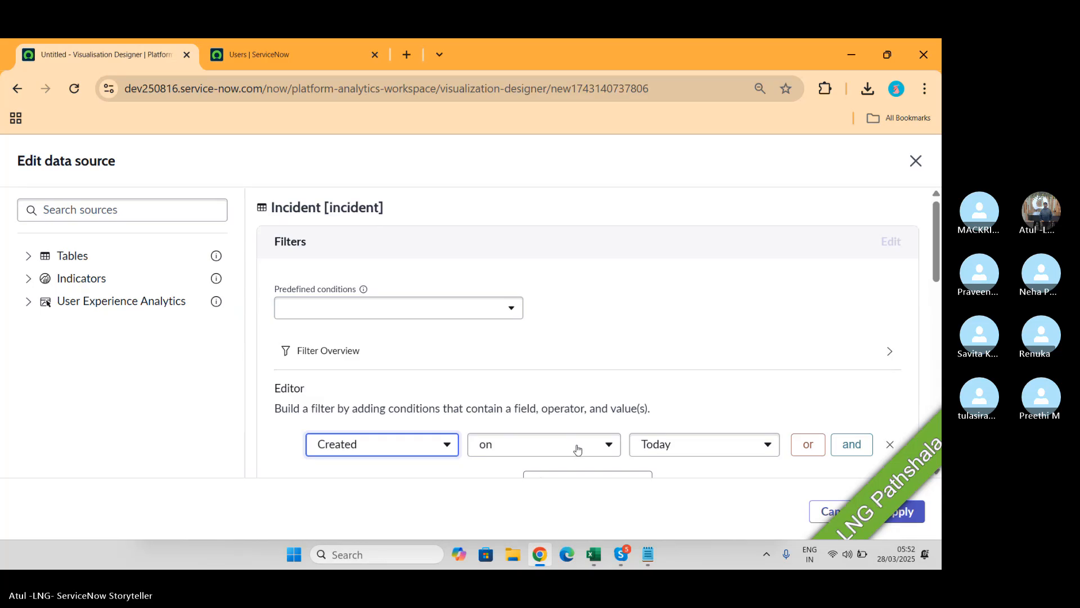
pyautogui.click(700, 442)
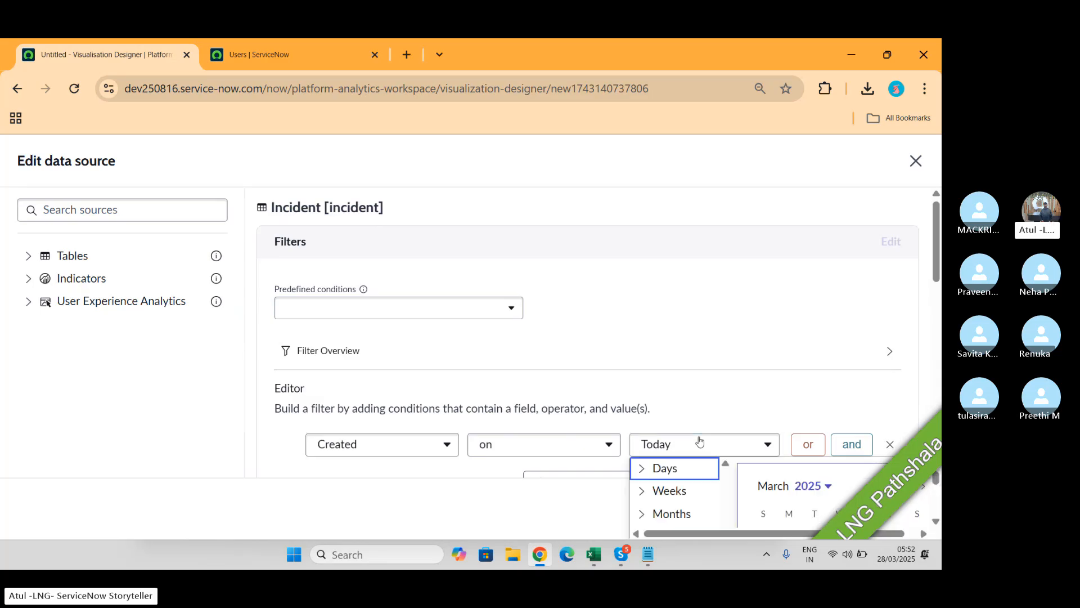
pyautogui.scroll(-4, 725, 442)
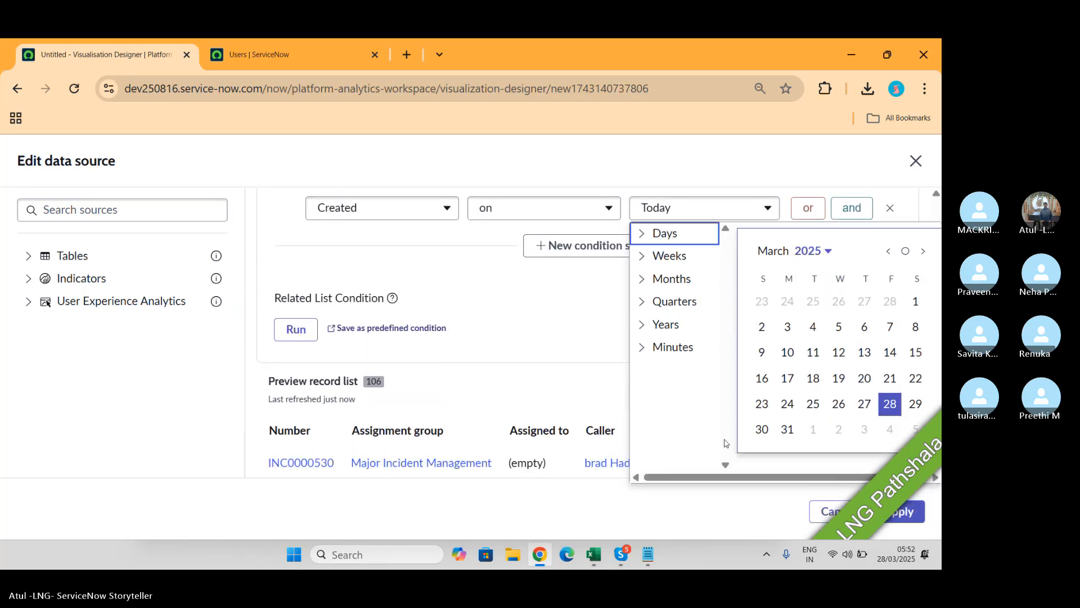
pyautogui.click(640, 317)
pyautogui.click(690, 412)
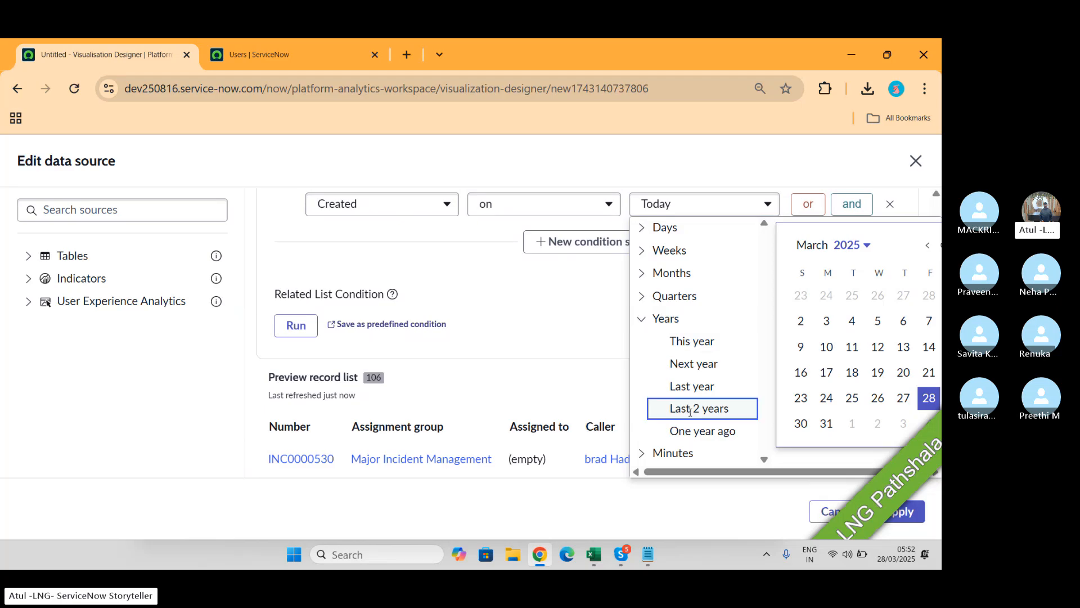
pyautogui.click(918, 522)
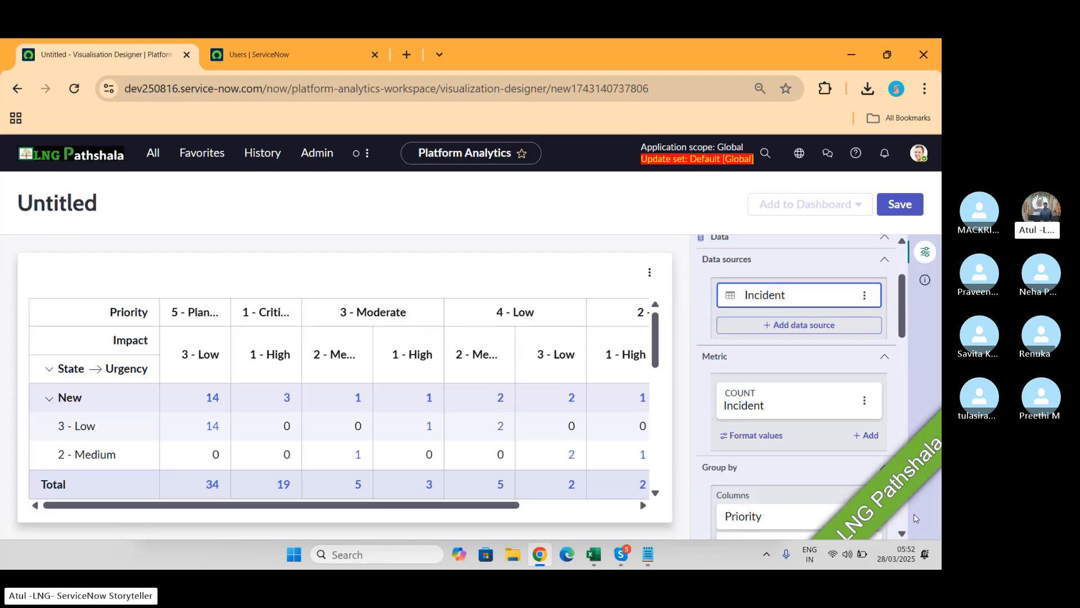
pyautogui.scroll(-5, 419, 387)
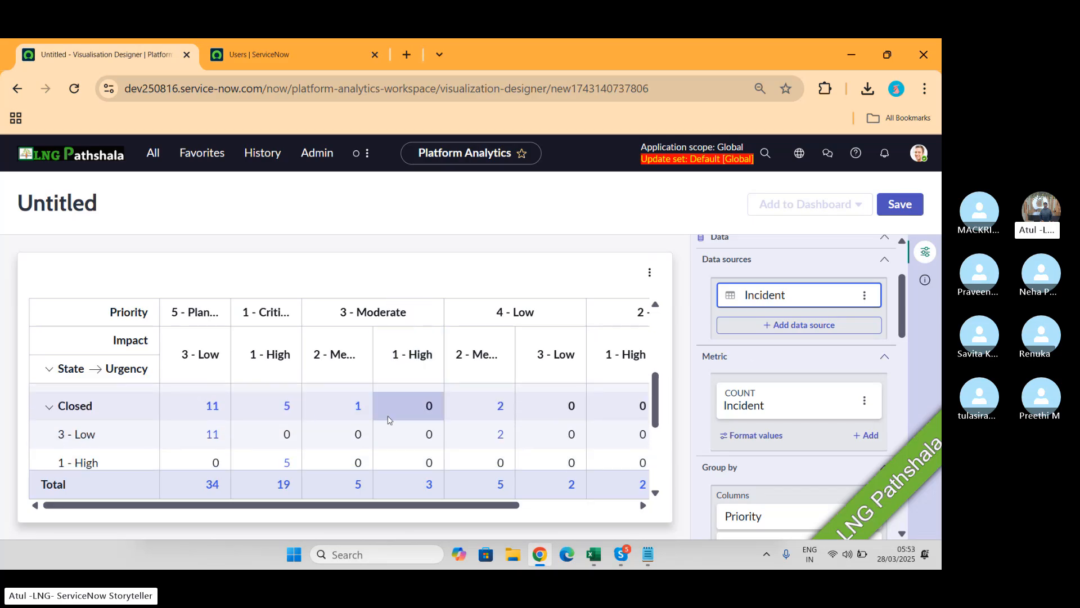
pyautogui.scroll(-2, 388, 420)
pyautogui.scroll(-1, 388, 419)
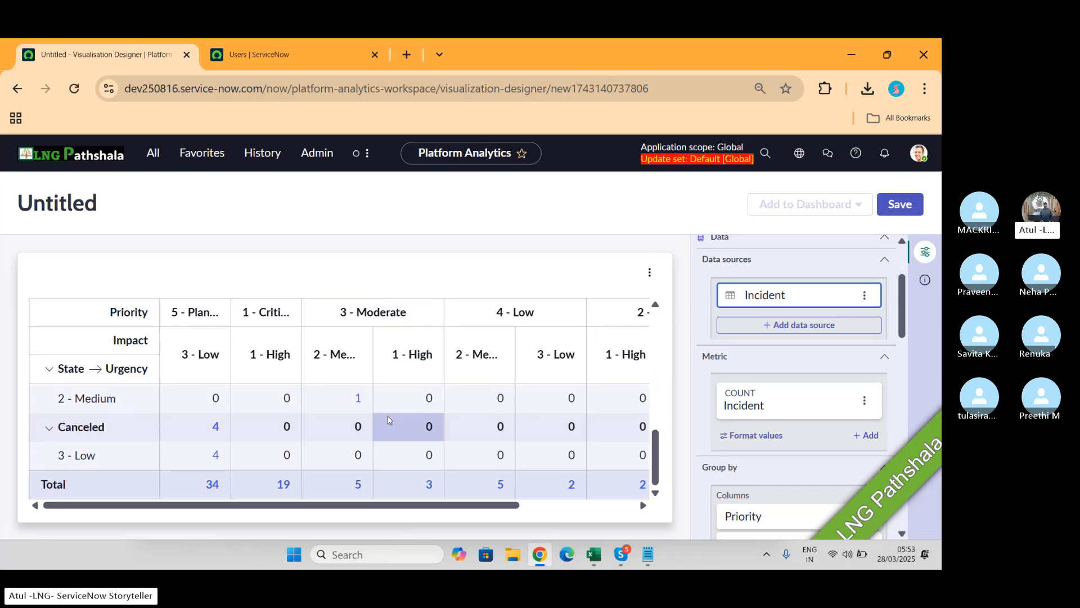
pyautogui.scroll(3, 823, 373)
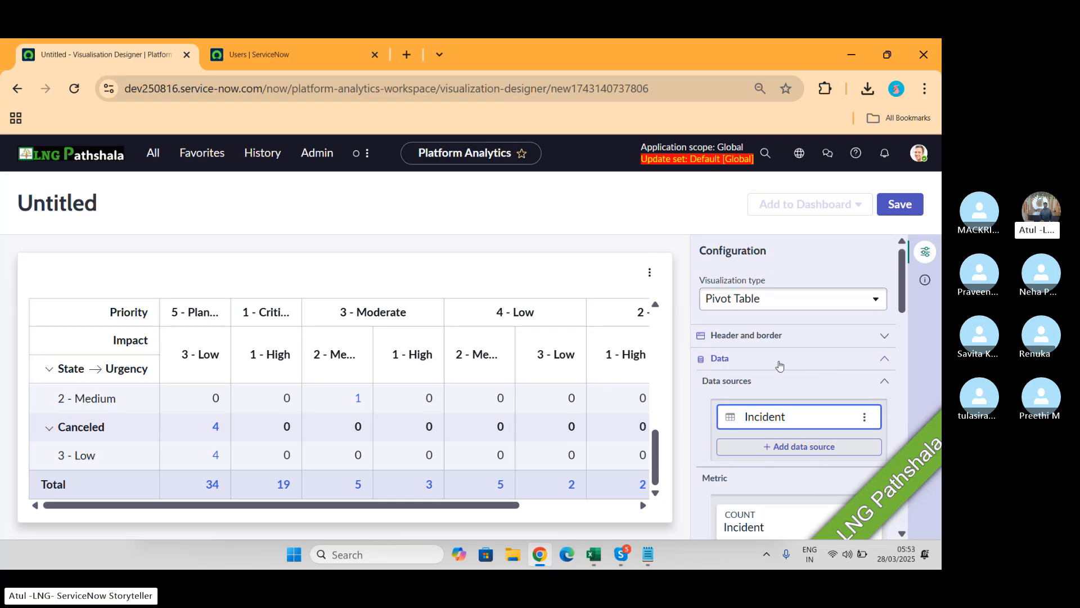
# Step: Set the pivot table's chart title to LNG and bring up the Save visualization dialog
pyautogui.click(805, 335)
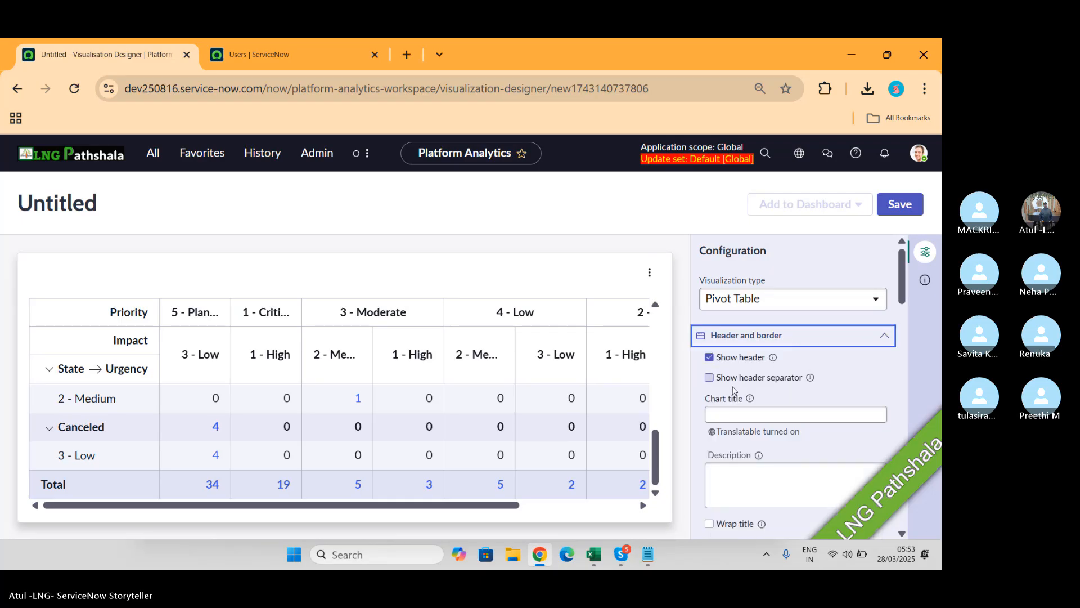
pyautogui.click(737, 414)
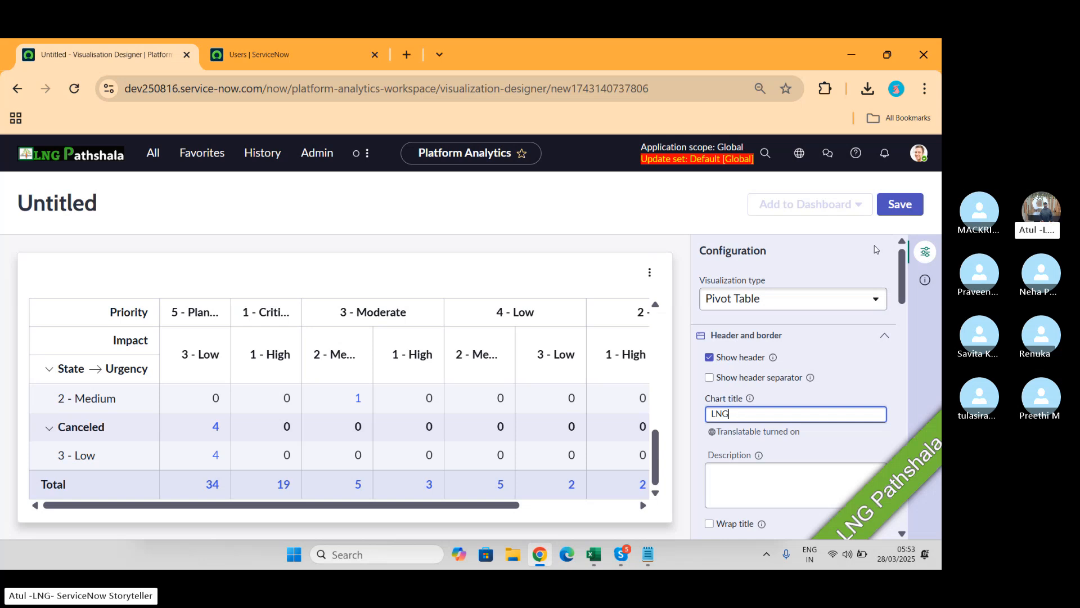
pyautogui.click(895, 206)
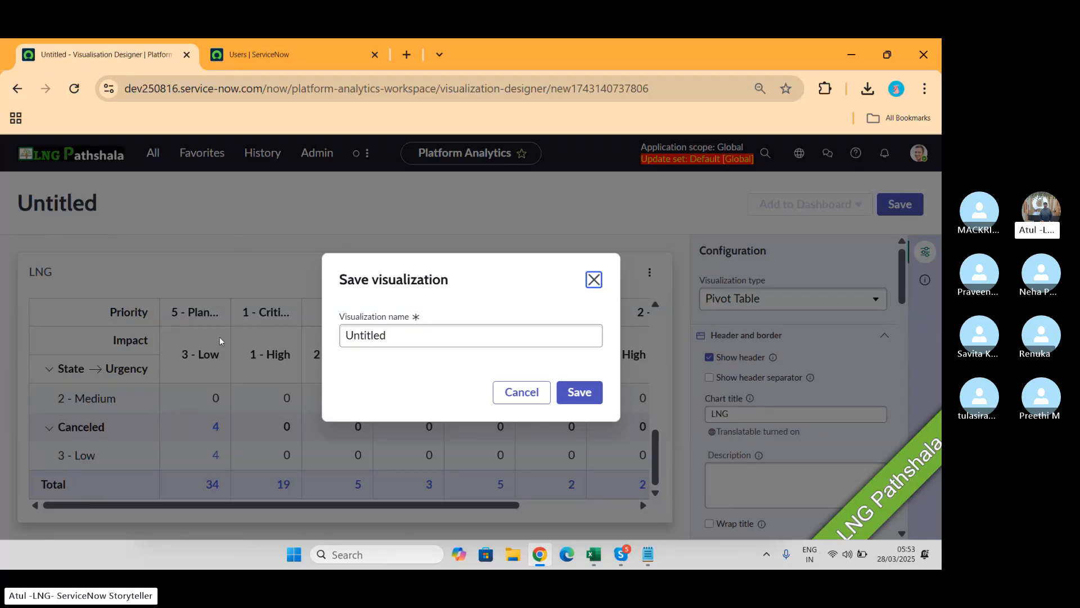
# Step: Save the visualization as 'LNG Pathshala' and dismiss the saved notice
pyautogui.click(413, 344)
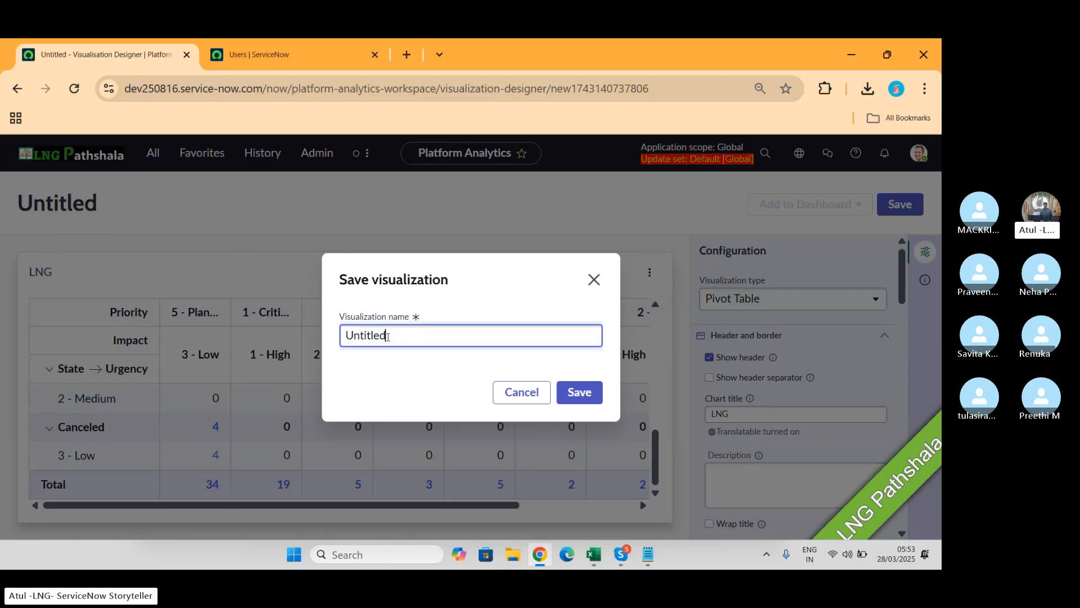
pyautogui.hotkey('ctrl', 'a')
pyautogui.write('L')
pyautogui.write('Pathsha')
pyautogui.press('BackSpace')
pyautogui.press('BackSpace')
pyautogui.write('hala')
pyautogui.click(588, 393)
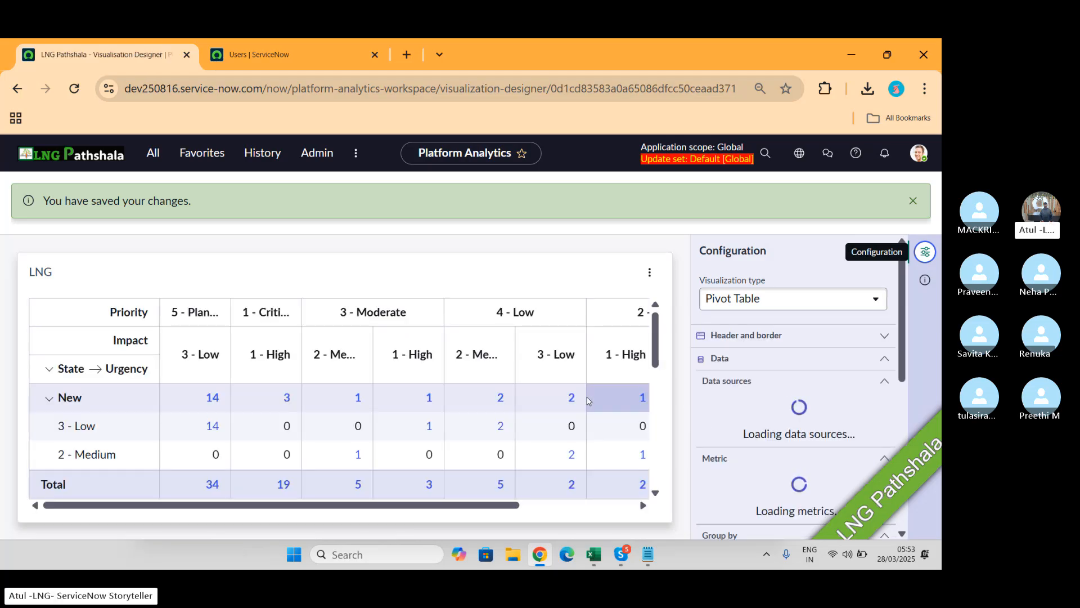
pyautogui.click(913, 201)
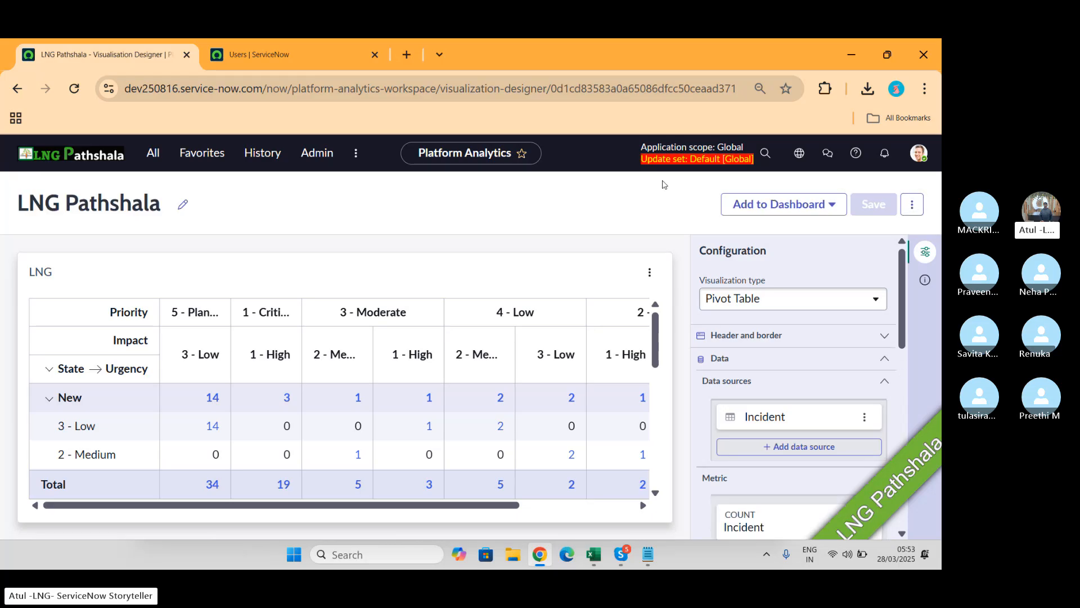
# Step: Add the LNG Pathshala visualization to a new dashboard
pyautogui.click(815, 211)
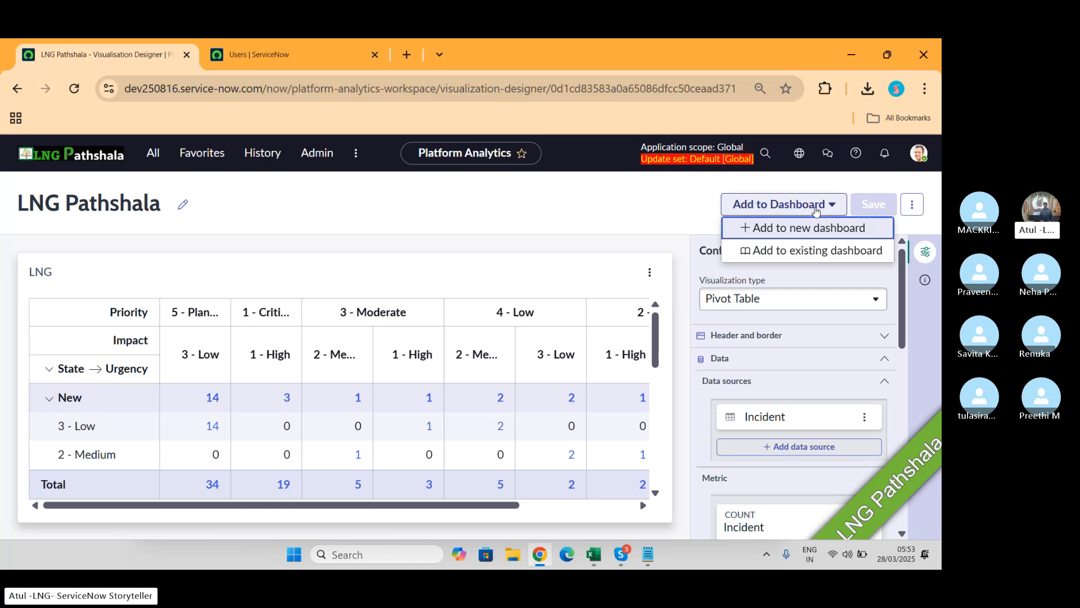
pyautogui.click(778, 229)
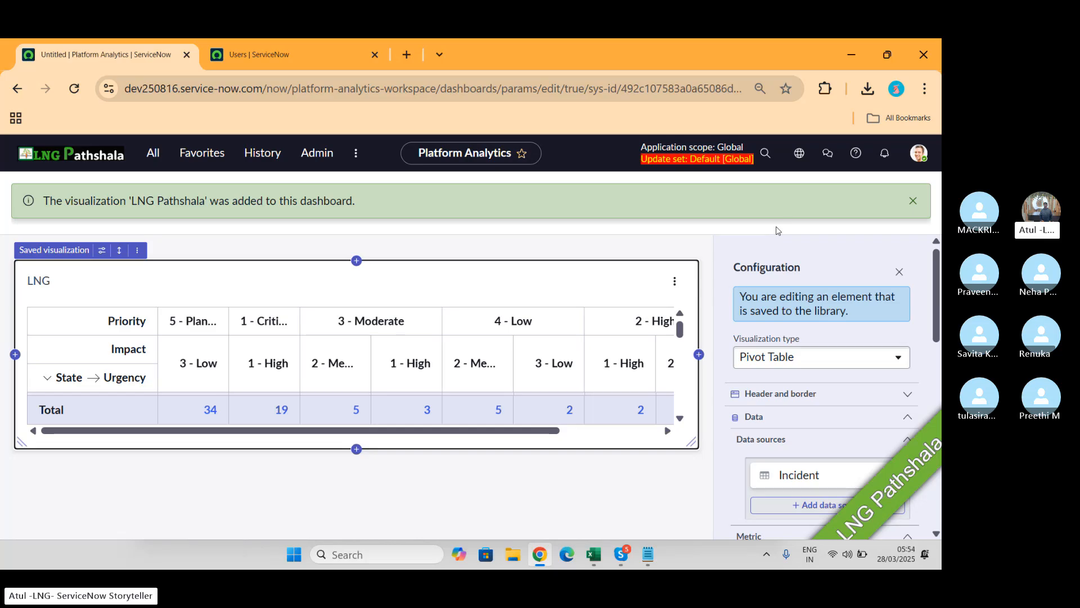
# Step: Rename the Untitled dashboard to 'LNG Pathshala LNG'
pyautogui.click(913, 201)
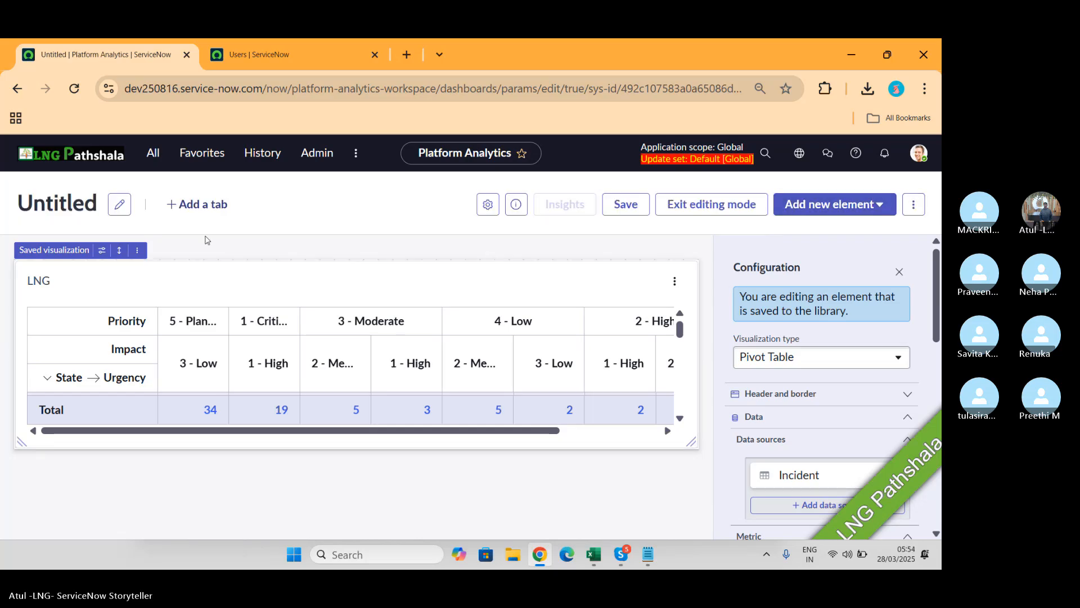
pyautogui.doubleClick(83, 198)
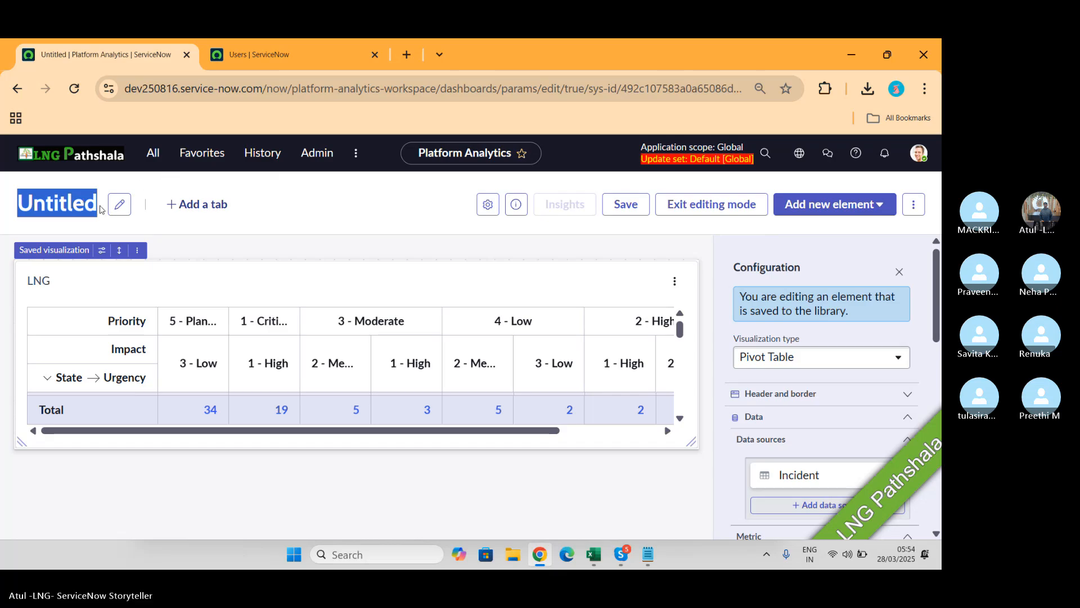
pyautogui.click(116, 206)
pyautogui.press('BackSpace')
pyautogui.press('BackSpace')
pyautogui.press('BackSpace')
pyautogui.press('BackSpace')
pyautogui.press('BackSpace')
pyautogui.press('BackSpace')
pyautogui.press('BackSpace')
pyautogui.press('BackSpace')
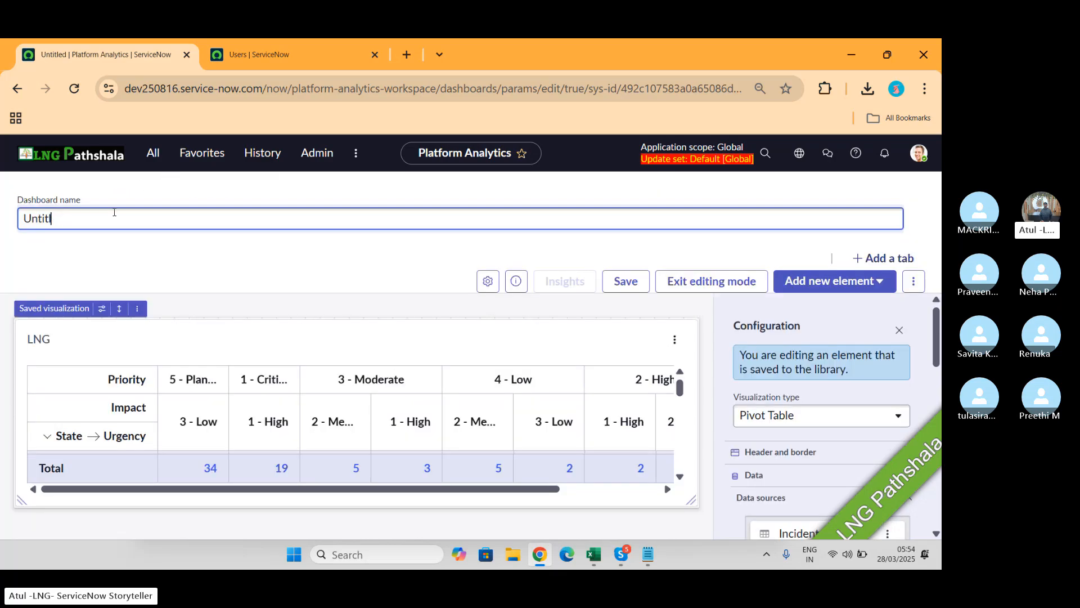
pyautogui.write('LNG Pathd')
pyautogui.press('BackSpace')
pyautogui.write('shala LNG')
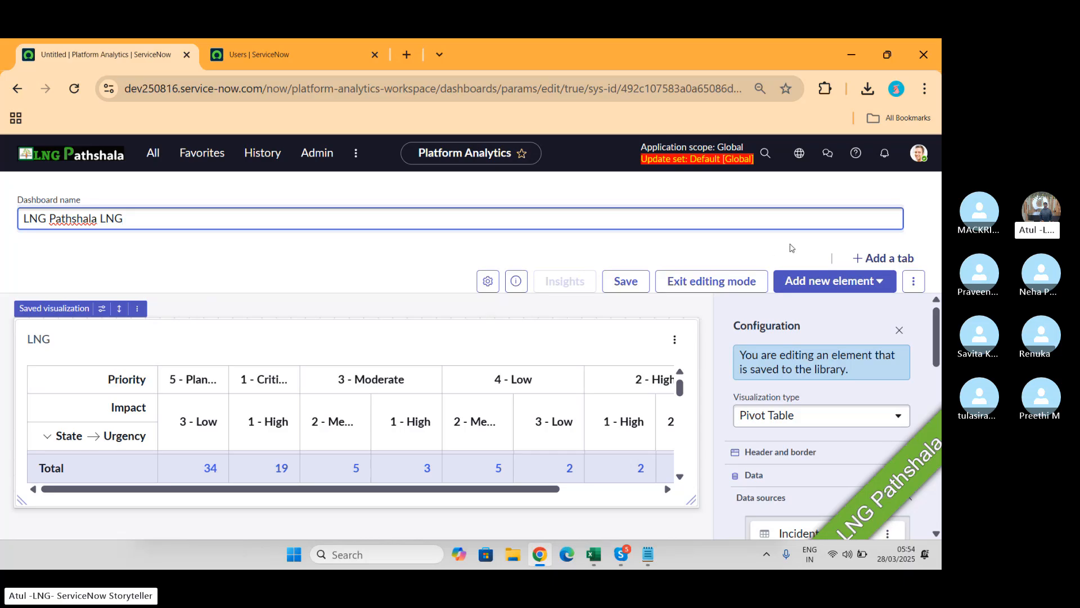
pyautogui.click(406, 256)
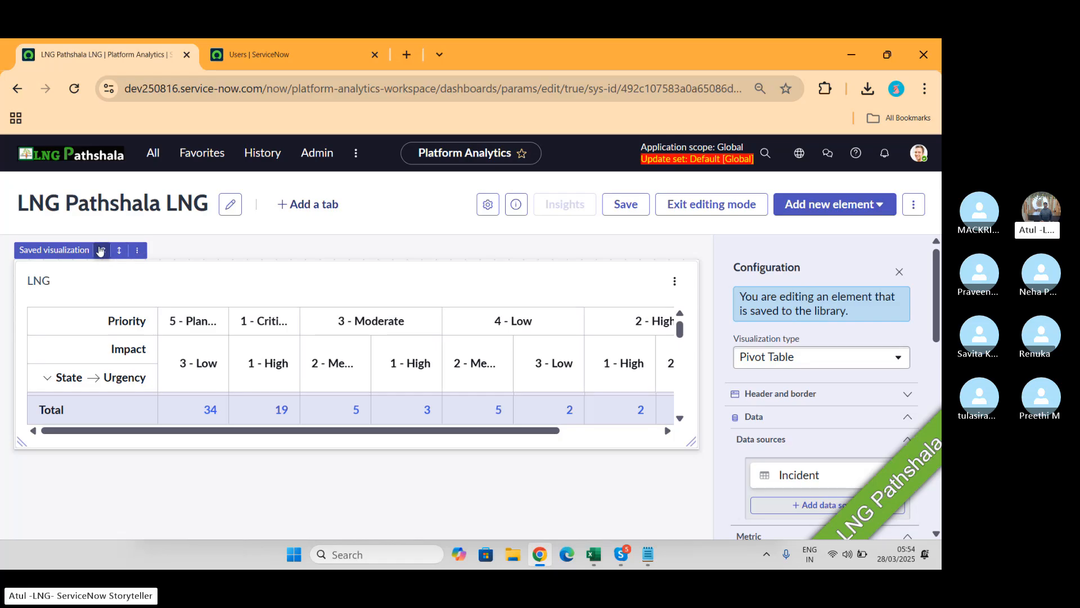
# Step: Add a new dashboard tab and name it 'LNG1'
pyautogui.click(319, 205)
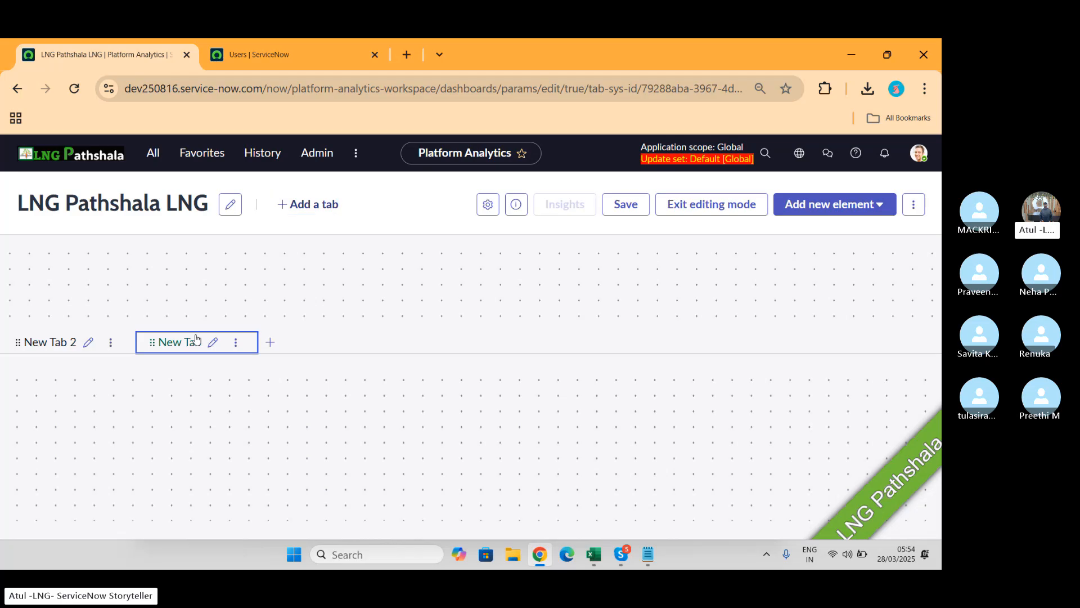
pyautogui.click(213, 342)
pyautogui.press('BackSpace')
pyautogui.press('BackSpace')
pyautogui.press('BackSpace')
pyautogui.press('BackSpace')
pyautogui.press('BackSpace')
pyautogui.press('BackSpace')
pyautogui.press('BackSpace')
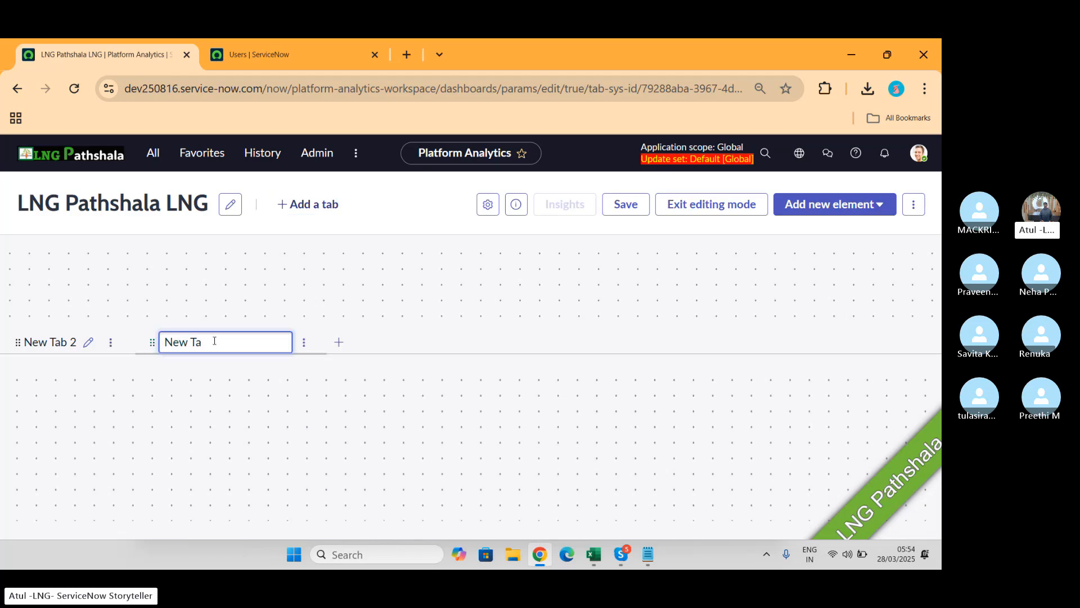
pyautogui.write('LNG')
pyautogui.press('BackSpace')
pyautogui.write('NG1')
pyautogui.click(364, 332)
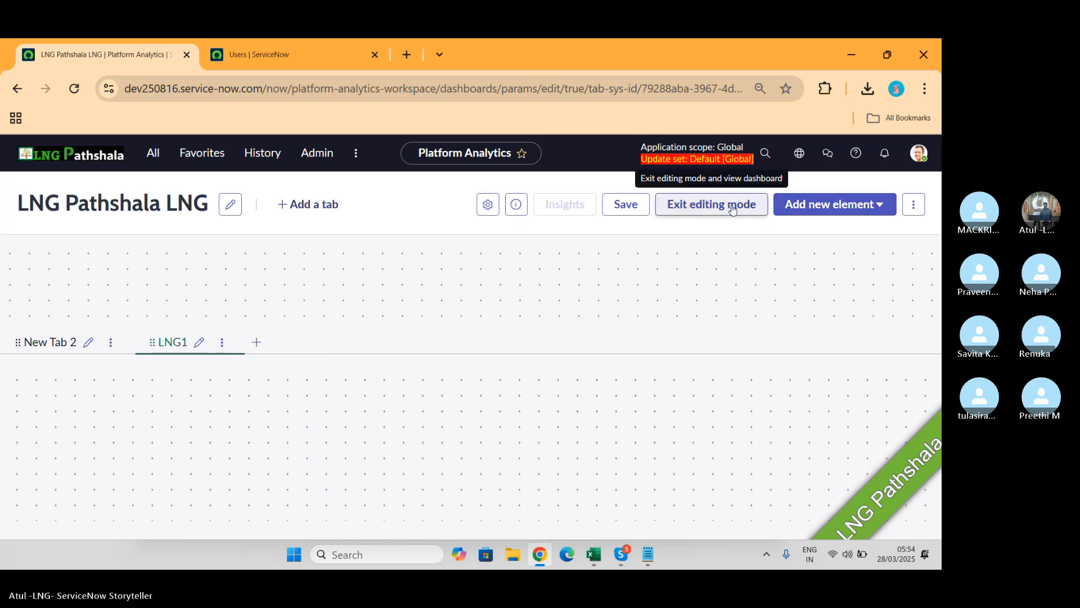
# Step: Add the saved % Failed changes and % First call resolution visualizations to the LNG1 tab
pyautogui.click(881, 204)
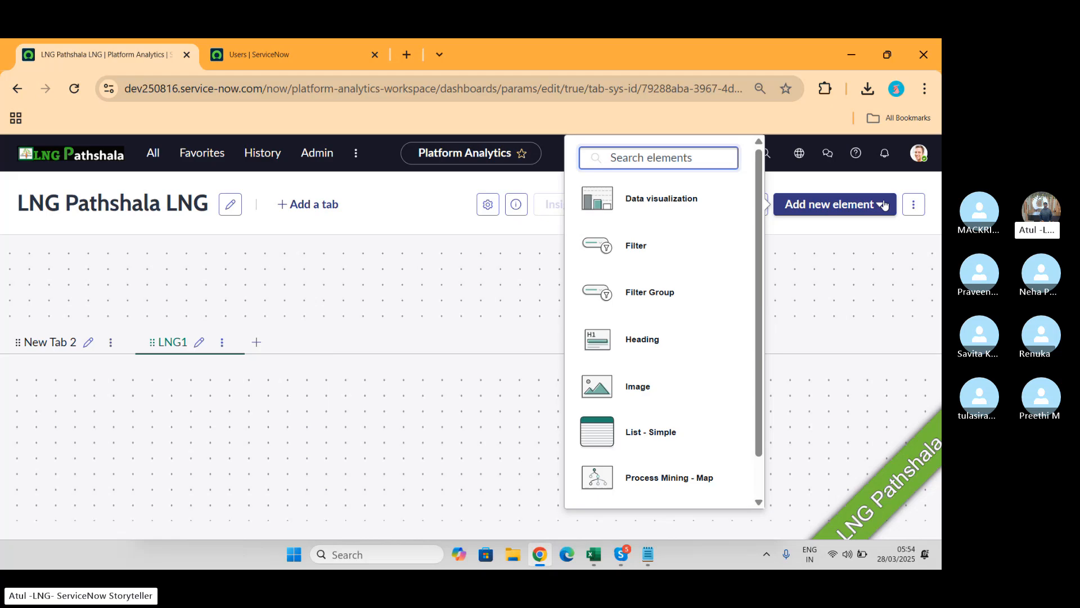
pyautogui.click(666, 195)
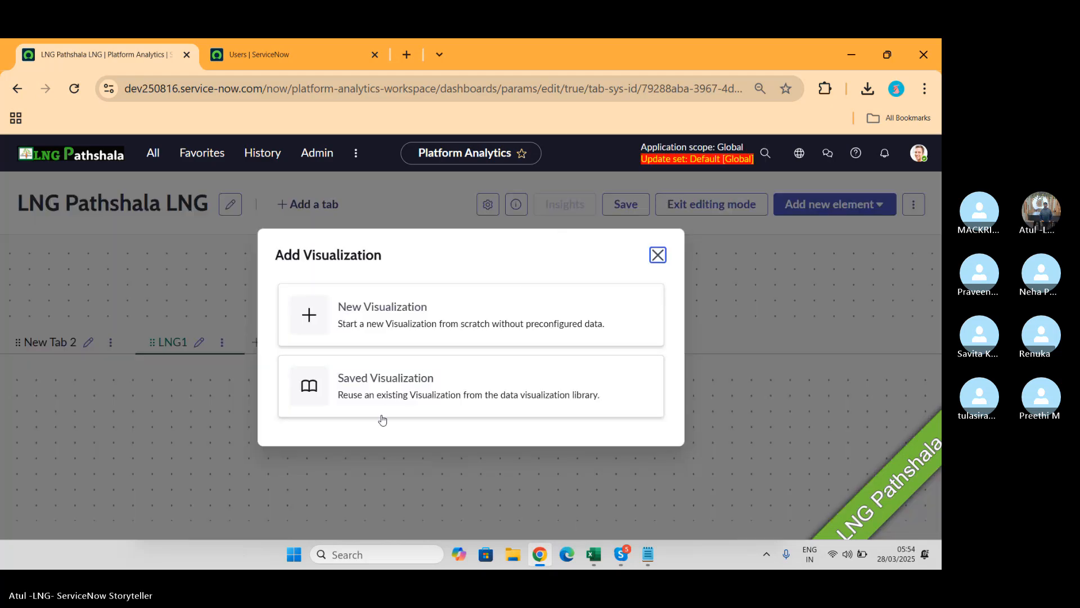
pyautogui.click(386, 398)
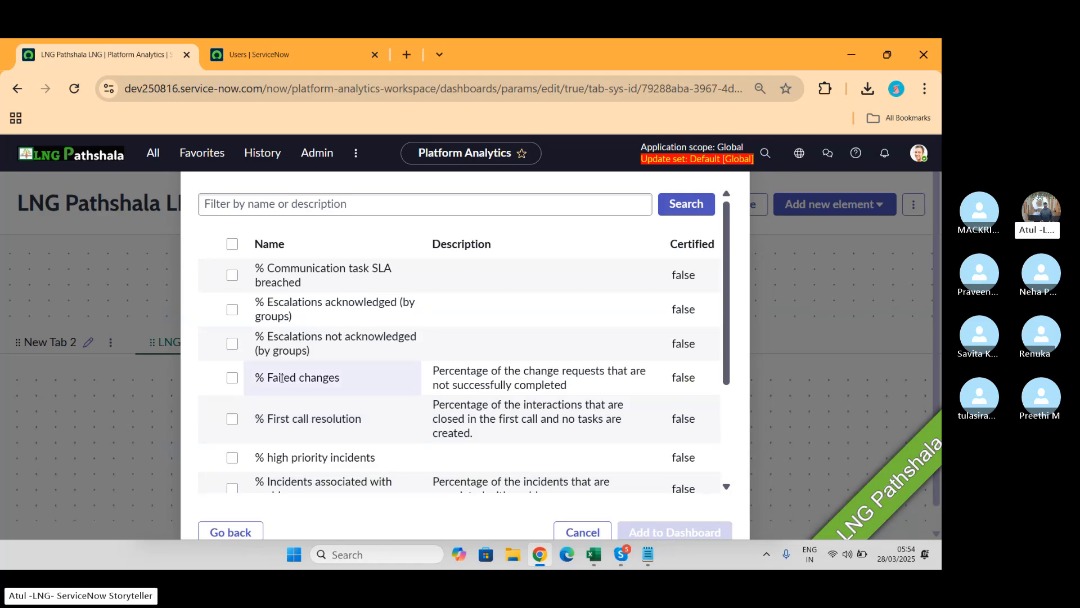
pyautogui.click(232, 377)
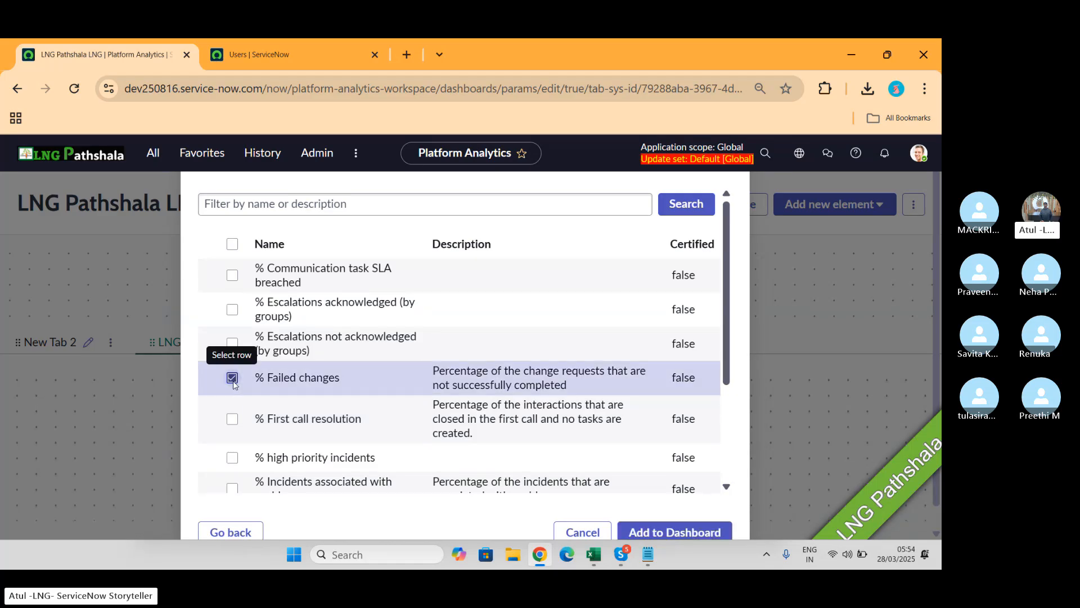
pyautogui.click(232, 418)
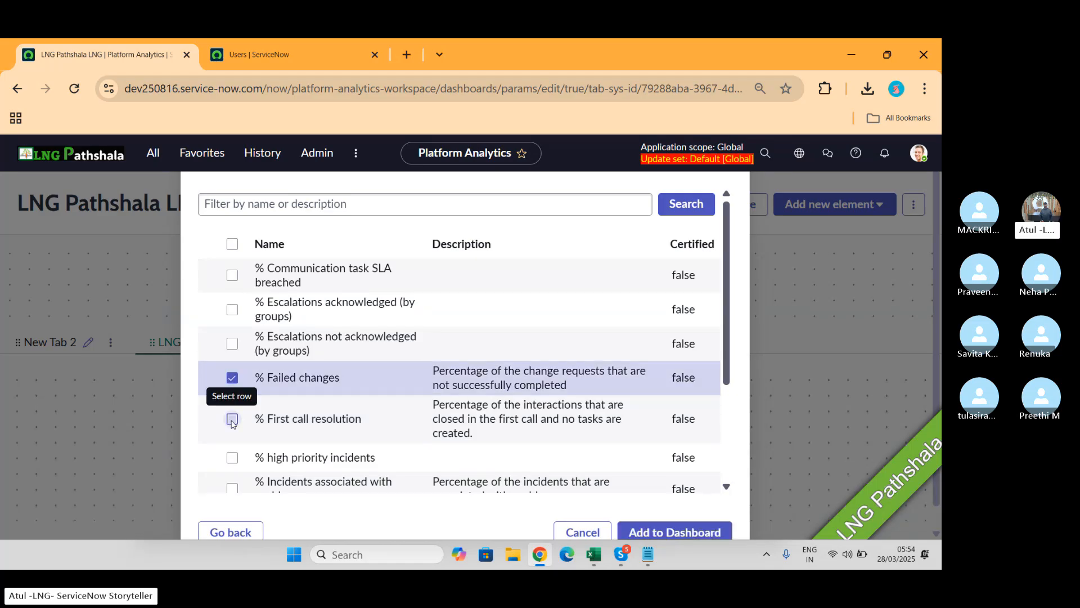
pyautogui.click(666, 530)
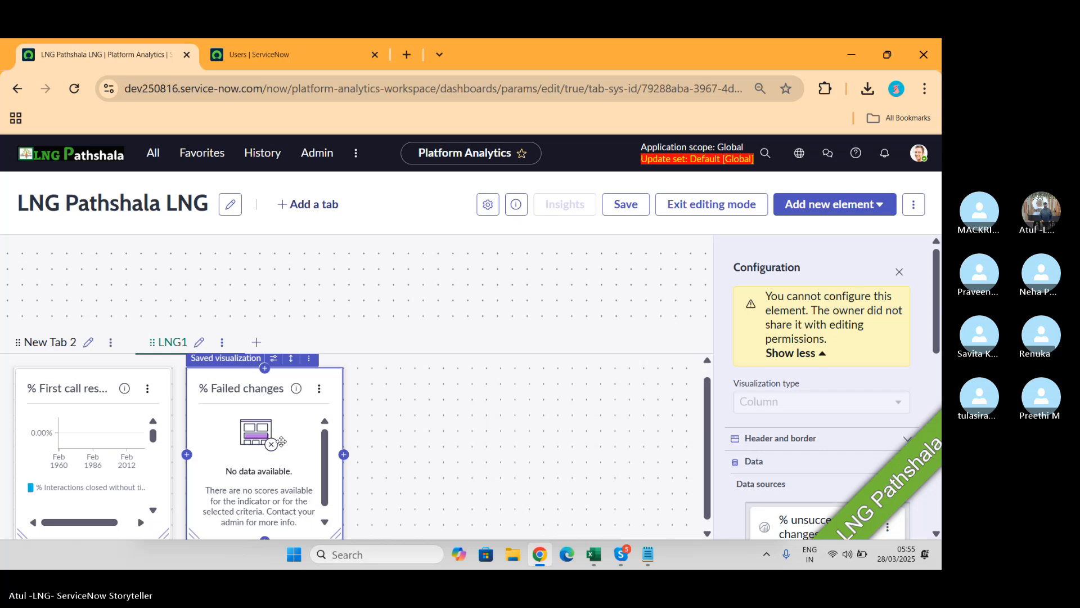
# Step: Save the LNG Pathshala LNG dashboard and bring up its More actions menu
pyautogui.click(633, 208)
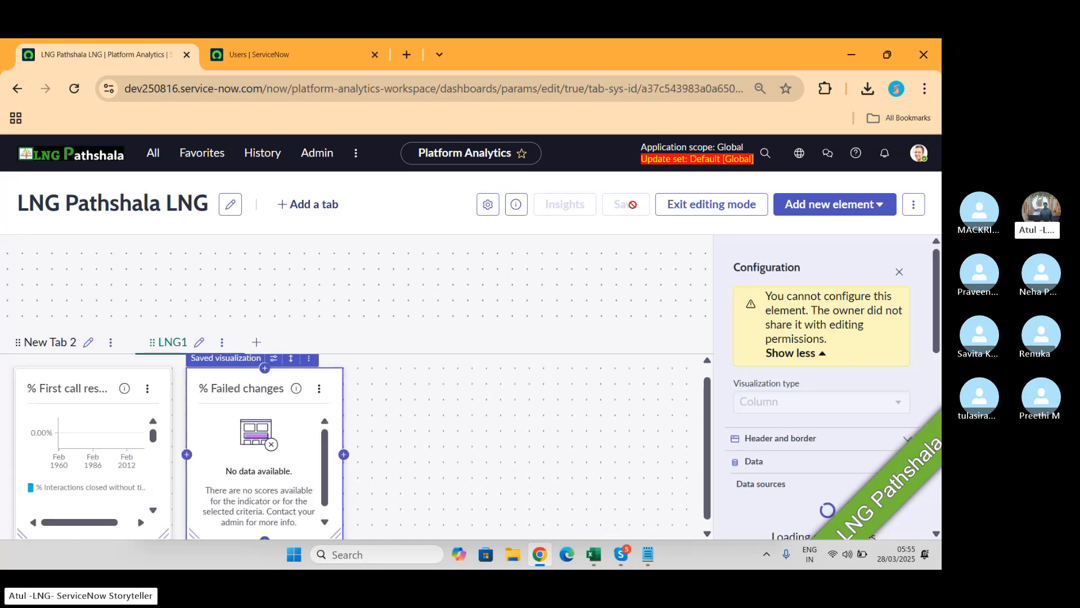
pyautogui.click(914, 205)
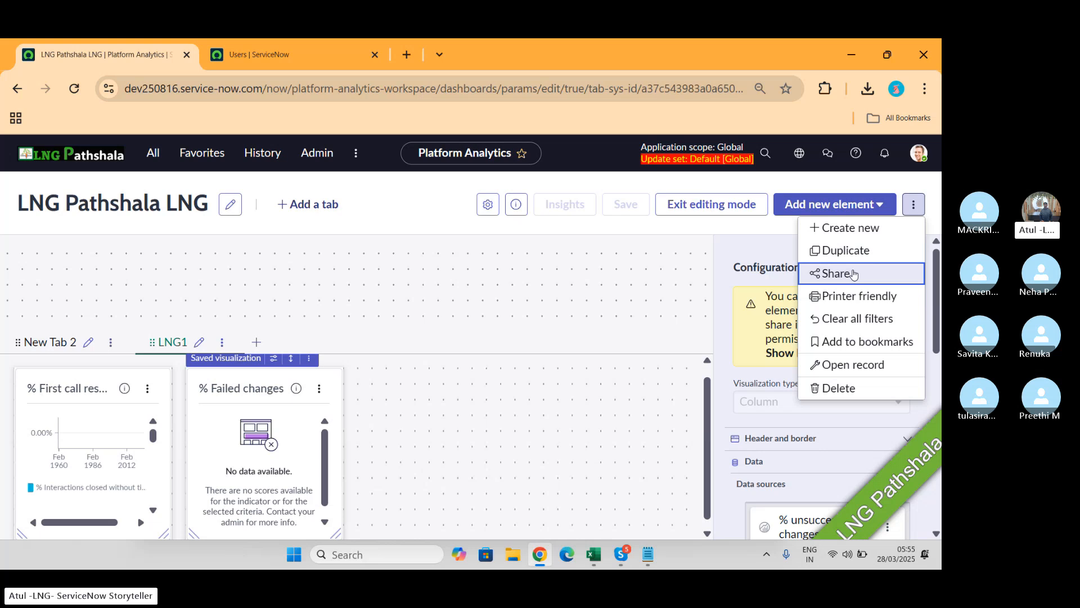
# Step: Choose Share from More actions to open sharing for the LNG Pathshala LNG dashboard
pyautogui.click(853, 274)
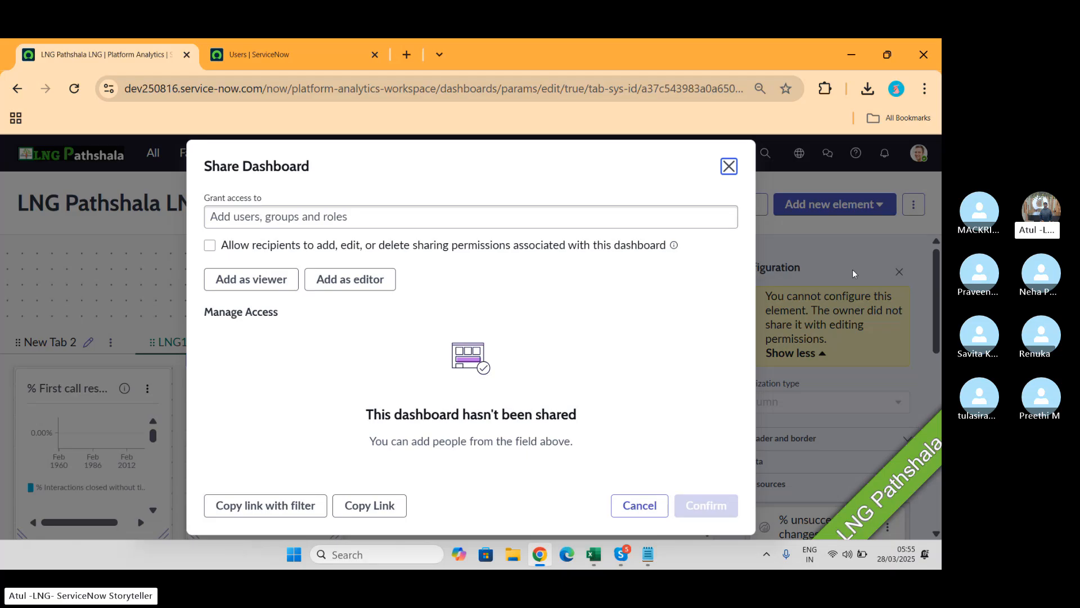
# Step: Search the Grant access to field for 'batch1' and 'LNG' recipients
pyautogui.click(288, 218)
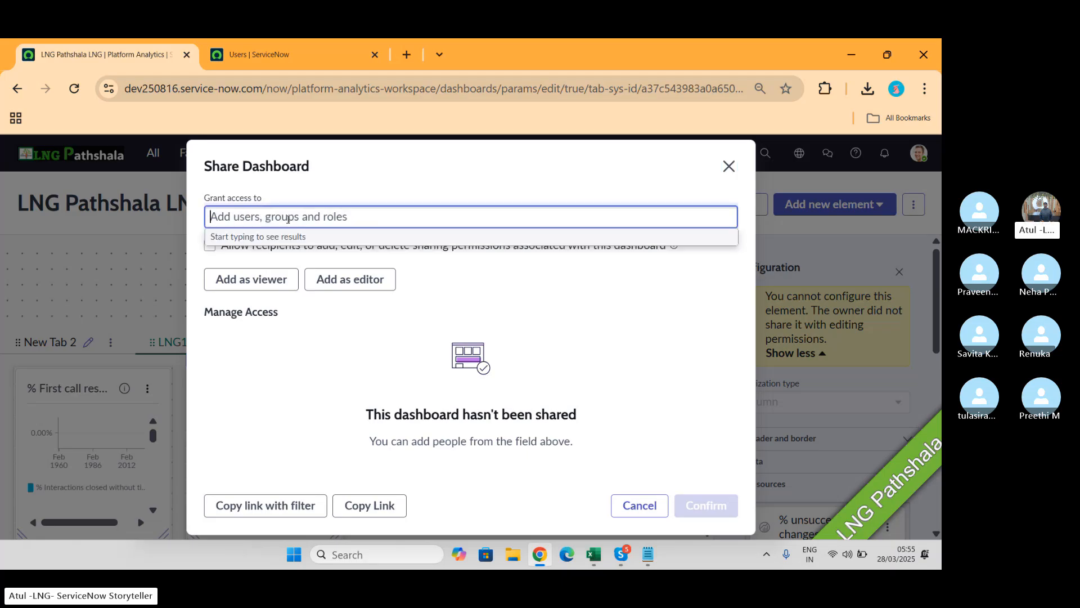
pyautogui.write('batch1')
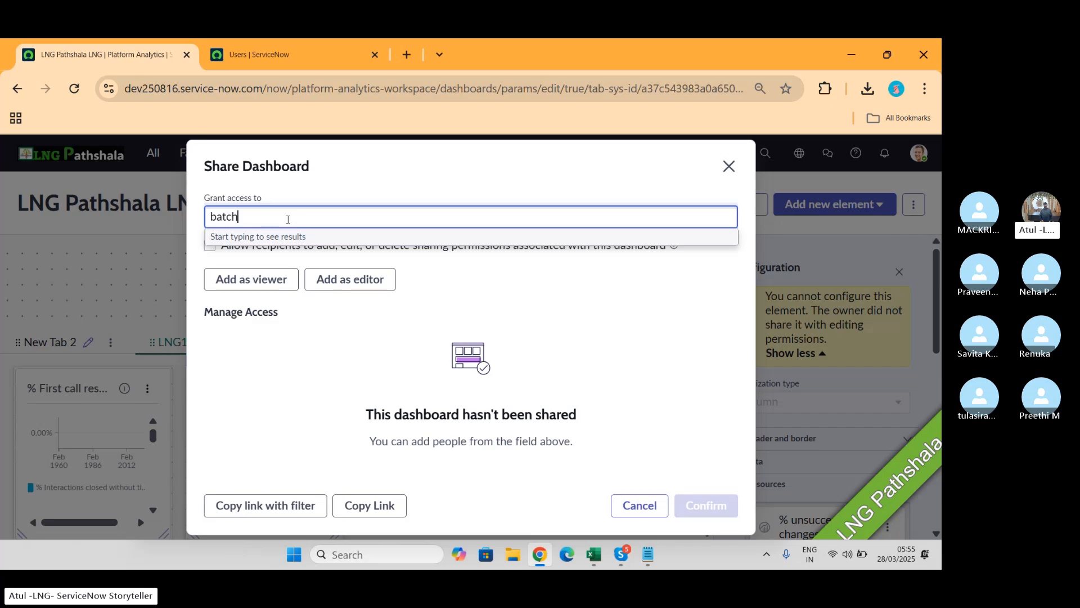
pyautogui.press('BackSpace')
pyautogui.press('BackSpace')
pyautogui.press('BackSpace')
pyautogui.press('BackSpace')
pyautogui.press('BackSpace')
pyautogui.press('BackSpace')
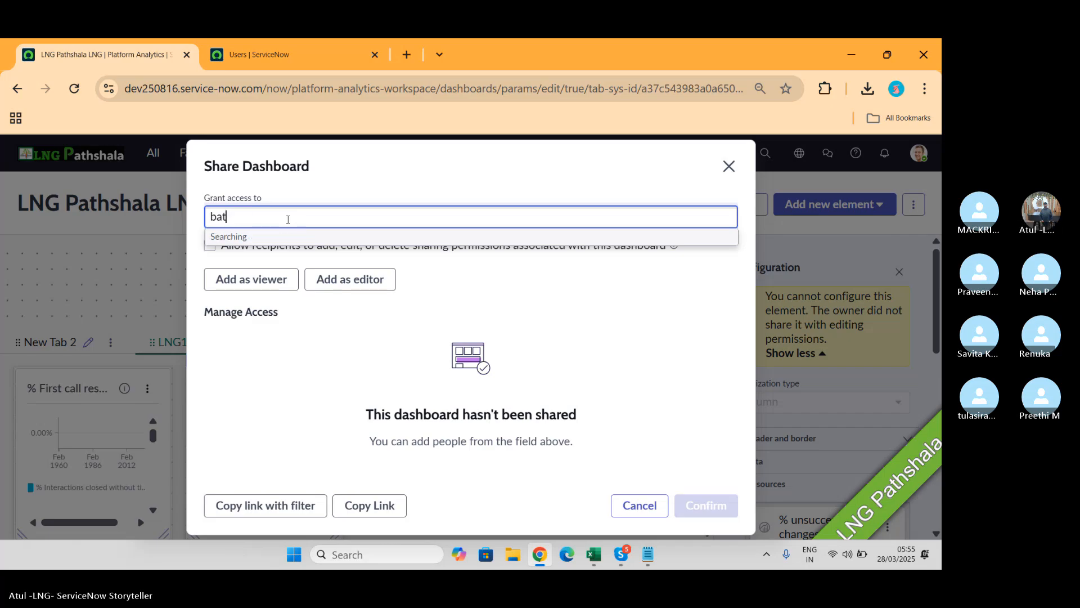
pyautogui.write('LNG')
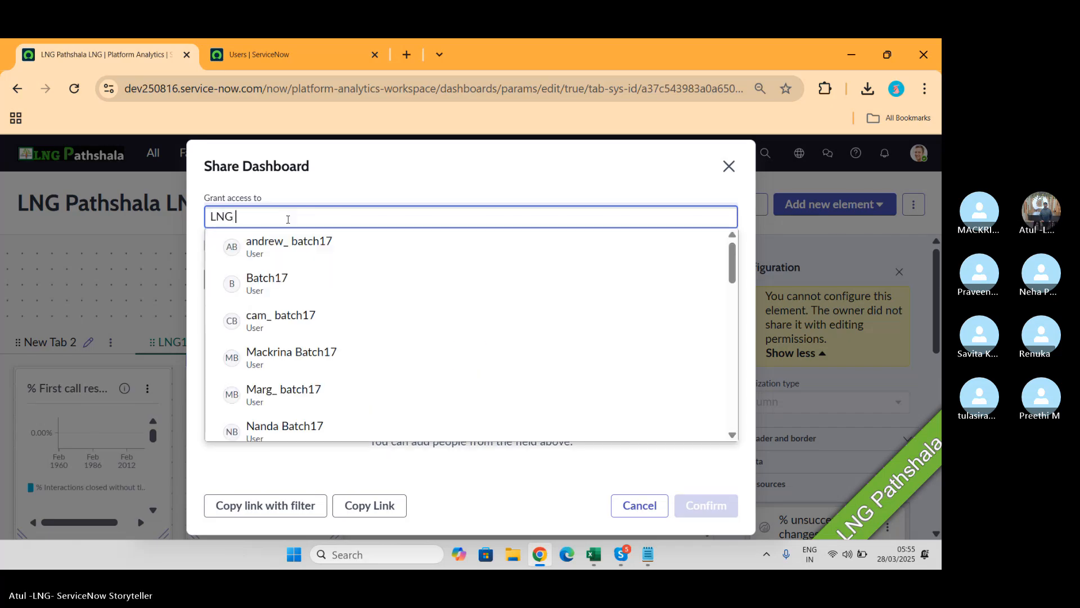
pyautogui.write(' bat')
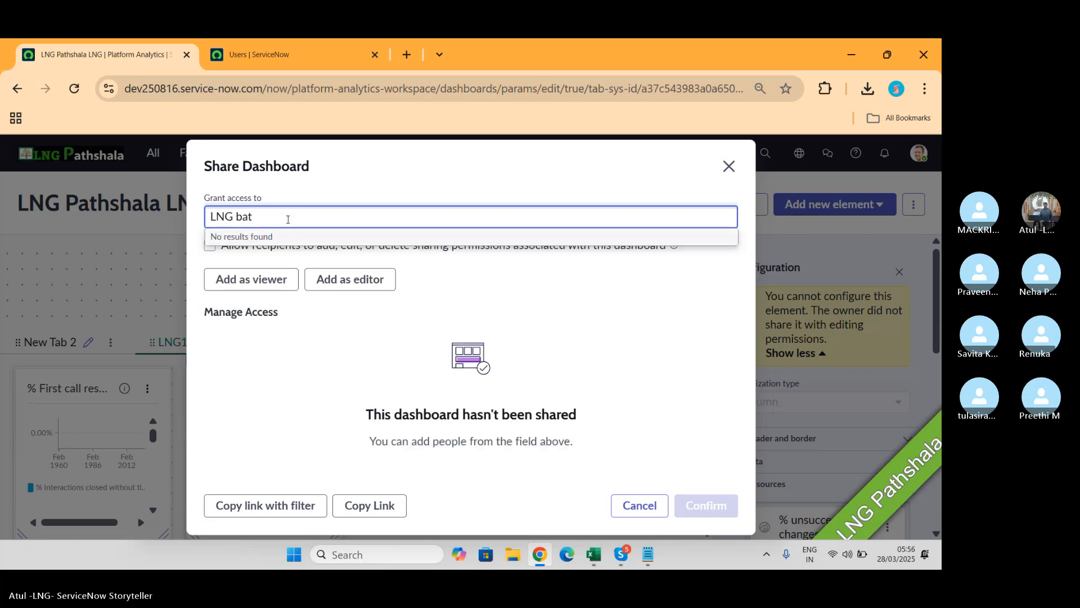
pyautogui.press('BackSpace')
pyautogui.press('BackSpace')
pyautogui.press('BackSpace')
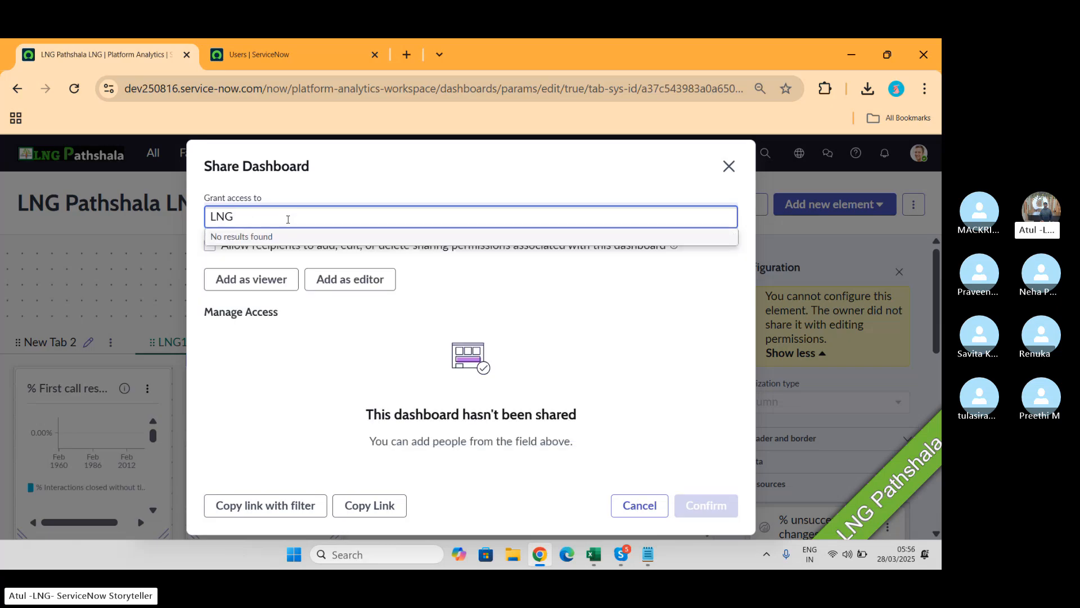
pyautogui.press('BackSpace')
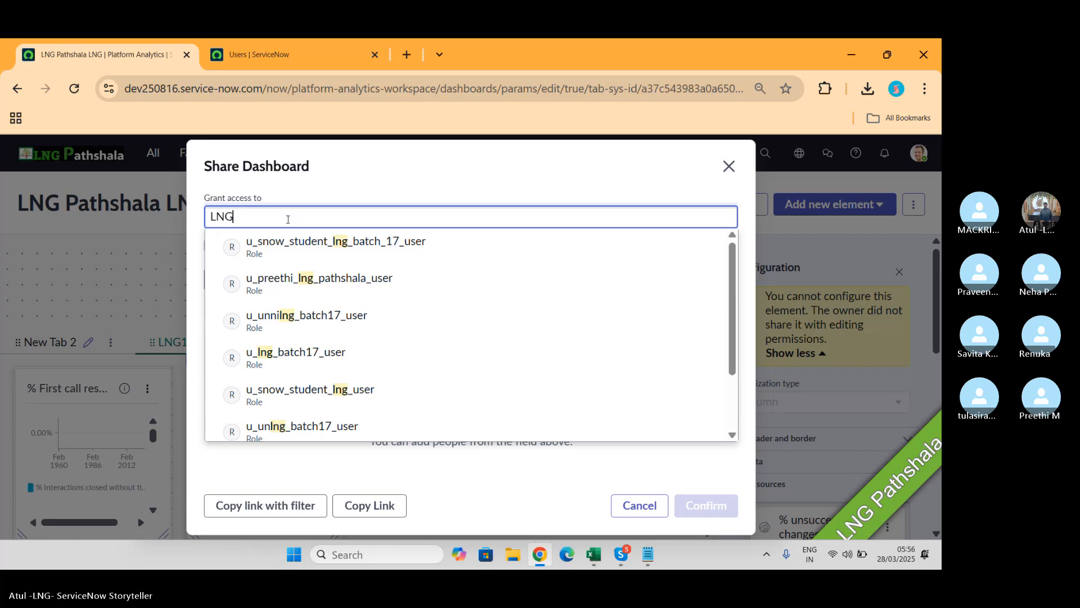
pyautogui.scroll(-2, 368, 266)
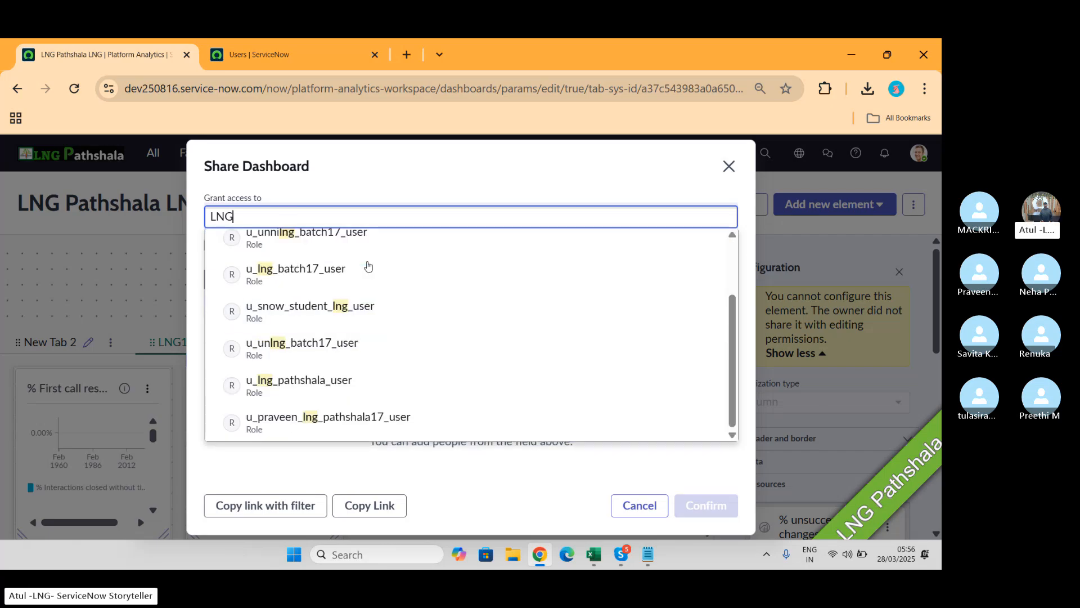
pyautogui.click(237, 215)
pyautogui.press('BackSpace')
pyautogui.press('BackSpace')
pyautogui.press('BackSpace')
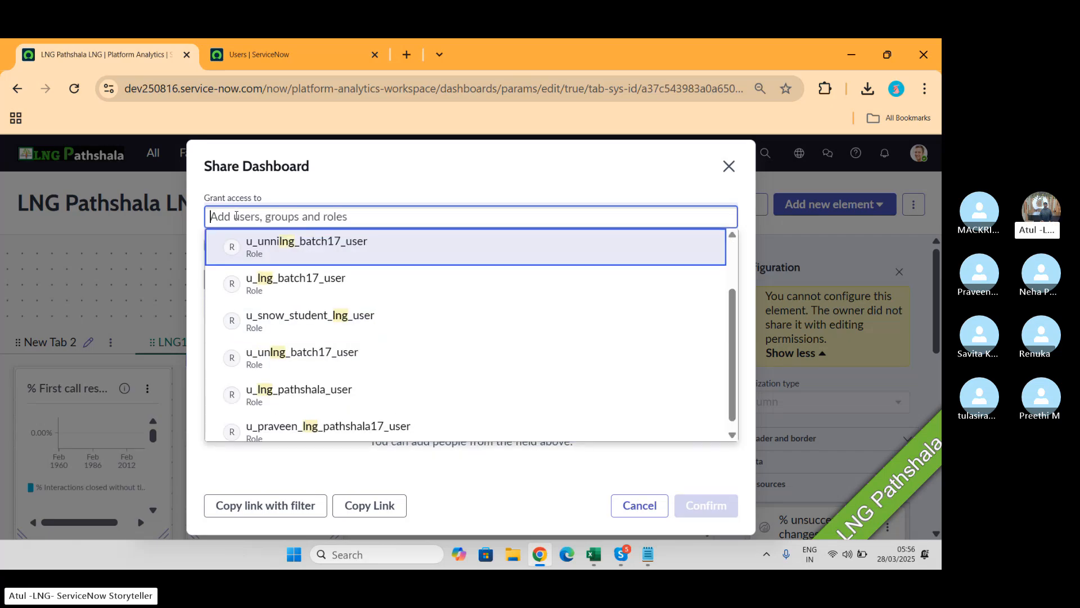
# Step: Search 'Batch 117' and select the CSA_Batch17 group as the recipient
pyautogui.write('N')
pyautogui.press('BackSpace')
pyautogui.press('BackSpace')
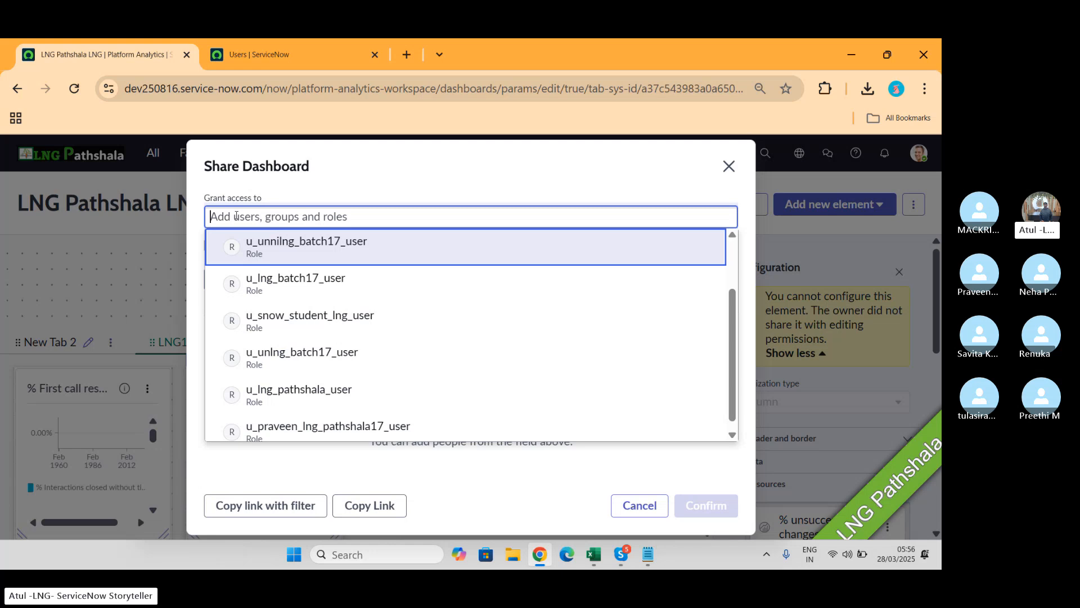
pyautogui.write('Batch 1')
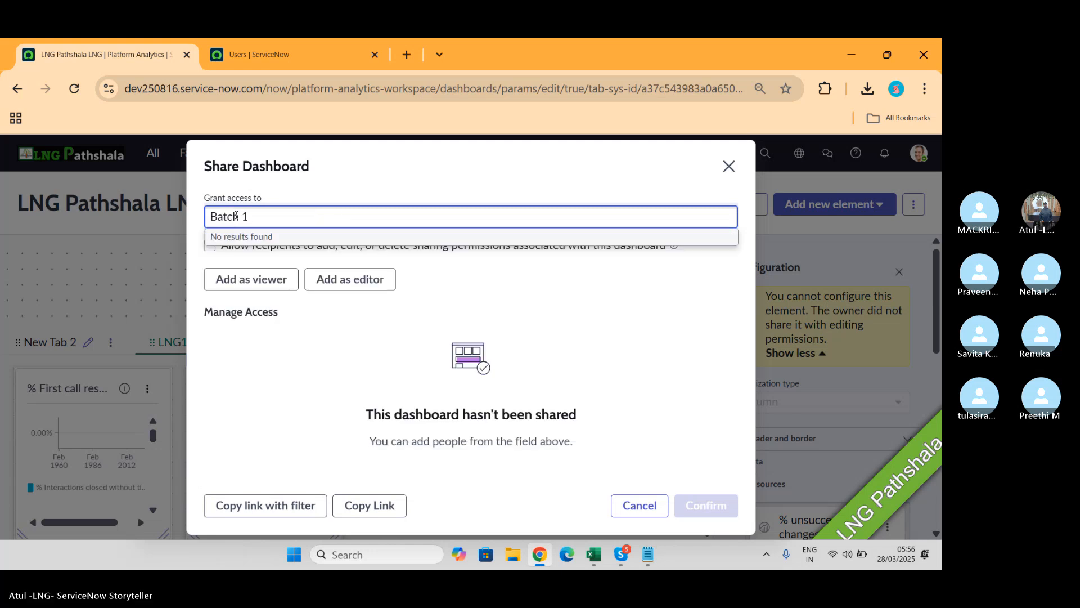
pyautogui.press('BackSpace')
pyautogui.press('BackSpace')
pyautogui.write('17')
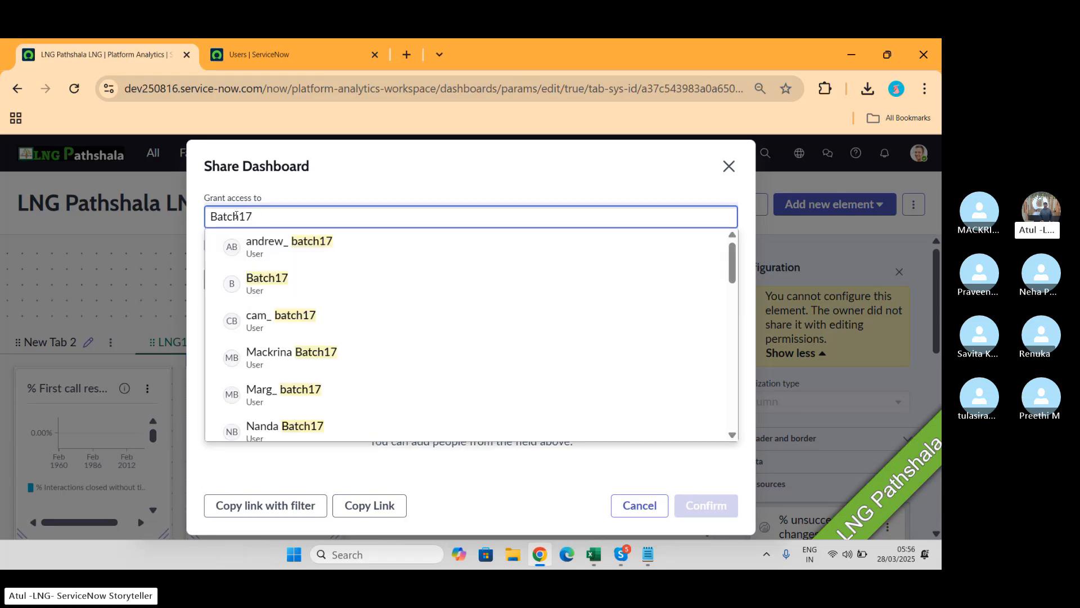
pyautogui.scroll(-5, 301, 297)
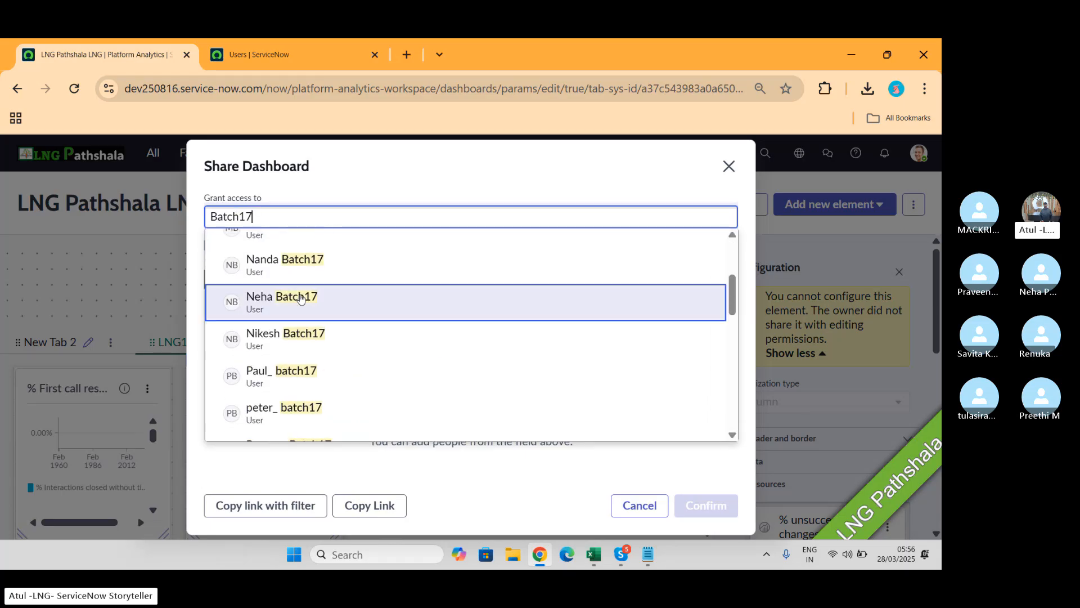
pyautogui.scroll(-6, 301, 297)
pyautogui.scroll(2, 301, 298)
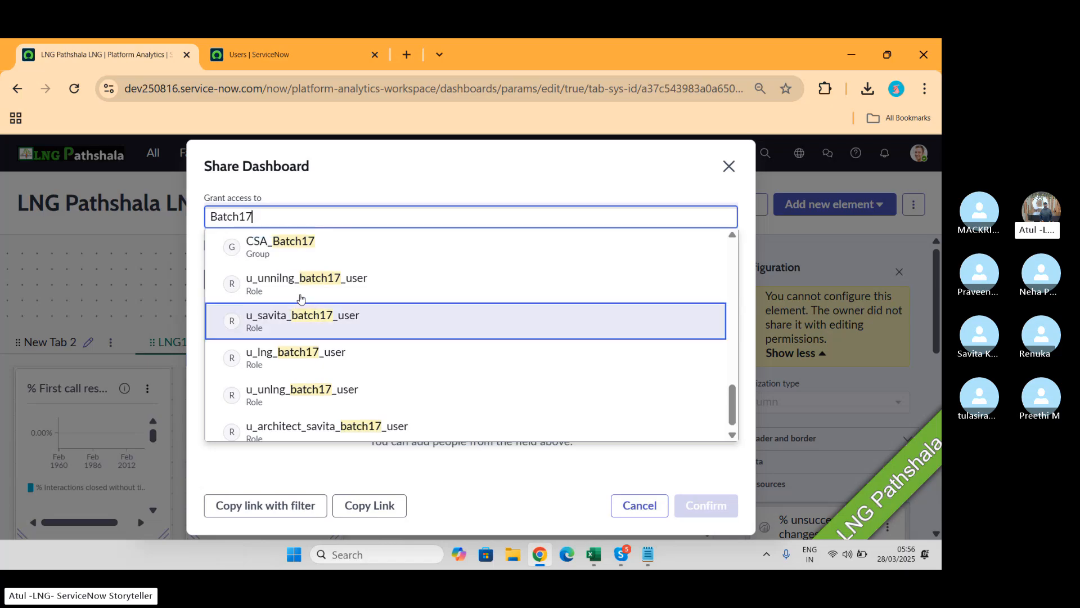
pyautogui.click(270, 314)
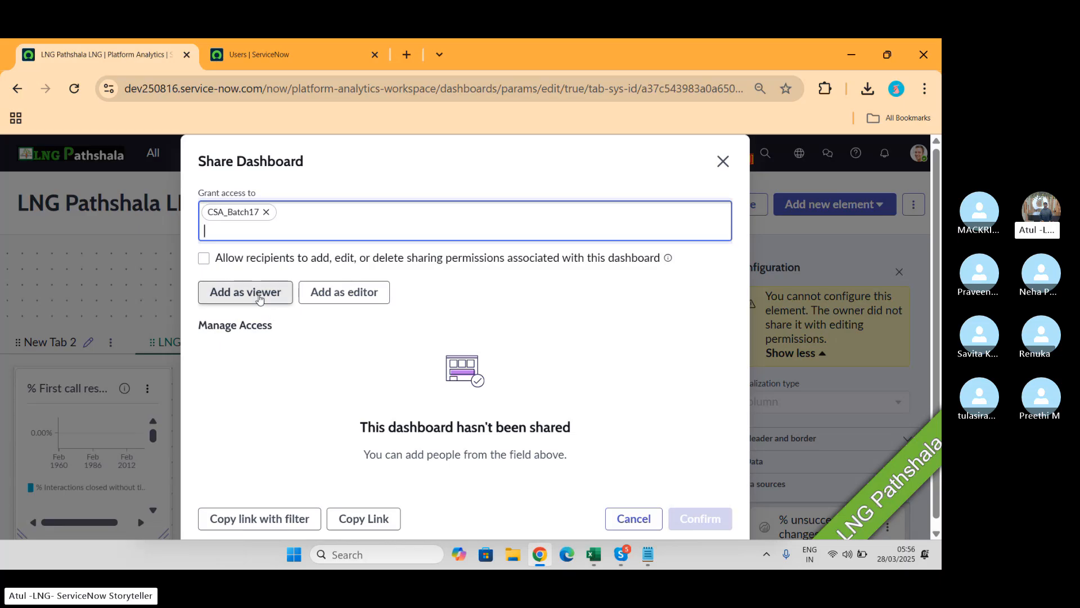
# Step: Add CSA_Batch17 as viewer, then add the Batch17 user found by 'Savi' as editor
pyautogui.click(259, 292)
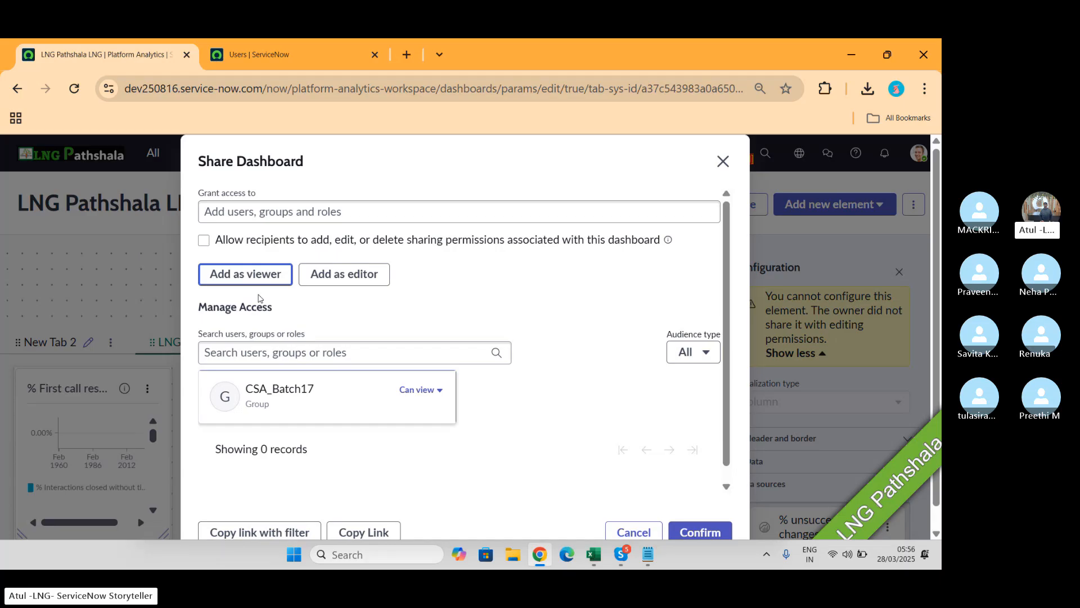
pyautogui.click(346, 215)
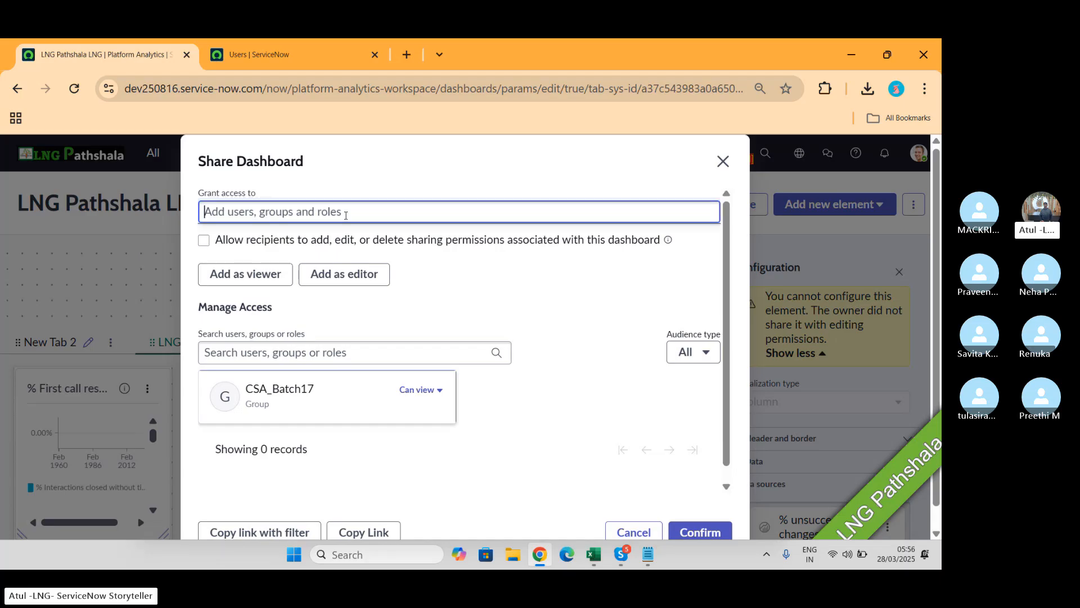
pyautogui.write('Savi')
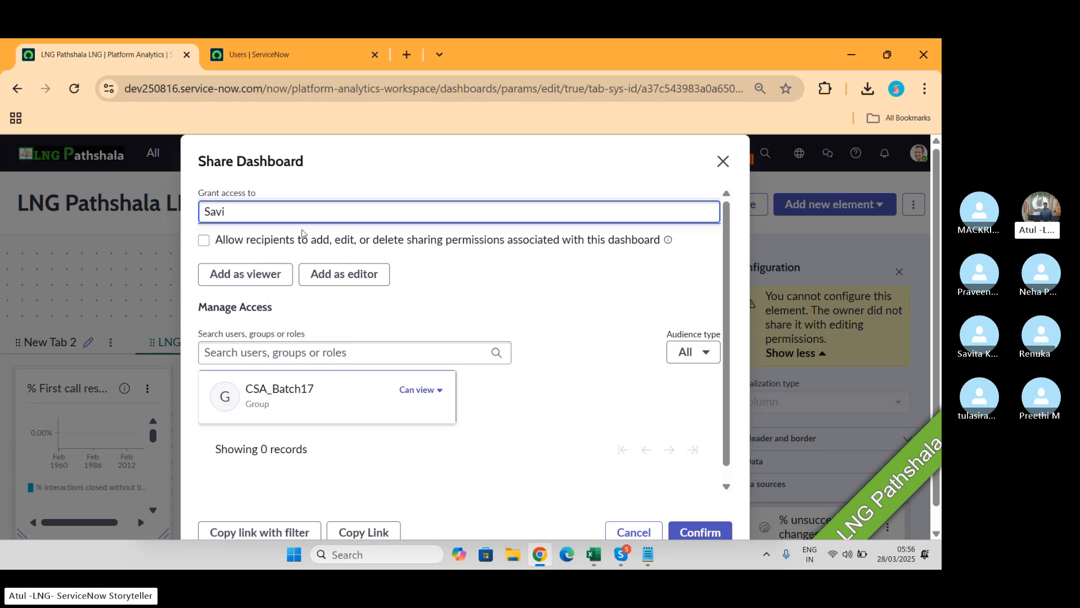
pyautogui.click(276, 249)
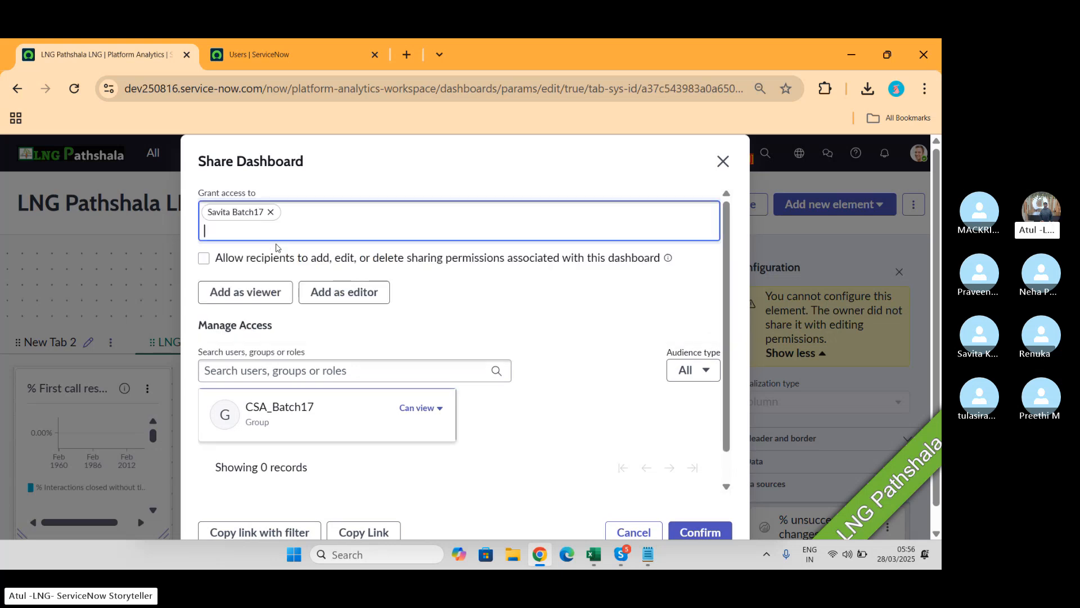
pyautogui.click(358, 292)
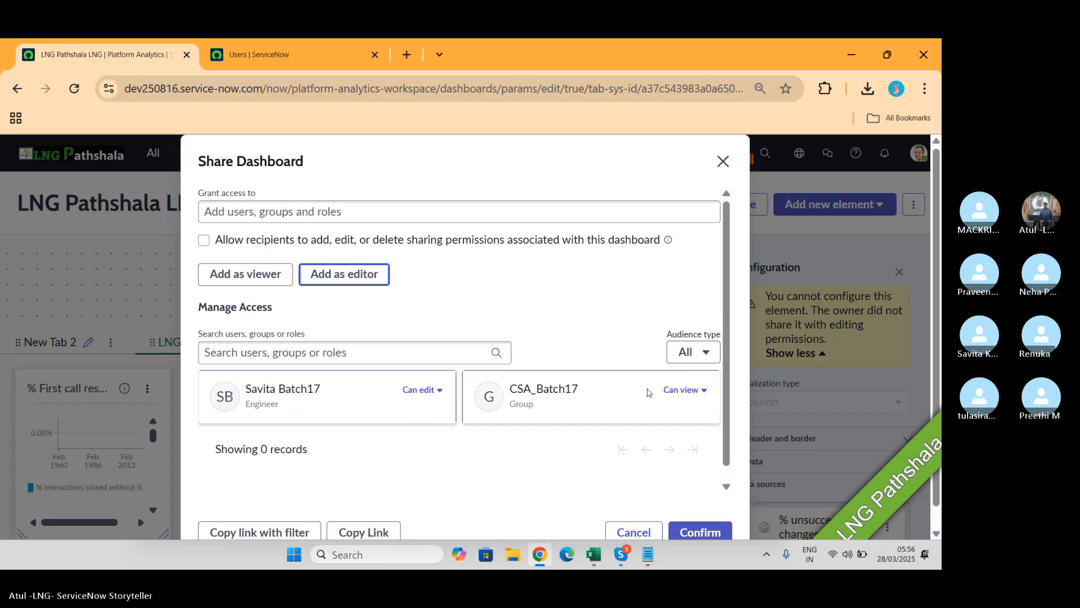
# Step: Check the Audience type filter, leaving all shown, and confirm the sharing
pyautogui.scroll(-1, 593, 323)
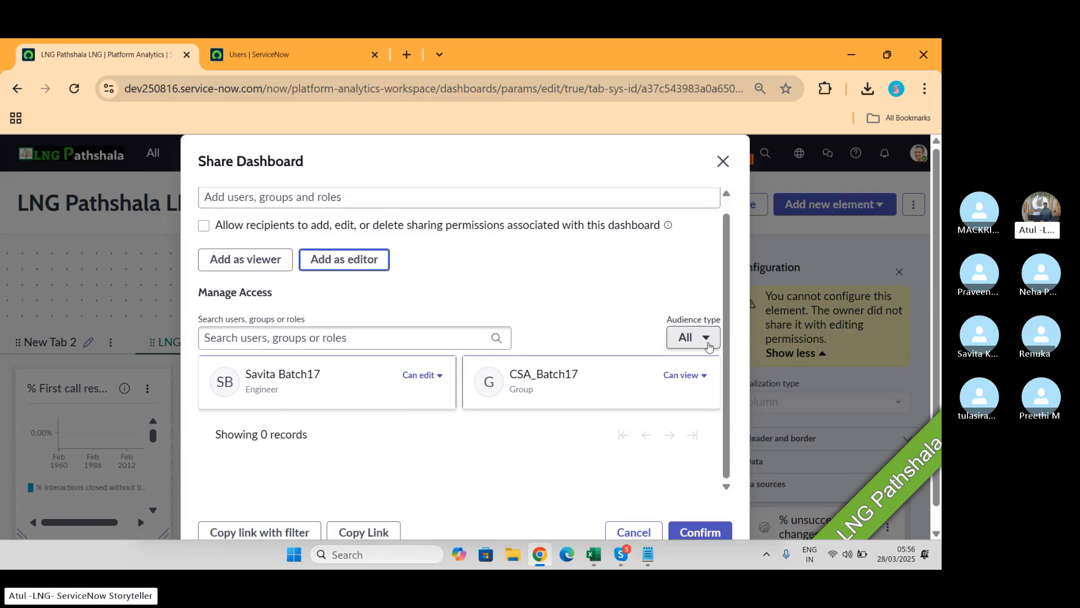
pyautogui.click(708, 343)
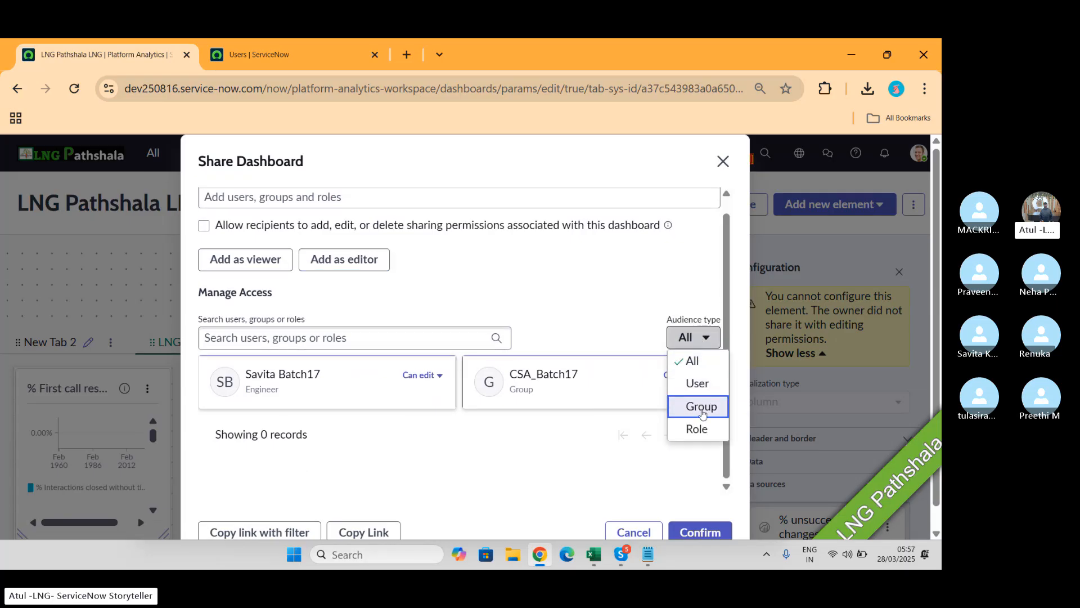
pyautogui.click(615, 322)
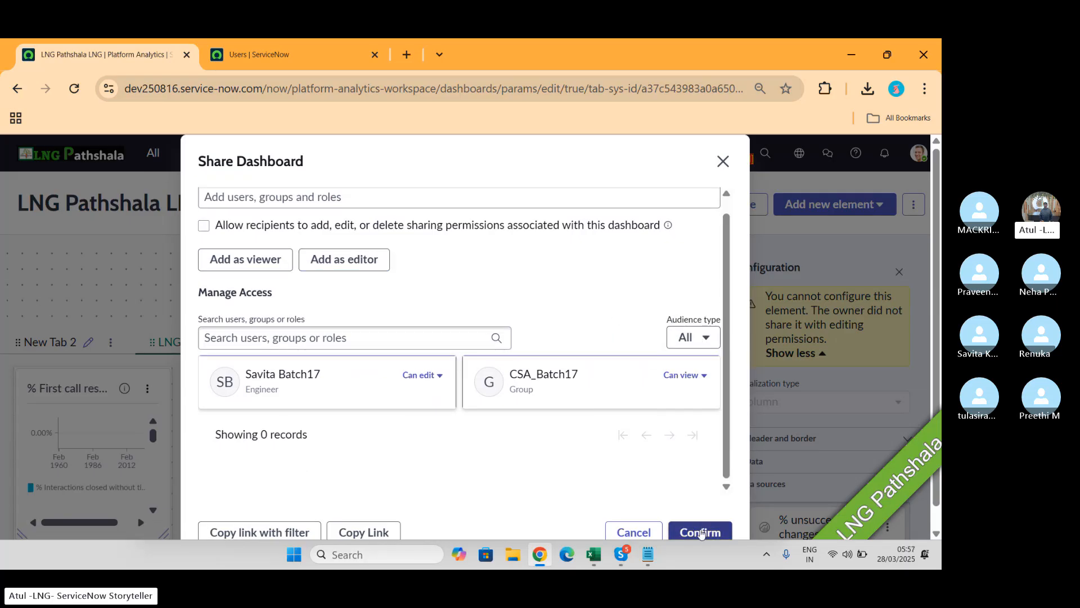
pyautogui.click(700, 532)
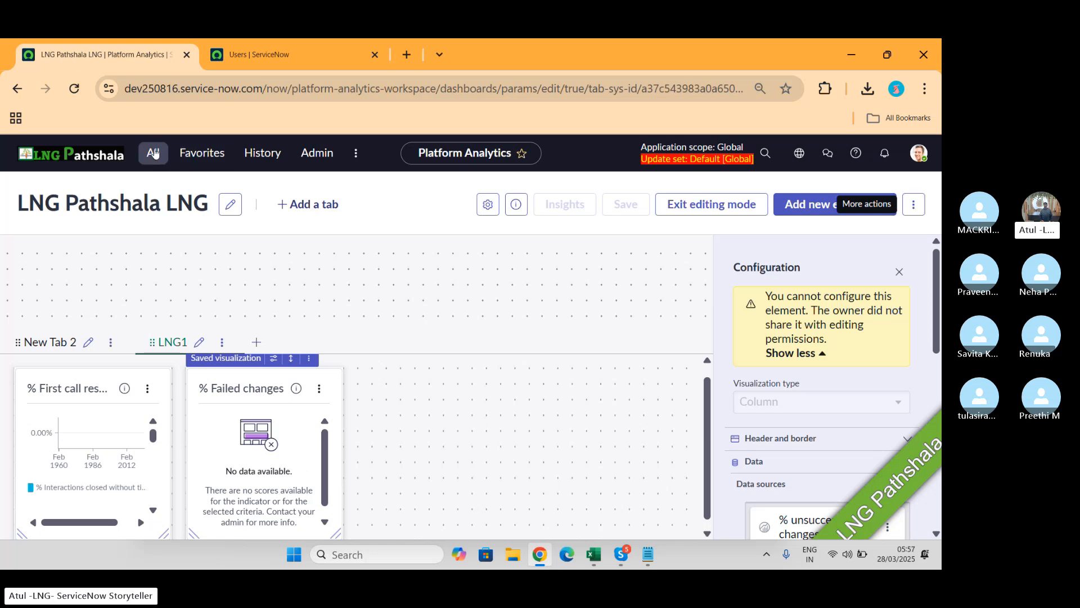
# Step: Find Dashboards via 'dashb', filter the library by 'LNG', and bookmark the LNG Pathshala LNG card
pyautogui.click(154, 153)
pyautogui.write('dashb')
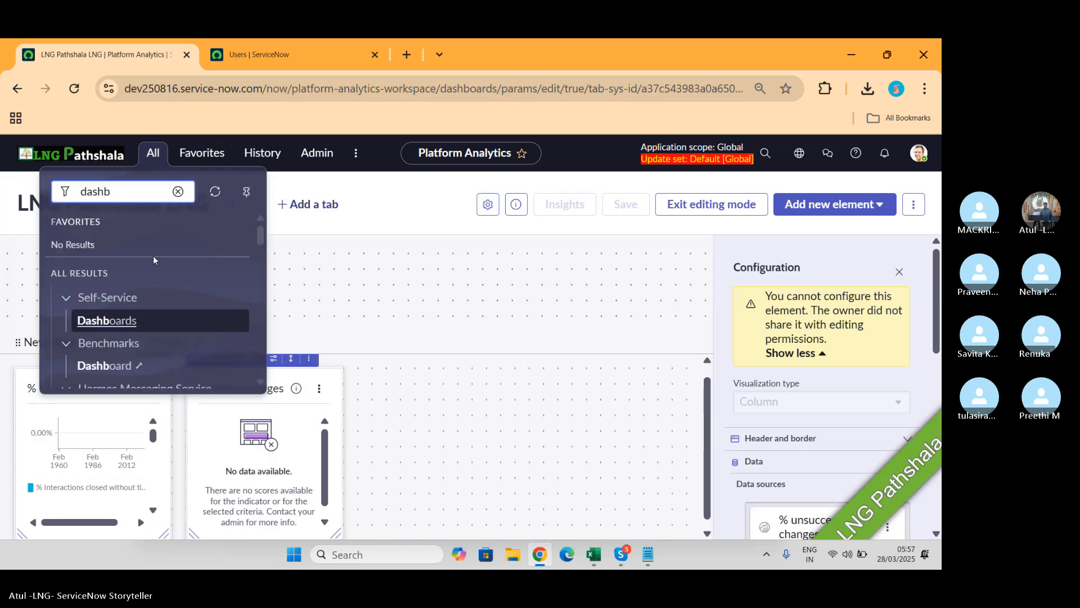
pyautogui.click(119, 321)
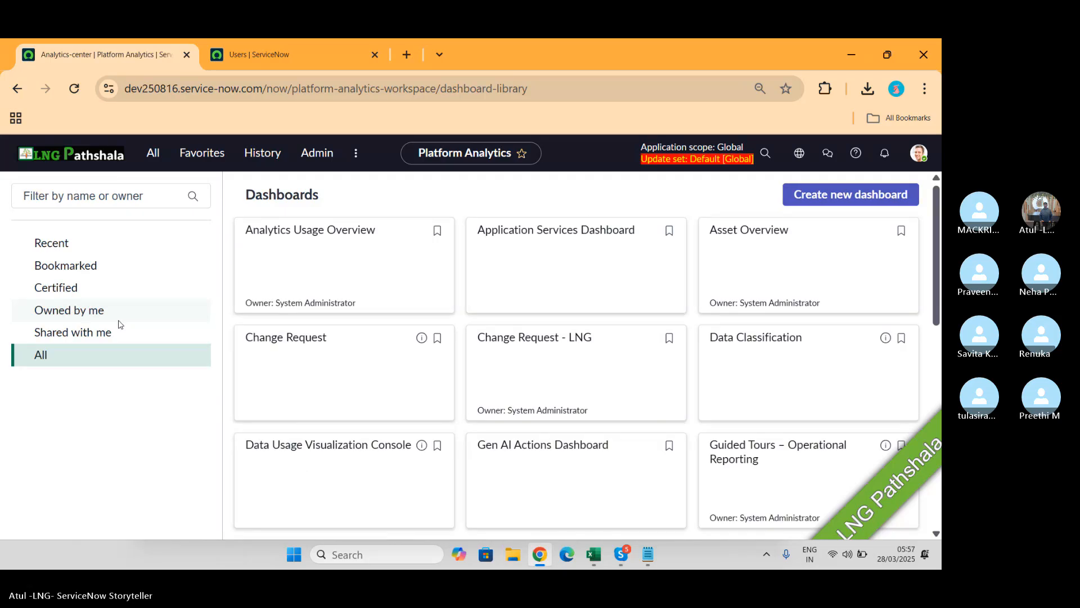
pyautogui.click(126, 196)
pyautogui.write('LNG')
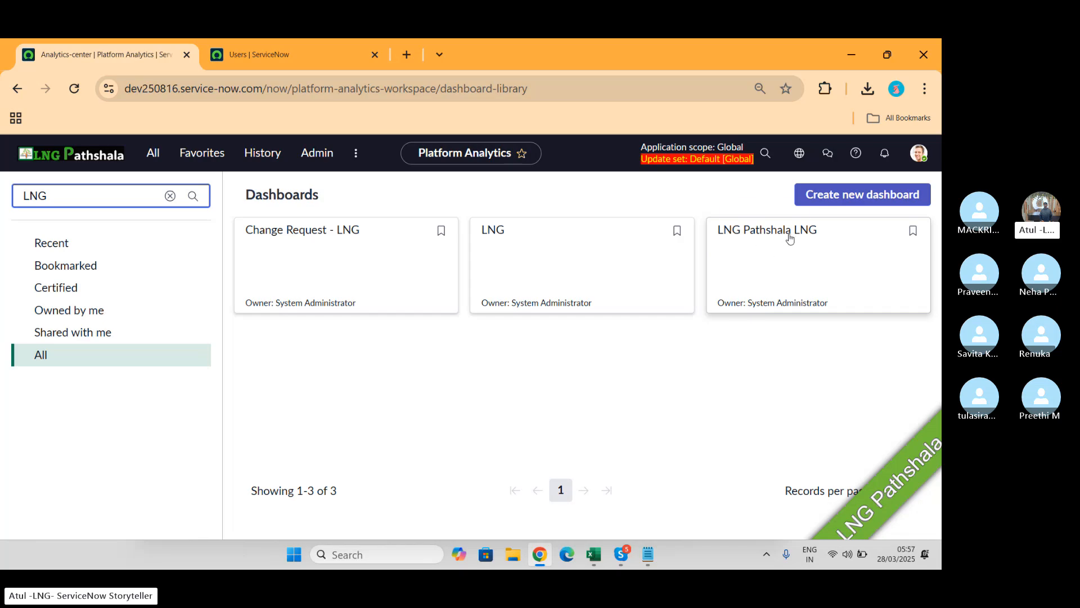
pyautogui.click(911, 229)
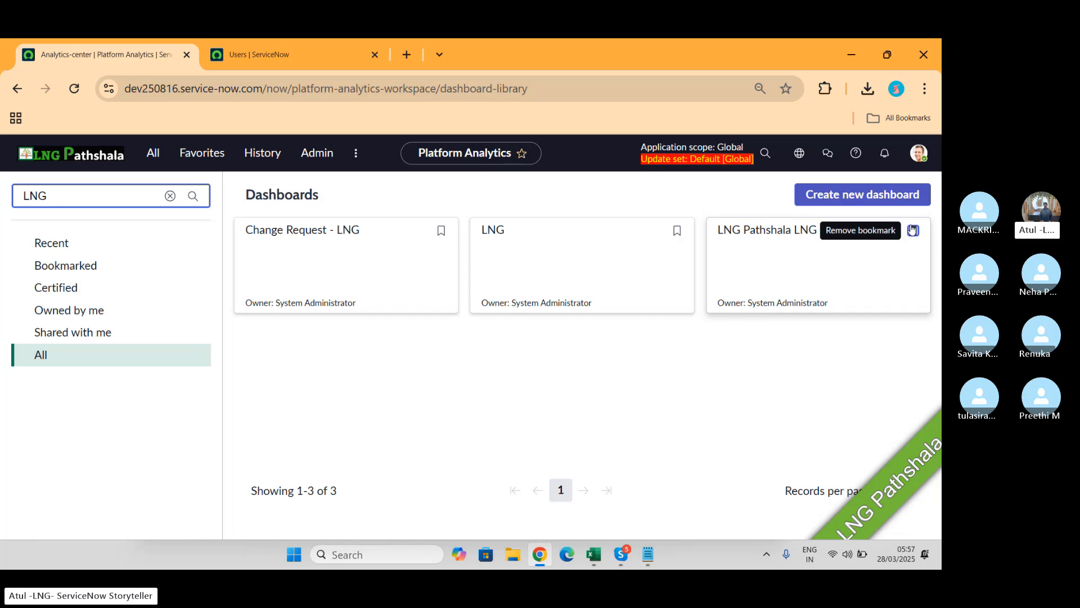
# Step: Open LNG Pathshala LNG, close the Configuration panel, and view its New Tab 2 and LNG1 tabs
pyautogui.click(754, 231)
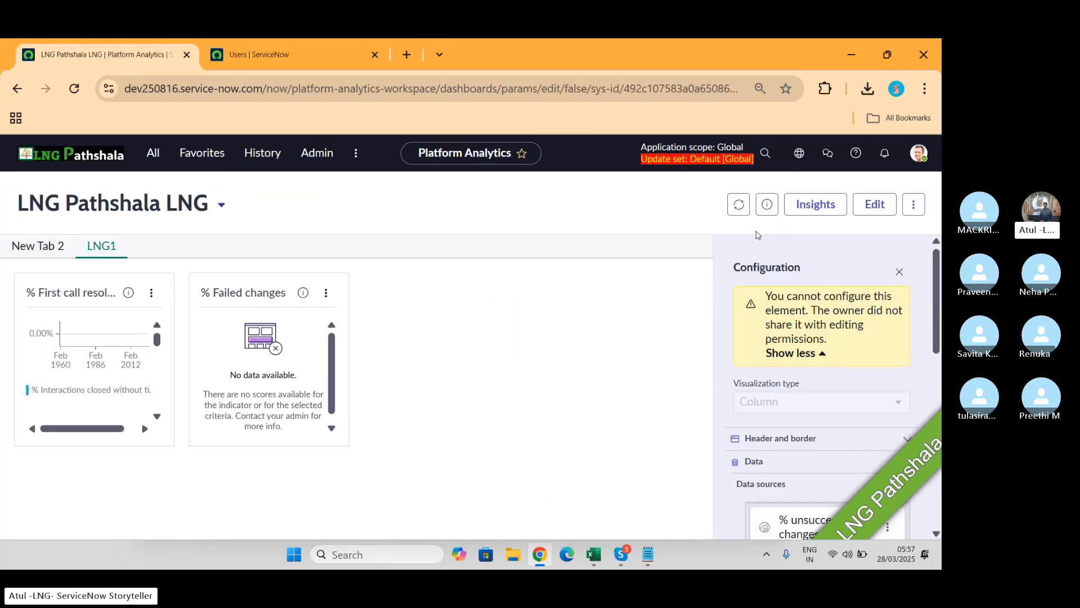
pyautogui.click(899, 272)
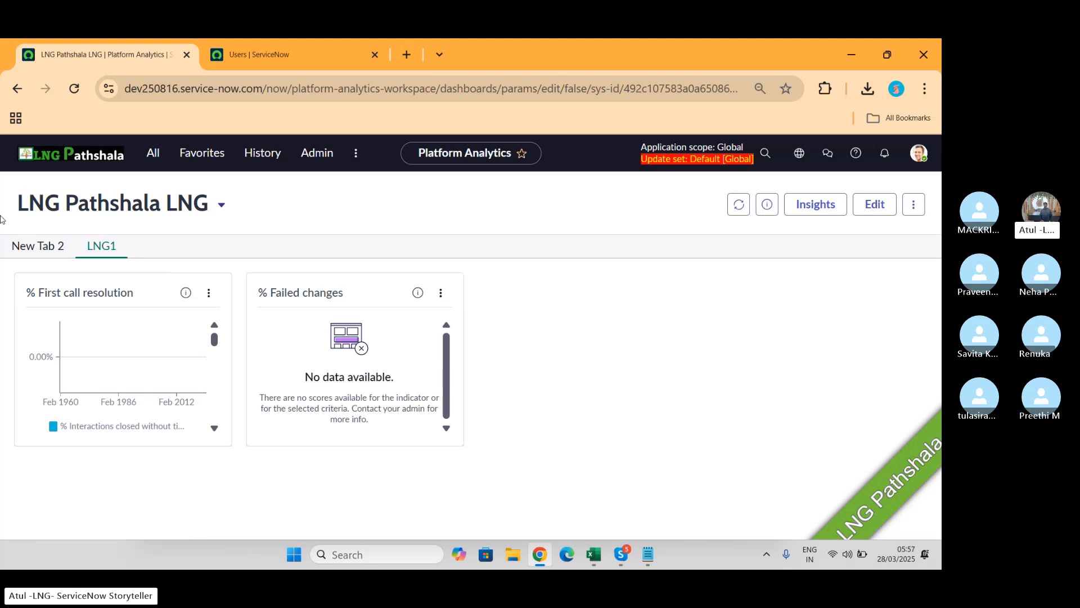
pyautogui.click(32, 246)
pyautogui.click(106, 252)
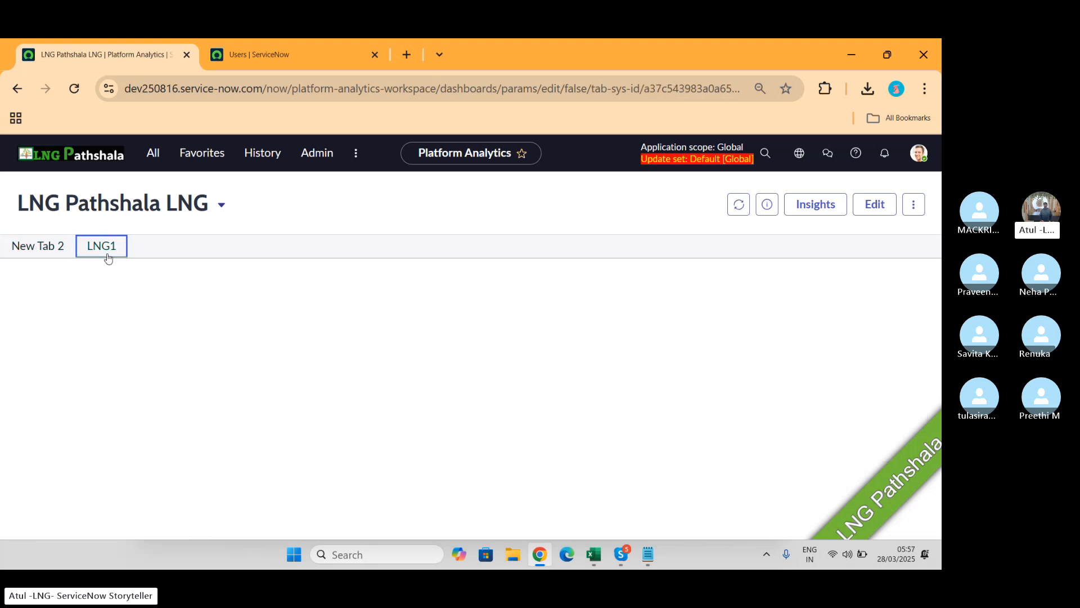
# Step: Switch to the Shared admin dashboard from the title dropdown
pyautogui.click(221, 206)
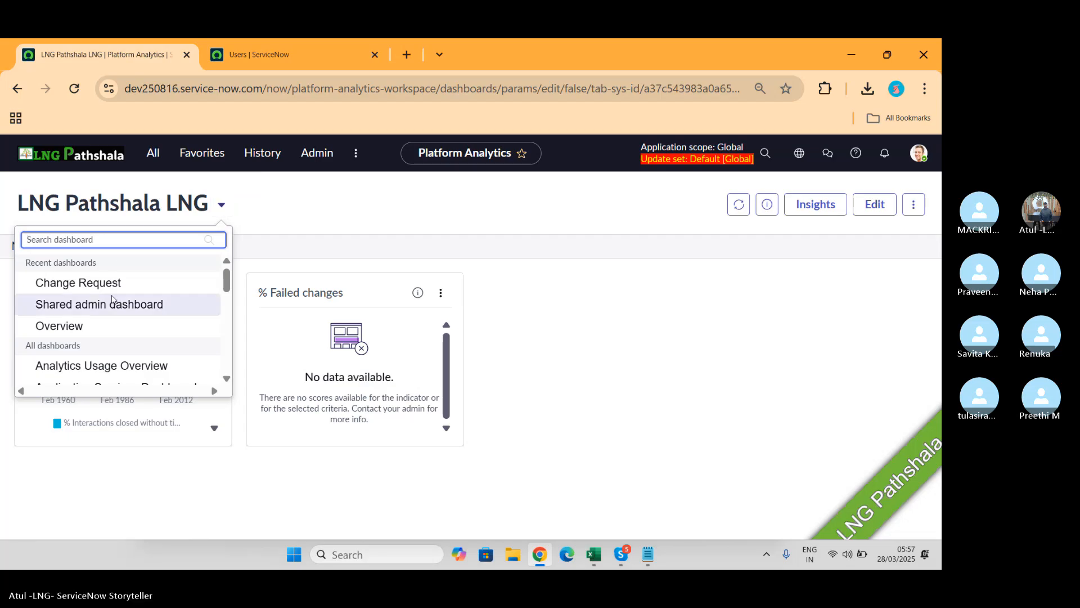
pyautogui.scroll(-1, 132, 315)
pyautogui.scroll(1, 131, 312)
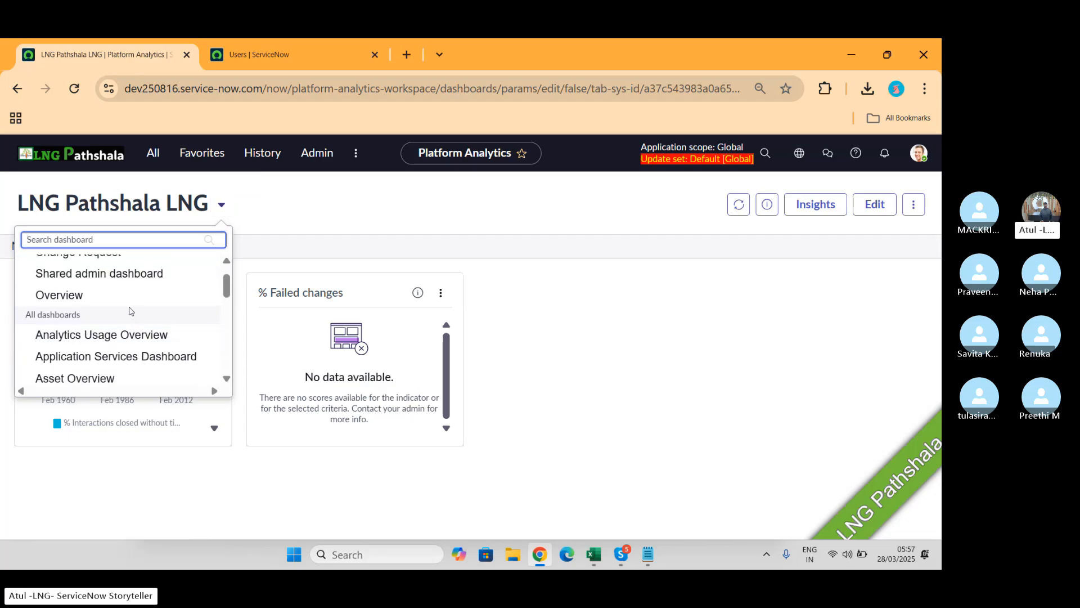
pyautogui.click(99, 276)
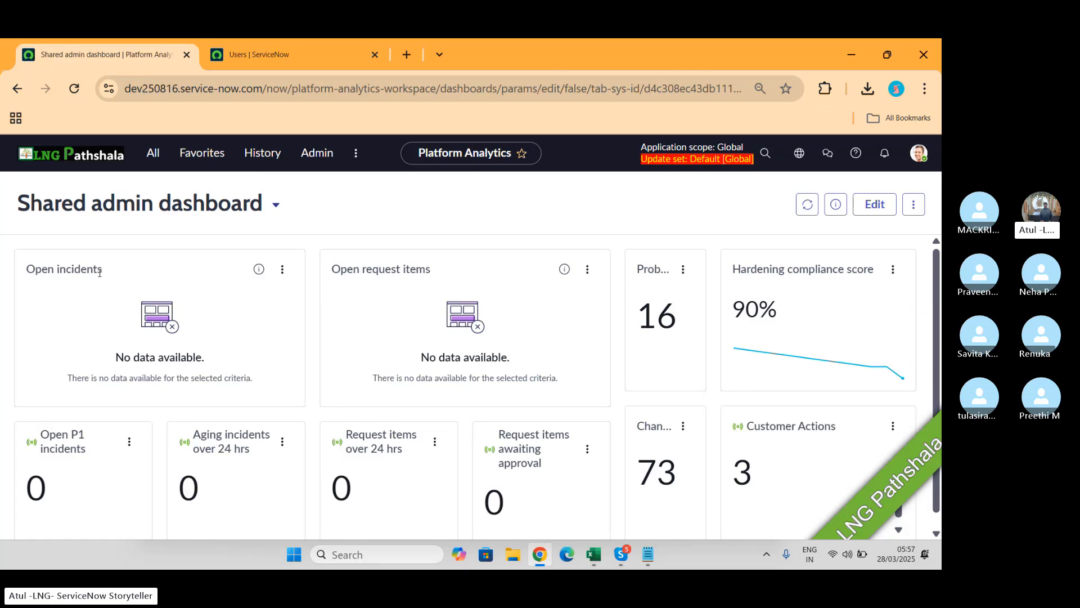
pyautogui.scroll(-1, 699, 304)
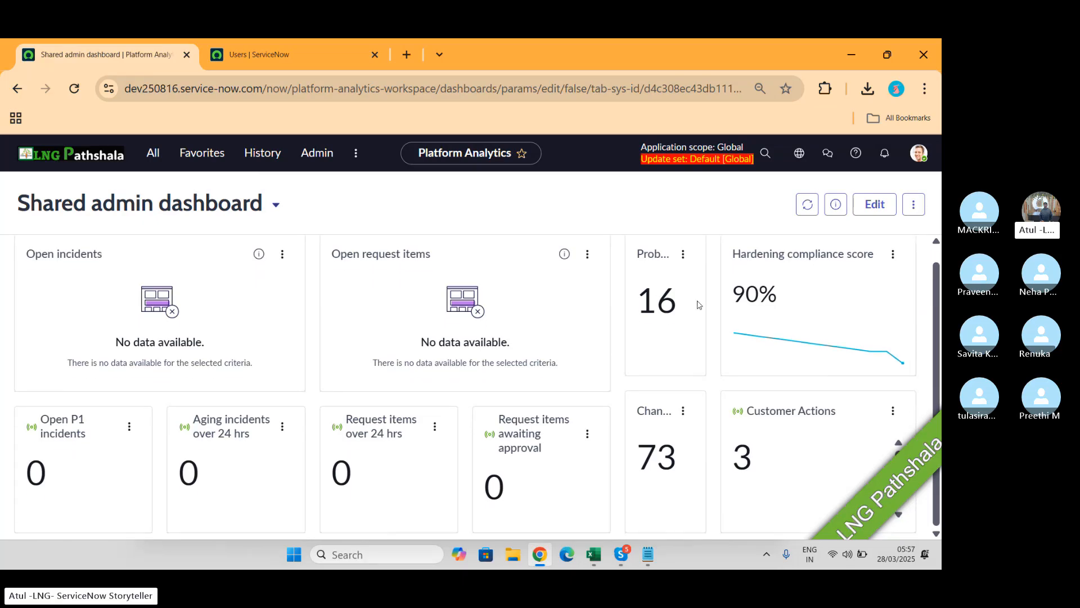
pyautogui.scroll(1, 700, 305)
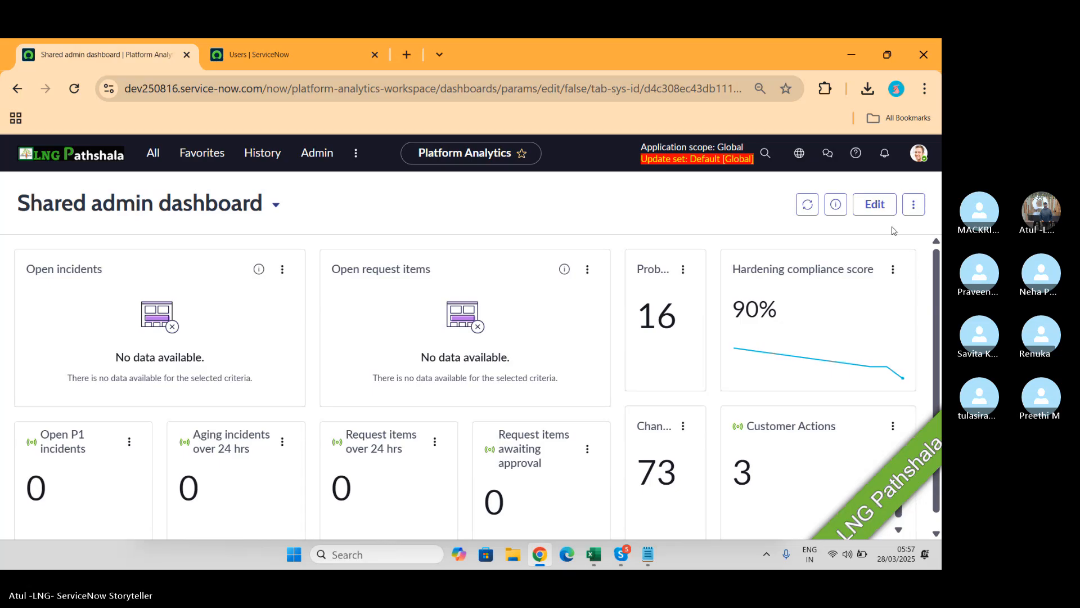
# Step: Set up a PDF export of the Shared admin dashboard, then switch to Skype
pyautogui.click(913, 209)
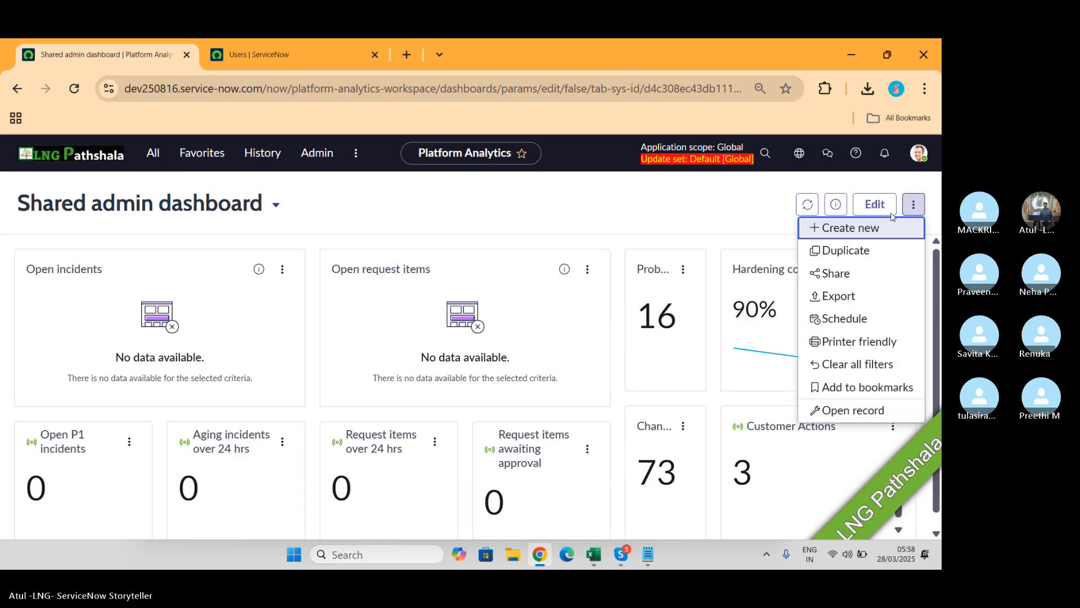
pyautogui.click(829, 298)
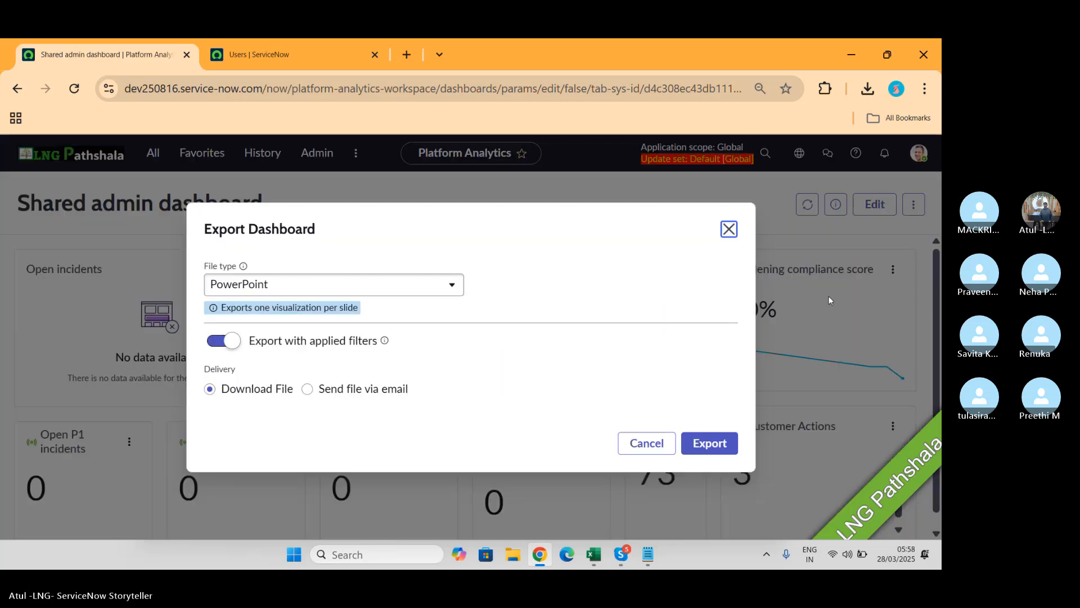
pyautogui.click(403, 286)
pyautogui.click(264, 331)
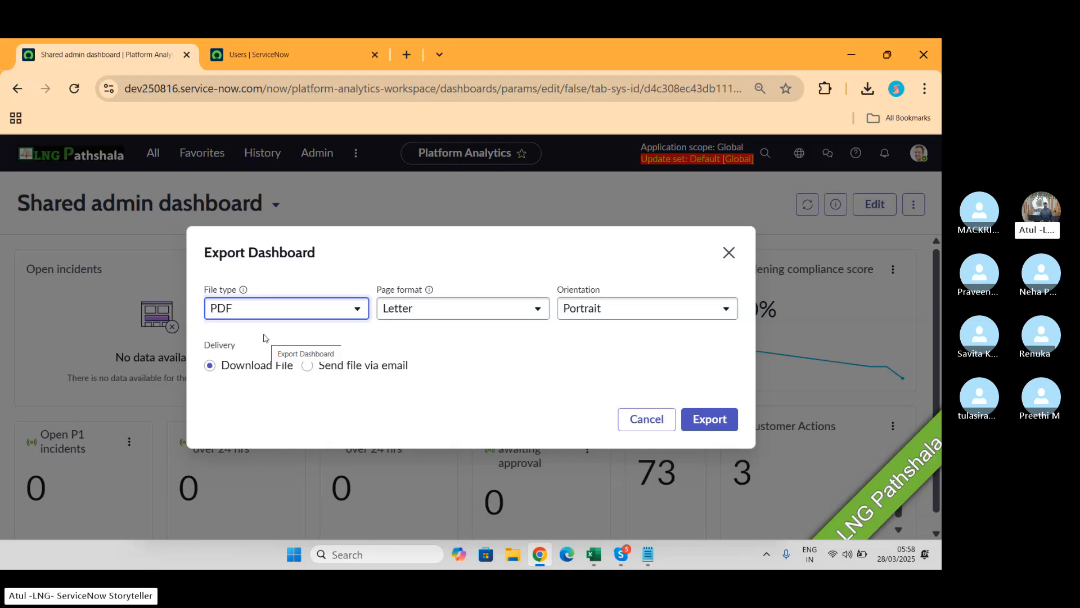
pyautogui.hotkey('alt', 'Tab')
pyautogui.hotkey('alt', 'Tab')
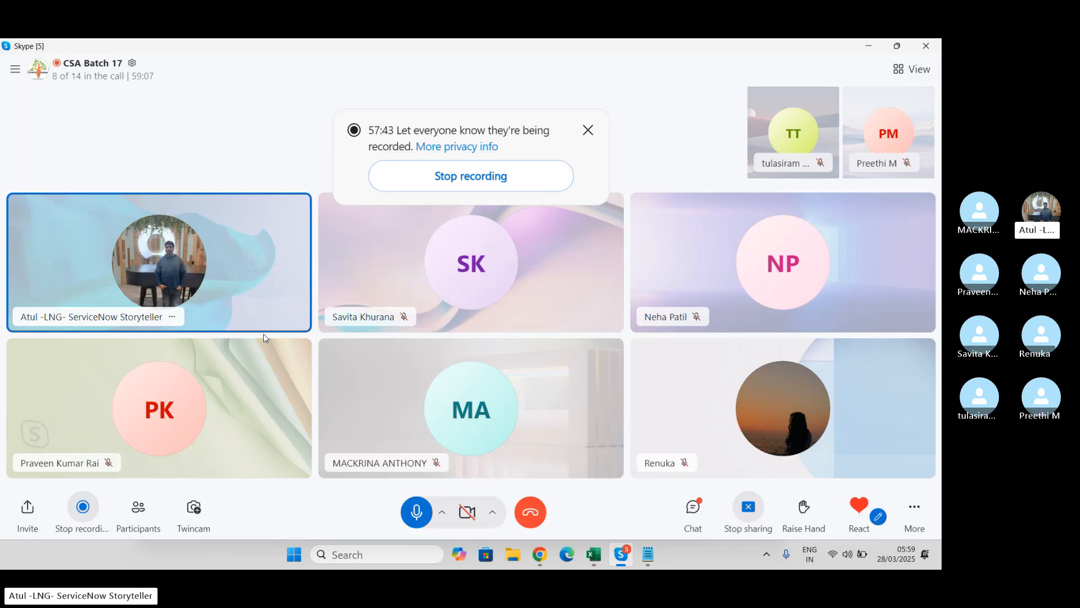
# Step: Return to ServiceNow, close Export Dashboard, and switch back to LNG Pathshala LNG
pyautogui.hotkey('alt', 'Tab')
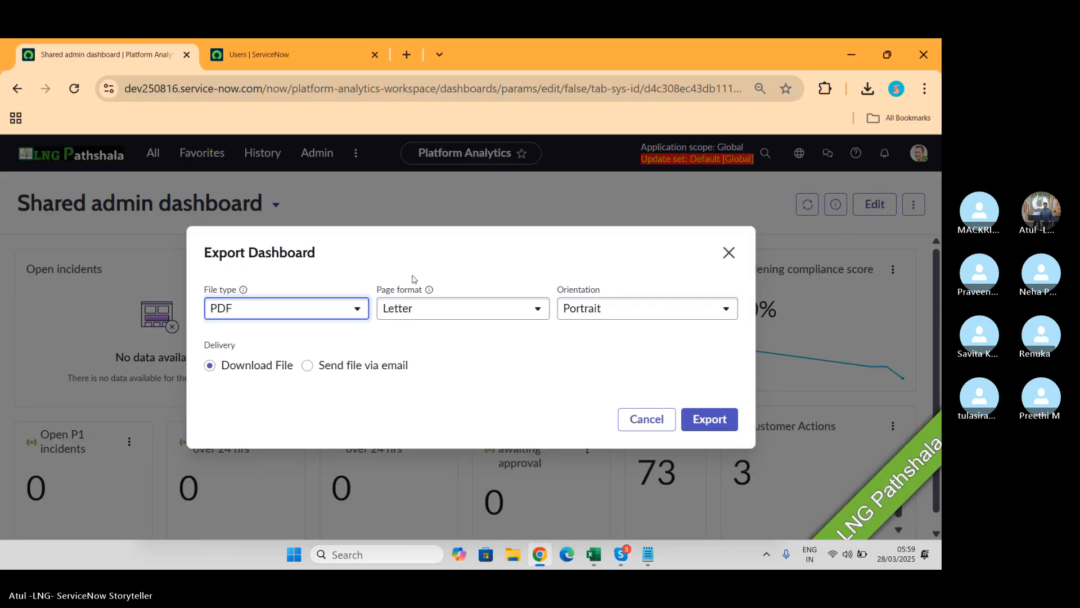
pyautogui.click(728, 252)
pyautogui.click(276, 205)
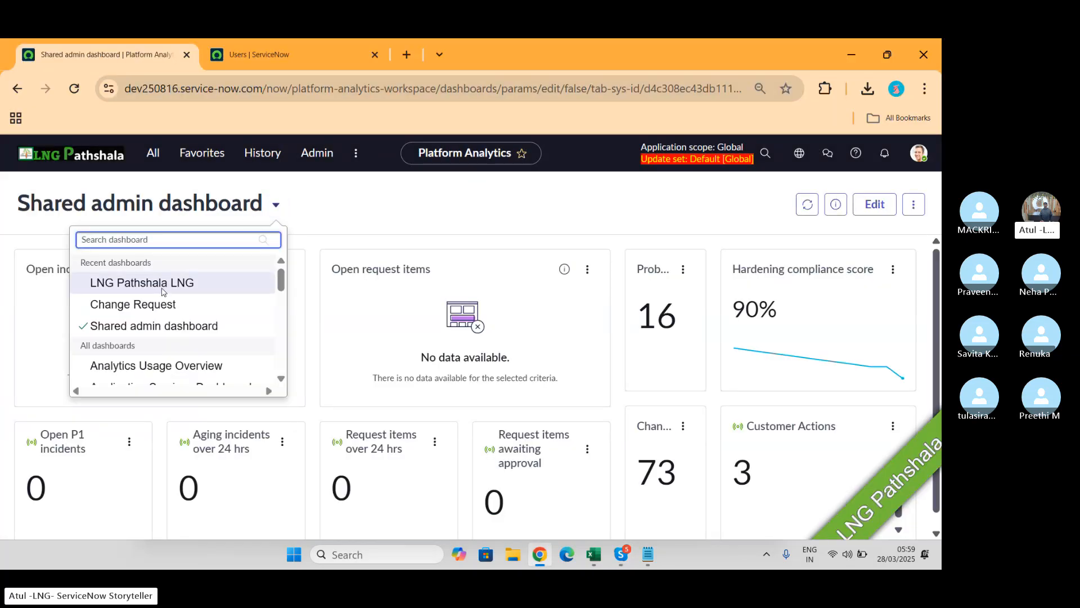
pyautogui.click(144, 279)
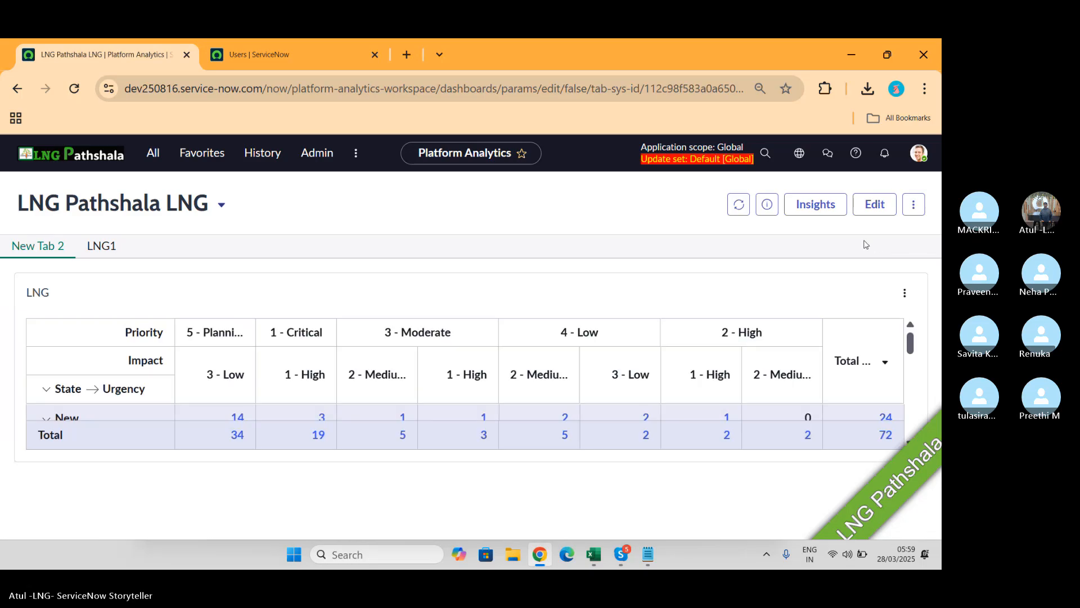
# Step: Try creating a new dashboard, cancel it, and put LNG Pathshala LNG into edit mode
pyautogui.click(913, 205)
pyautogui.click(856, 228)
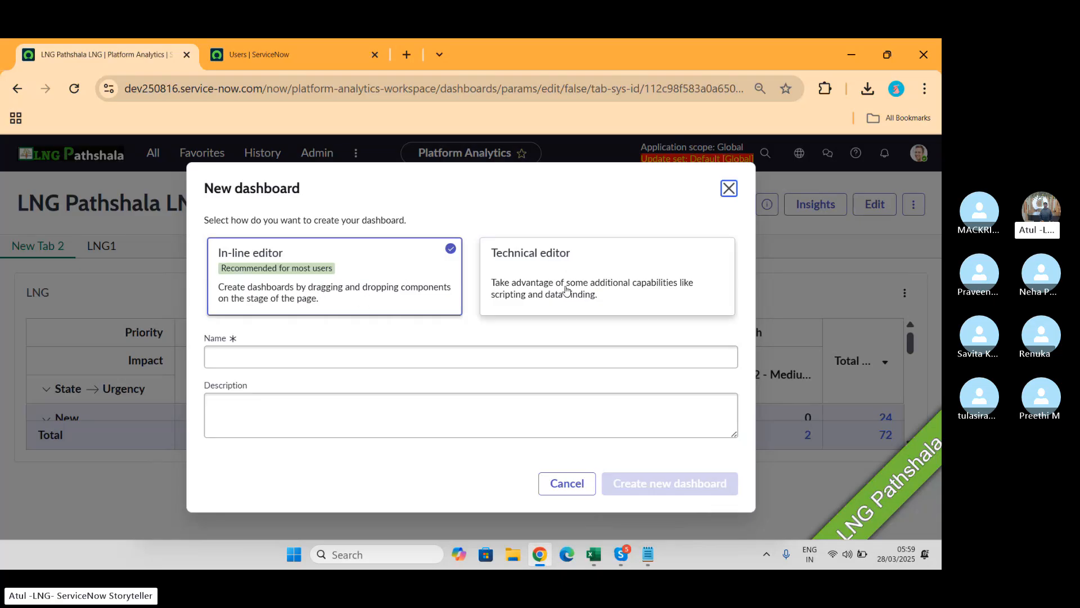
pyautogui.click(598, 291)
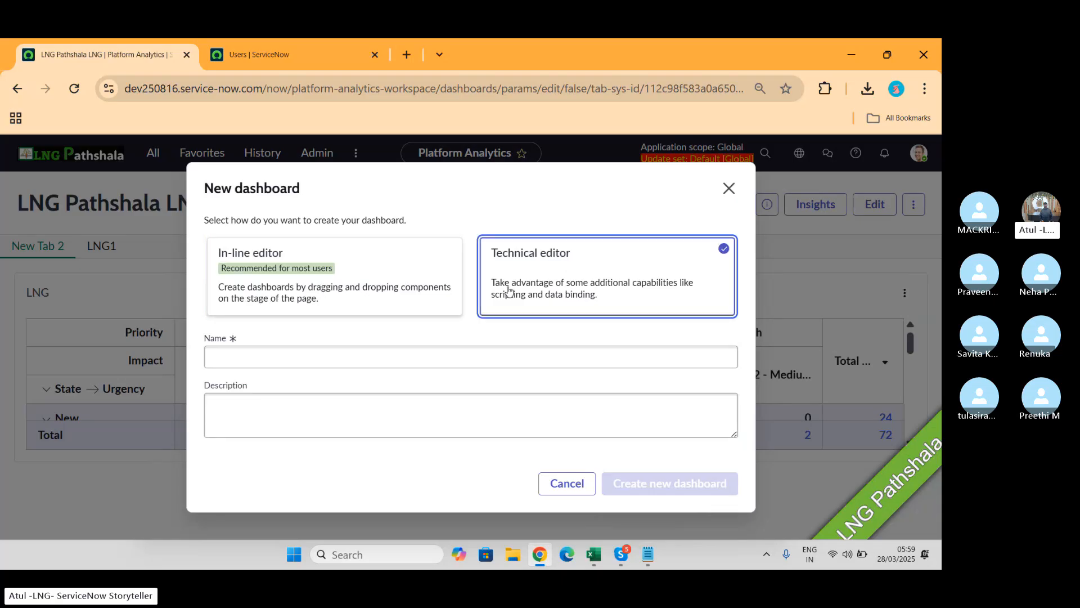
pyautogui.click(384, 274)
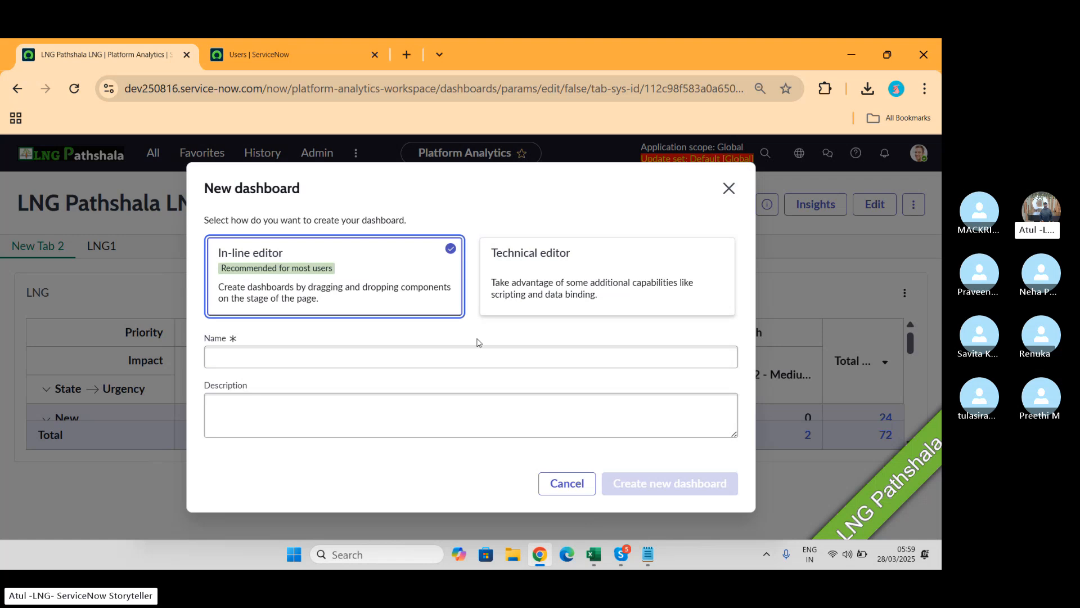
pyautogui.click(728, 190)
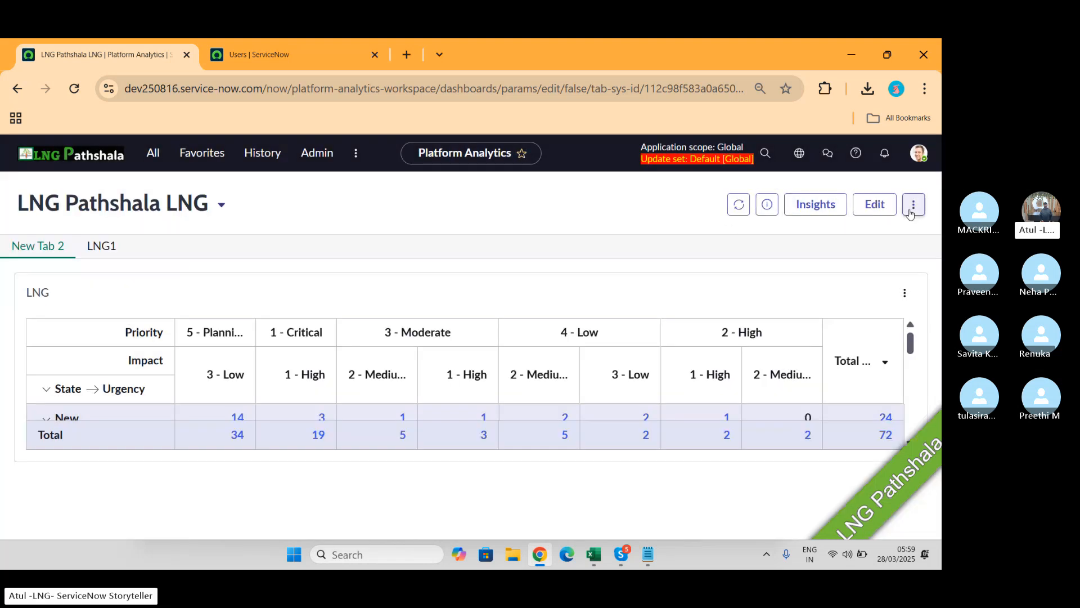
pyautogui.click(874, 204)
pyautogui.click(877, 207)
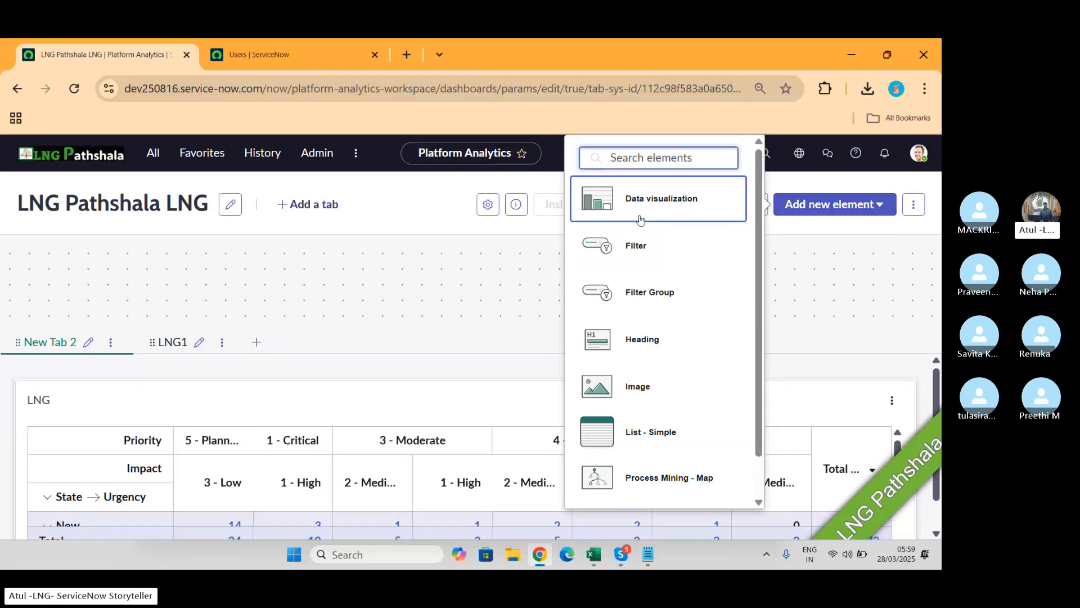
# Step: Add the Incident - Assignment Group filter from the filter library to the dashboard
pyautogui.click(646, 260)
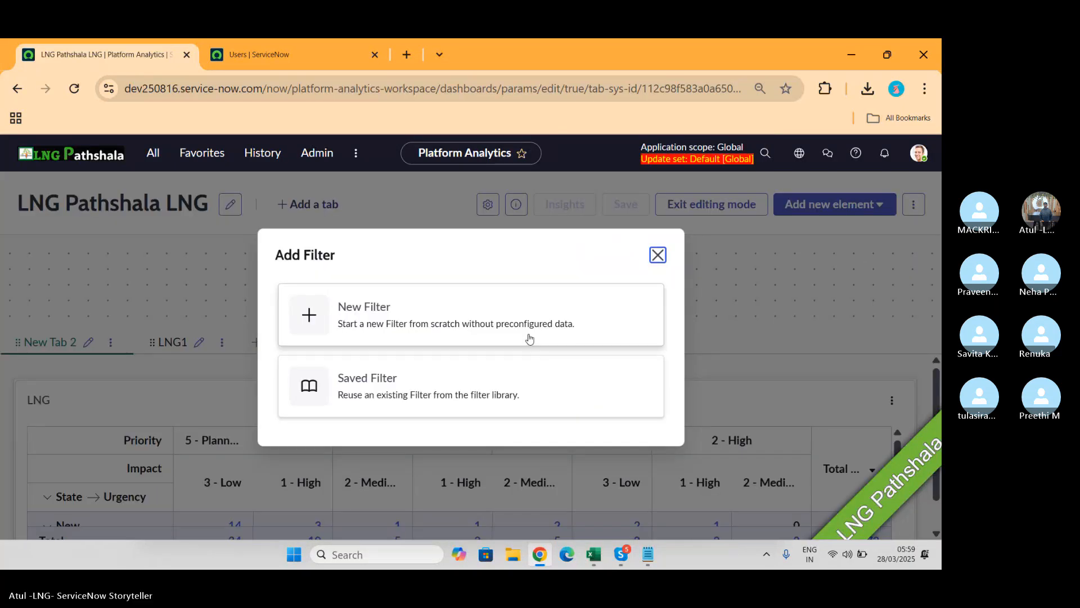
pyautogui.click(438, 387)
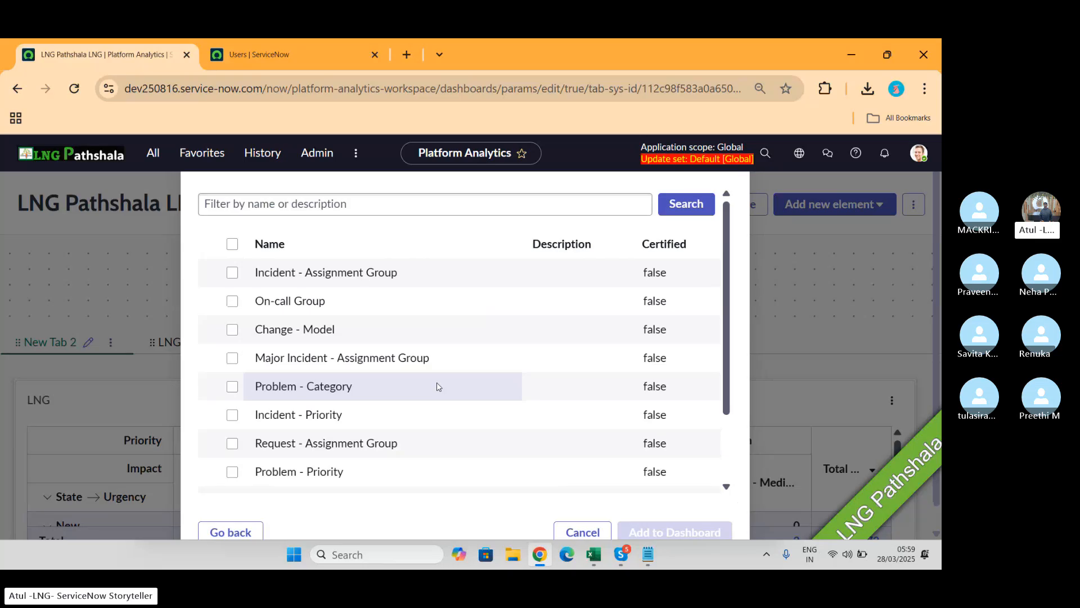
pyautogui.click(234, 276)
pyautogui.click(675, 527)
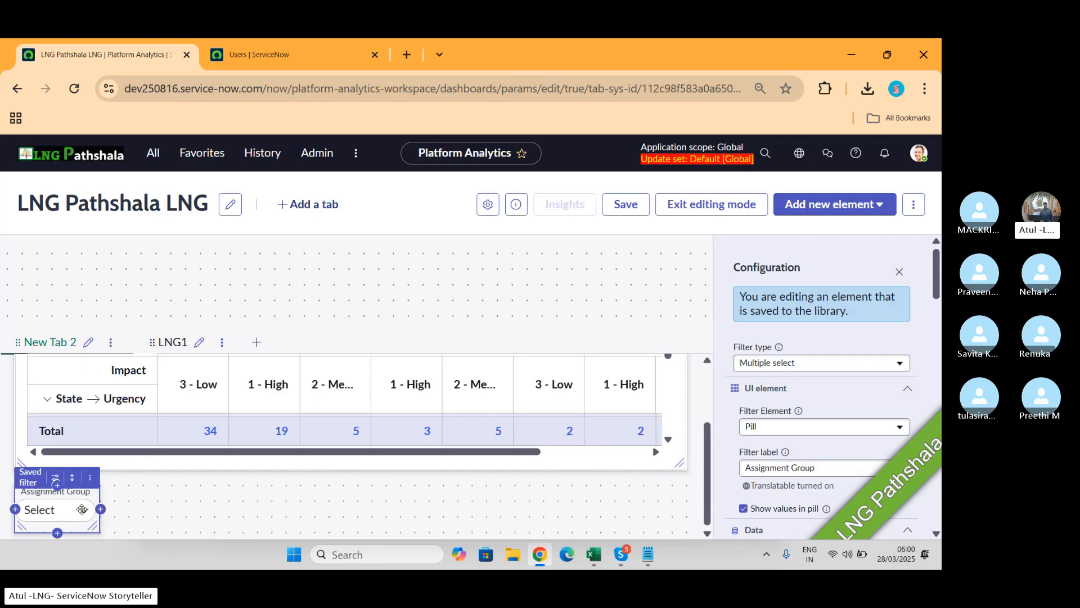
# Step: Save with 'Save changes to library', dismiss the failed-save error, and exit editing mode
pyautogui.click(624, 205)
pyautogui.click(315, 375)
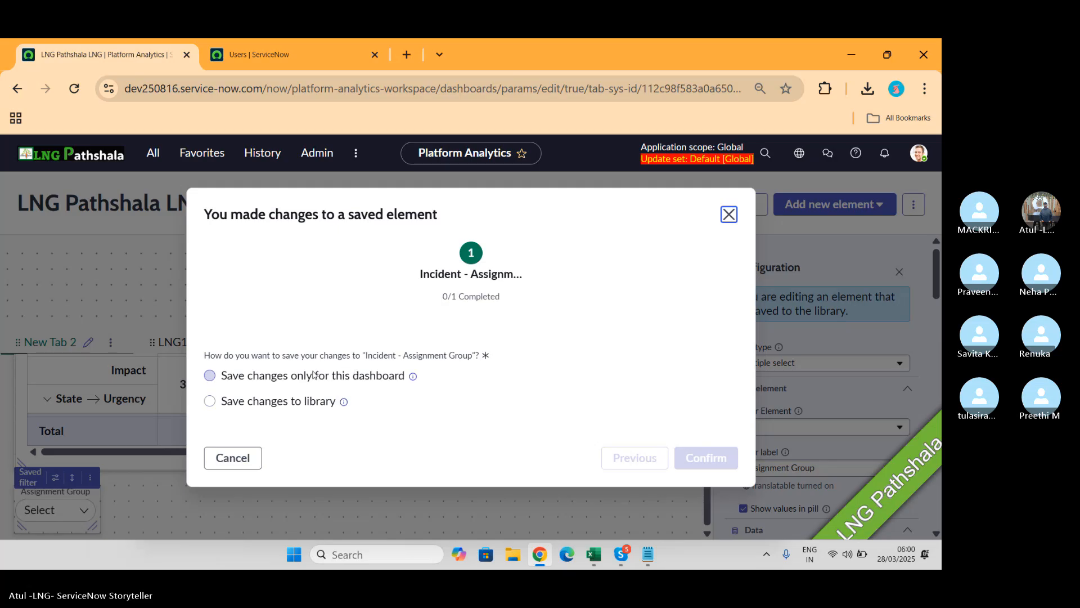
pyautogui.click(261, 404)
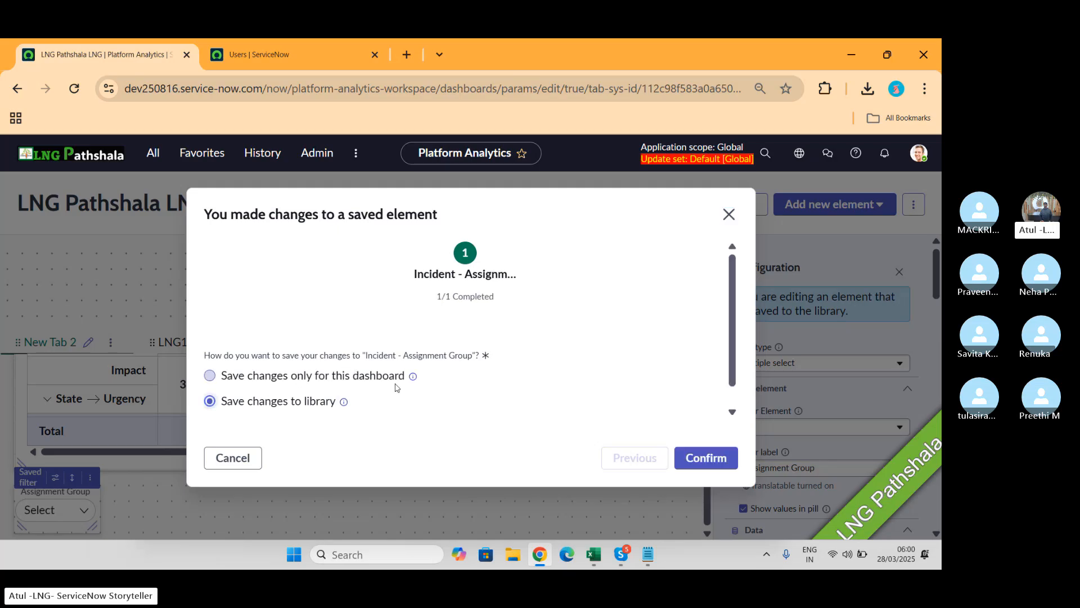
pyautogui.click(694, 465)
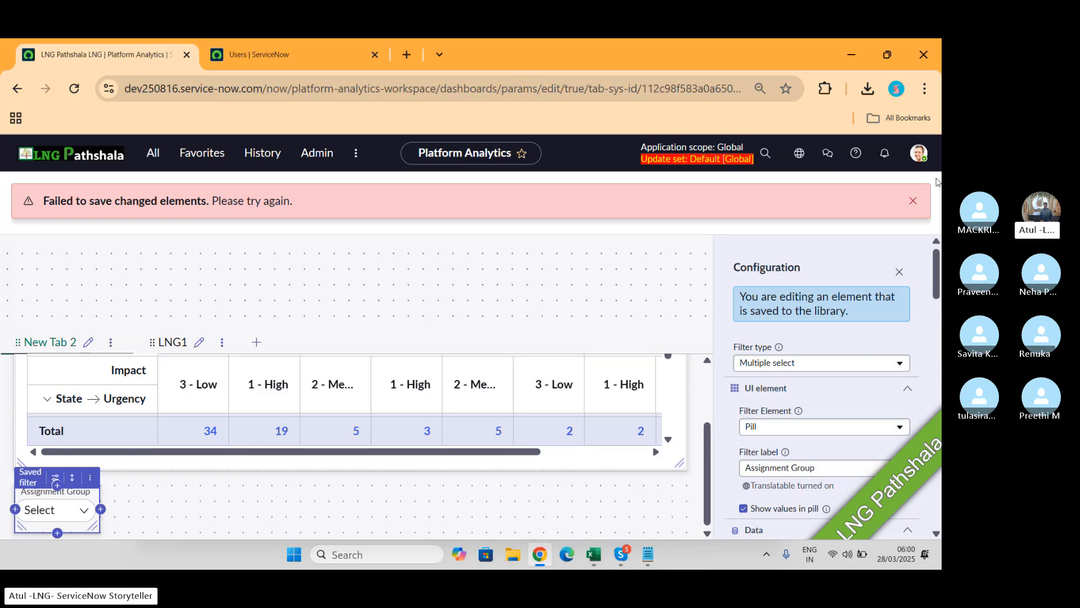
pyautogui.click(913, 201)
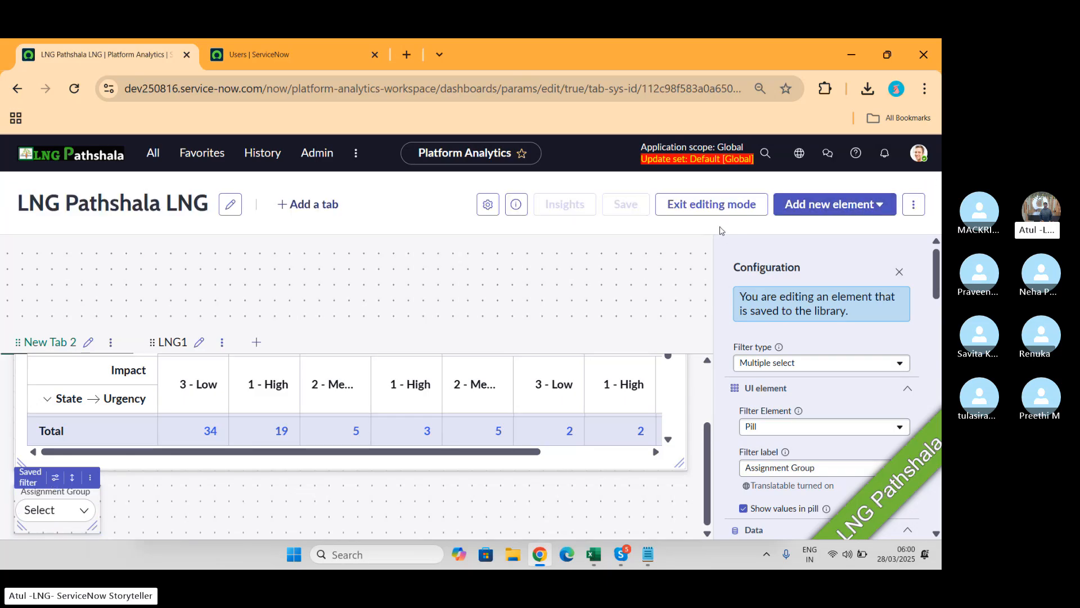
pyautogui.click(707, 209)
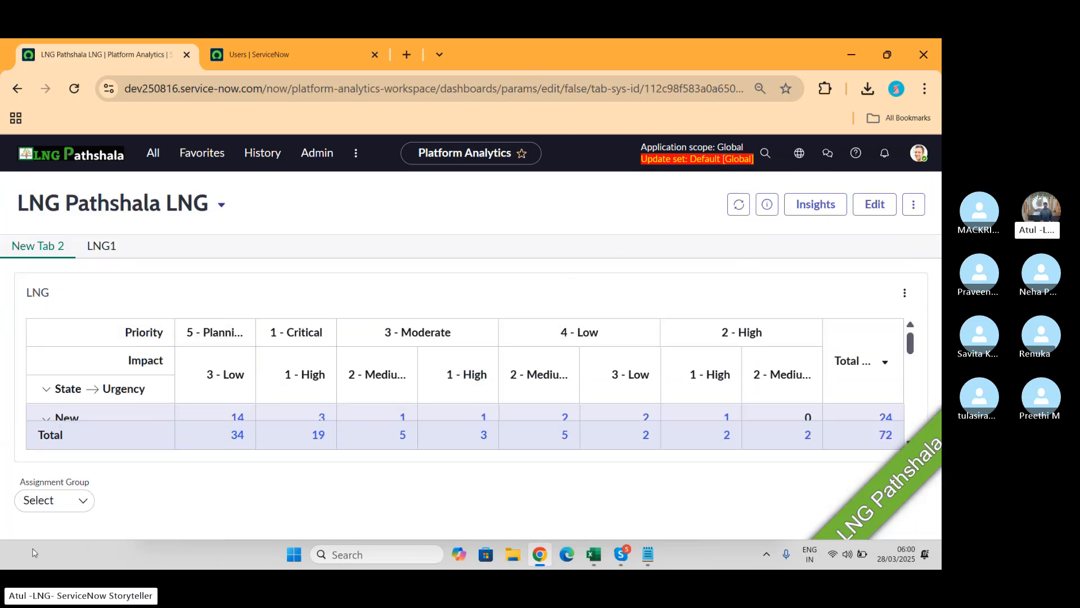
# Step: Select 123, Access Management Team and Analytics Settings Managers in Assignment Group and apply
pyautogui.click(82, 502)
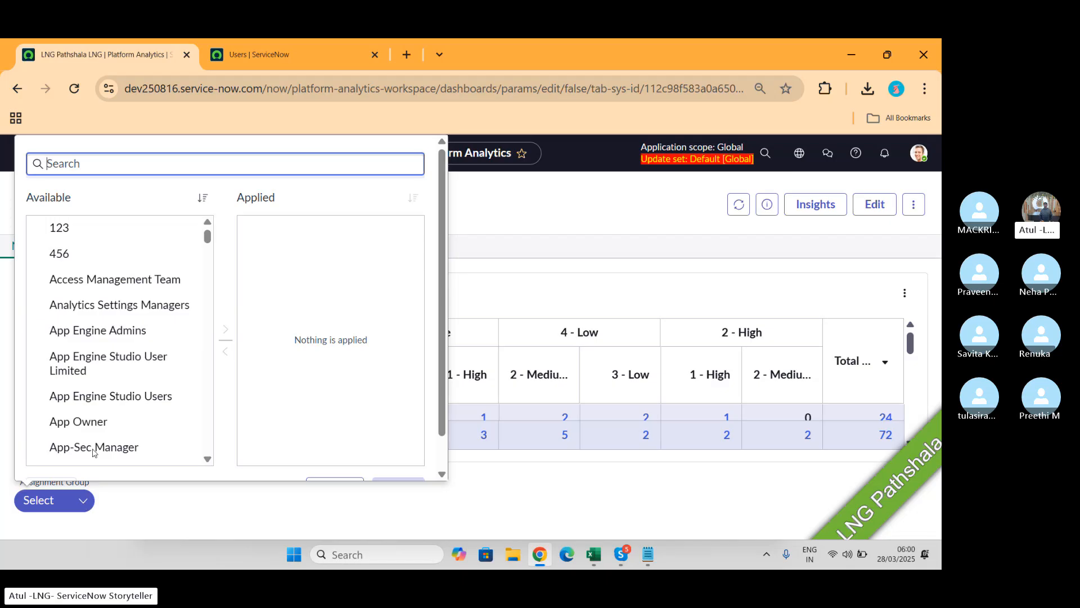
pyautogui.click(123, 281)
pyautogui.click(110, 307)
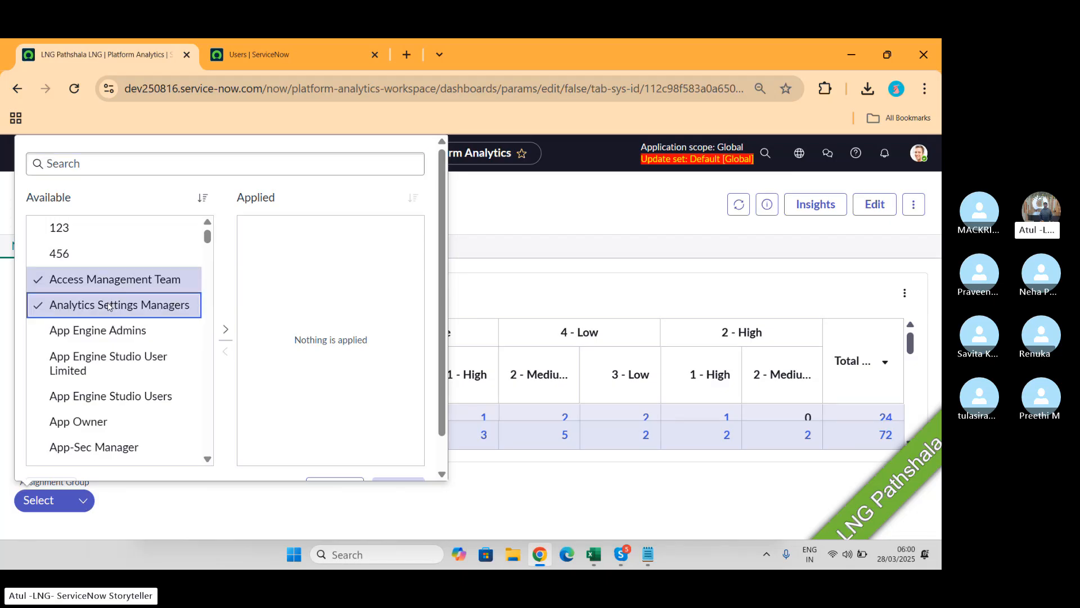
pyautogui.click(93, 241)
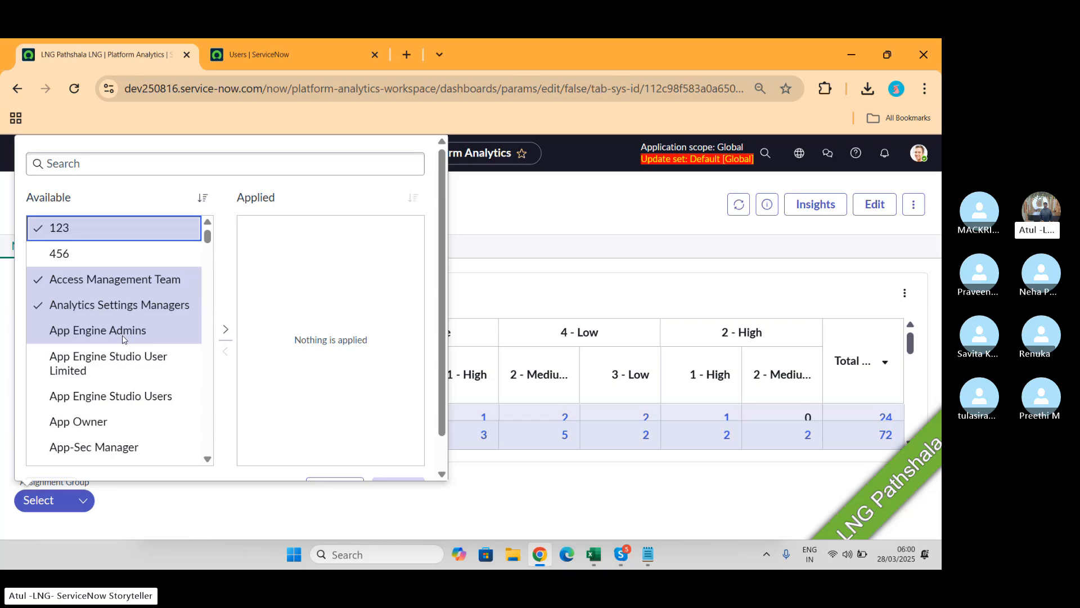
pyautogui.click(230, 330)
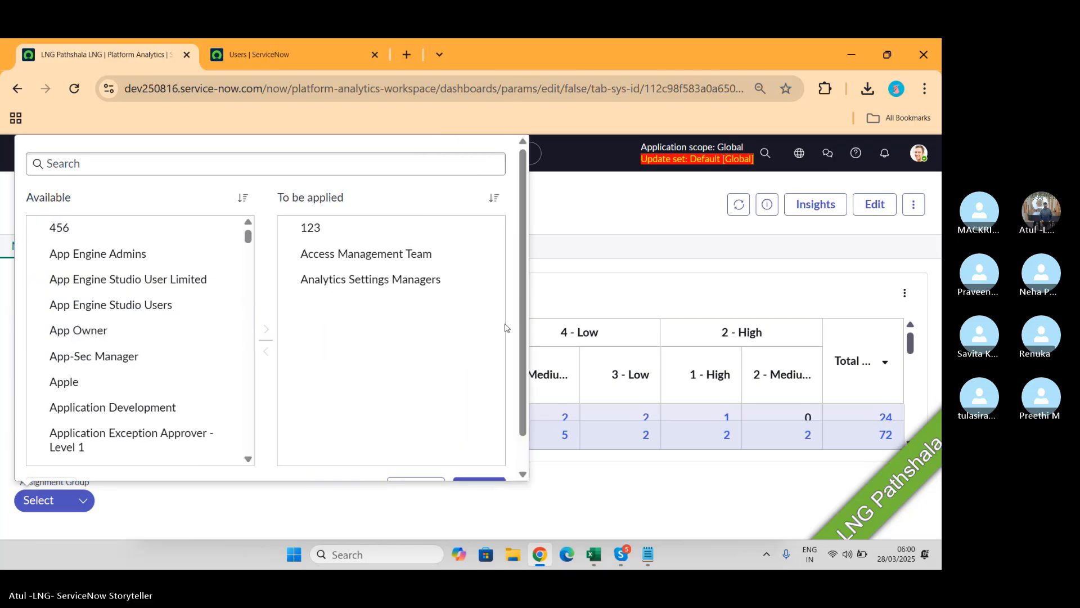
pyautogui.scroll(-1, 505, 328)
pyautogui.click(479, 452)
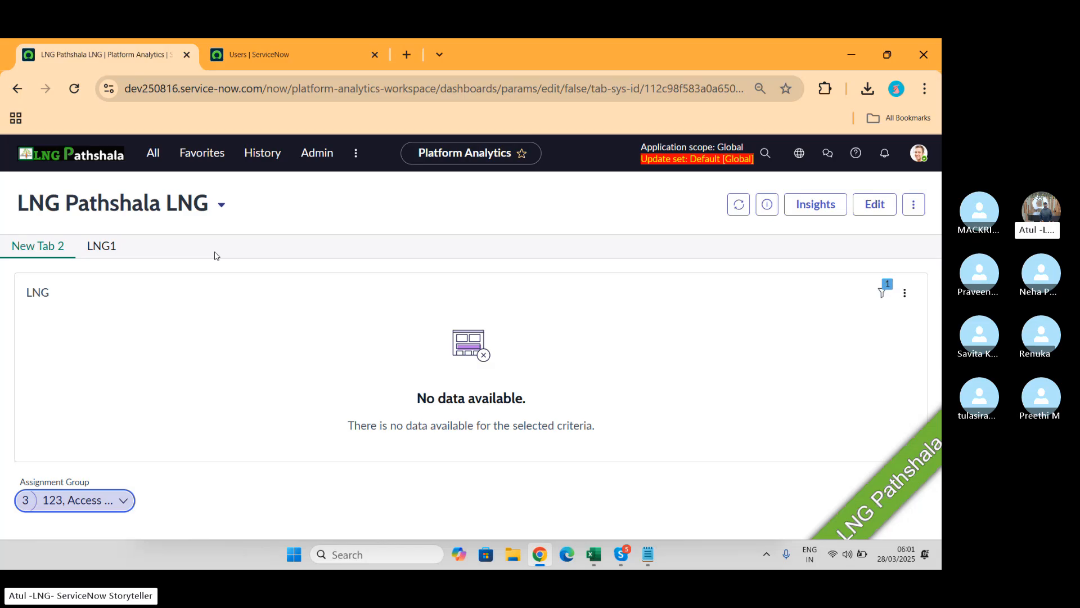
# Step: Show the dashboard's details and open its Insights panel
pyautogui.click(766, 203)
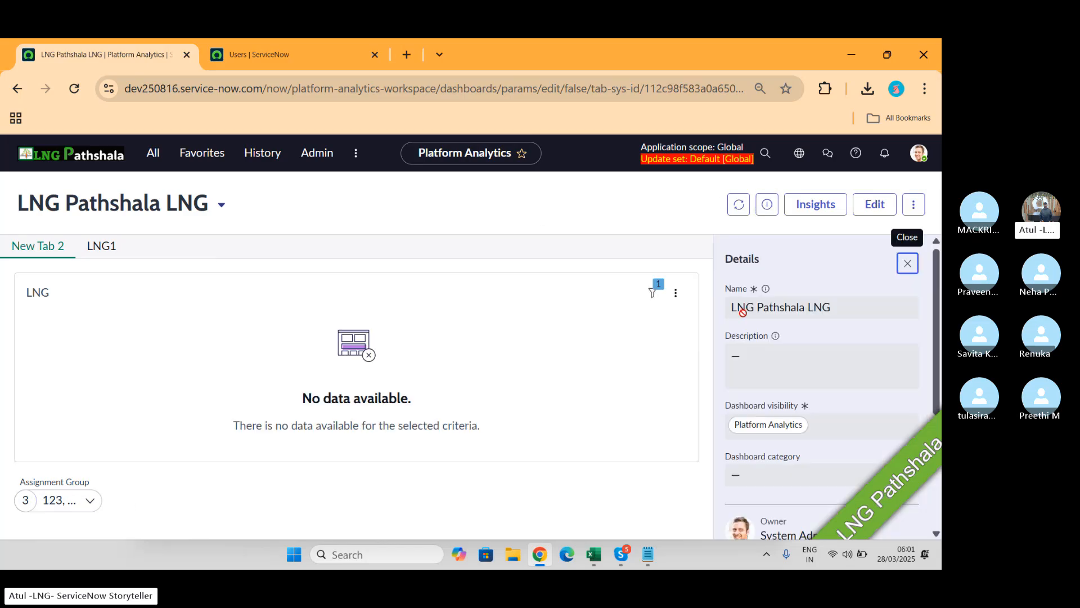
pyautogui.scroll(-3, 820, 341)
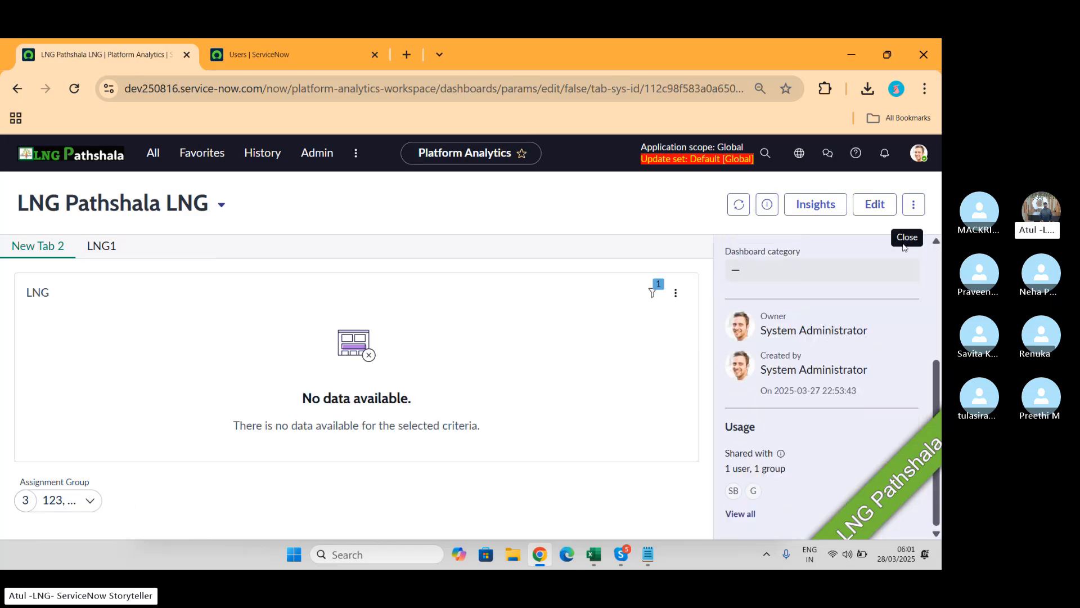
pyautogui.click(810, 207)
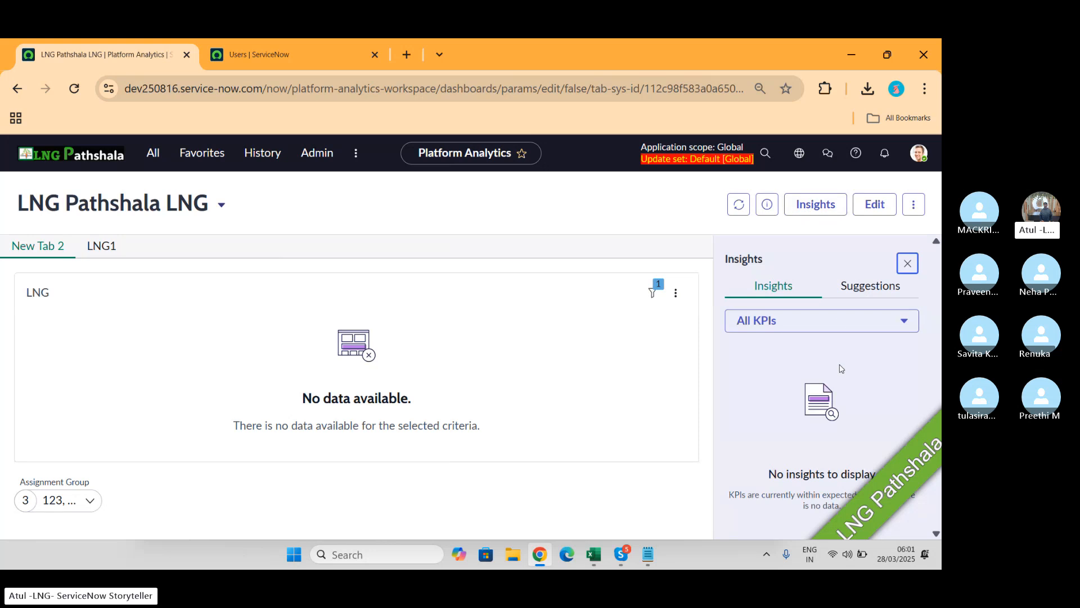
# Step: Pick the % Interactions closed without tickets KPI and review its Suggestions and Insights
pyautogui.click(848, 323)
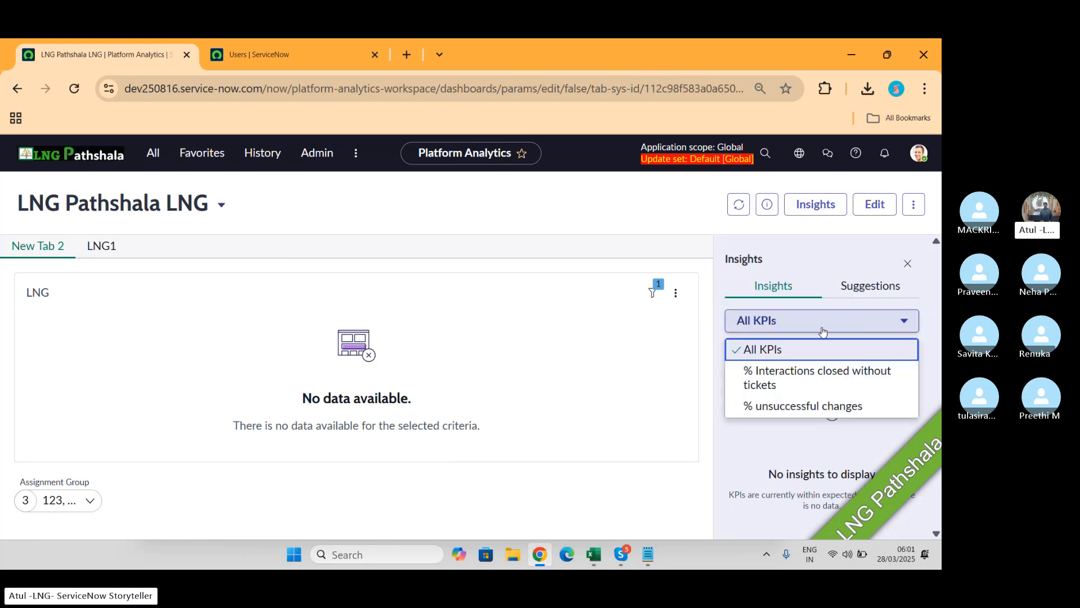
pyautogui.click(790, 387)
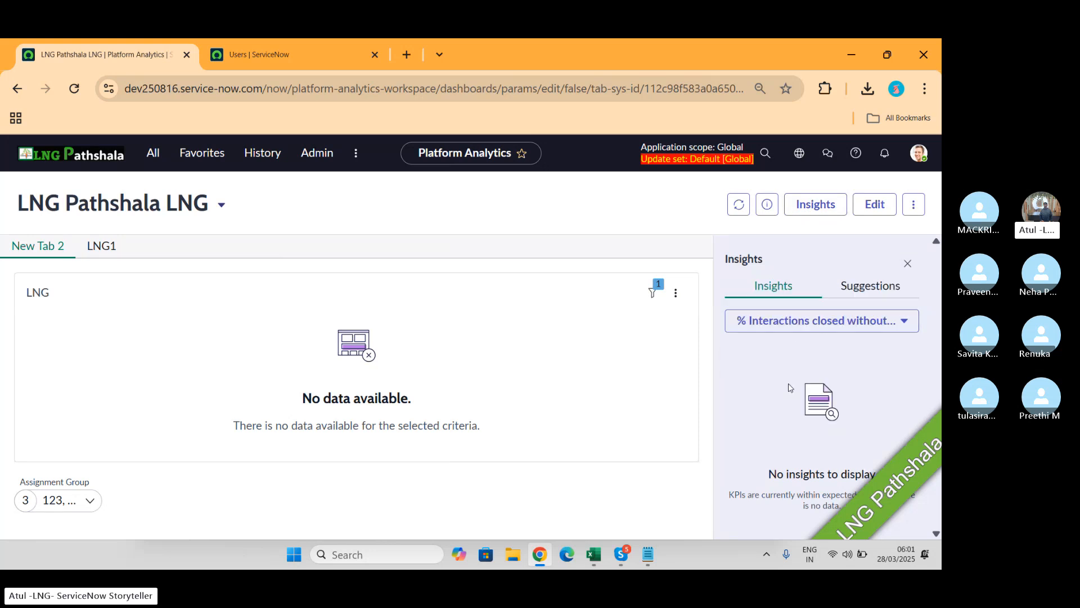
pyautogui.click(856, 290)
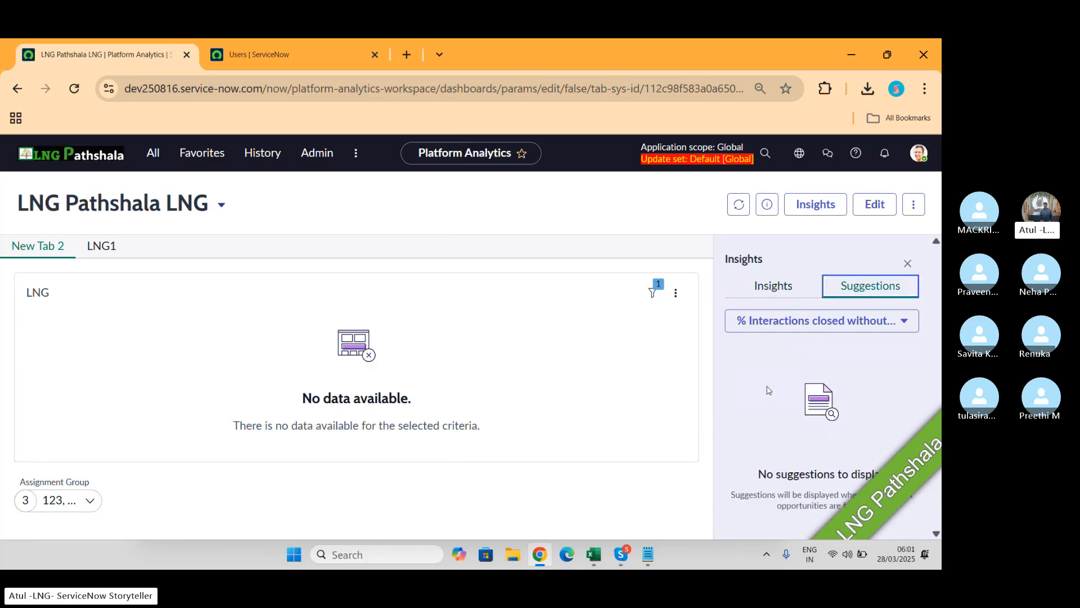
pyautogui.click(775, 284)
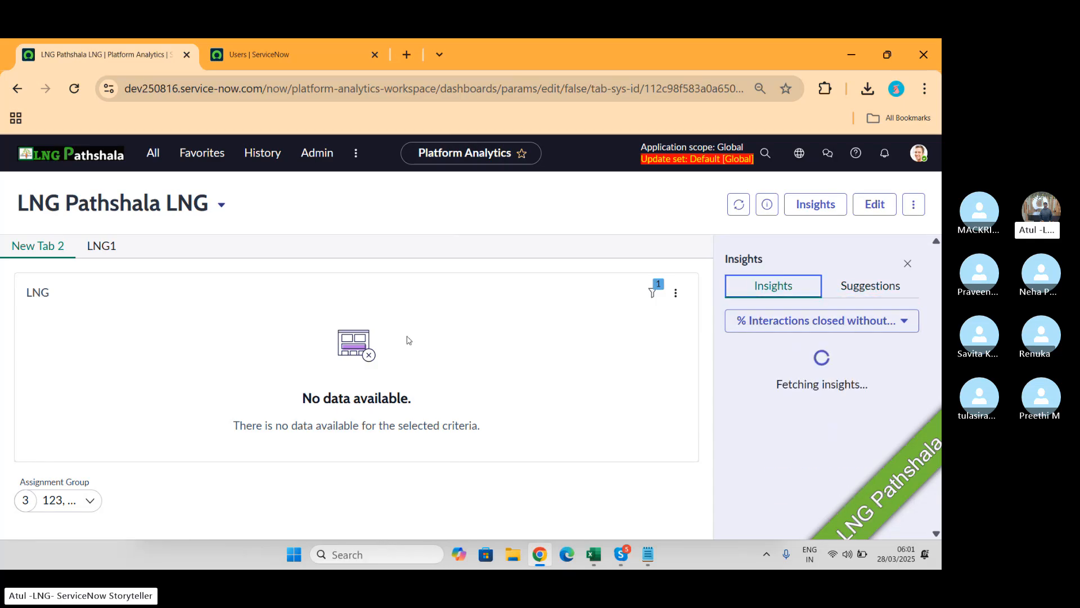
pyautogui.click(913, 204)
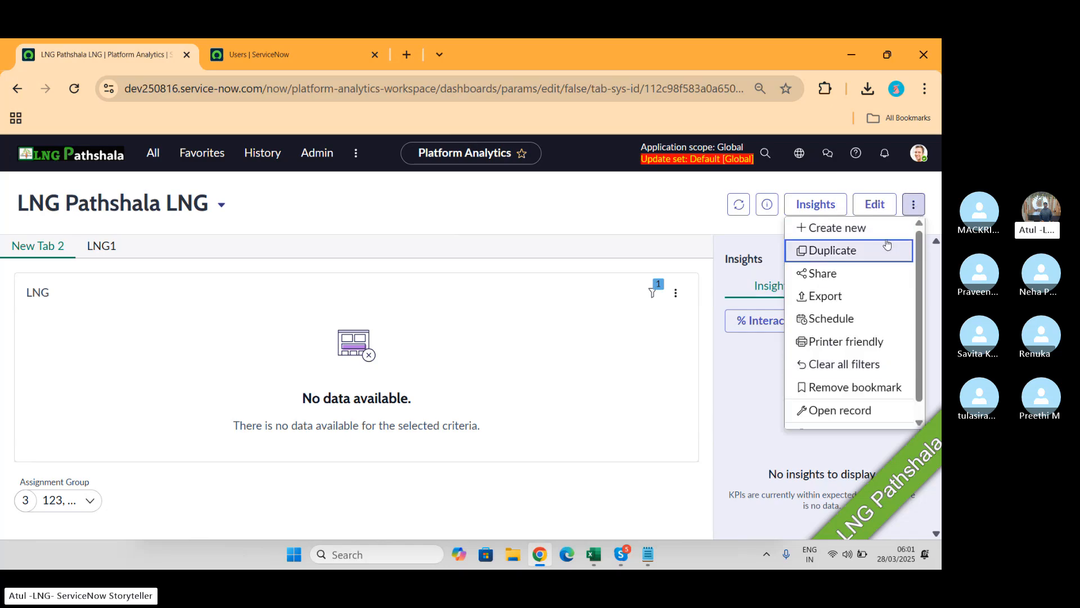
# Step: Add a Heading reading 'We make work, work better for people with modern digital workflows' and save
pyautogui.click(875, 204)
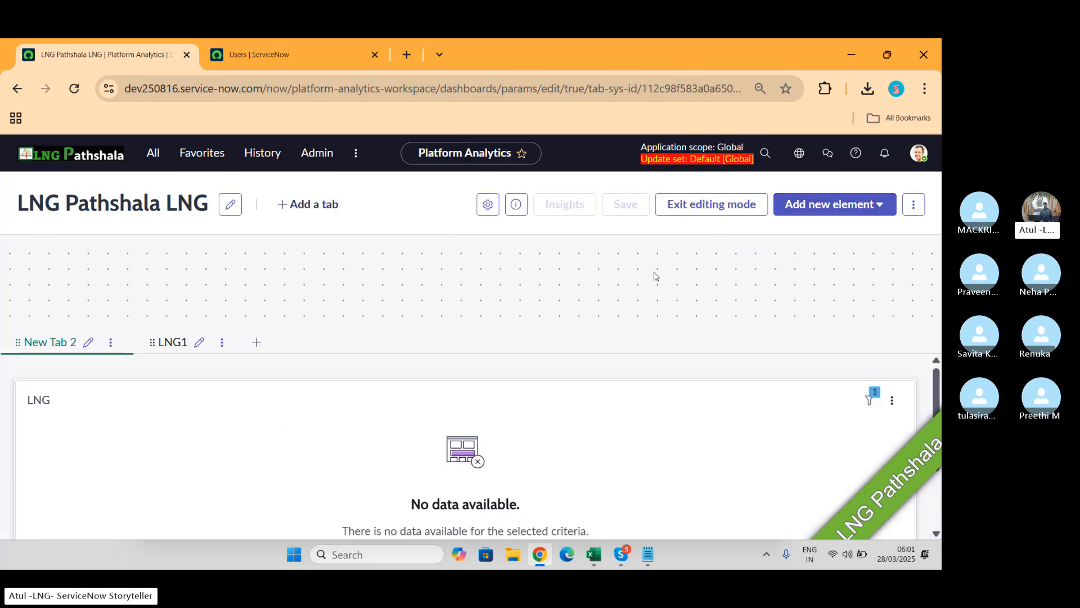
pyautogui.click(881, 203)
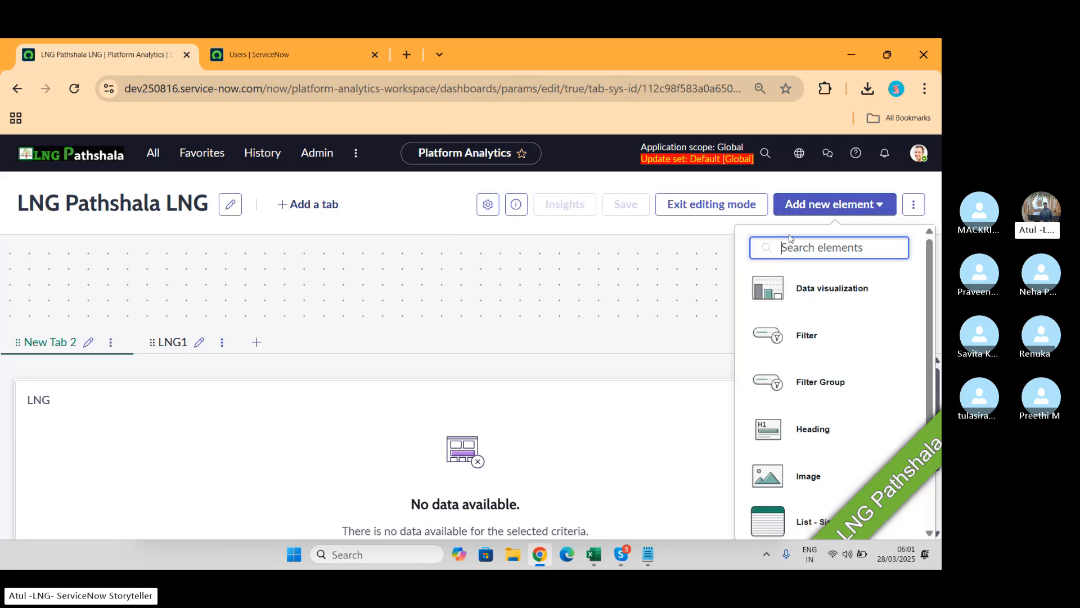
pyautogui.scroll(-2, 872, 337)
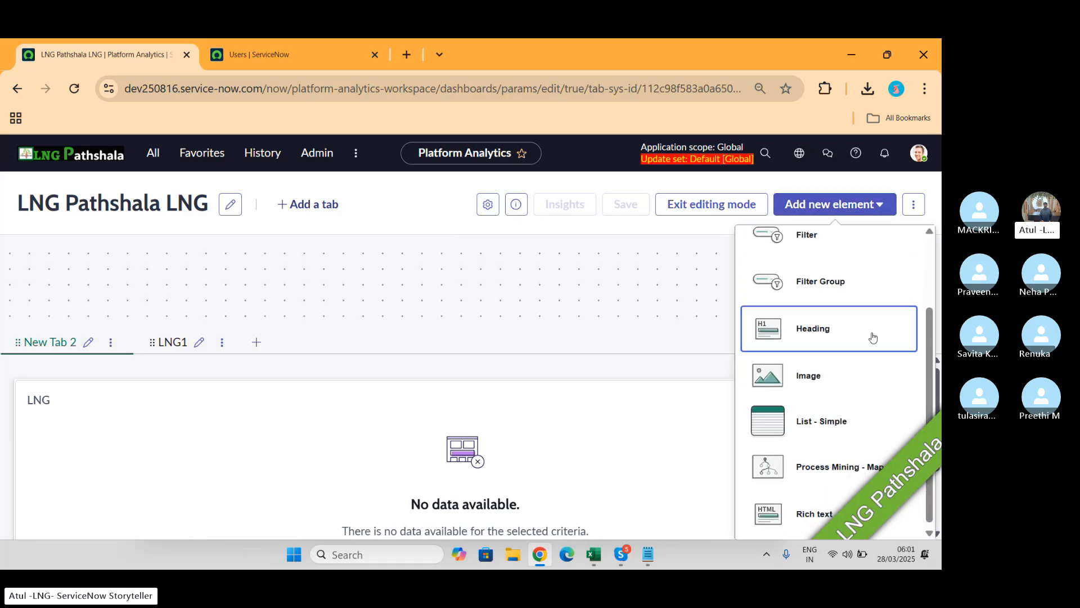
pyautogui.click(813, 335)
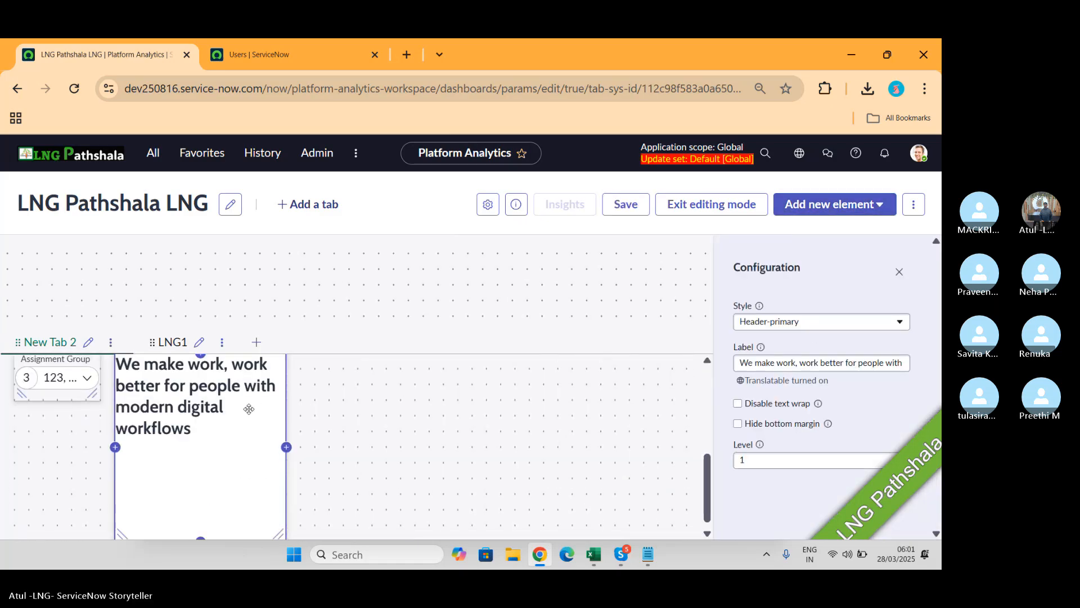
pyautogui.click(647, 215)
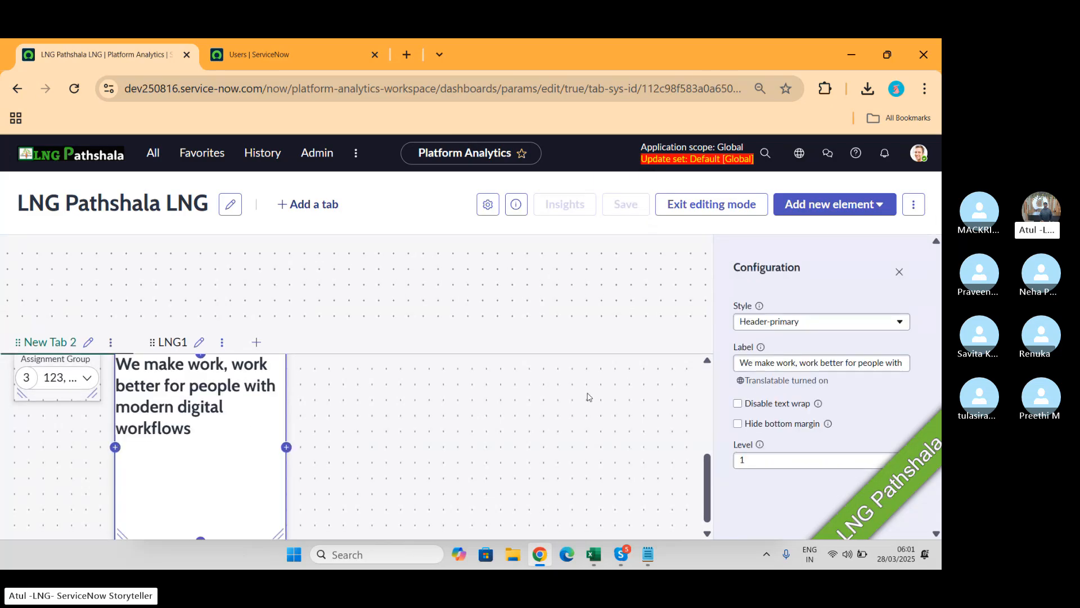
# Step: Exit editing mode and switch to the Skype call window
pyautogui.scroll(5, 587, 397)
pyautogui.click(709, 203)
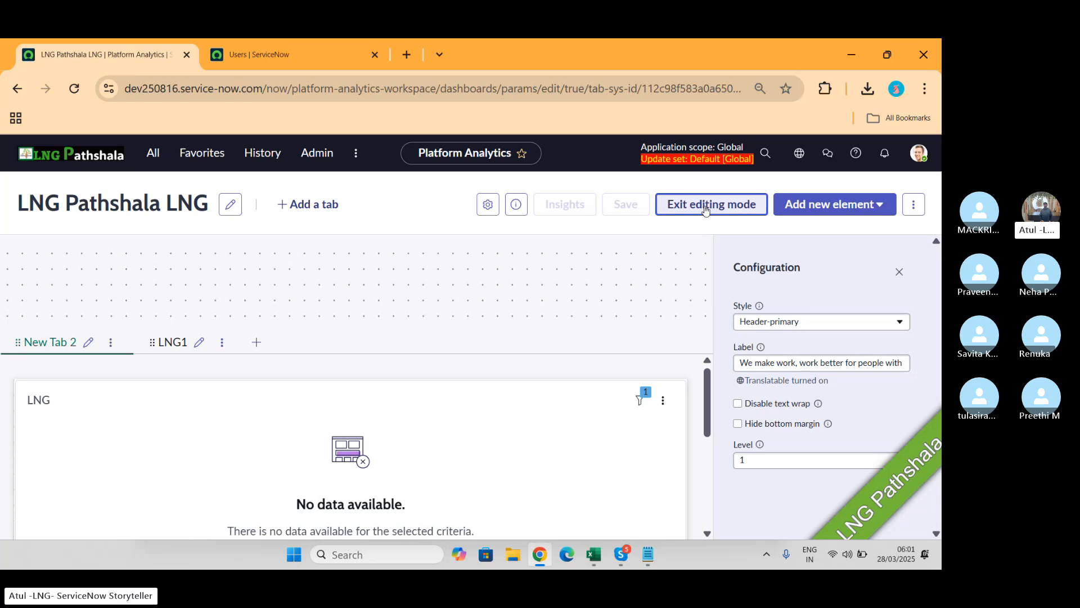
pyautogui.scroll(-2, 324, 398)
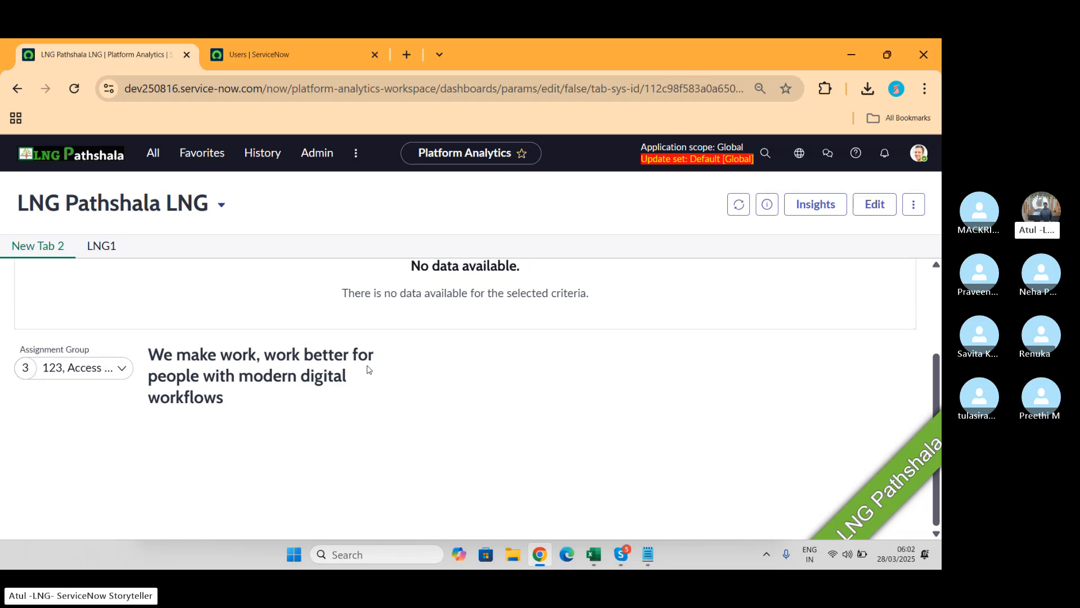
pyautogui.hotkey('alt', 'Tab')
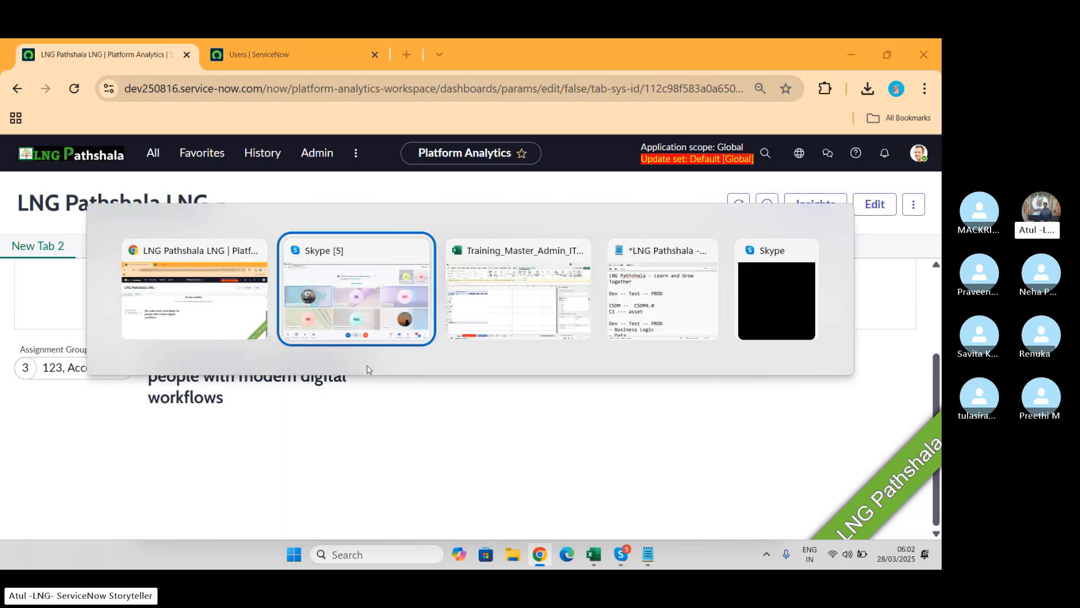